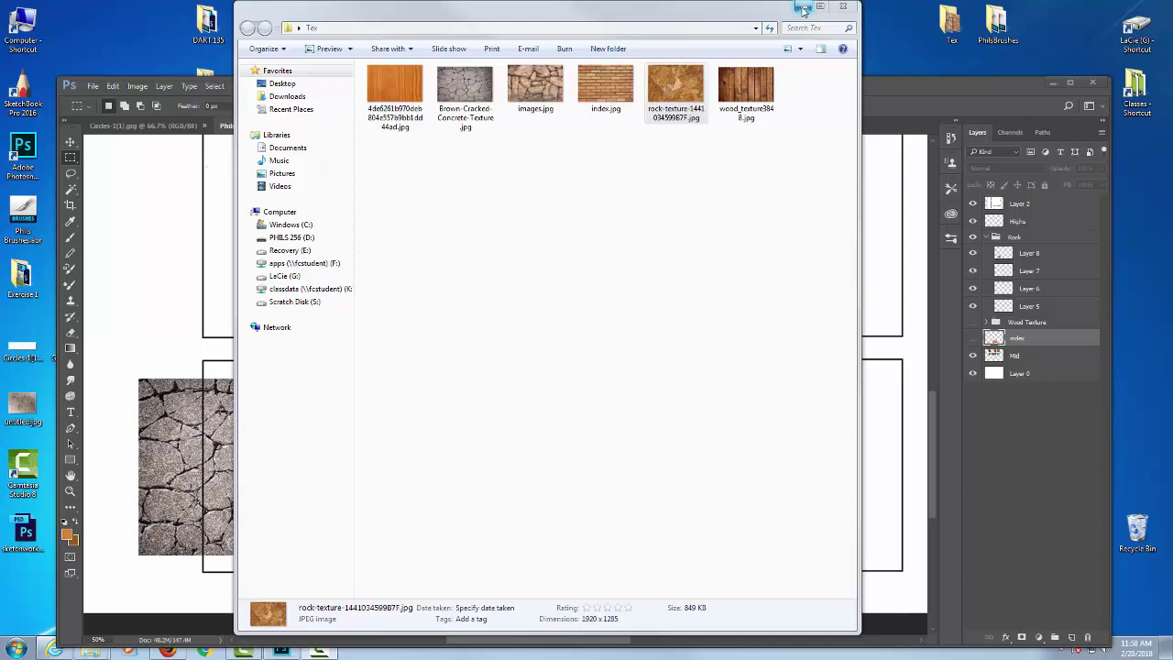
pyautogui.click(633, 81)
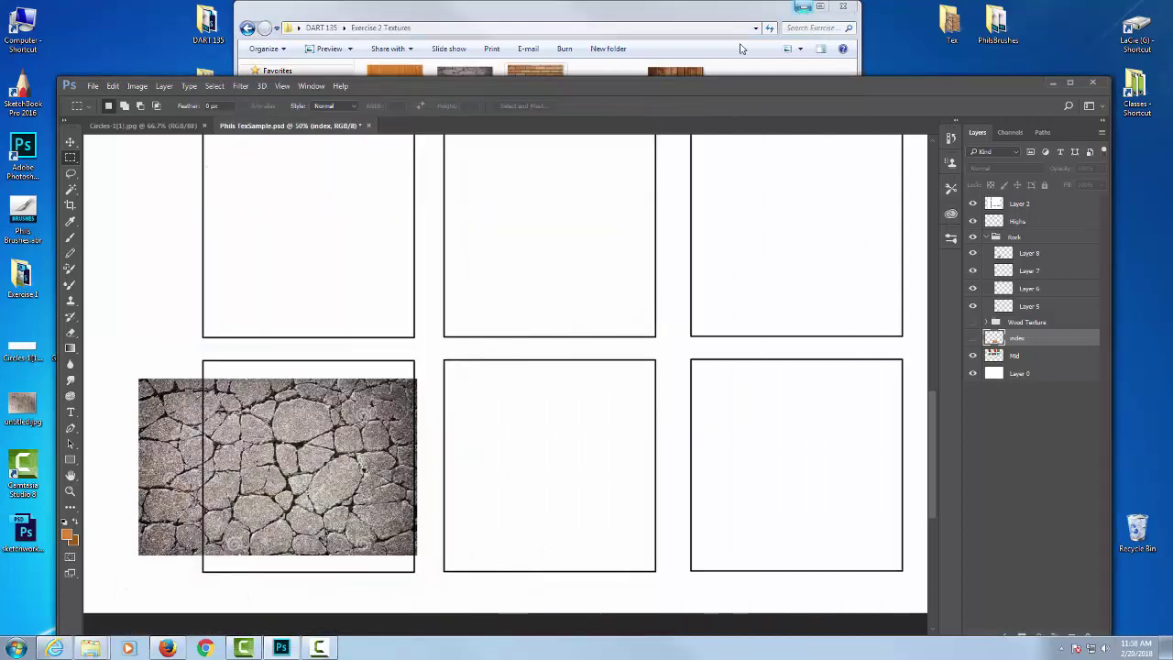
pyautogui.moveTo(632, 81); pyautogui.dragTo(610, 31)
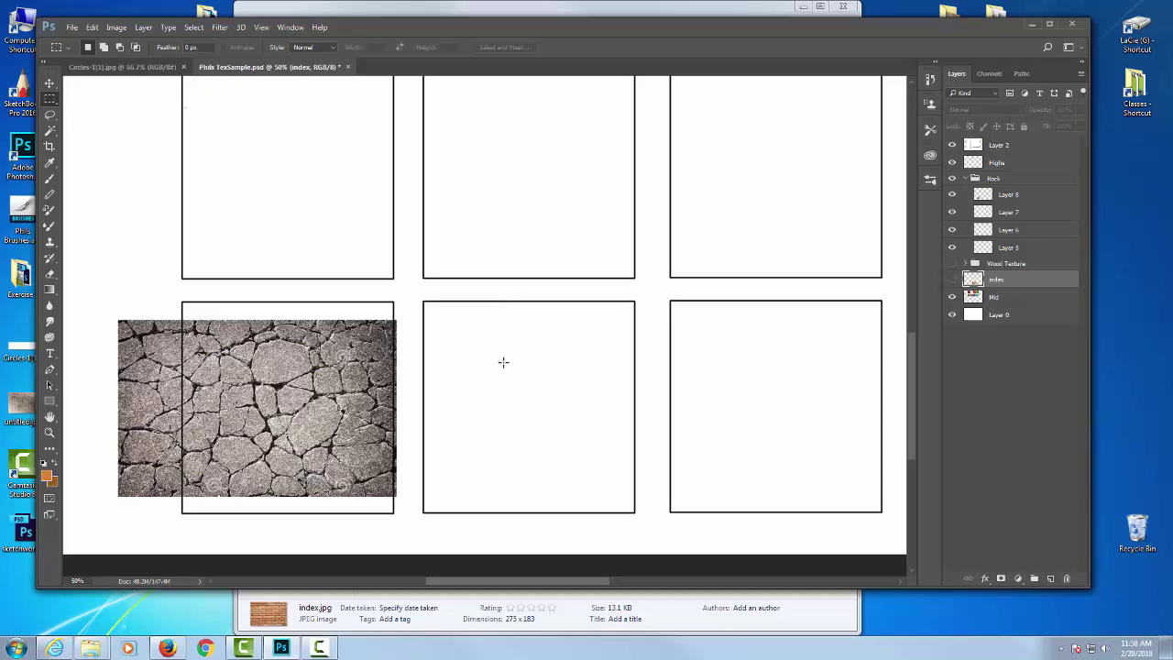
pyautogui.hotkey('ctrl', '+')
pyautogui.moveTo(397, 425); pyautogui.dragTo(424, 394)
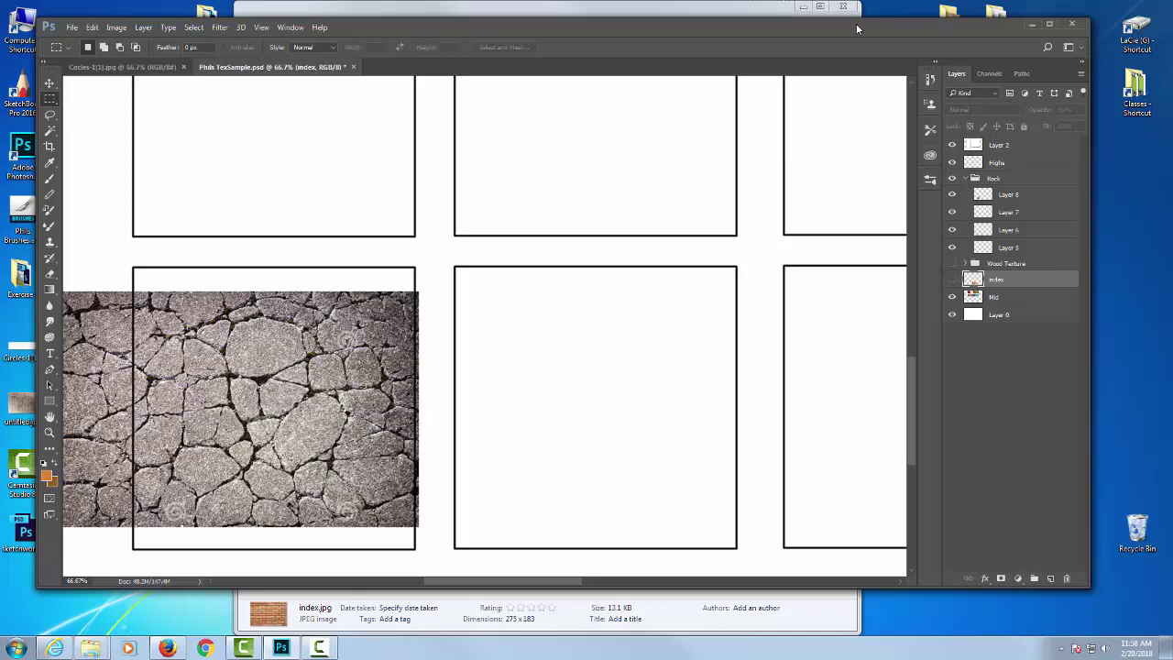
# Place images.jpg from the desktop's Tex folder into the texture document, over the middle squares.
pyautogui.moveTo(856, 23); pyautogui.dragTo(859, 73)
pyautogui.click(744, 15)
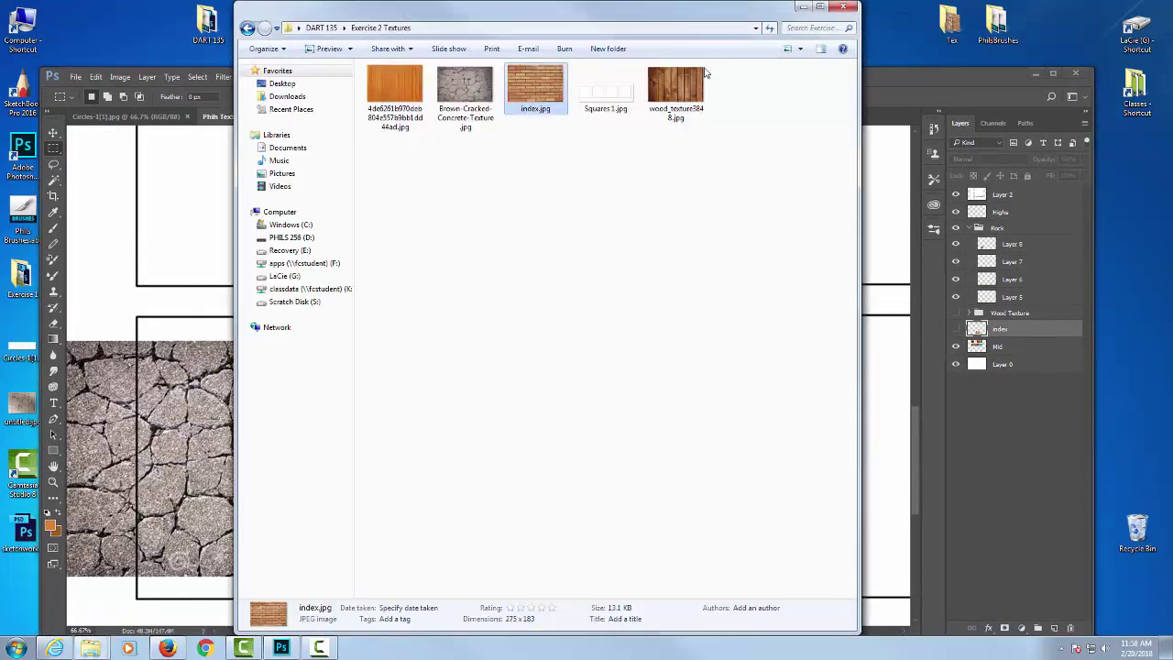
pyautogui.moveTo(513, 20); pyautogui.dragTo(238, 0)
pyautogui.moveTo(399, 11); pyautogui.dragTo(627, 179)
pyautogui.click(872, 174)
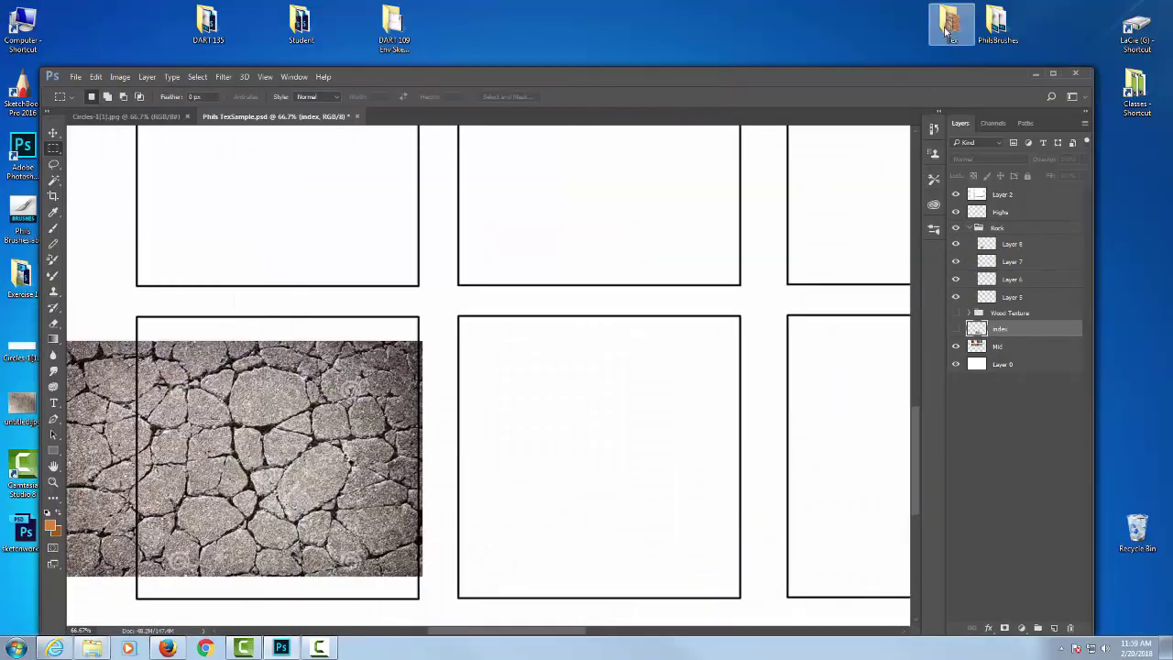
pyautogui.doubleClick(951, 23)
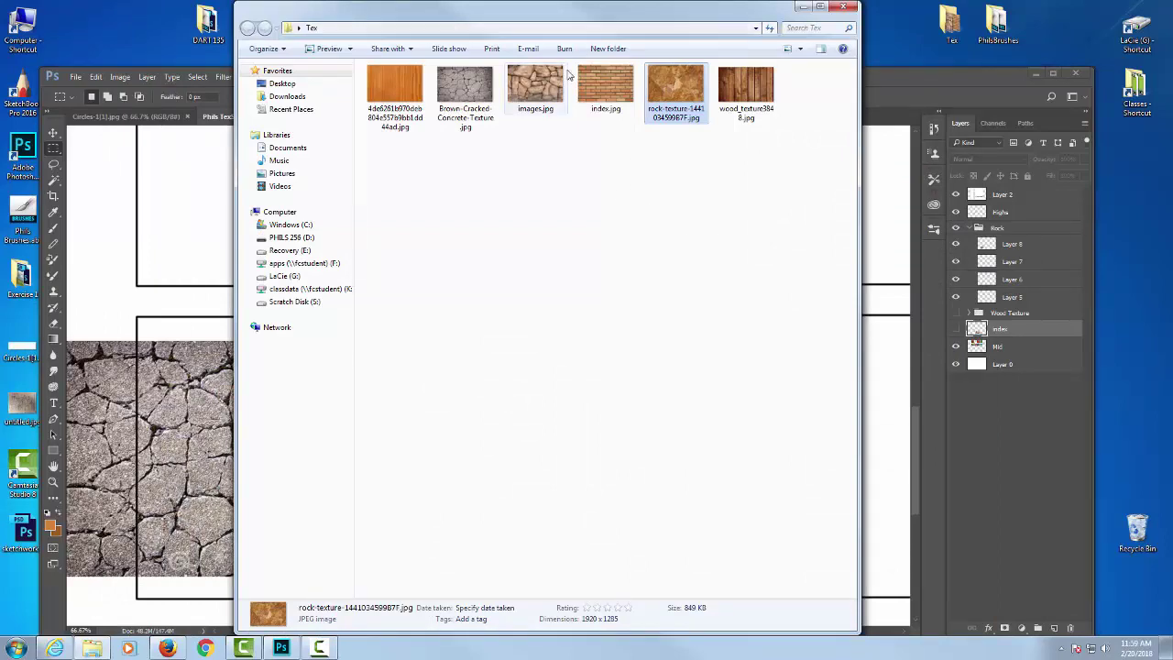
pyautogui.moveTo(550, 87); pyautogui.dragTo(210, 230)
pyautogui.moveTo(662, 363); pyautogui.dragTo(717, 354)
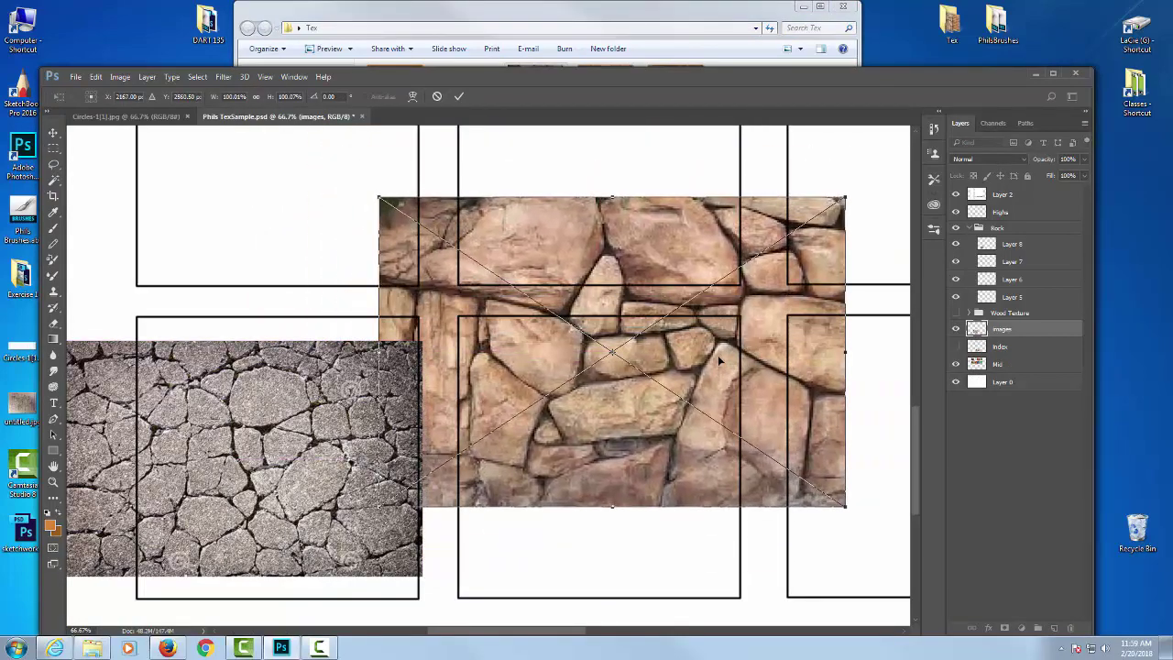
pyautogui.press('Return')
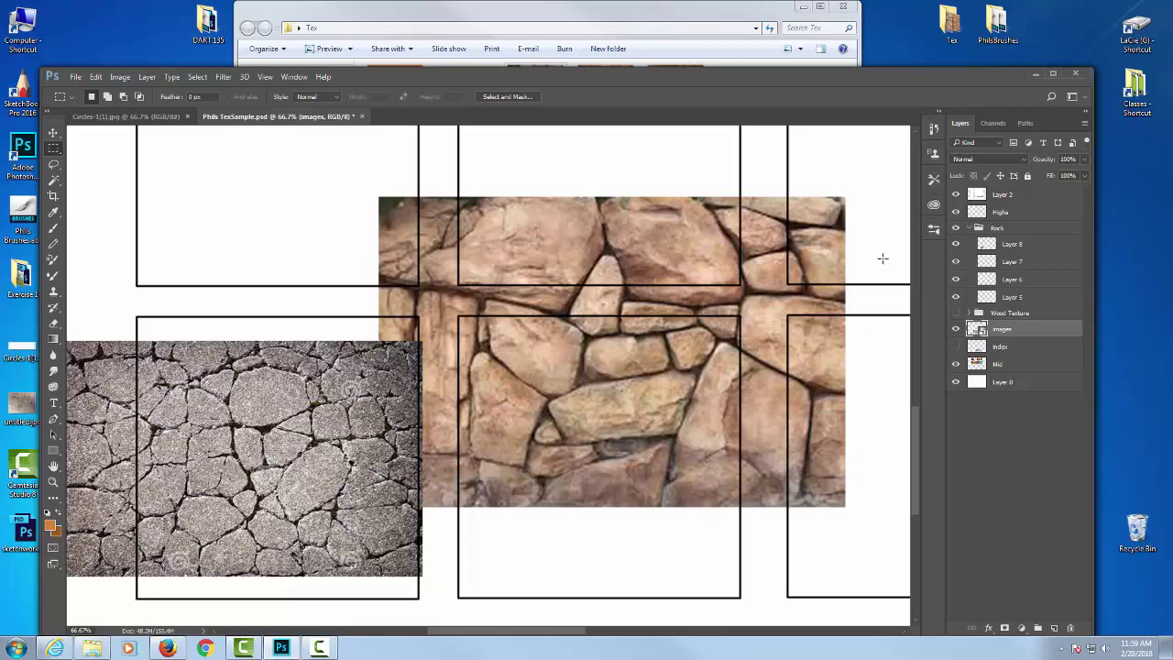
# Rasterize the placed stone-wall layer and scale it to about 63% width and 90% height.
pyautogui.rightClick(1025, 335)
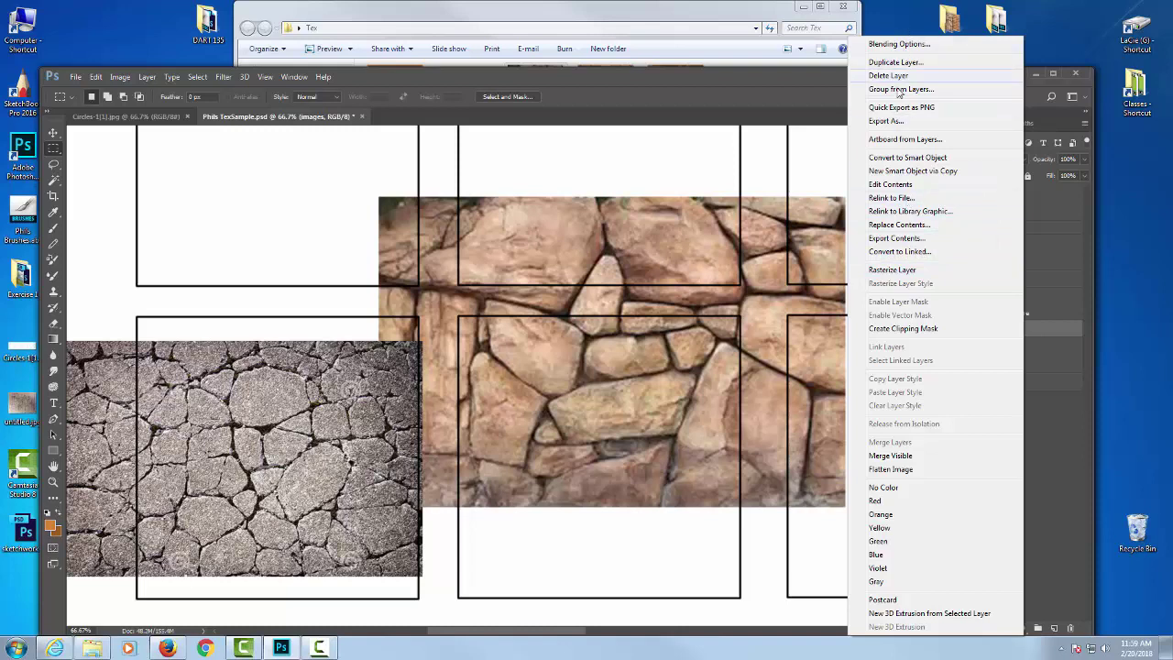
pyautogui.click(893, 270)
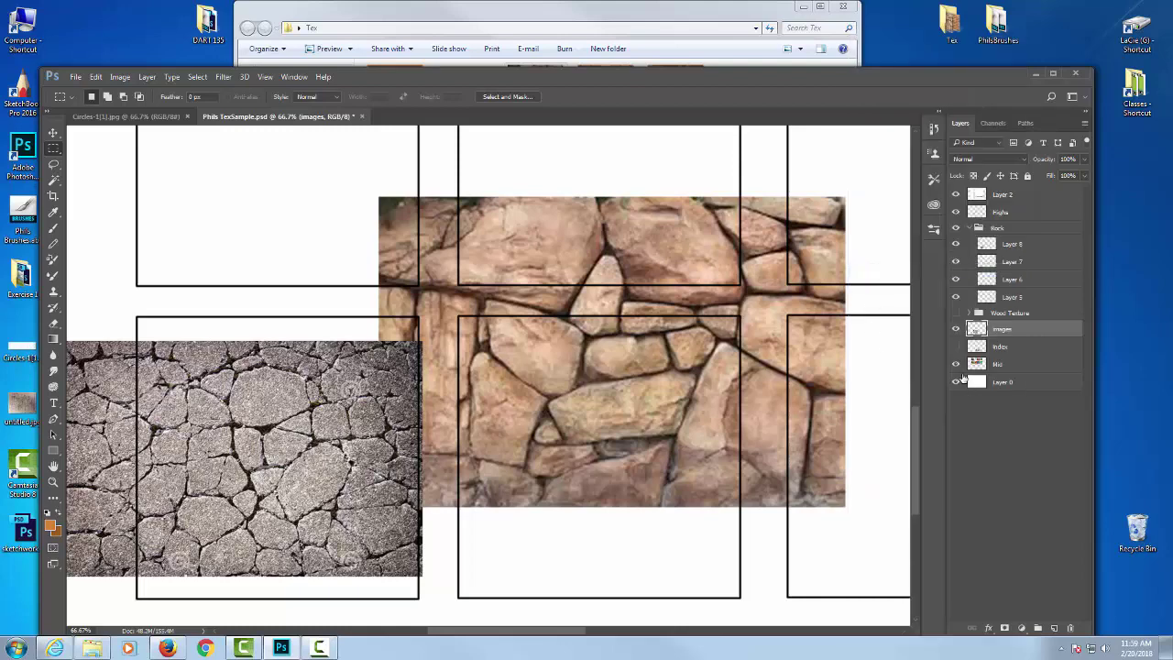
pyautogui.click(956, 329)
pyautogui.click(956, 329)
pyautogui.hotkey('ctrl', 't')
pyautogui.moveTo(371, 195); pyautogui.dragTo(583, 235)
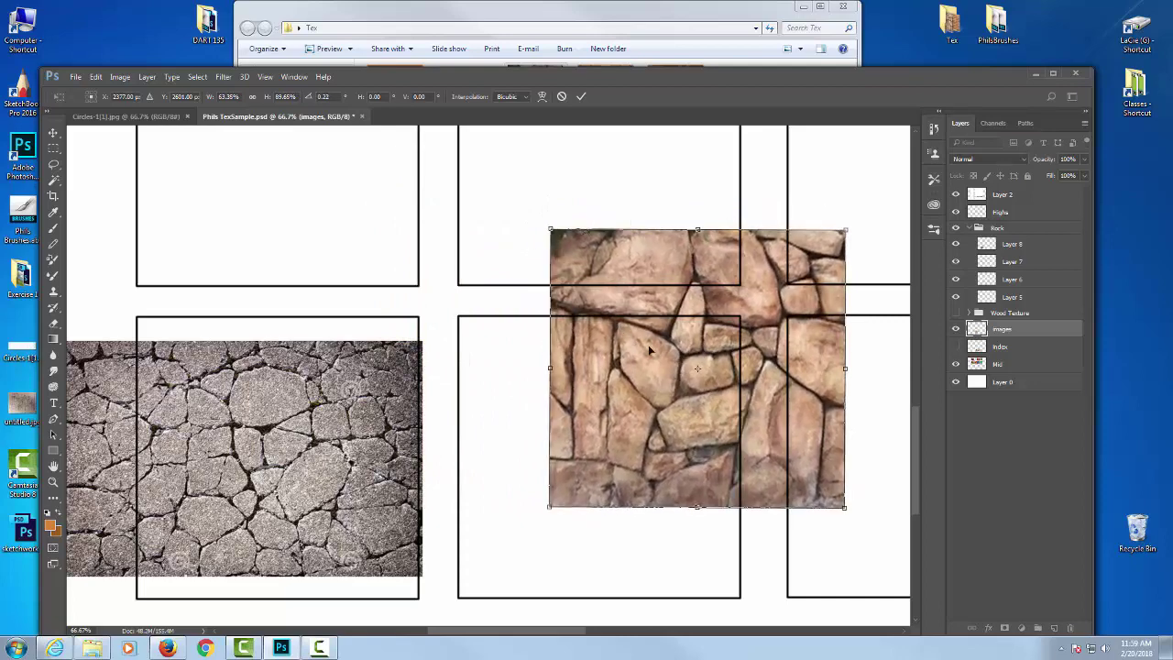
pyautogui.press('Return')
# Place the brick picture index.jpg from the Tex folder into the document, overlapping the stone-wall picture.
pyautogui.click(730, 4)
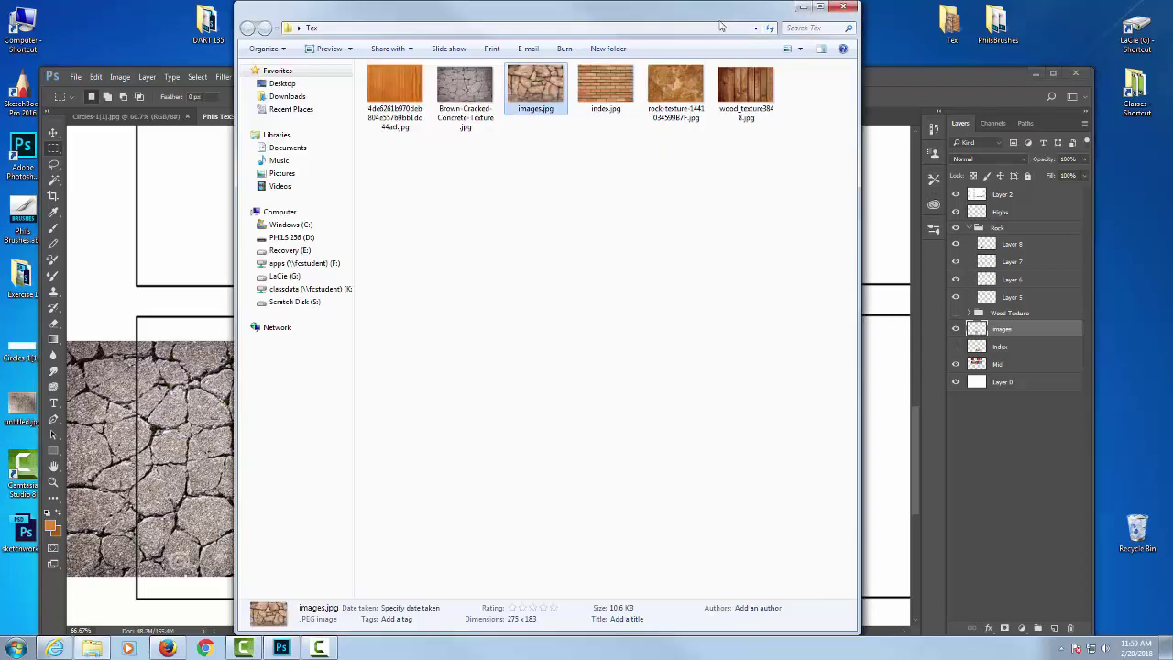
pyautogui.click(612, 81)
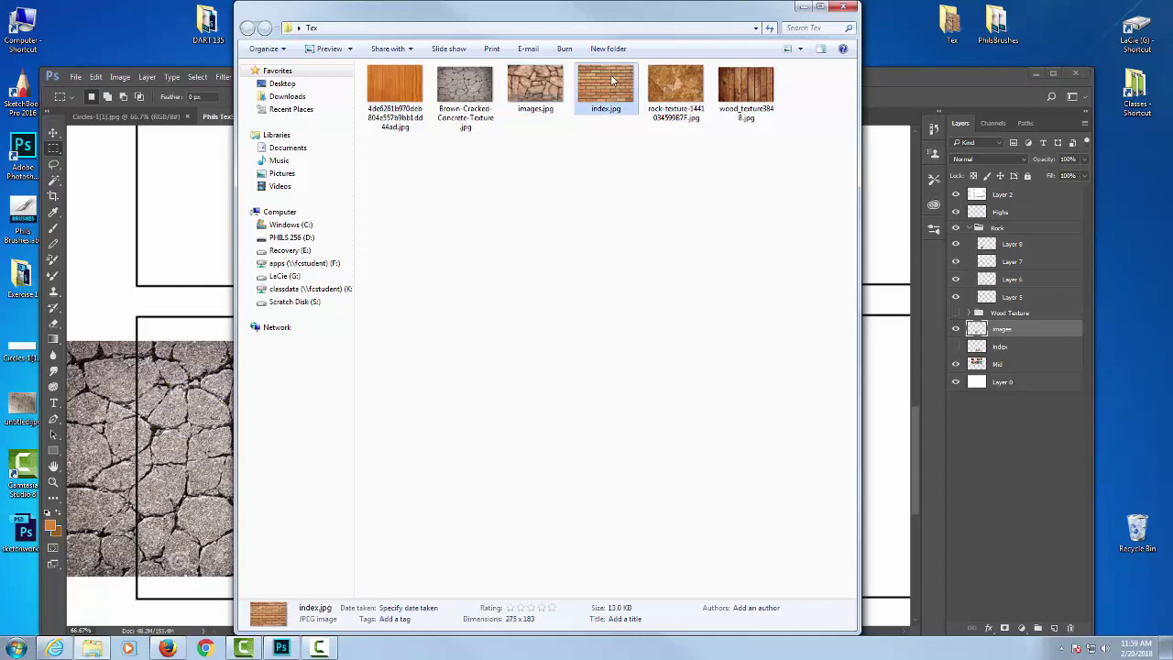
pyautogui.moveTo(612, 80); pyautogui.dragTo(188, 213)
pyautogui.moveTo(652, 348); pyautogui.dragTo(724, 294)
pyautogui.press('Return')
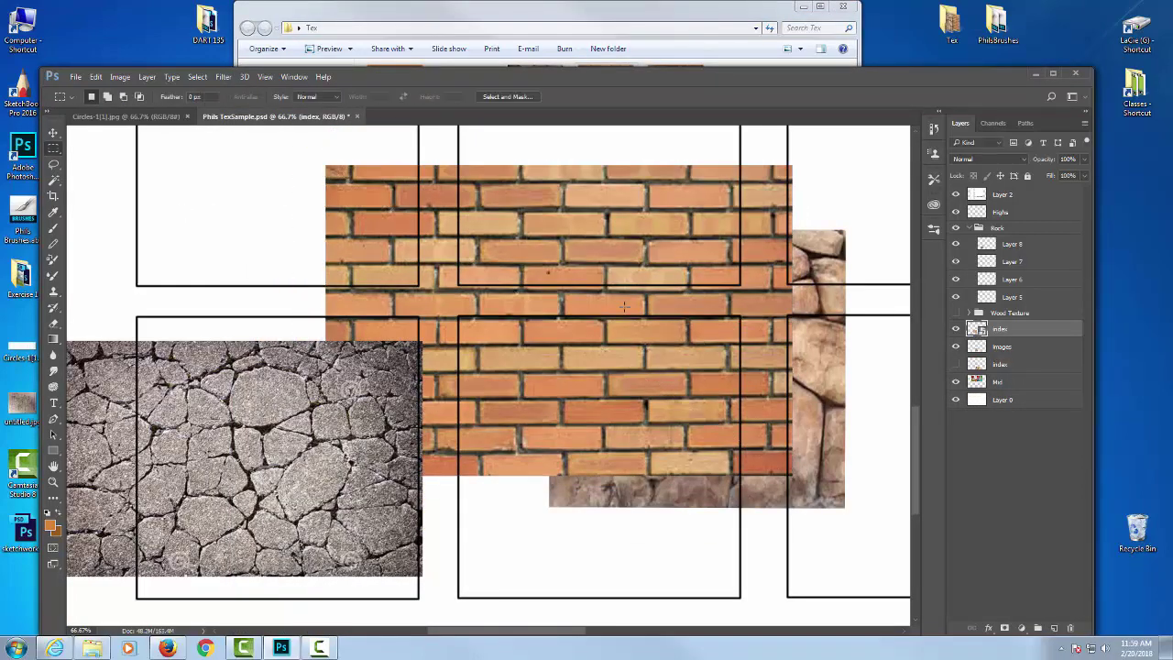
# Scale the placed brick picture down slightly and rasterize its layer.
pyautogui.hotkey('ctrl', 't')
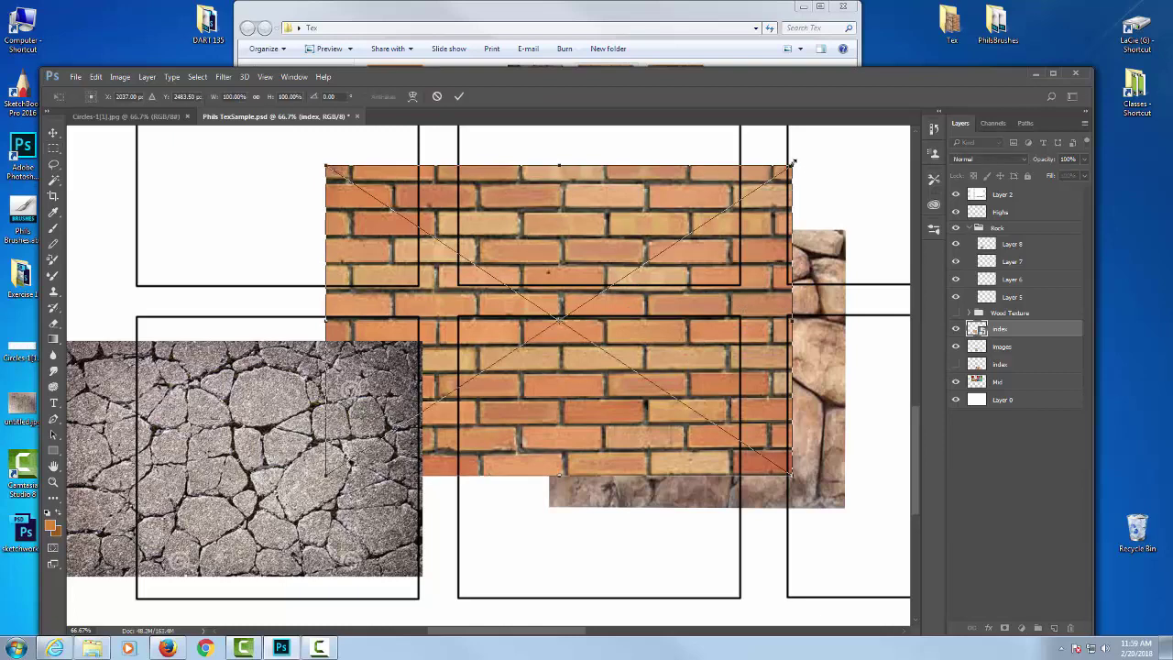
pyautogui.moveTo(794, 167); pyautogui.dragTo(735, 203)
pyautogui.press('Return')
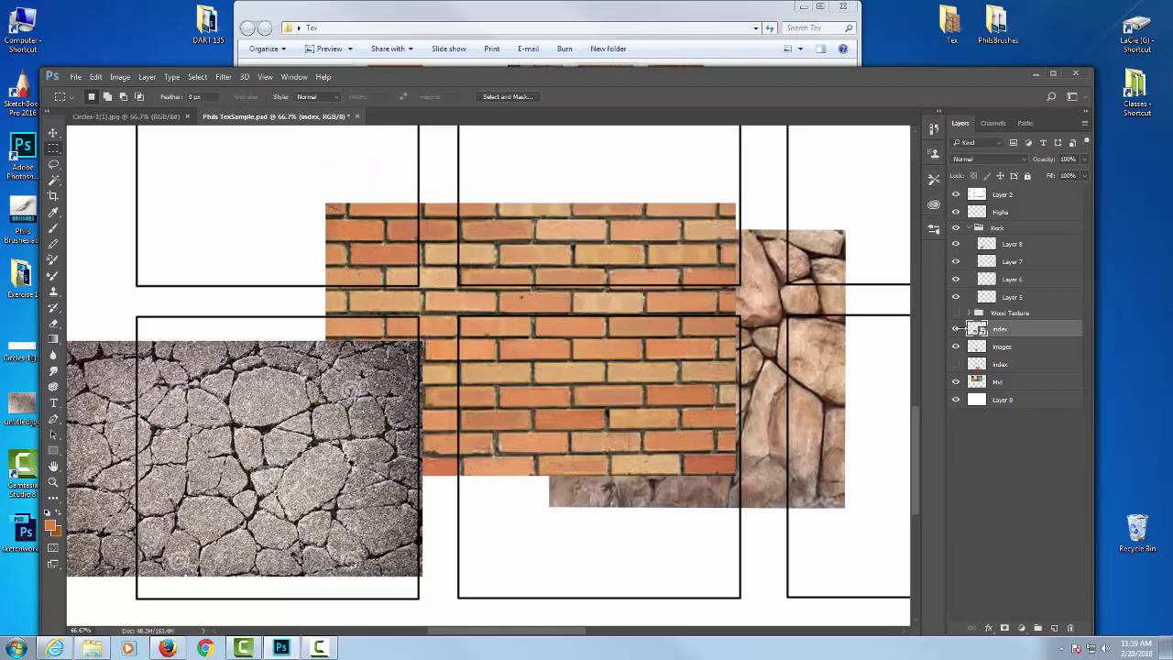
pyautogui.rightClick(1037, 327)
pyautogui.click(917, 271)
# Rename the rasterized brick layer Vrick and hide it.
pyautogui.doubleClick(999, 330)
pyautogui.write('W')
pyautogui.write('rick')
pyautogui.press('Return')
pyautogui.click(956, 328)
# Rename the stone-wall layer images as Rock and hide it.
pyautogui.click(956, 347)
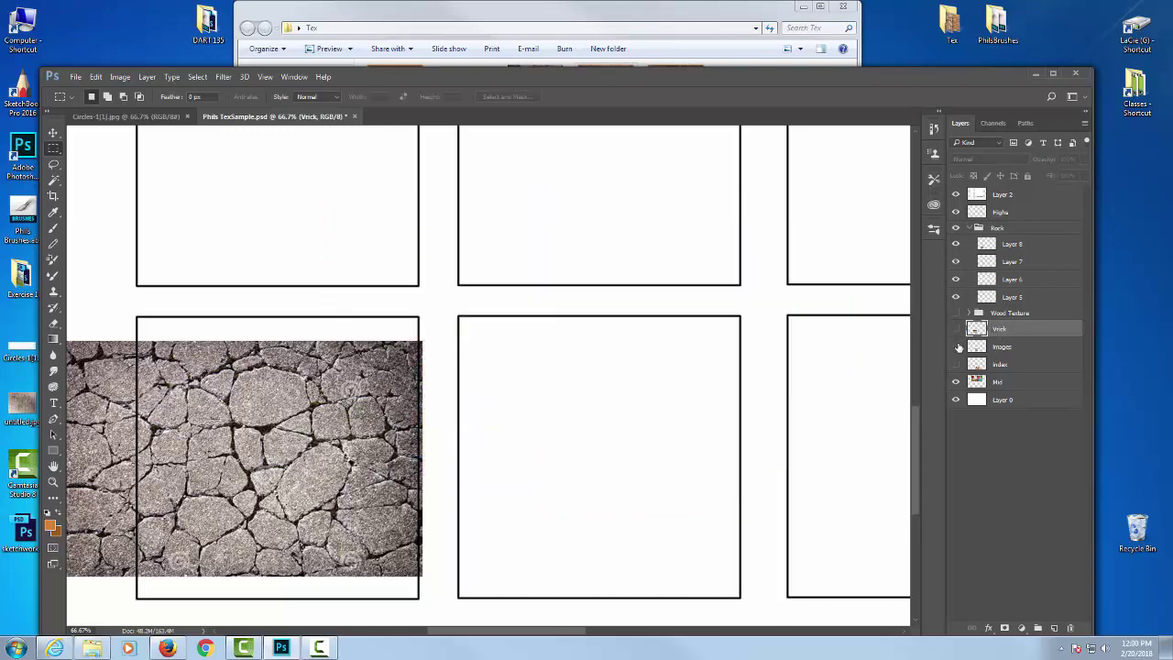
pyautogui.click(956, 347)
pyautogui.click(1022, 347)
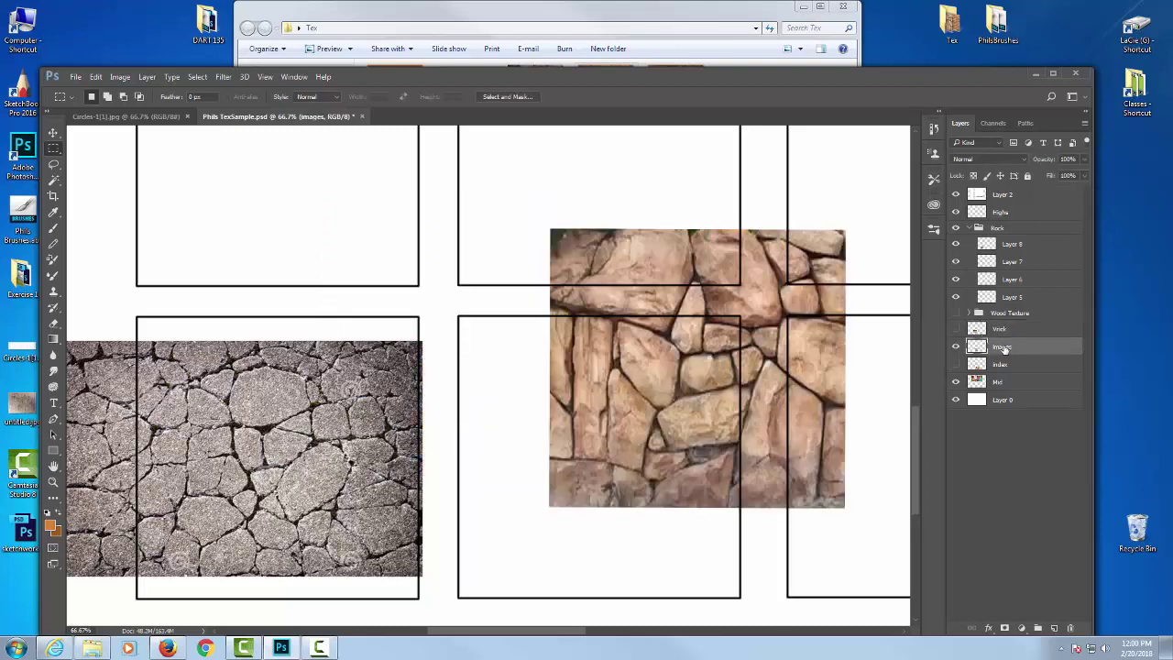
pyautogui.doubleClick(1002, 347)
pyautogui.write('C')
pyautogui.press('Return')
pyautogui.click(955, 345)
# Select the Rock group and move it below the index layer, directly above the Mid layer.
pyautogui.rightClick(386, 446)
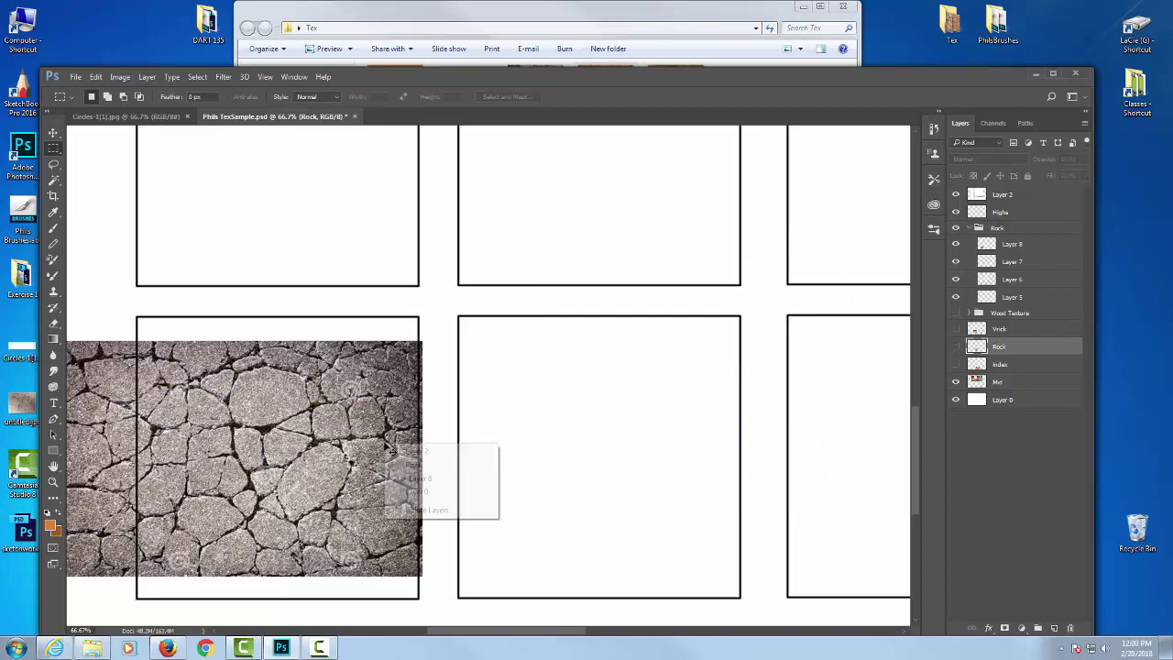
pyautogui.click(410, 452)
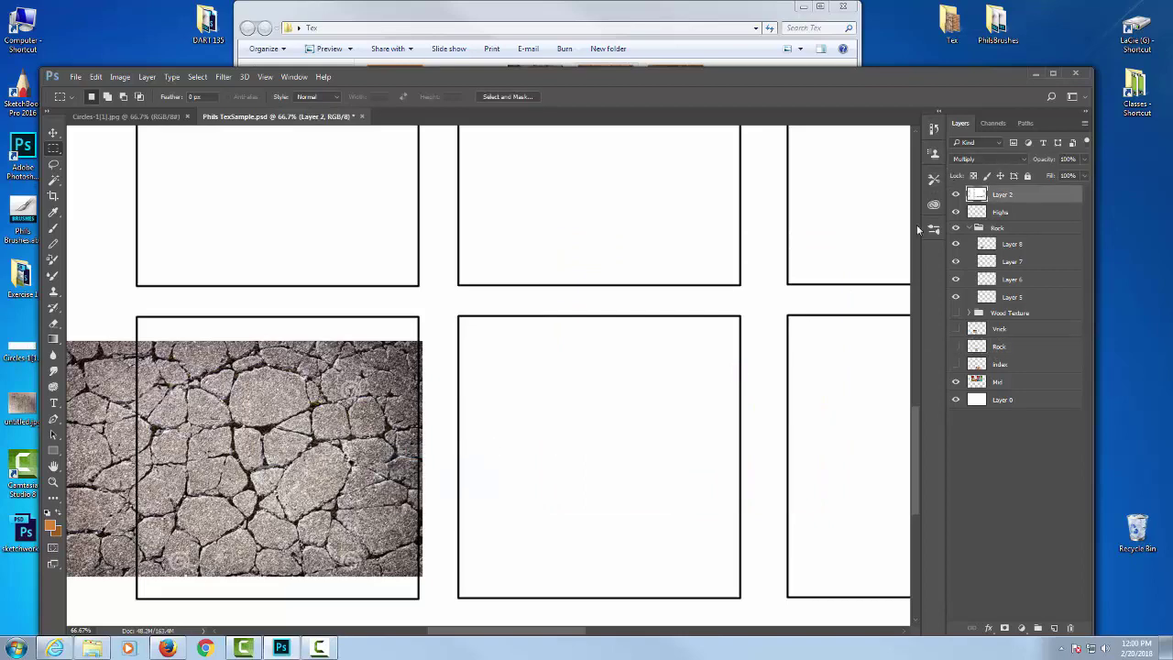
pyautogui.moveTo(375, 391); pyautogui.dragTo(466, 375)
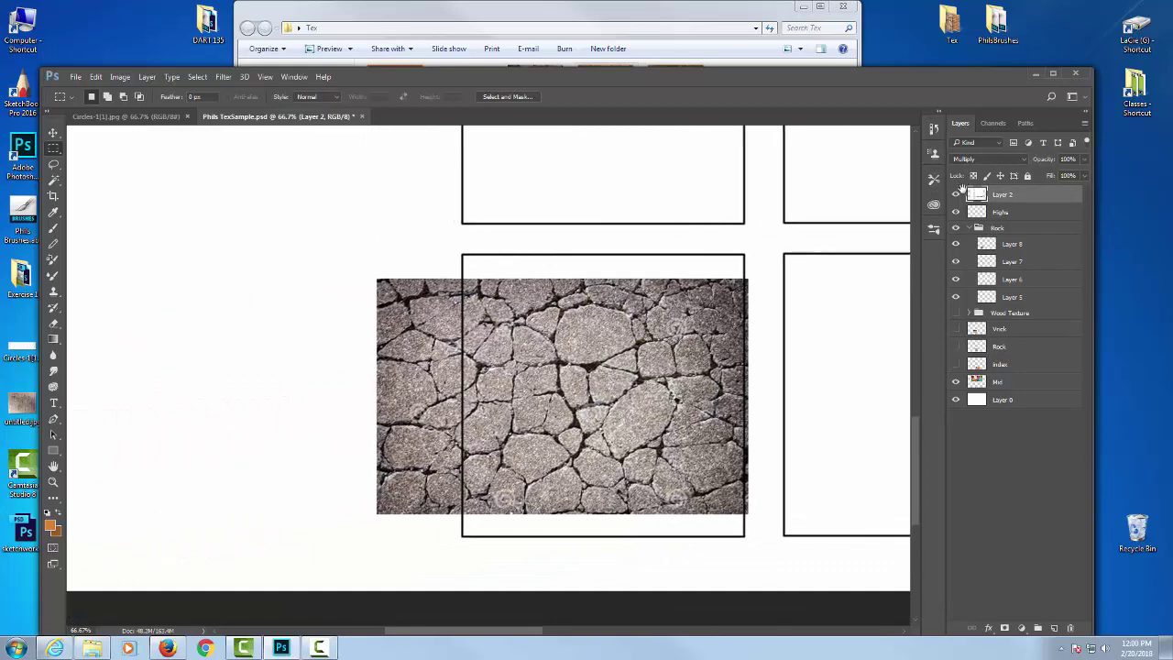
pyautogui.click(956, 194)
pyautogui.click(956, 194)
pyautogui.moveTo(498, 473); pyautogui.dragTo(472, 481)
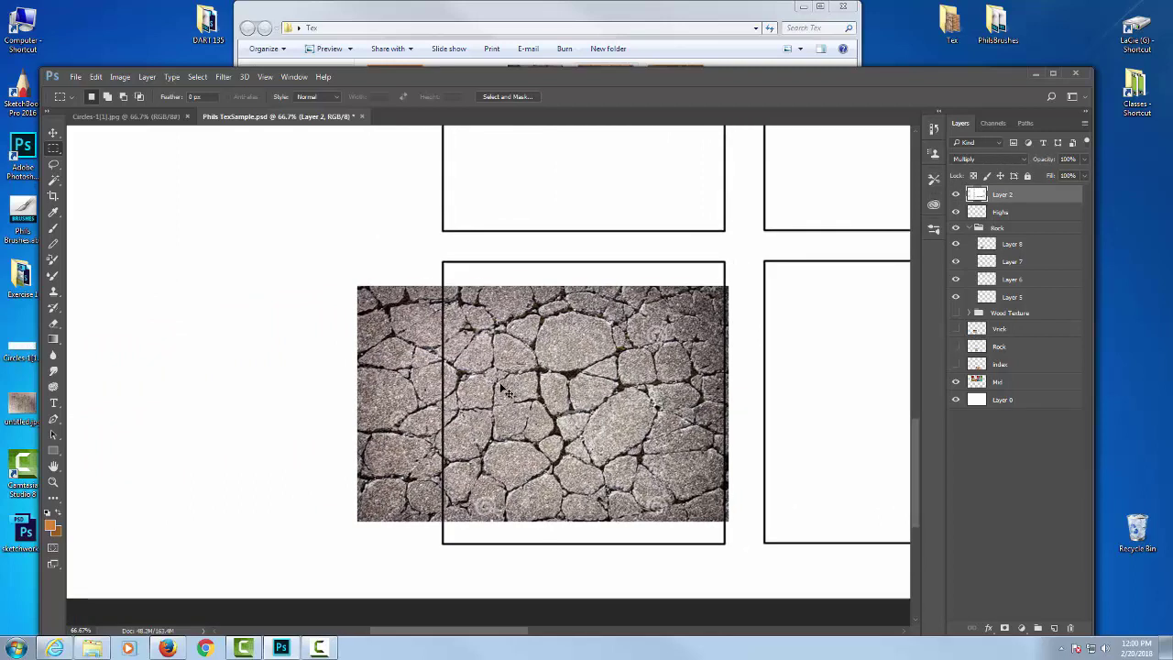
pyautogui.rightClick(509, 391)
pyautogui.click(544, 404)
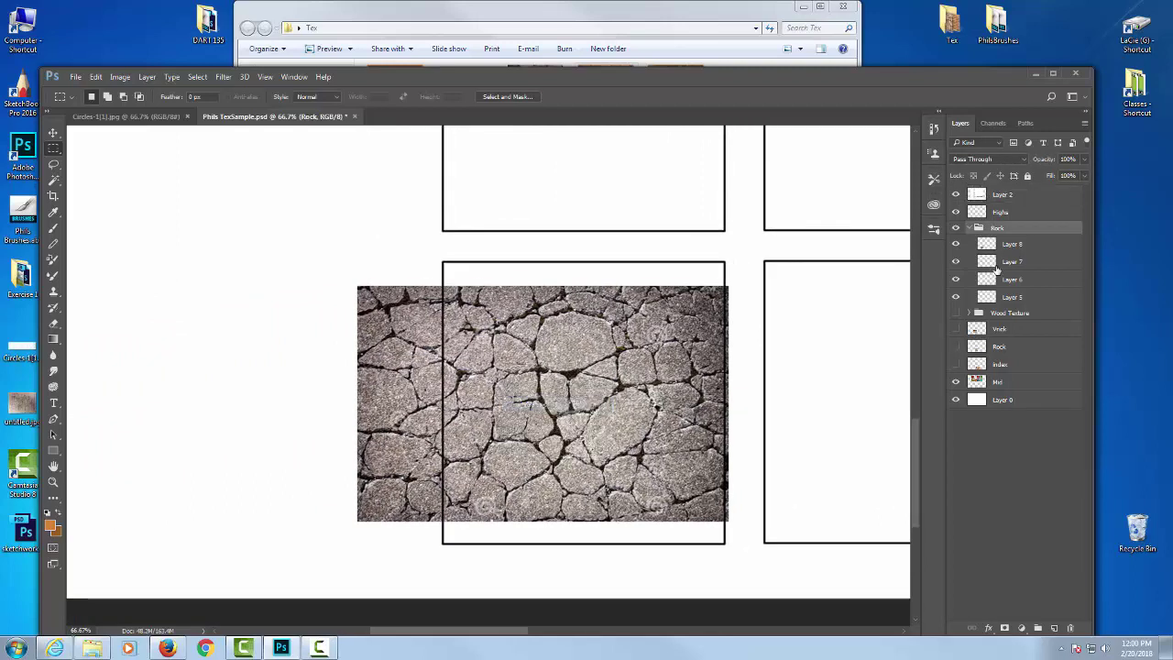
pyautogui.moveTo(1012, 223); pyautogui.dragTo(1014, 374)
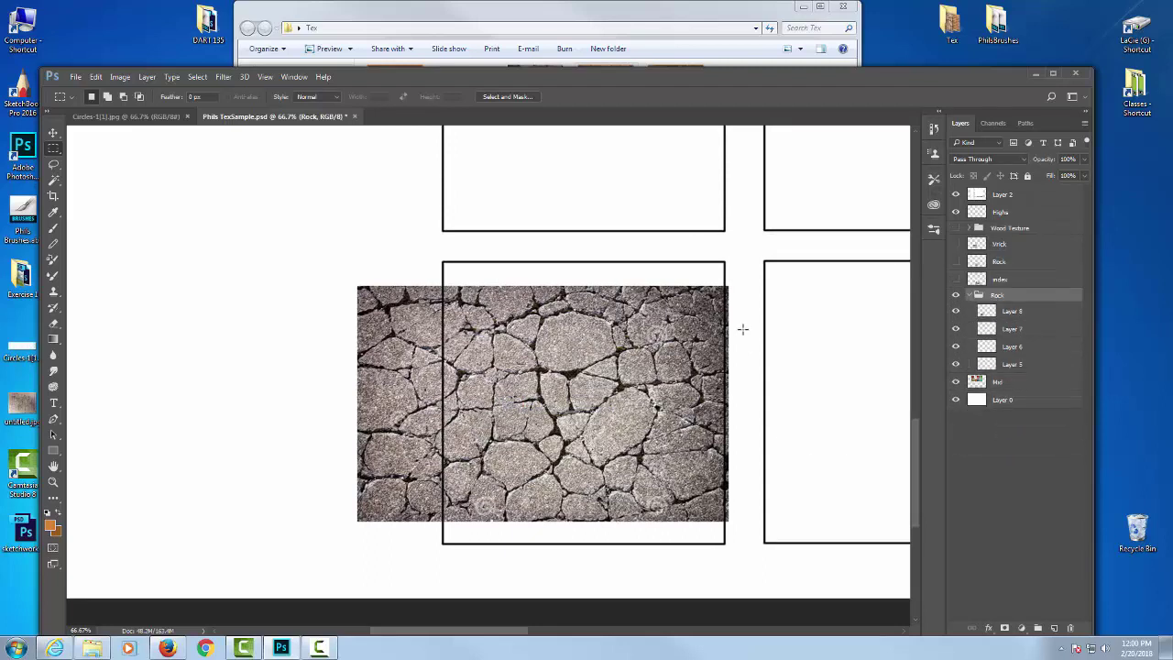
# Add a new layer inside the Rock group and make a rectangular selection matching the empty square beside the cracked-stone texture.
pyautogui.moveTo(788, 383); pyautogui.dragTo(558, 346)
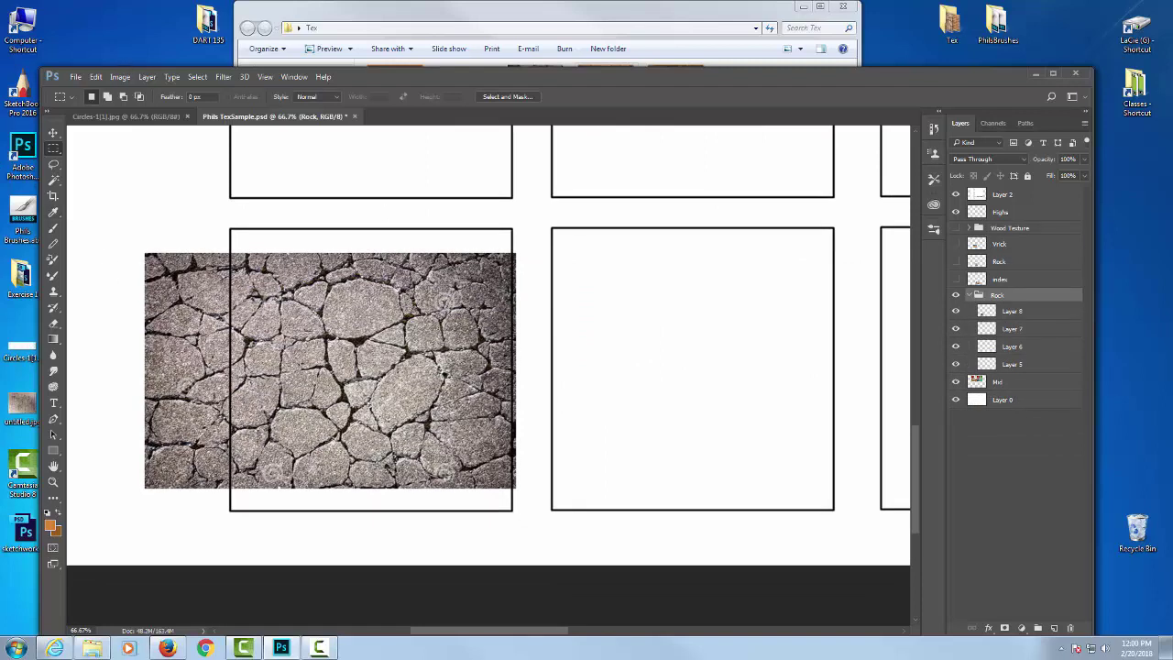
pyautogui.hscroll(1, 639, 272)
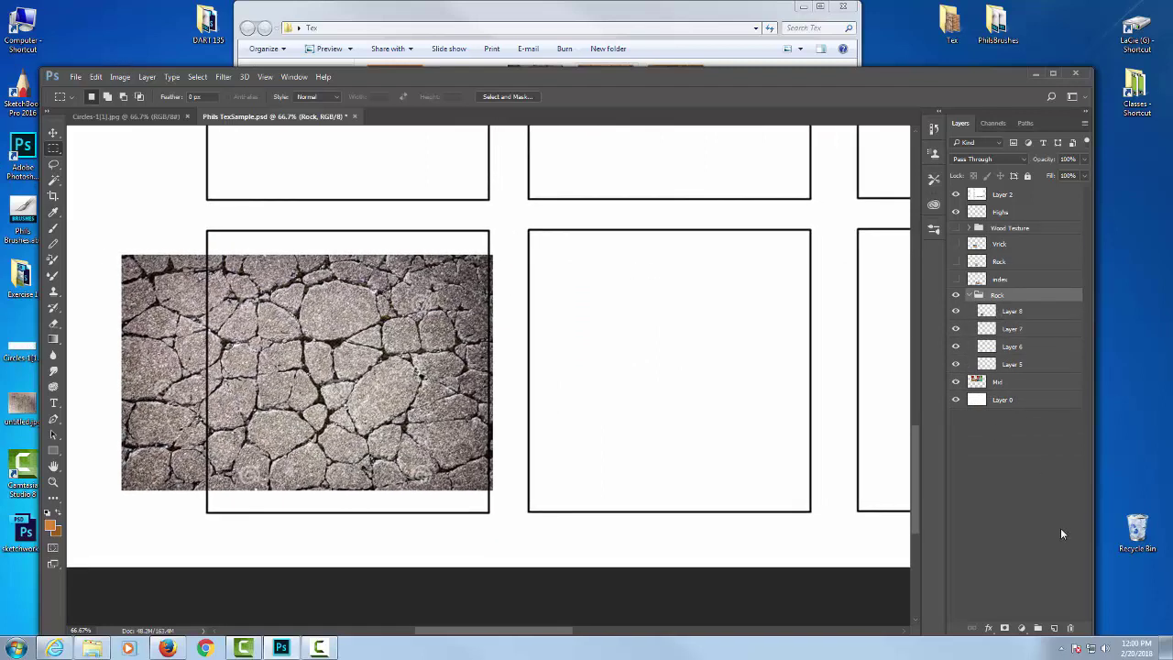
pyautogui.click(1054, 628)
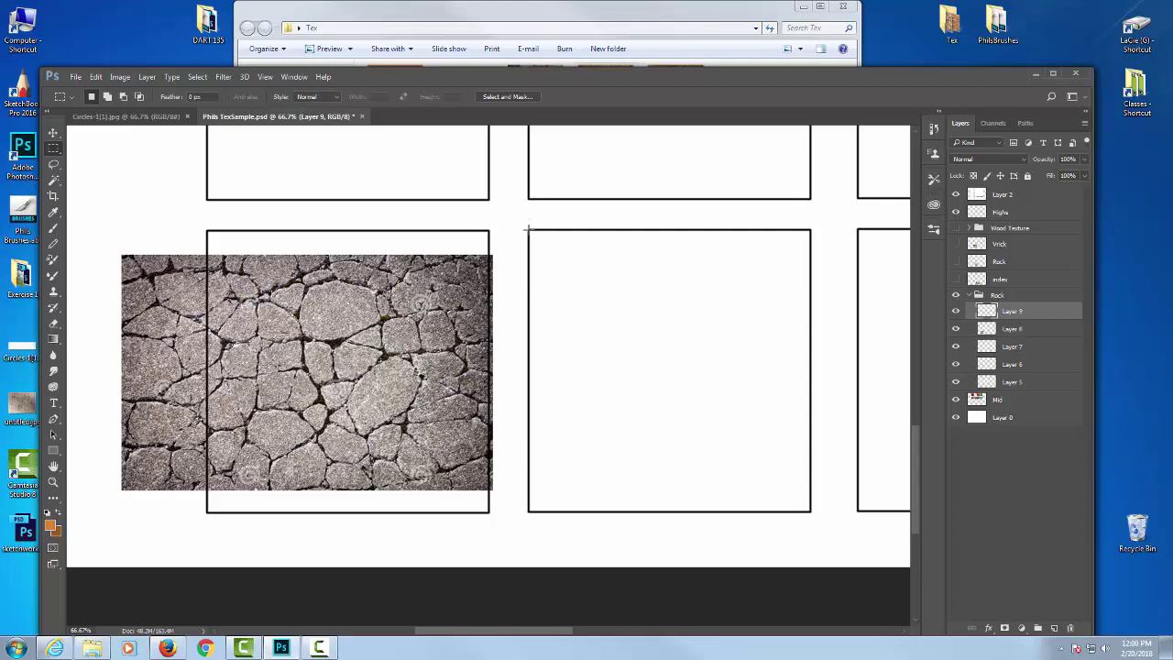
pyautogui.moveTo(529, 229); pyautogui.dragTo(810, 513)
# Set the foreground colour to a warm mid gray, about #847c78, sampled from the darker stones of the cracked texture.
pyautogui.click(50, 526)
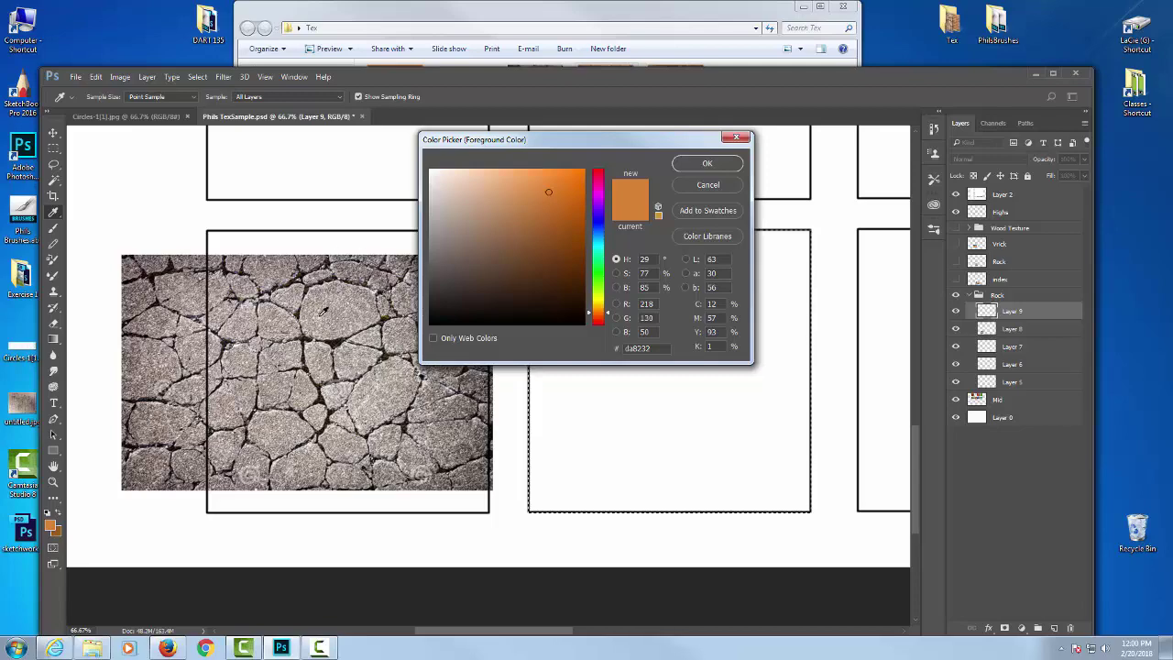
pyautogui.hotkey('ctrl', '+')
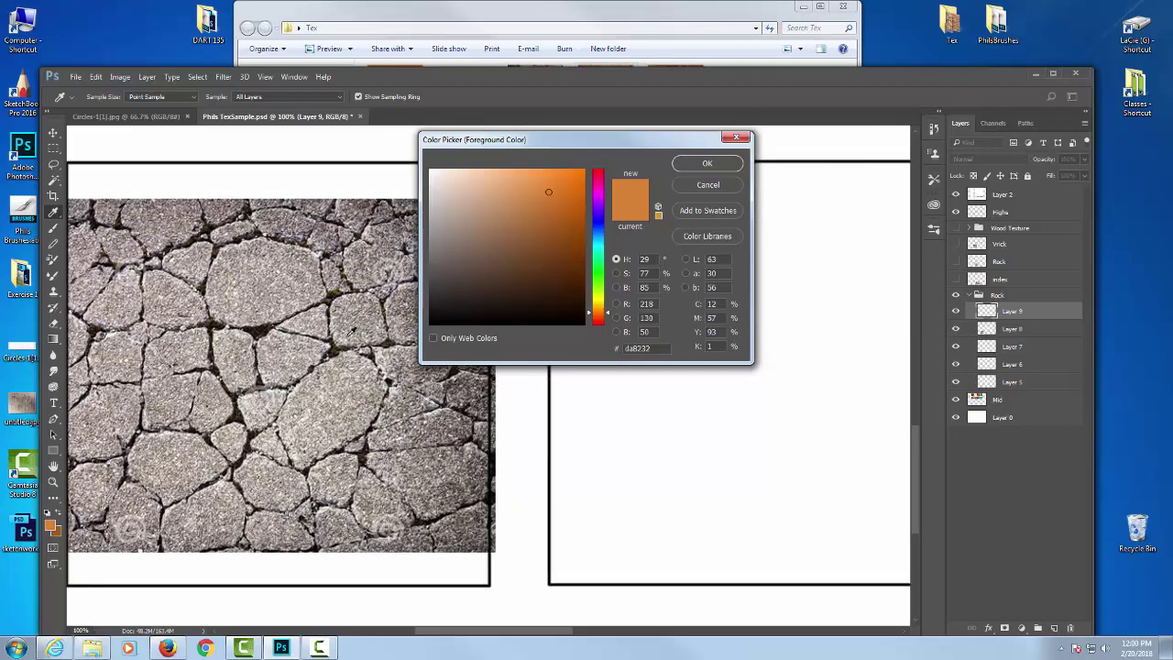
pyautogui.hotkey('ctrl', '+')
pyautogui.hotkey('ctrl', '+')
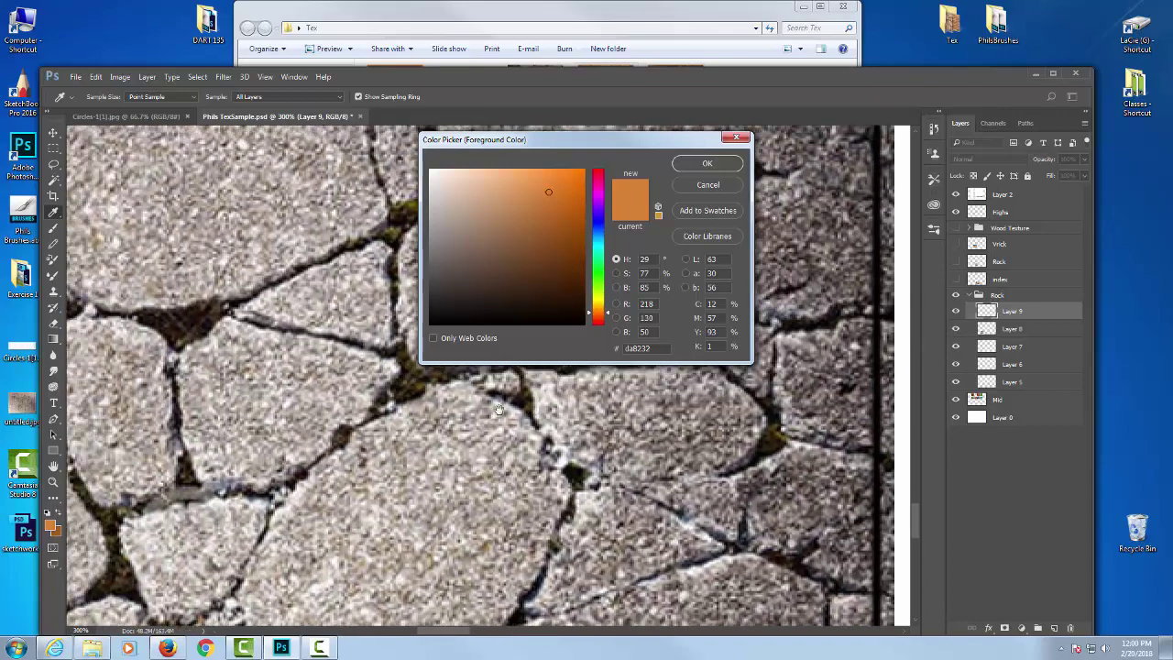
pyautogui.hotkey('ctrl', '-')
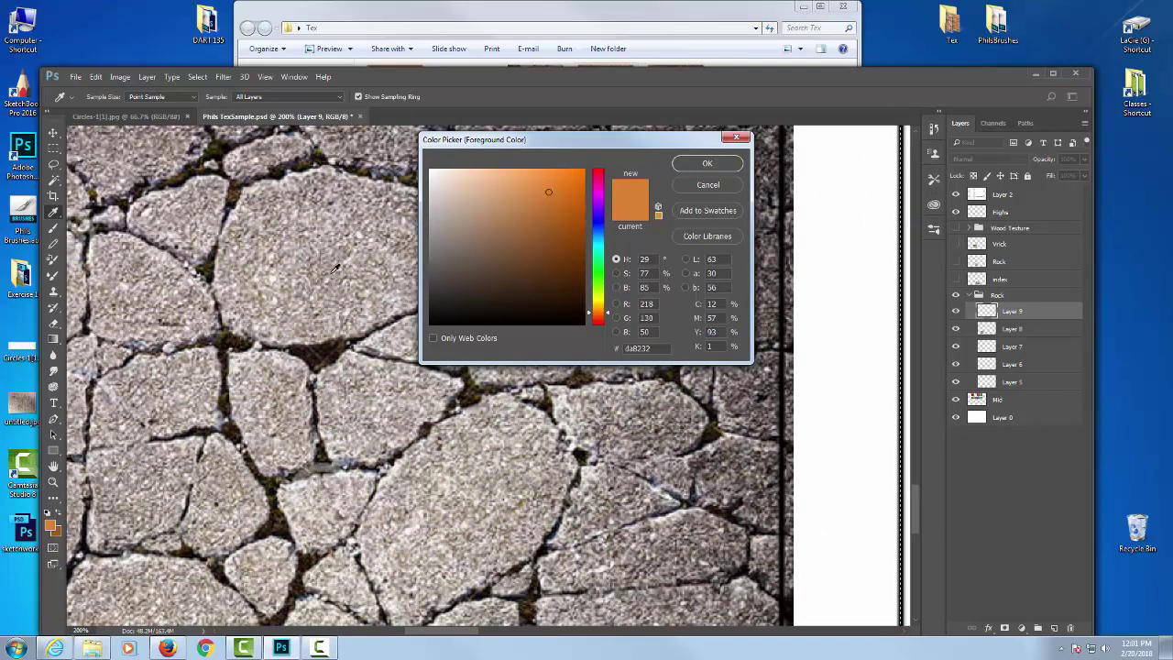
pyautogui.click(333, 272)
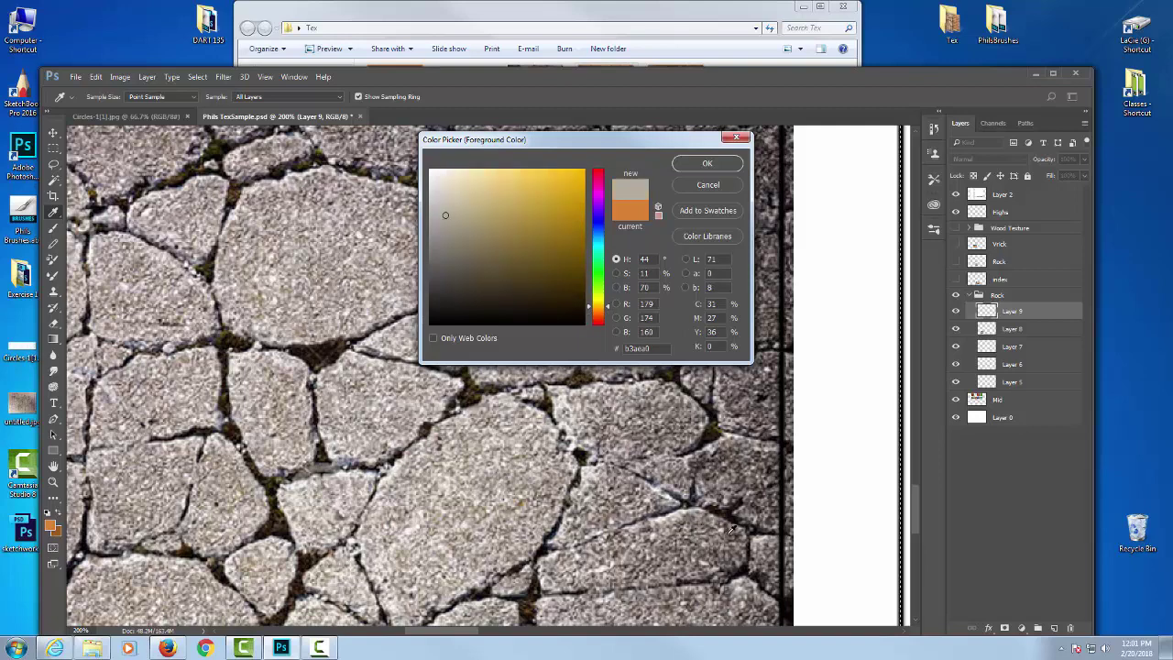
pyautogui.click(723, 479)
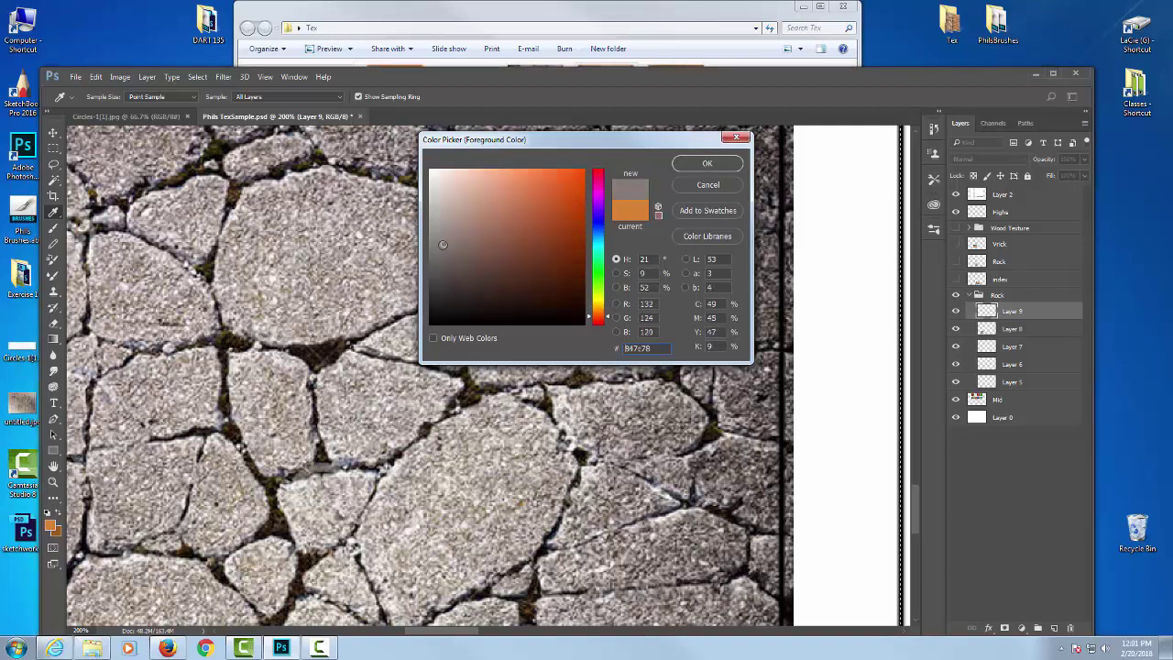
pyautogui.click(443, 244)
pyautogui.click(704, 164)
pyautogui.press('m')
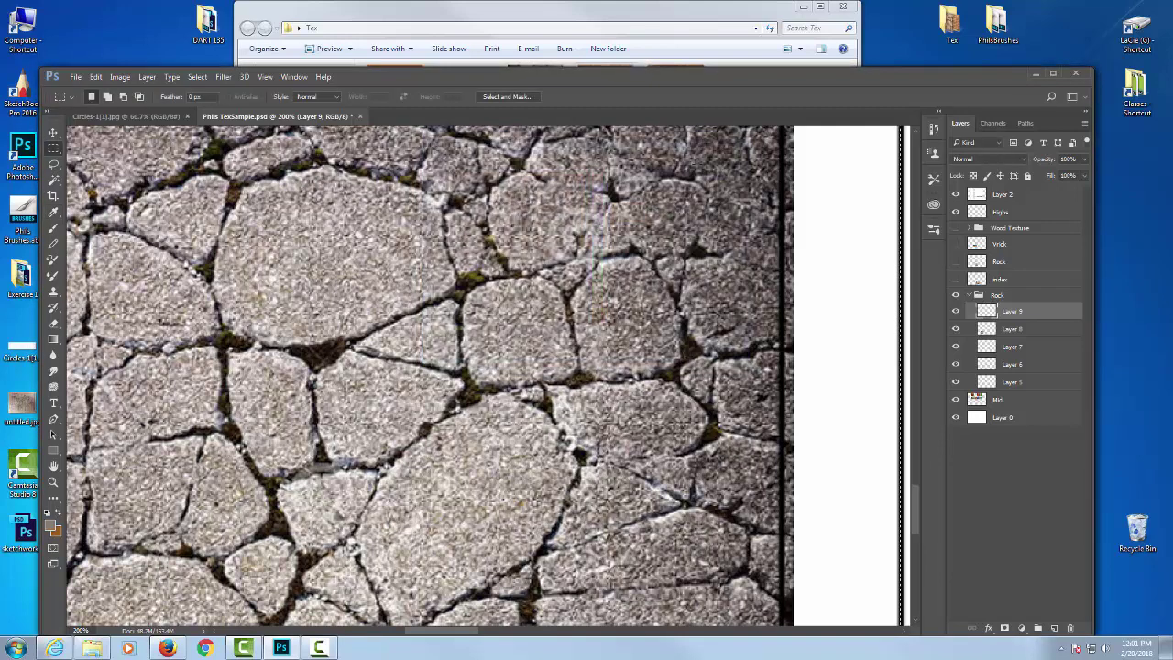
pyautogui.hotkey('ctrl', '-')
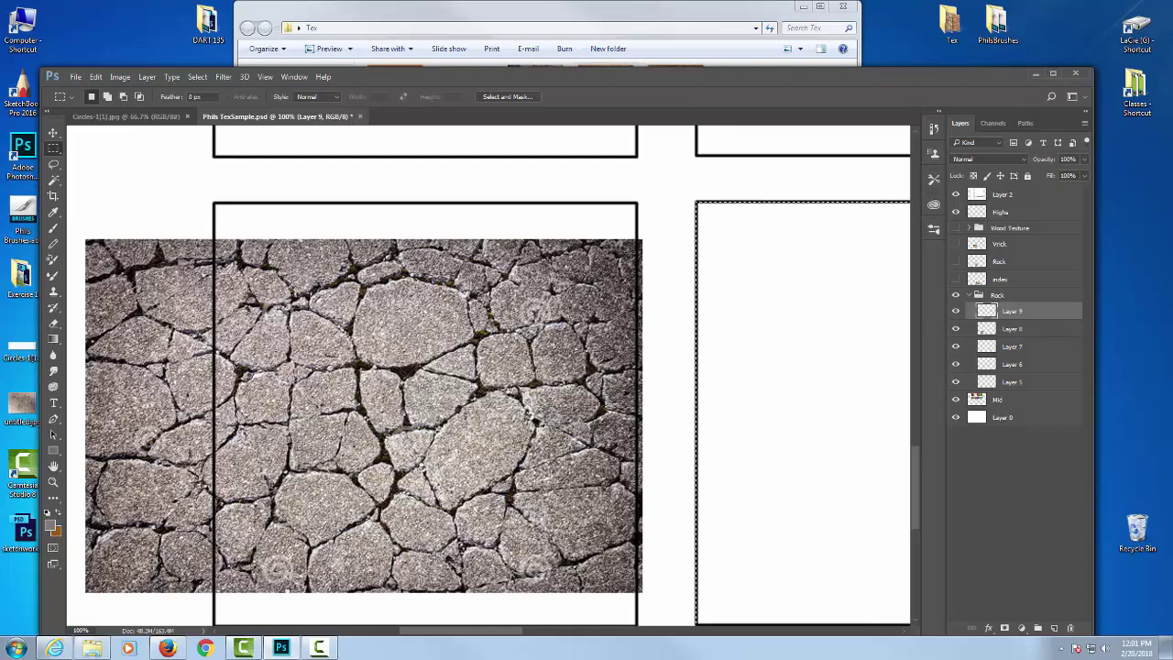
# Enlarge the application window to fill most of the screen, with the cracked-stone reference and the selected square both in view.
pyautogui.hotkey('ctrl', '+')
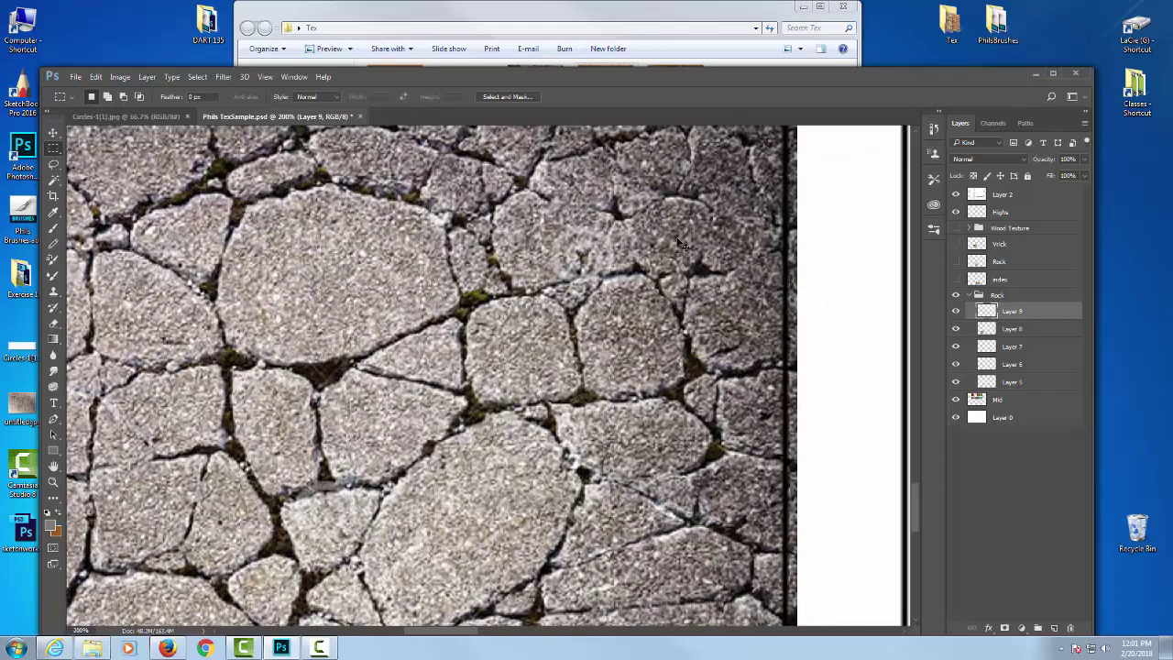
pyautogui.hotkey('ctrl', '-')
pyautogui.hotkey('ctrl', '-')
pyautogui.click(643, 296)
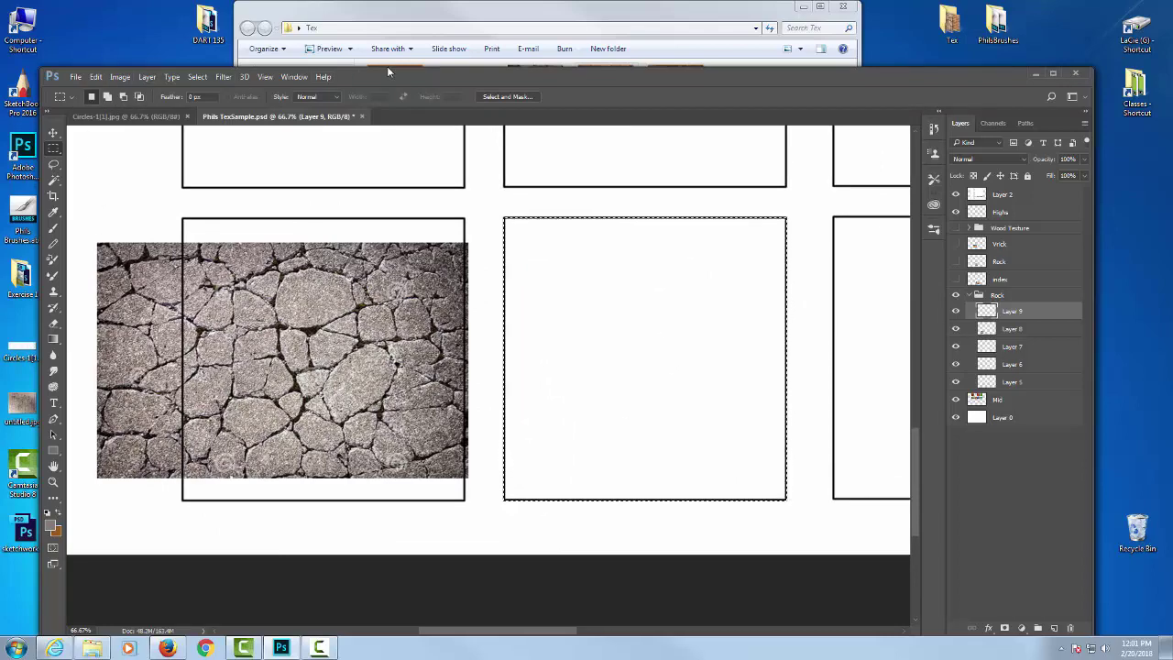
pyautogui.moveTo(387, 69); pyautogui.dragTo(355, 10)
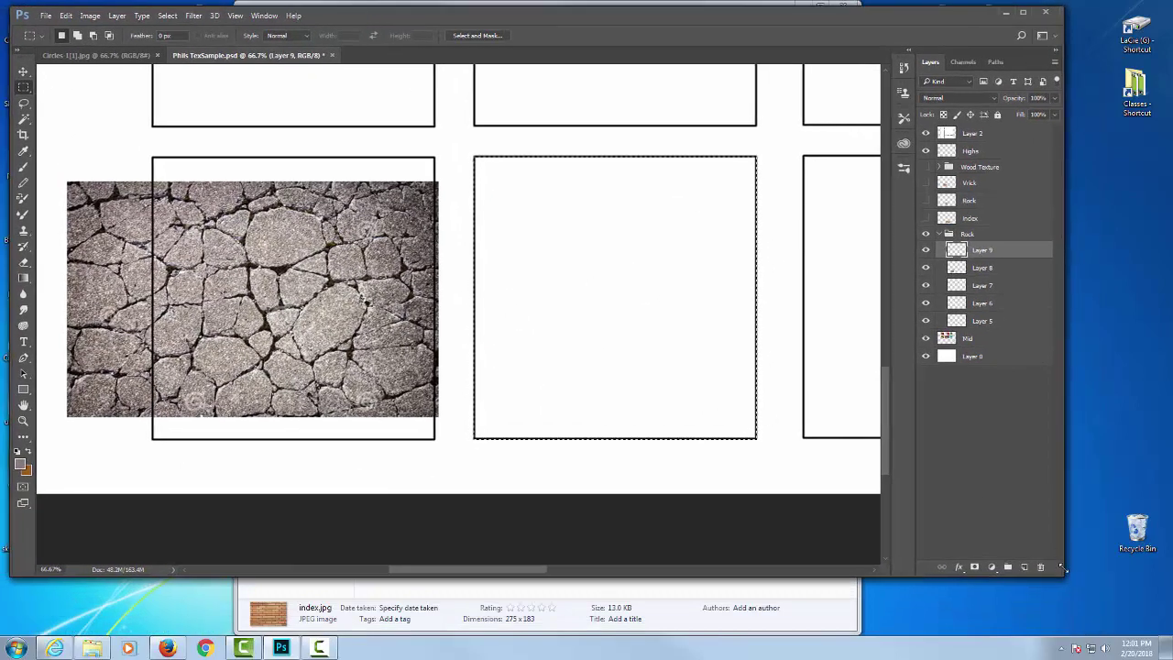
pyautogui.moveTo(1064, 568); pyautogui.dragTo(1164, 634)
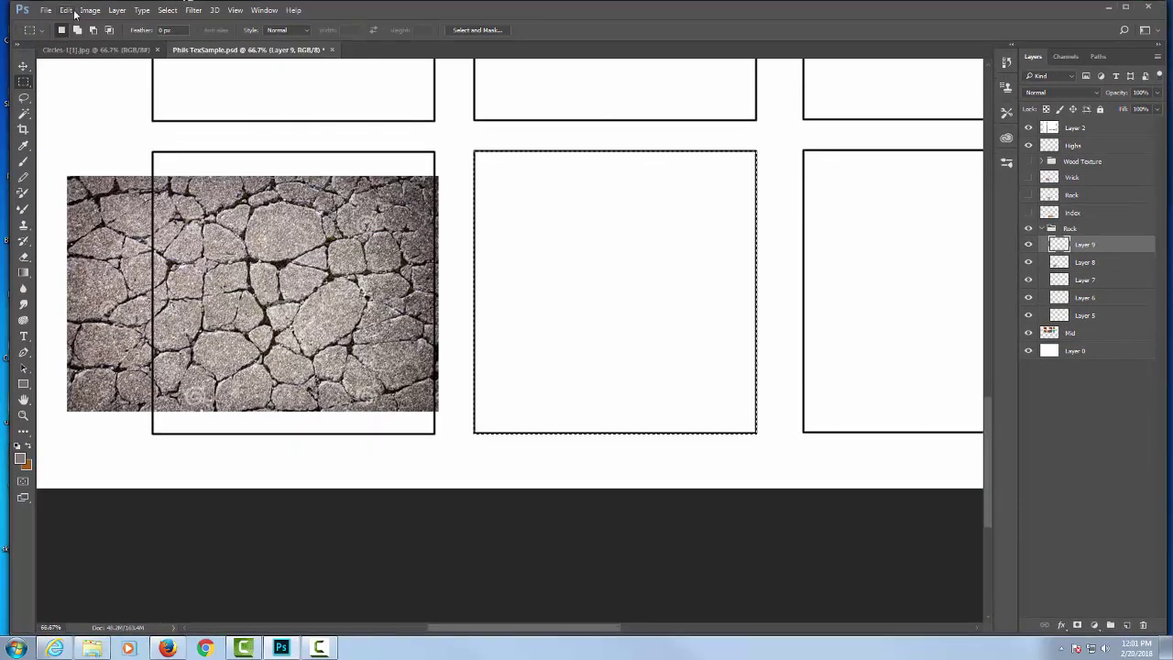
# Fill the selected square with the foreground colour at 100% opacity in Normal mode and rename its layer Base.
pyautogui.click(66, 10)
pyautogui.click(80, 194)
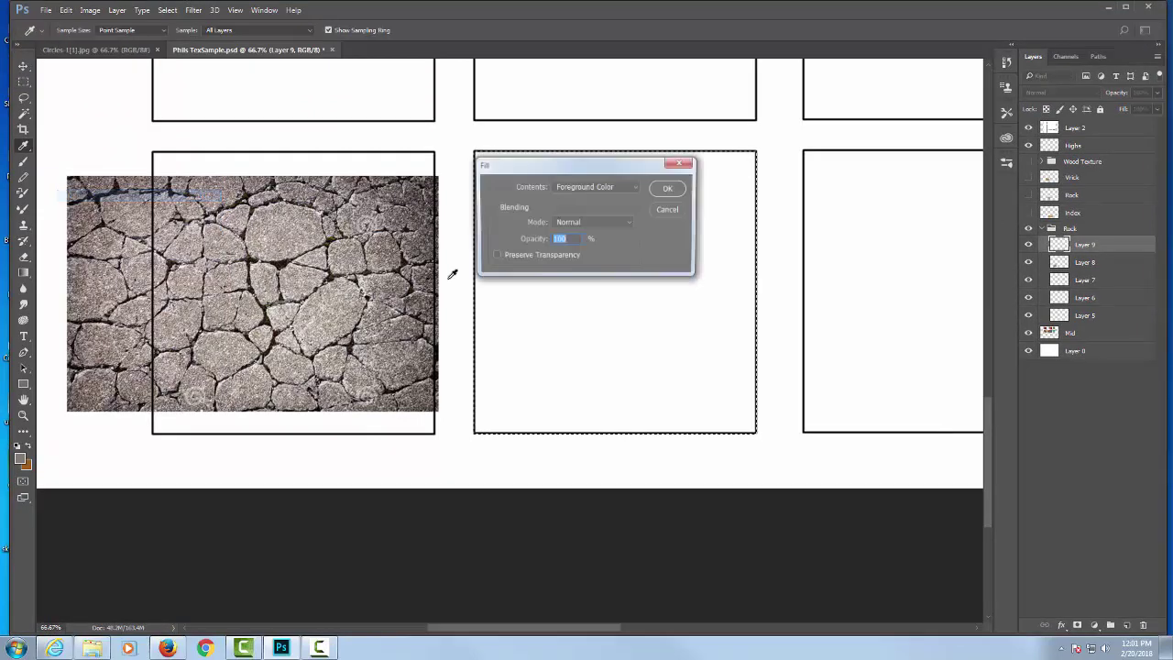
pyautogui.click(667, 188)
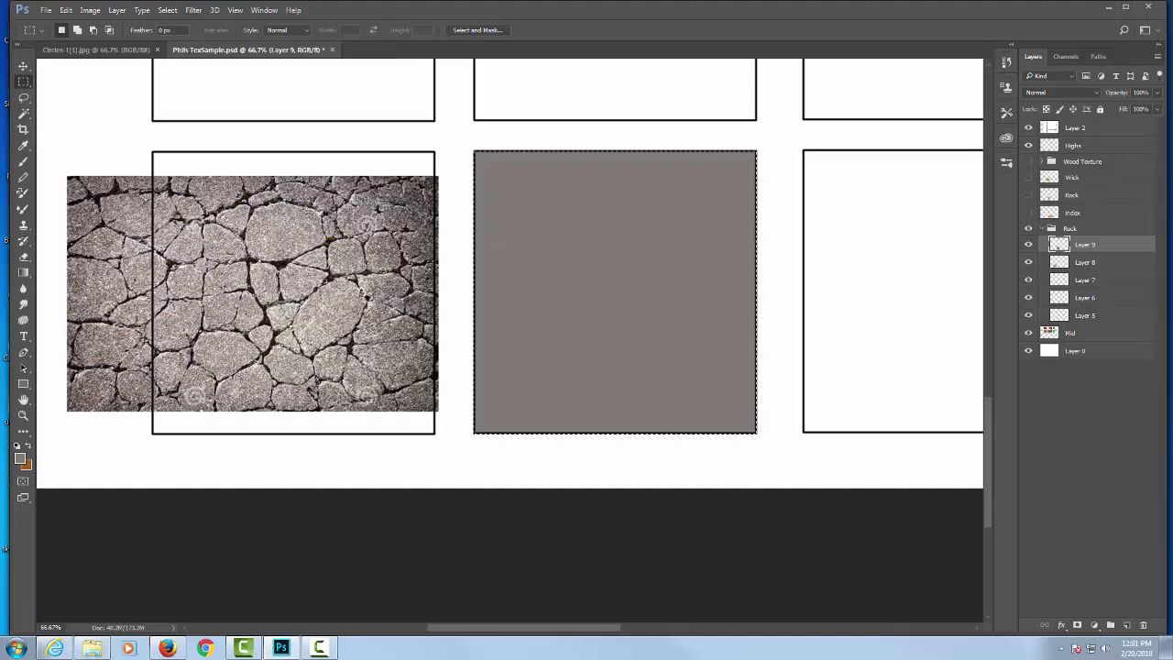
pyautogui.doubleClick(1085, 245)
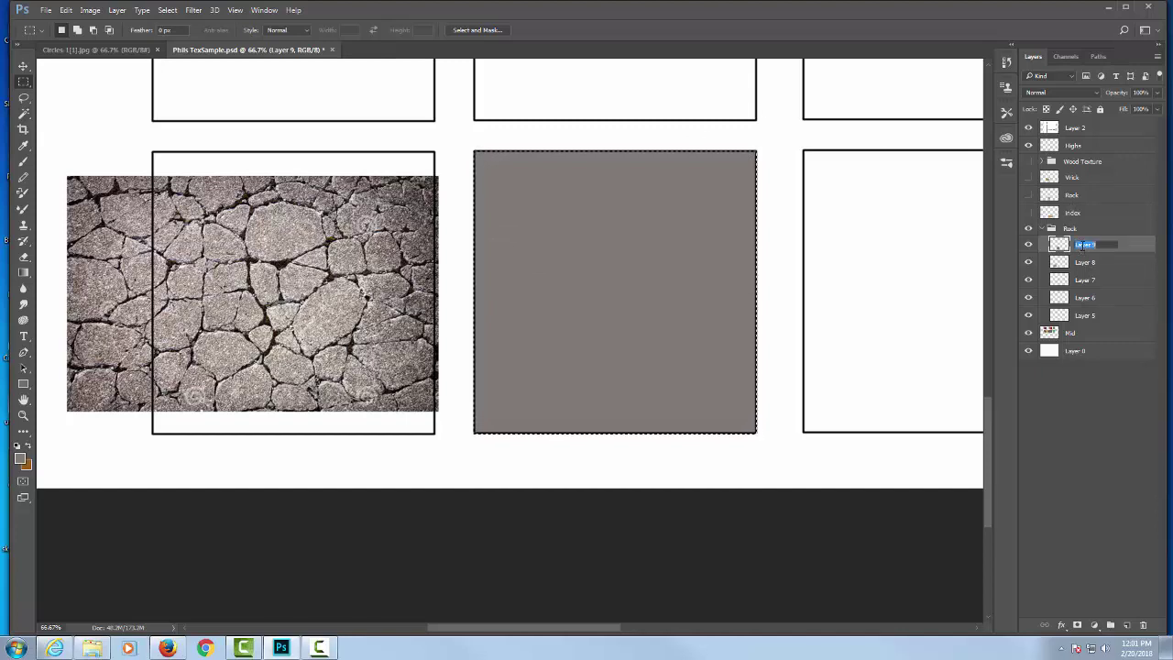
pyautogui.write('Base')
pyautogui.press('Return')
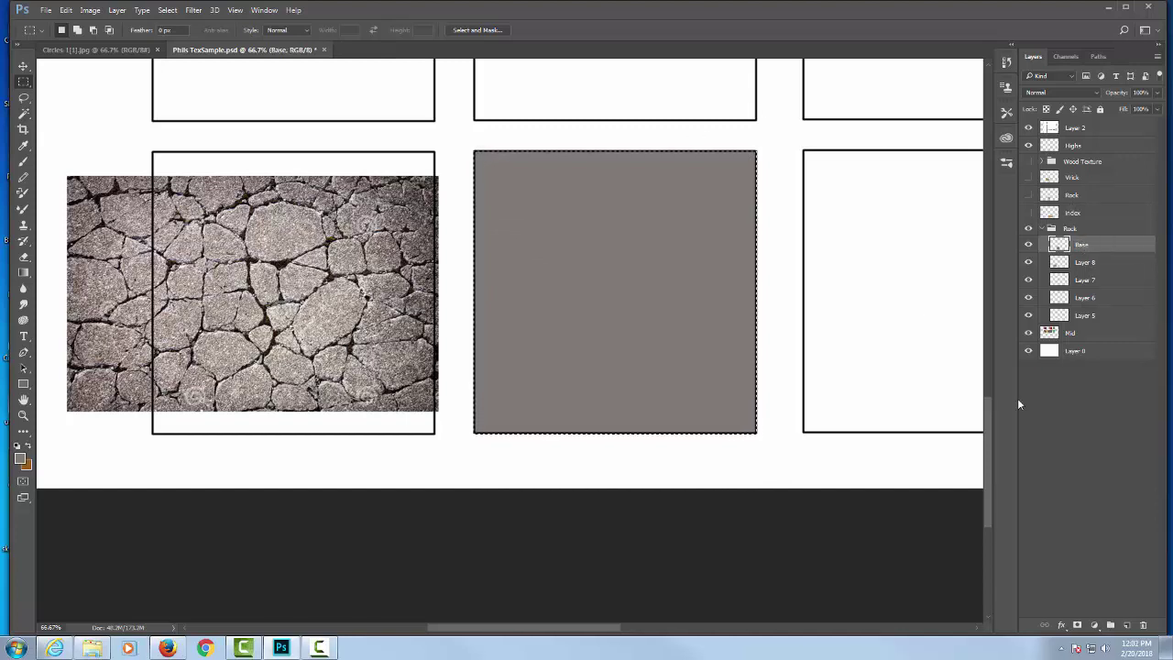
# Add four new layers above the Base layer inside the Rock group.
pyautogui.click(1126, 625)
pyautogui.click(1127, 625)
pyautogui.click(1127, 625)
pyautogui.click(1127, 625)
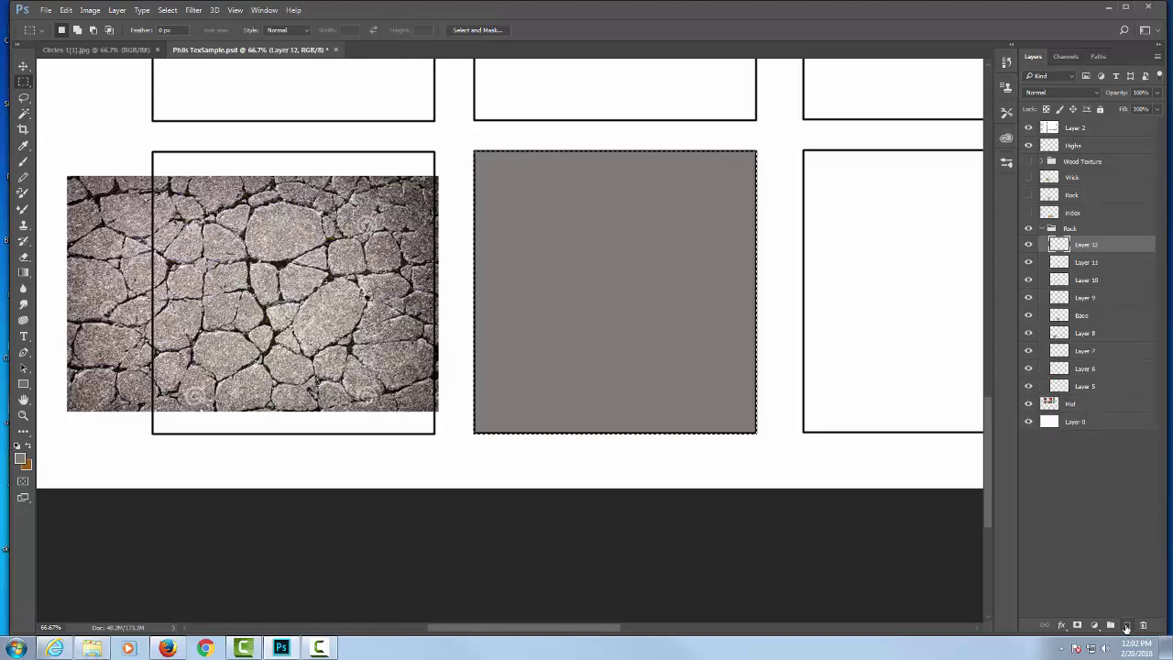
# Rename the four new layers above Base, from lowest to highest, as Mi d, Moid 2, TEx and High.
pyautogui.doubleClick(1085, 297)
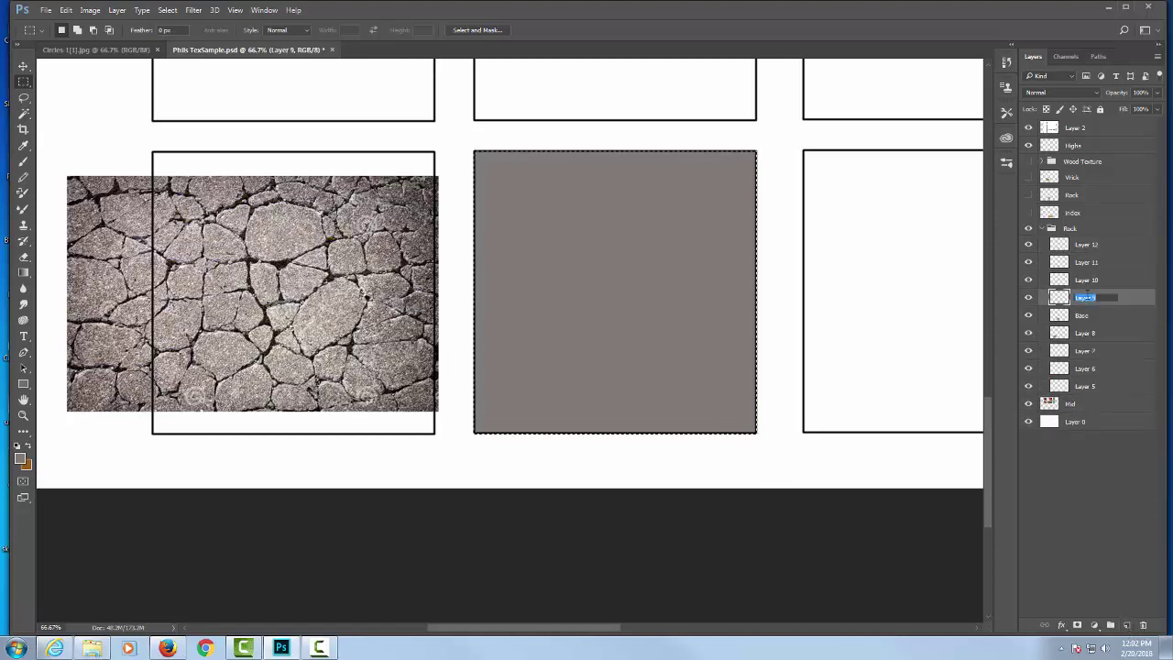
pyautogui.write('Mid')
pyautogui.press('Return')
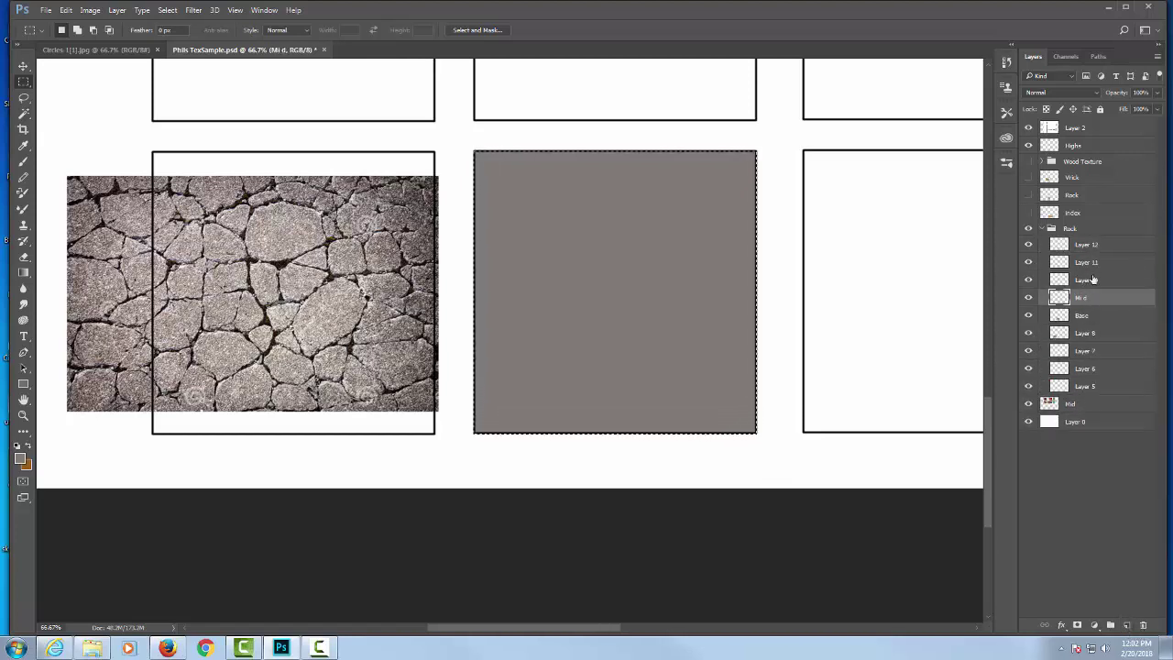
pyautogui.doubleClick(1093, 279)
pyautogui.write('Mid')
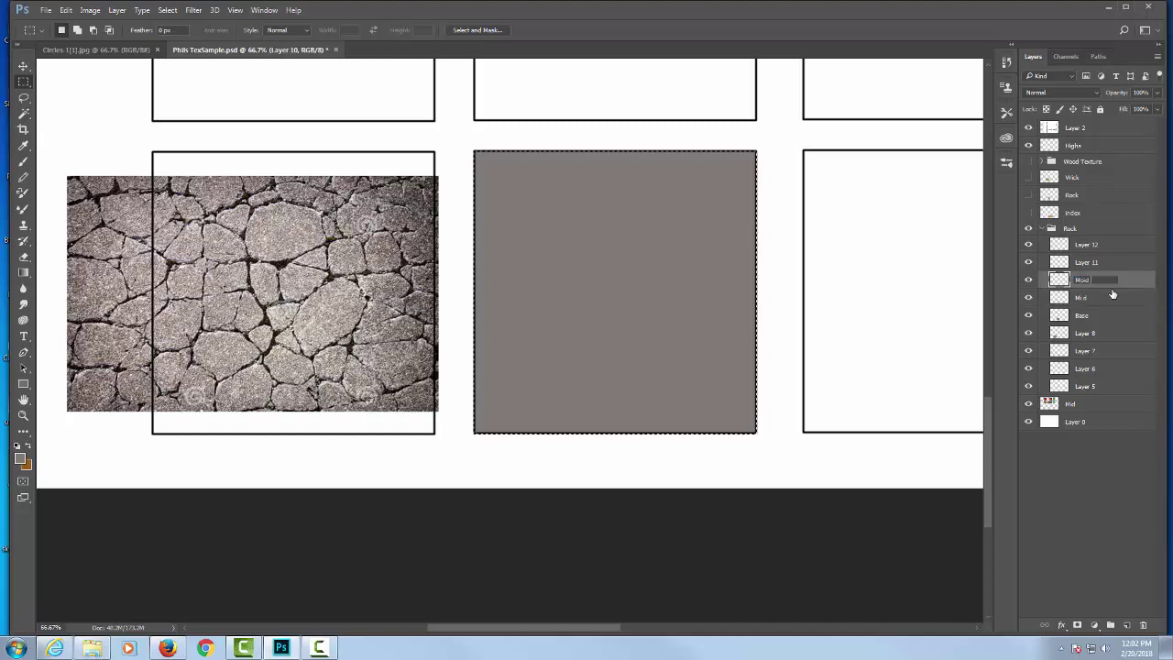
pyautogui.write(' 2')
pyautogui.doubleClick(1091, 267)
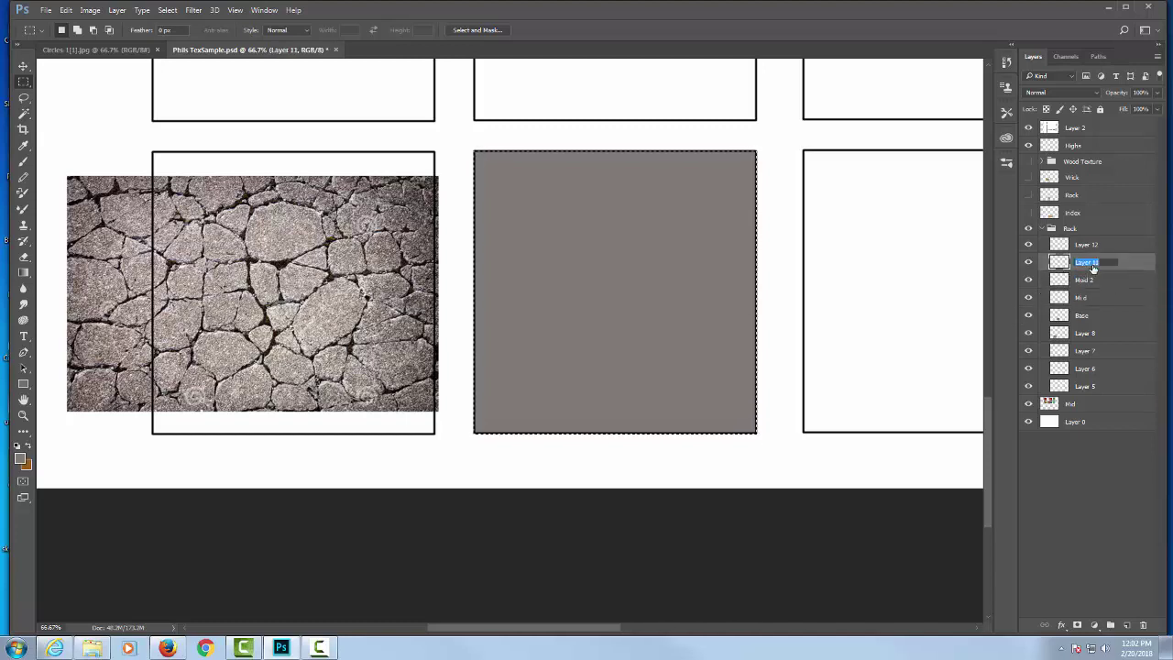
pyautogui.write('Tex')
pyautogui.press('Return')
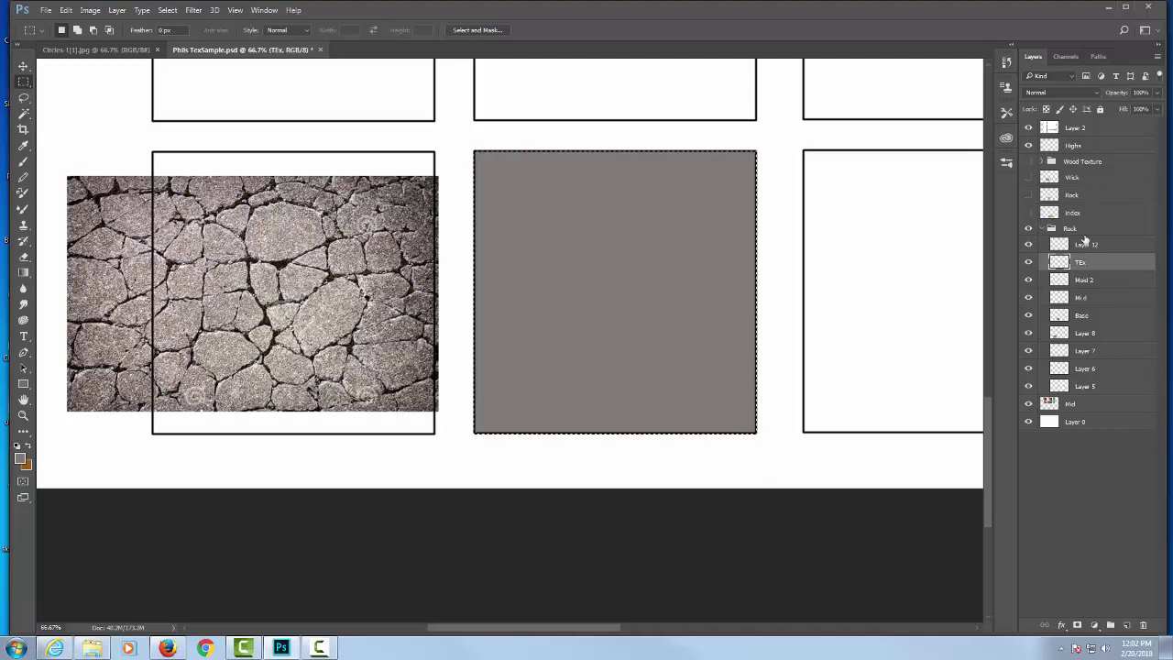
pyautogui.doubleClick(1084, 242)
pyautogui.write('High')
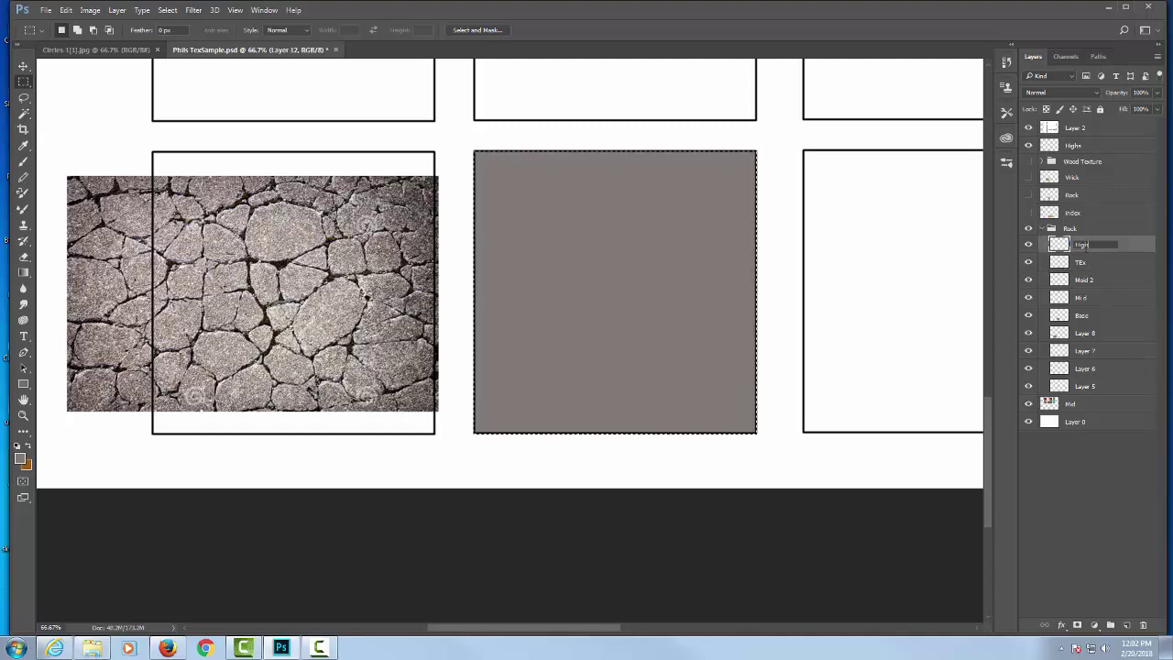
pyautogui.press('Return')
# Make the Mi d layer active with the Brush tool and clear the square selection.
pyautogui.click(1102, 281)
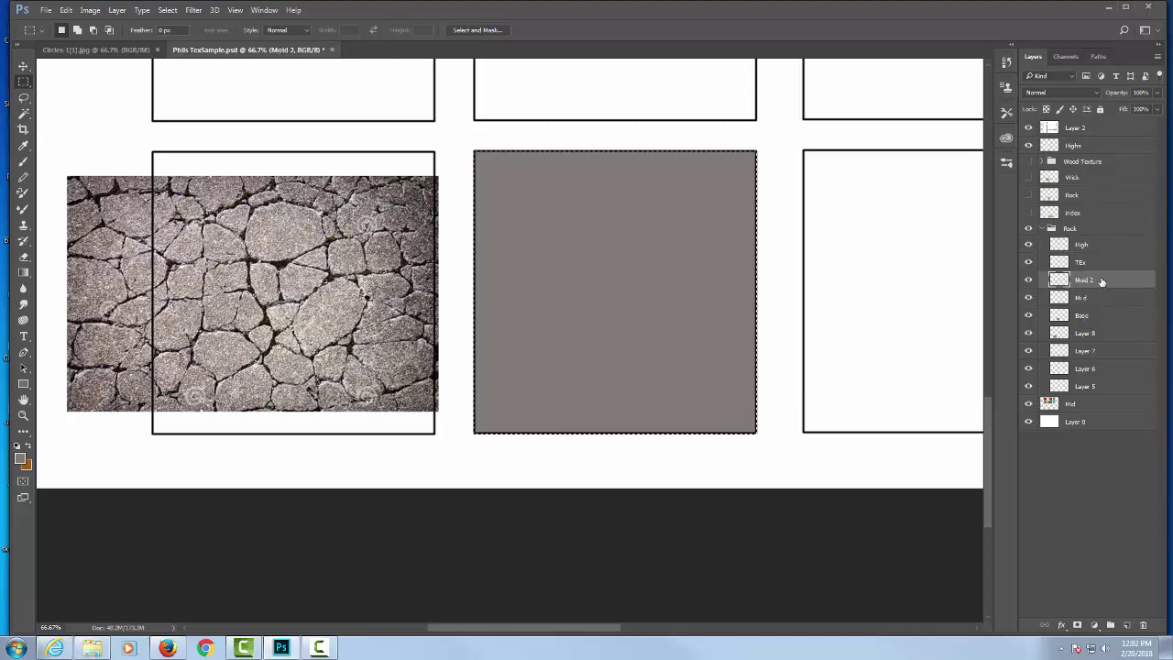
pyautogui.click(1101, 299)
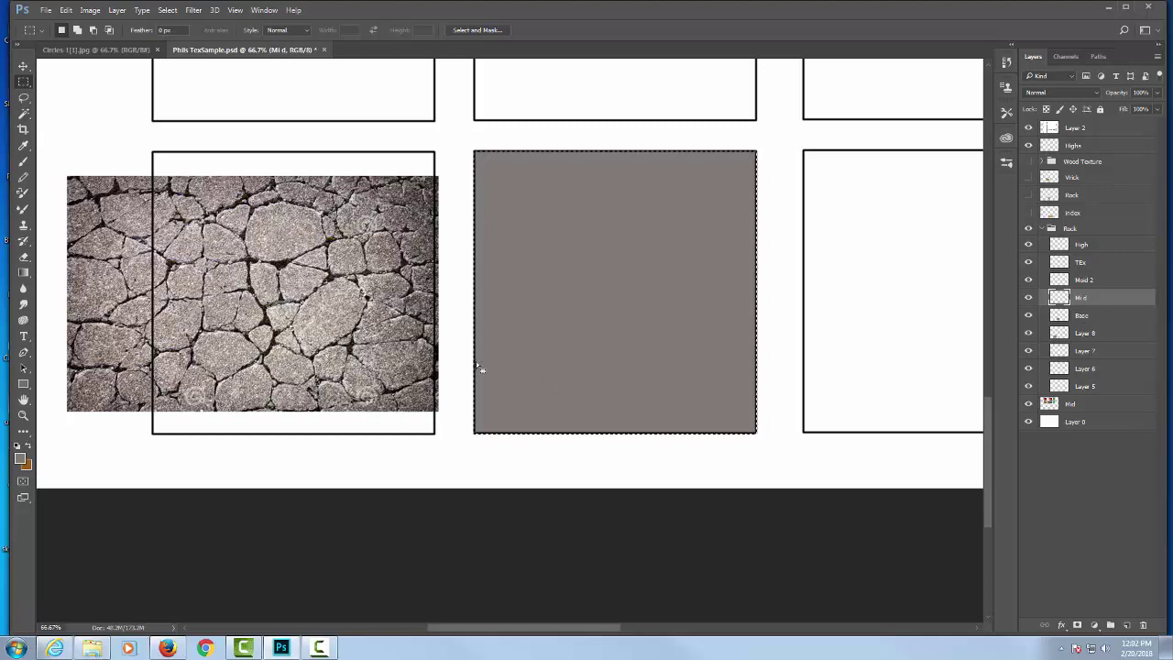
pyautogui.press('b')
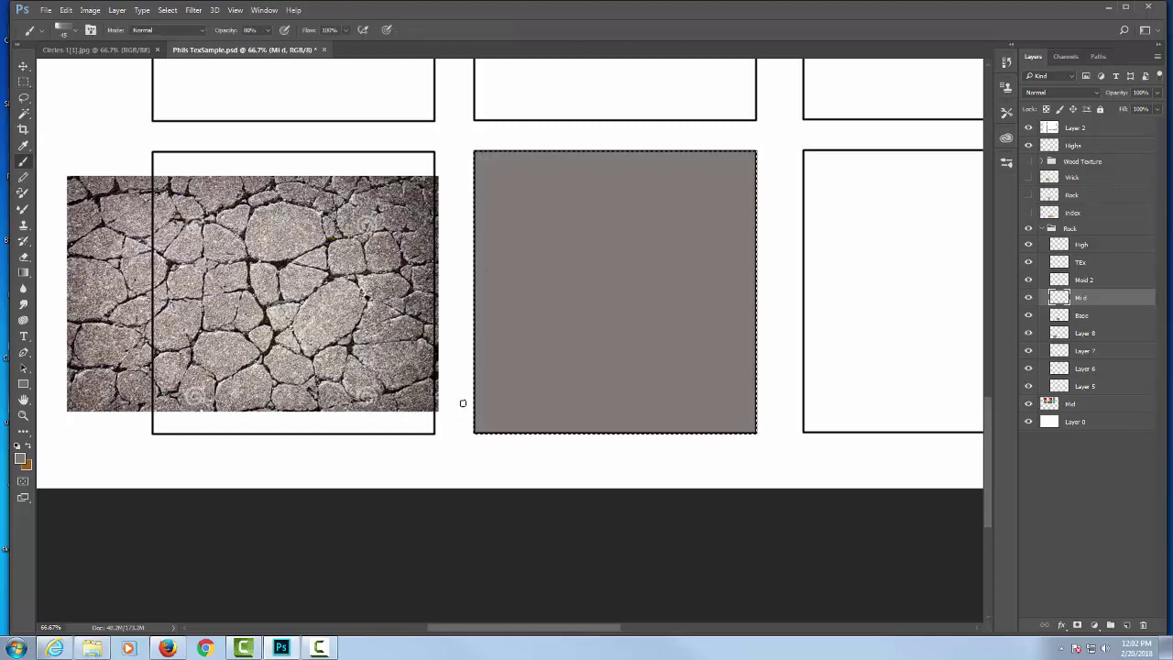
pyautogui.hotkey('ctrl', 'd')
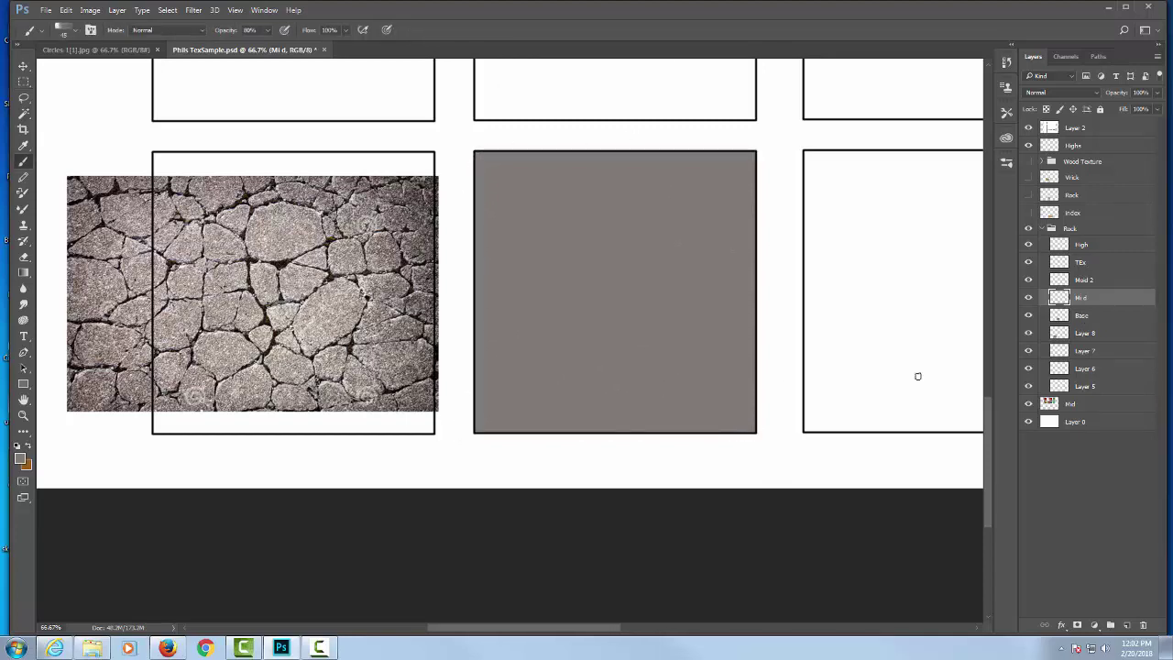
# Load the Base layer's filled square as a selection and activate the Mi d layer for painting with the Brush tool.
pyautogui.click(1096, 316)
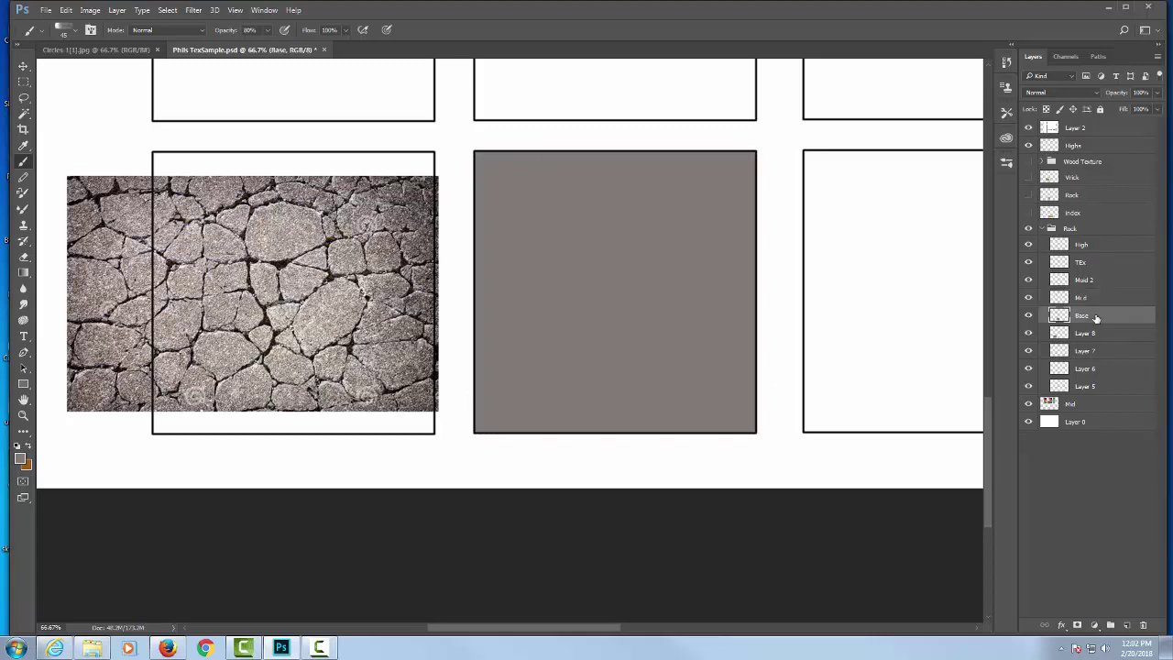
pyautogui.keyDown('ctrl'); pyautogui.click(1097, 317); pyautogui.keyUp('ctrl')
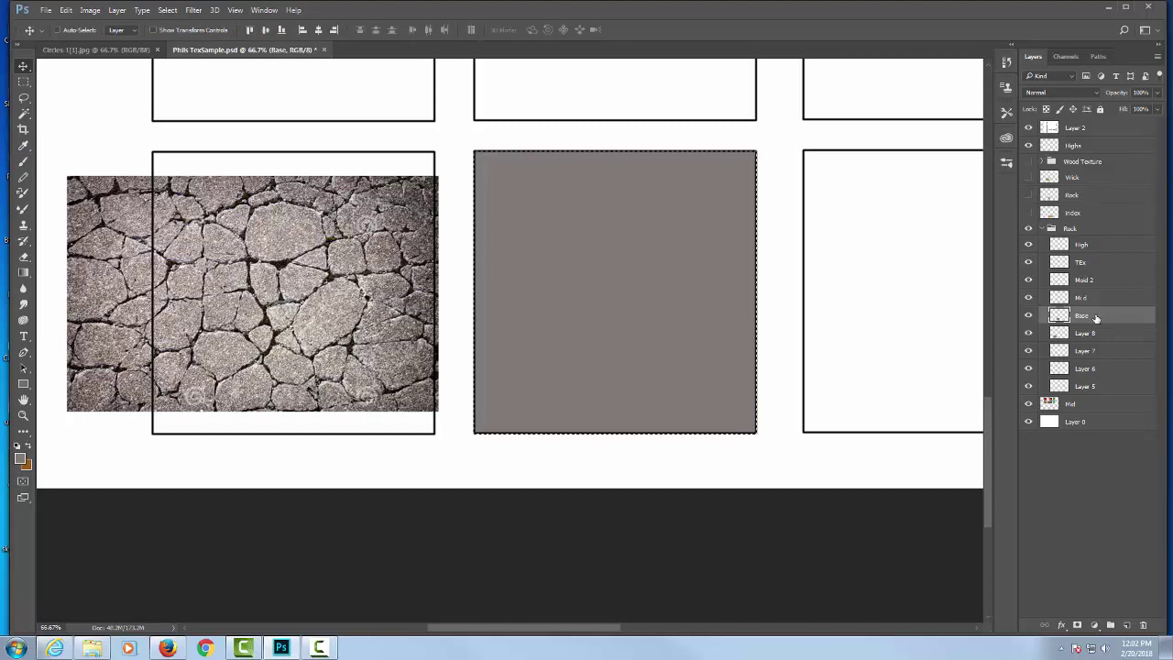
pyautogui.click(1099, 298)
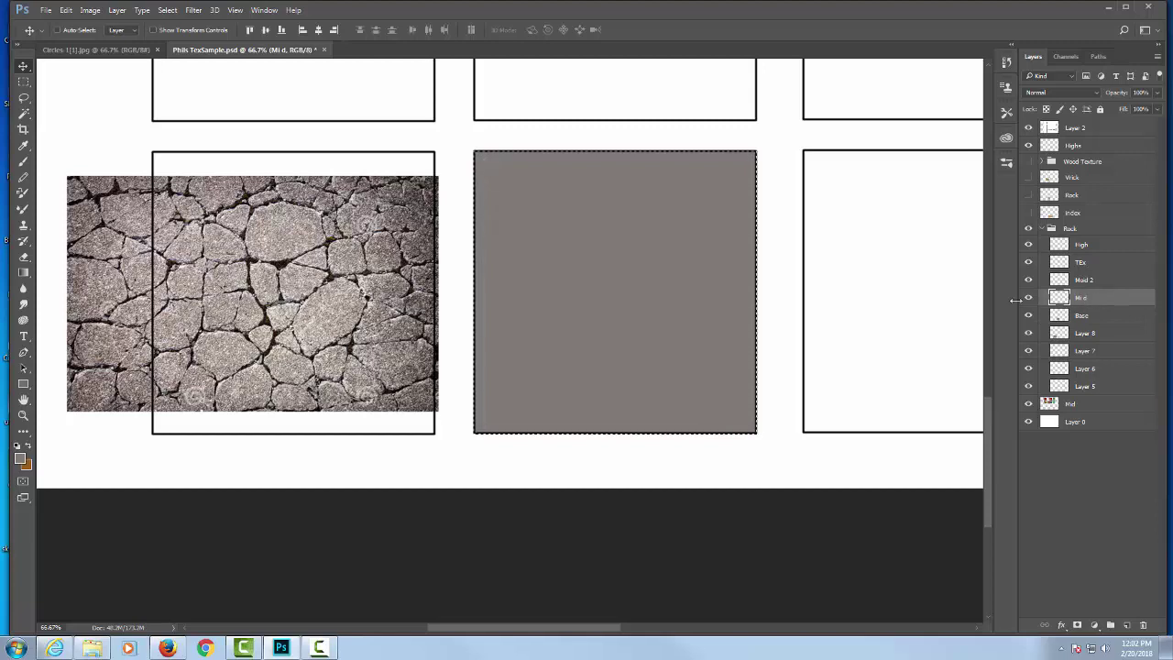
pyautogui.press('b')
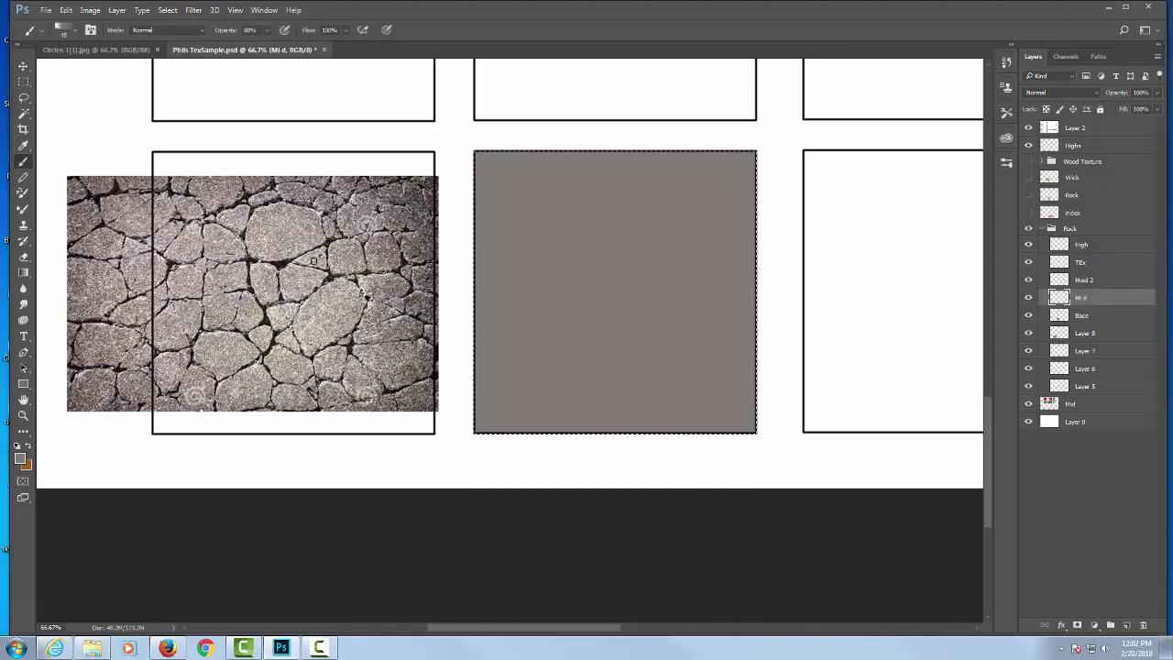
# Append the Natural Brushes 2 and Natural Brushes sets to the current brush presets.
pyautogui.rightClick(313, 261)
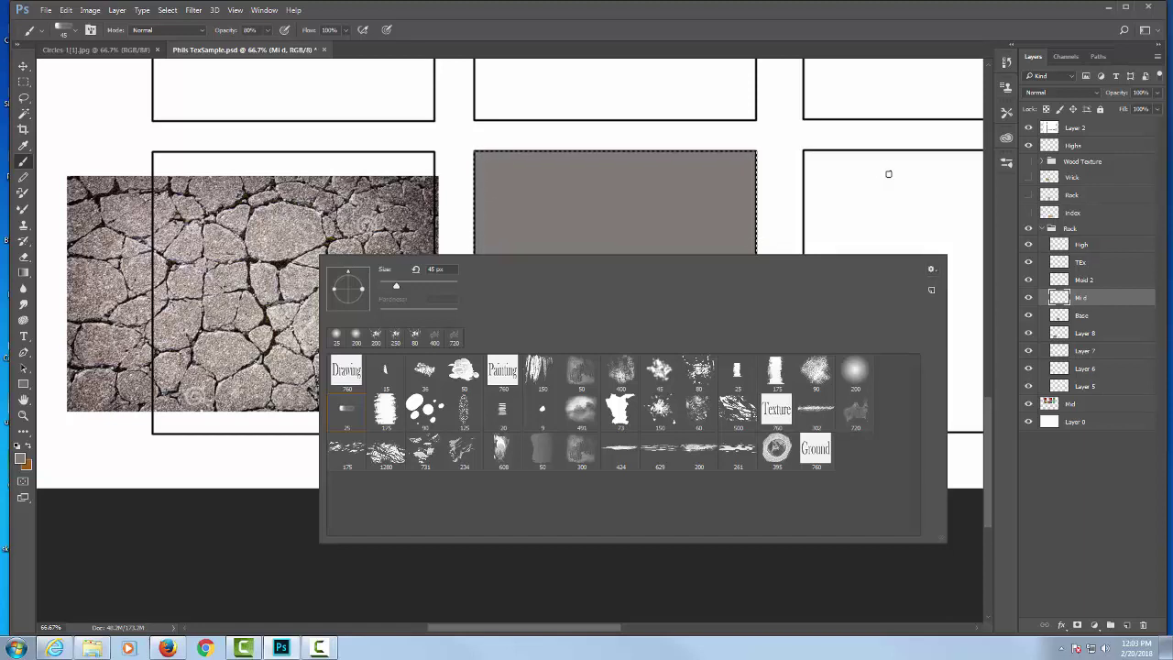
pyautogui.click(931, 270)
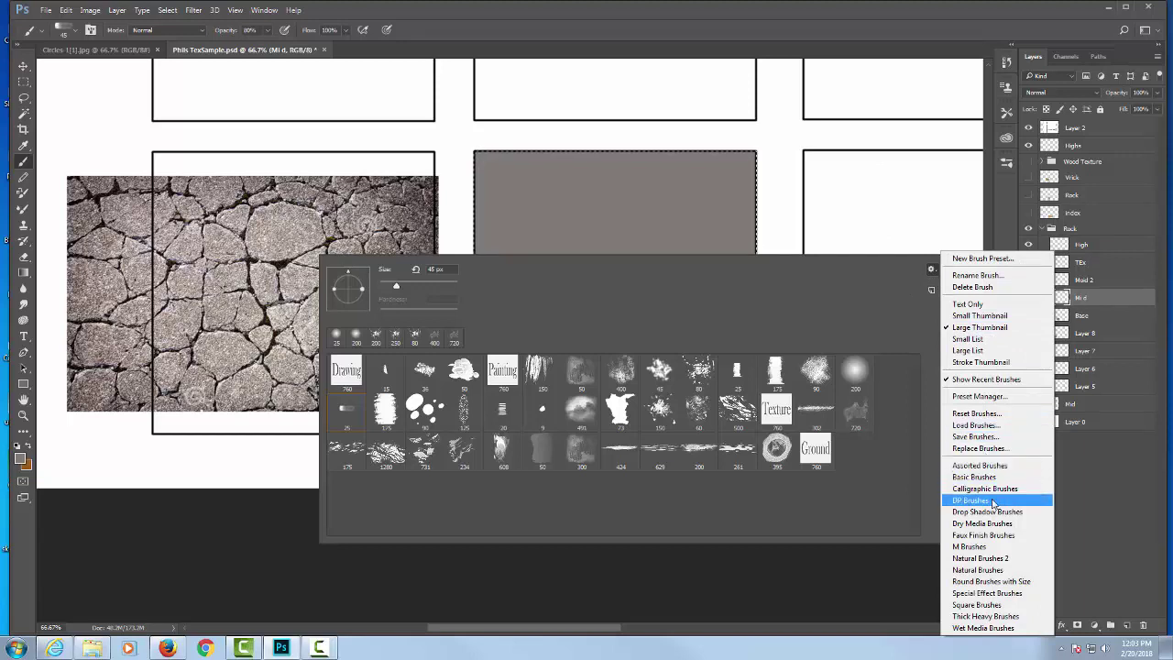
pyautogui.click(1001, 561)
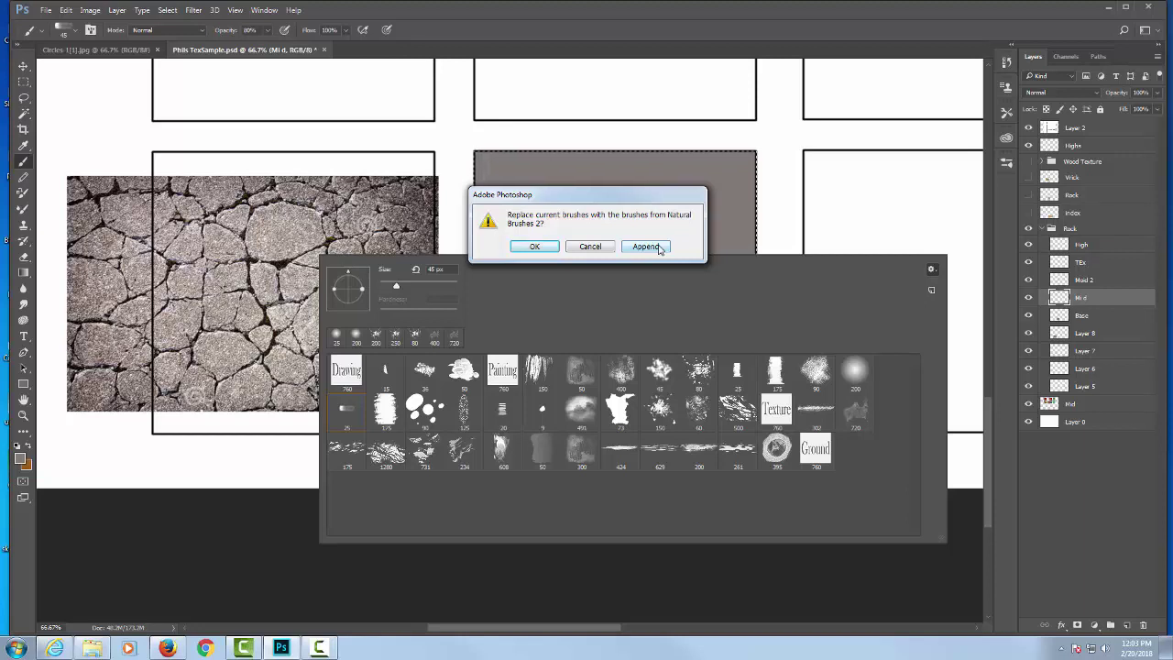
pyautogui.click(647, 246)
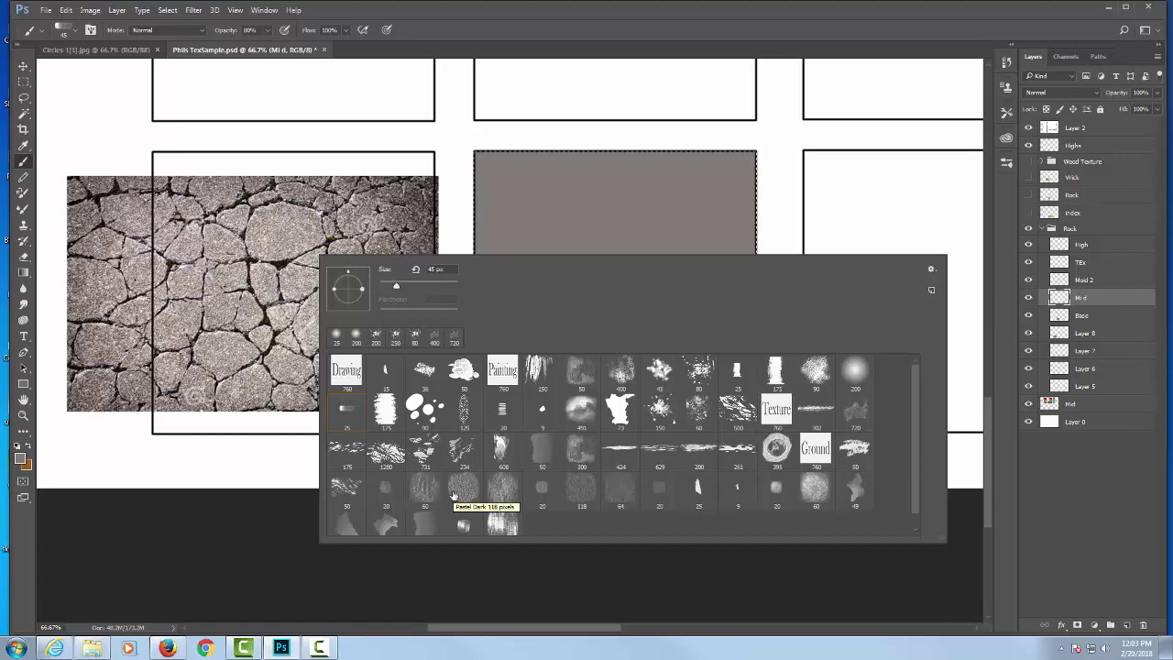
pyautogui.click(932, 270)
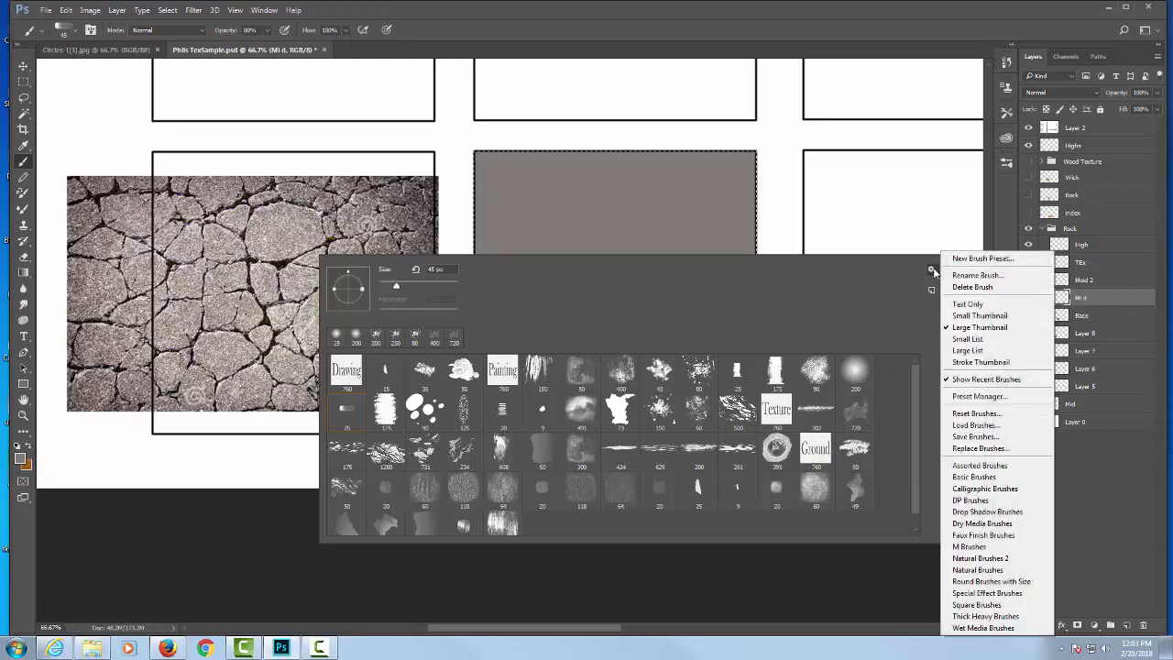
pyautogui.click(997, 571)
pyautogui.click(641, 245)
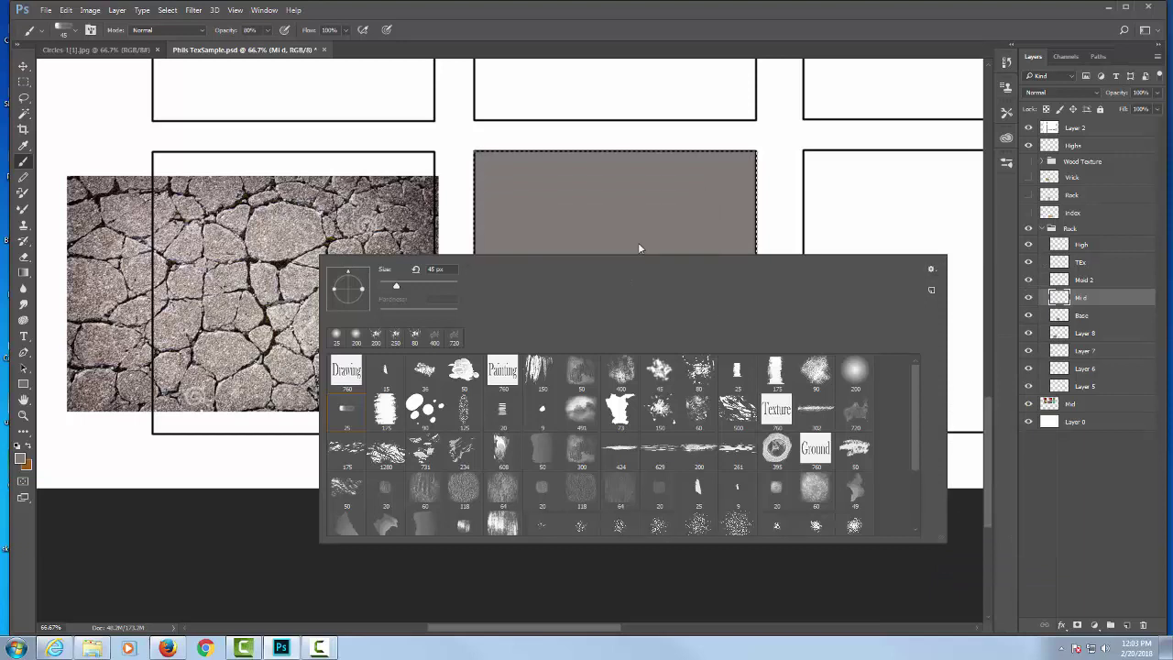
# Choose the largest sparse-dot stipple brush, the 54 px preset from Natural Brushes, and resize it to about 400 px.
pyautogui.scroll(-3, 744, 399)
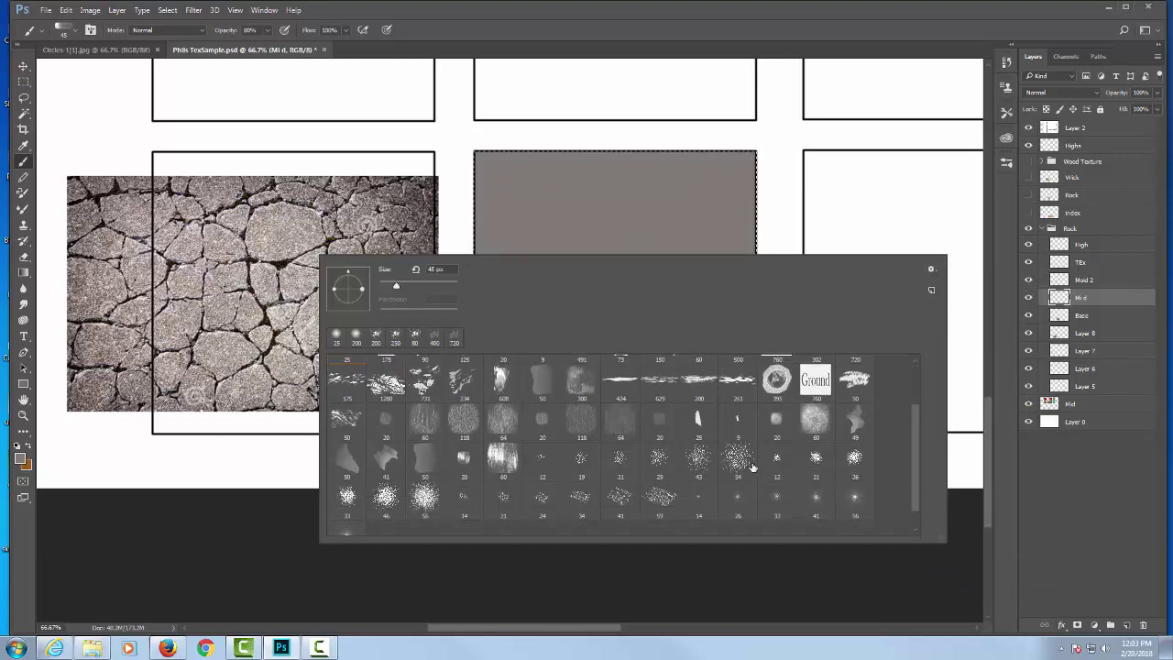
pyautogui.scroll(3, 751, 468)
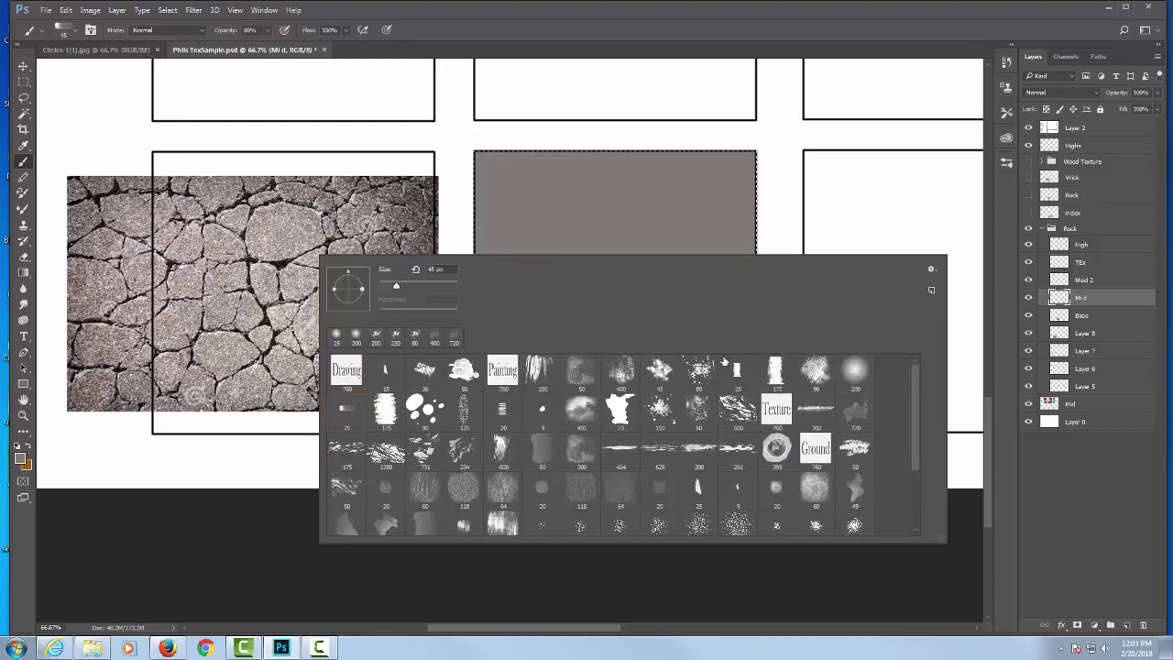
pyautogui.scroll(-1, 724, 367)
pyautogui.click(739, 495)
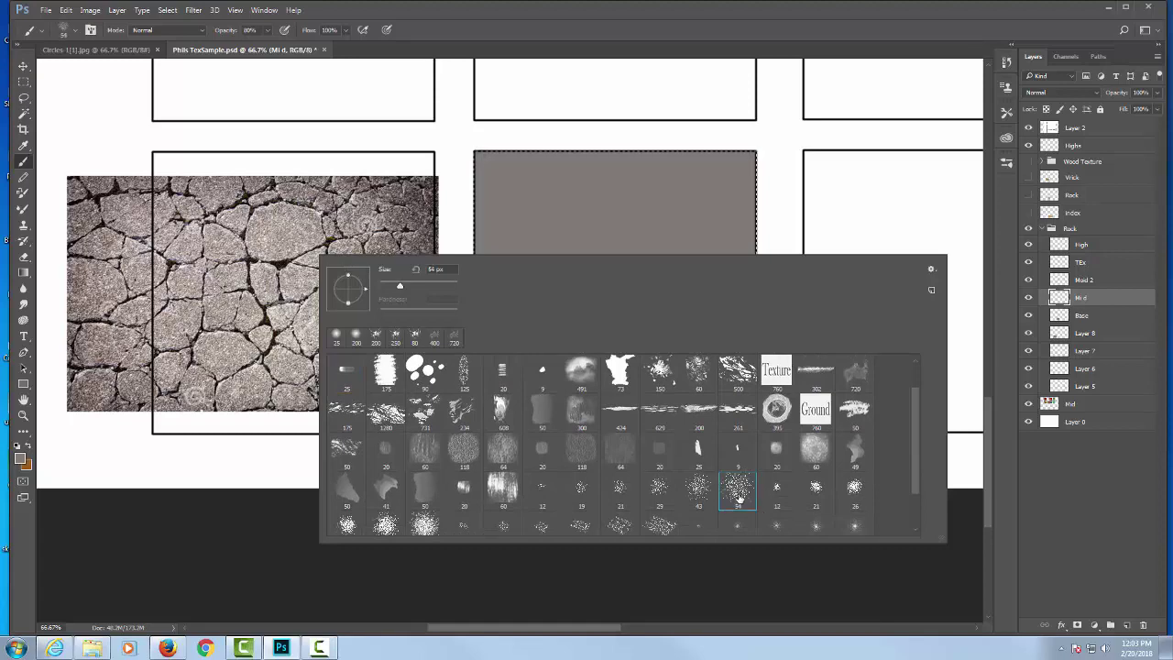
pyautogui.click(747, 129)
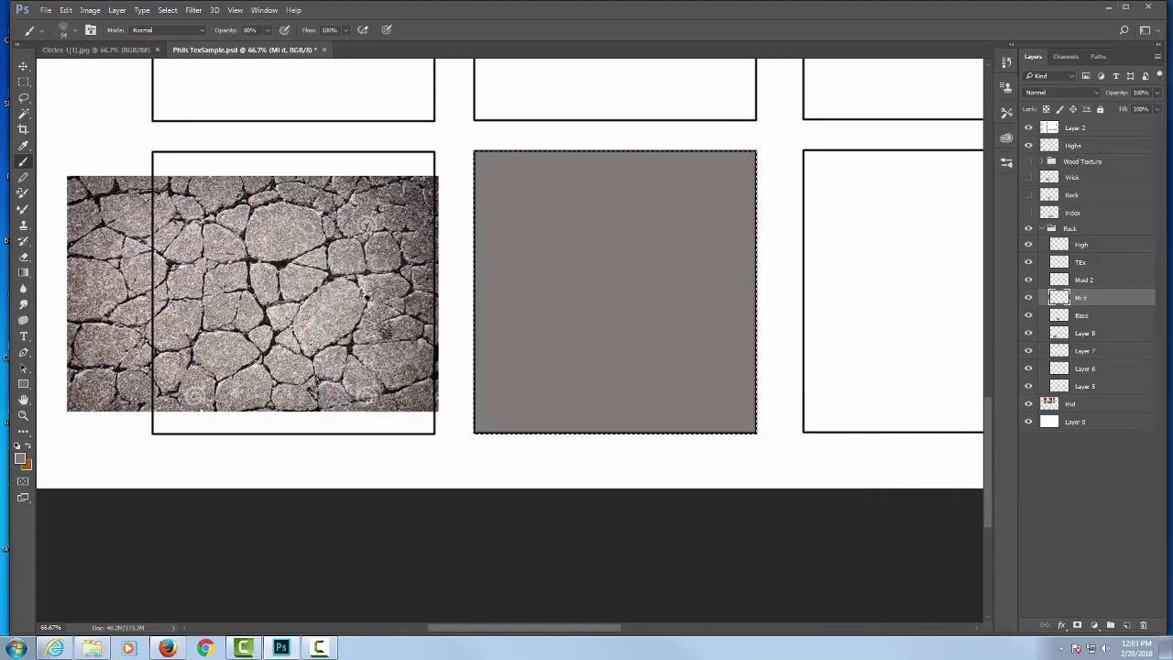
pyautogui.press(']')
pyautogui.press(']')
pyautogui.press(']')
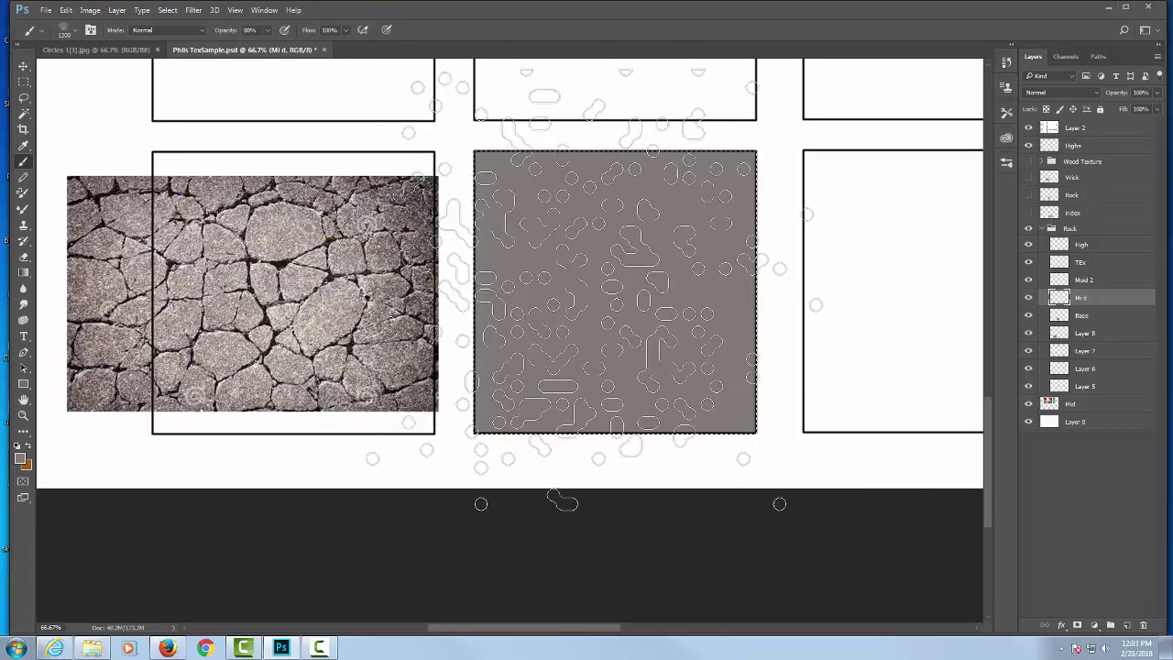
pyautogui.press('[')
pyautogui.press('[')
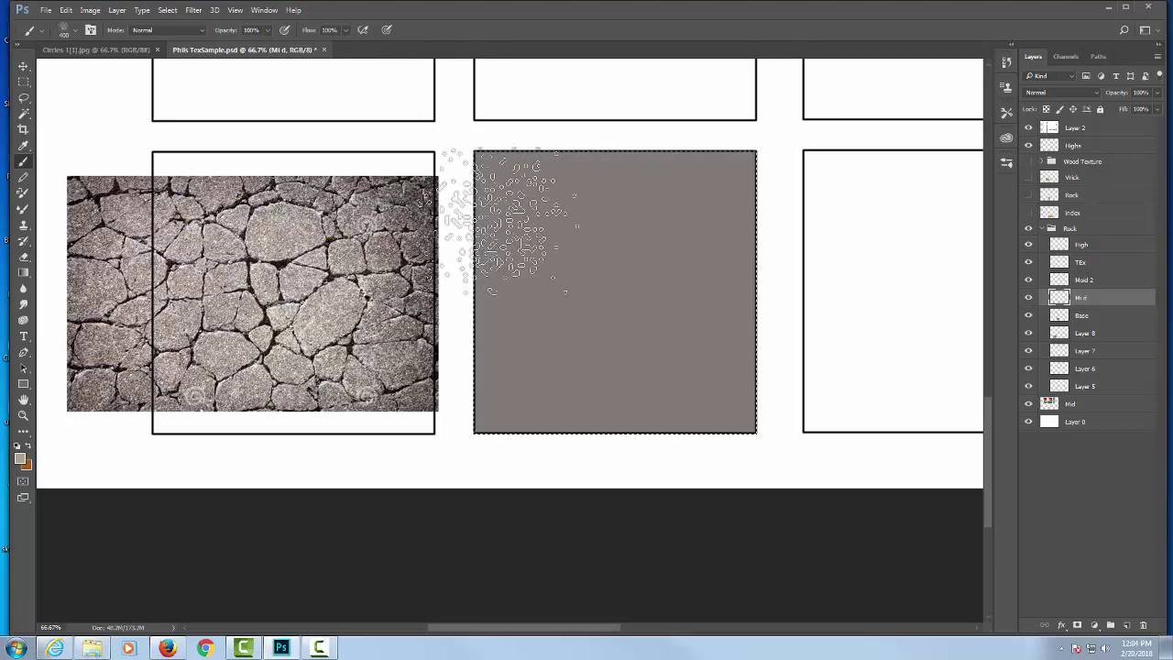
# Stipple the upper half of the square on the Mi d layer at 175 px and 54% opacity, undoing the stray strokes.
pyautogui.moveTo(498, 210)
pyautogui.mouseDown()
pyautogui.moveTo(530, 275)
pyautogui.moveTo(697, 243)
pyautogui.mouseUp()
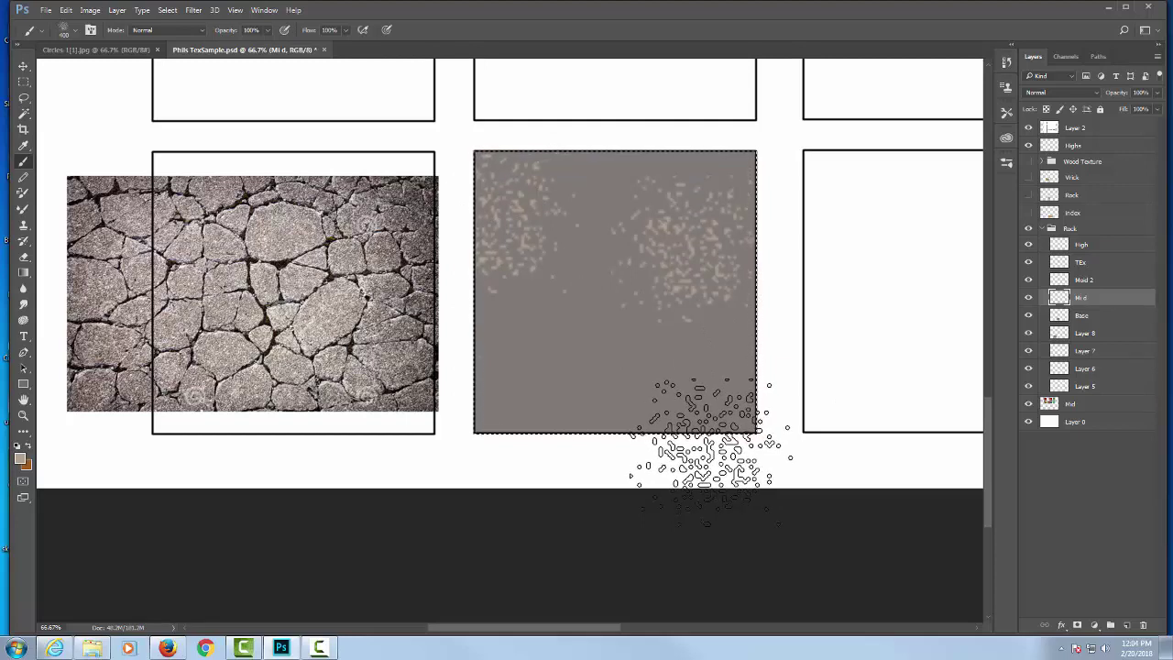
pyautogui.hotkey('ctrl', 'z')
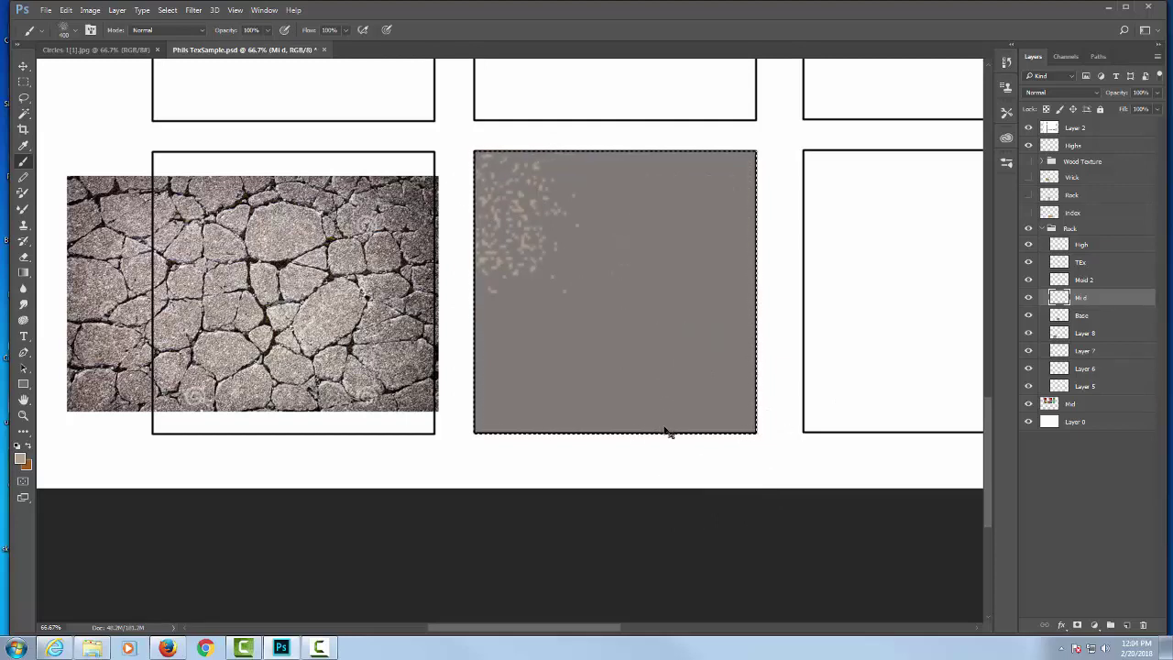
pyautogui.hotkey('ctrl', 'z')
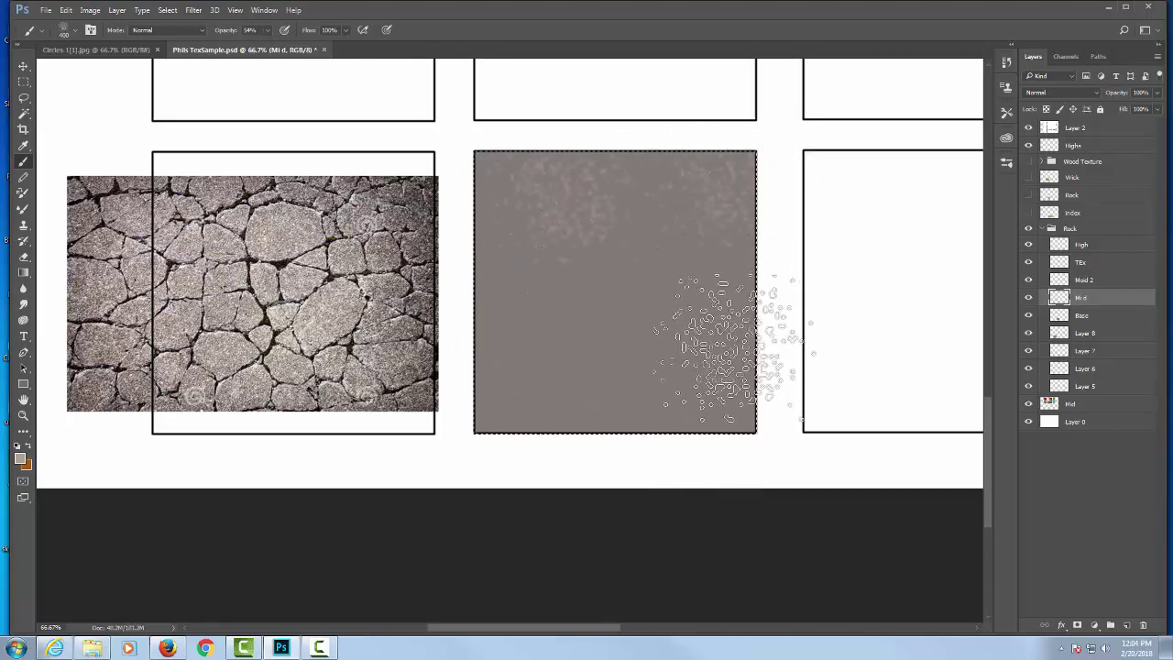
pyautogui.hotkey('ctrl', 'z')
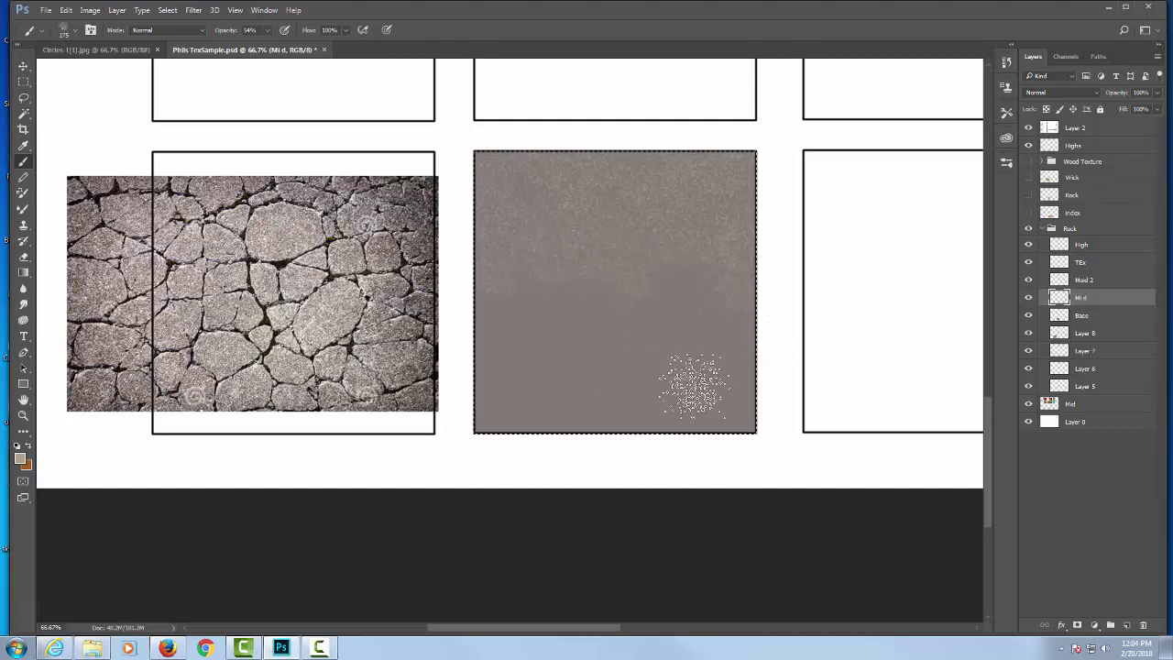
pyautogui.moveTo(646, 336); pyautogui.dragTo(555, 399)
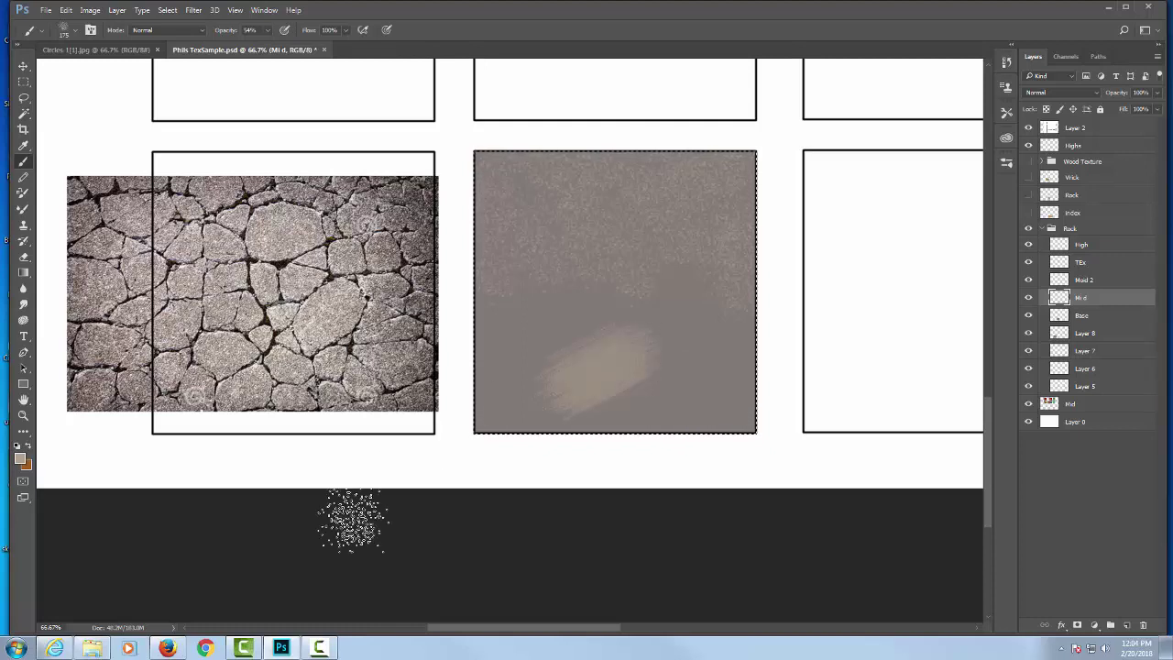
pyautogui.hotkey('ctrl', 'z')
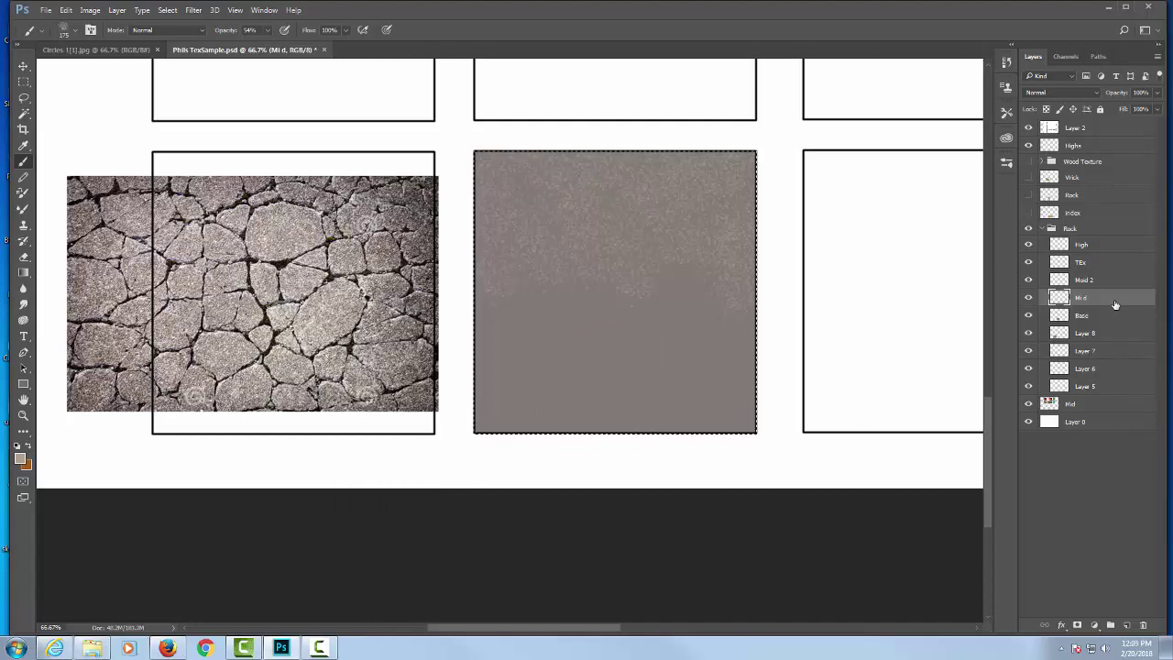
# Duplicate the Mi d layer and move the copy down over the square's lower half.
pyautogui.rightClick(1110, 303)
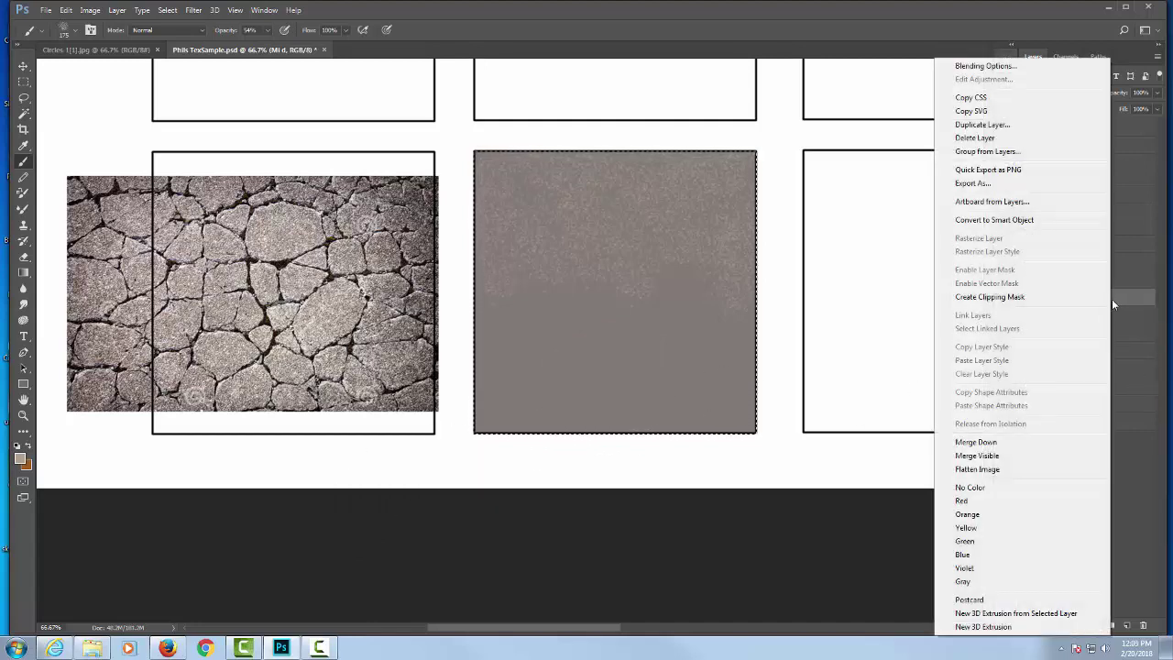
pyautogui.click(981, 125)
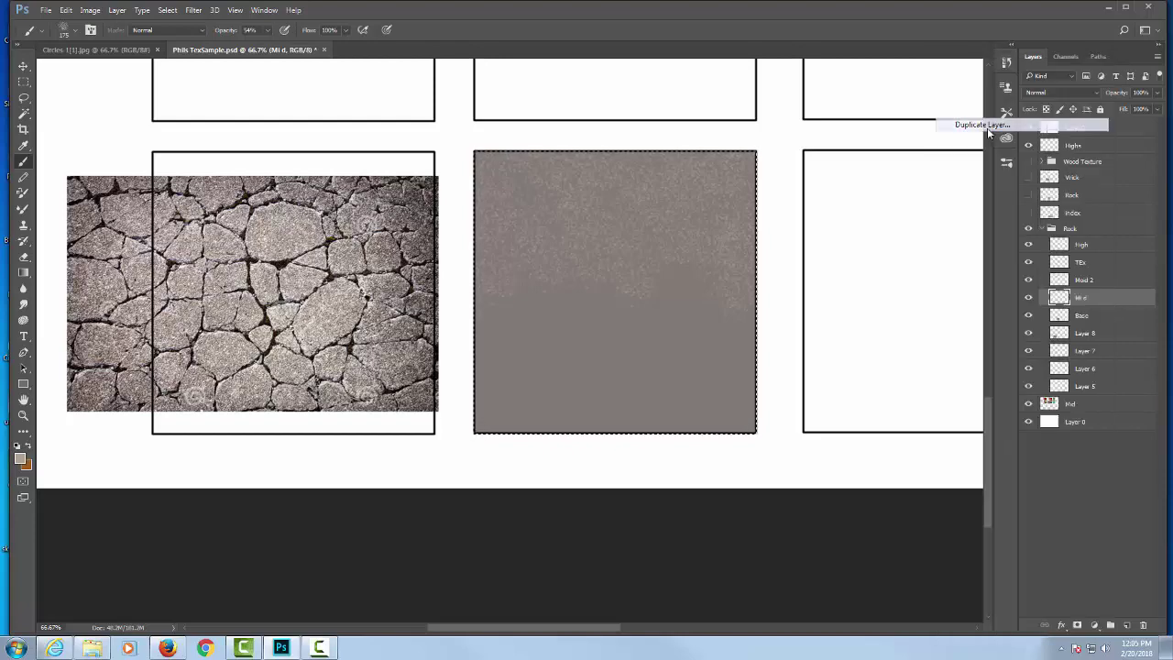
pyautogui.click(706, 199)
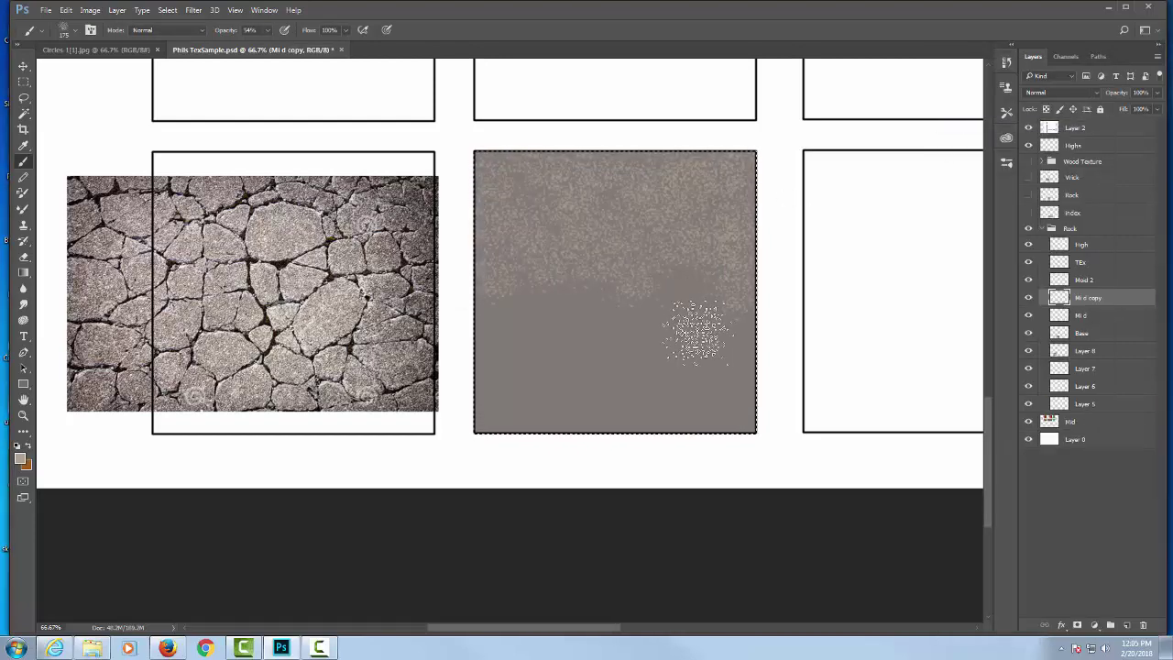
pyautogui.press('v')
pyautogui.moveTo(666, 320); pyautogui.dragTo(669, 420)
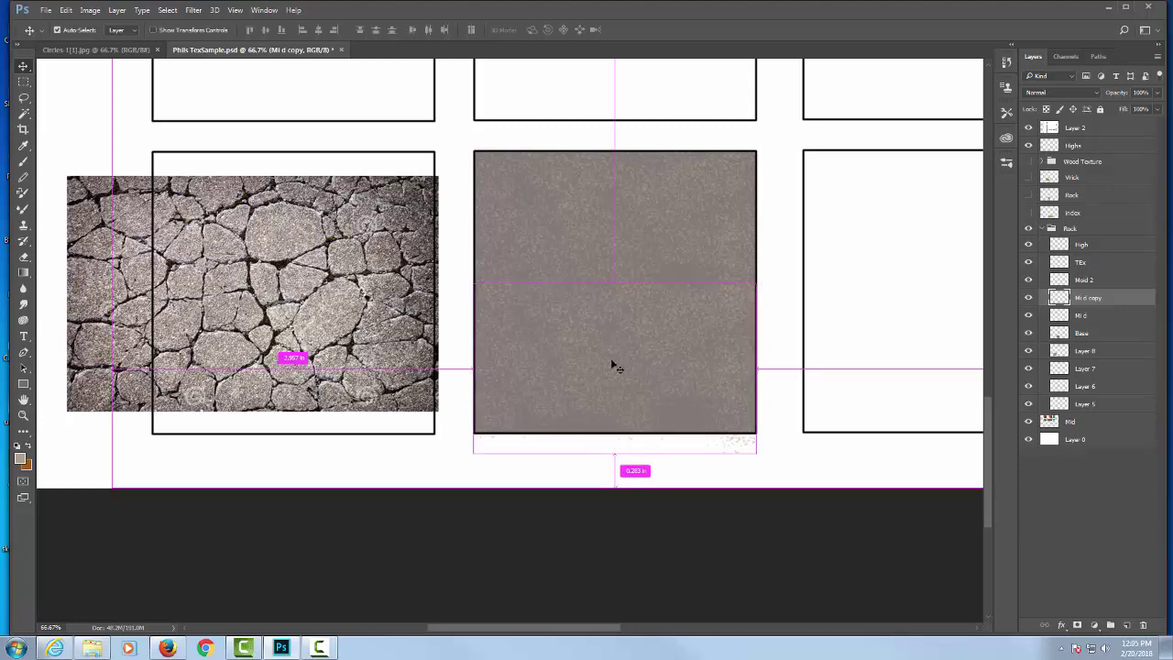
# Turn the Mi d copy upside down and merge it with the Mi d layer.
pyautogui.hotkey('ctrl', 't')
pyautogui.moveTo(614, 115); pyautogui.dragTo(631, 561)
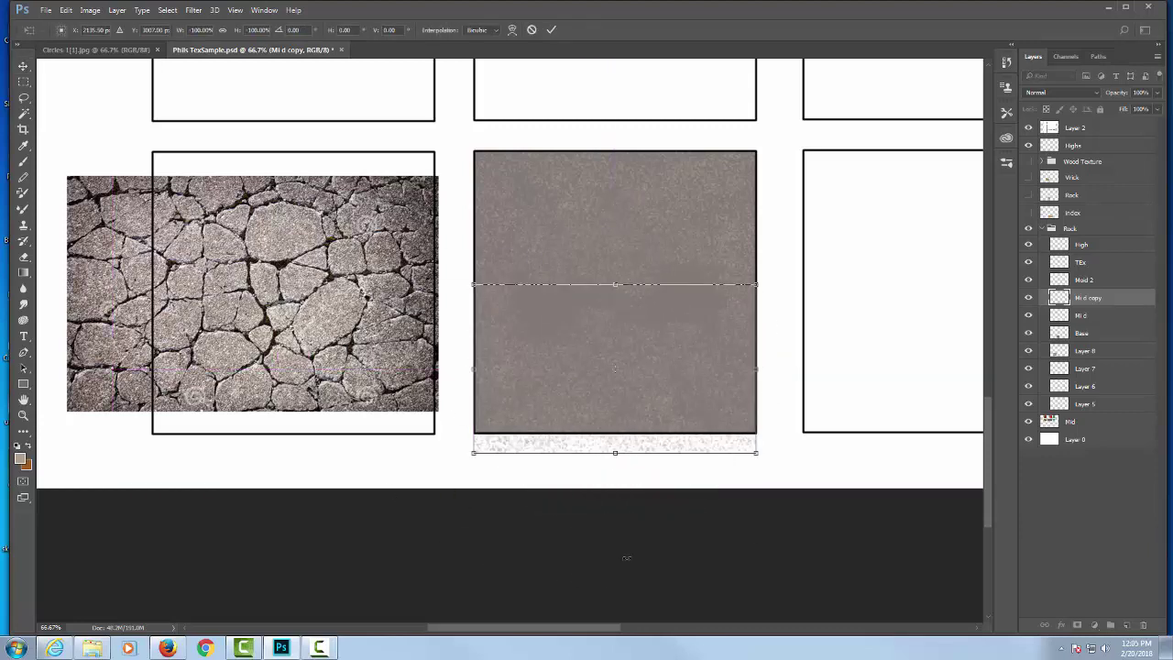
pyautogui.press('Return')
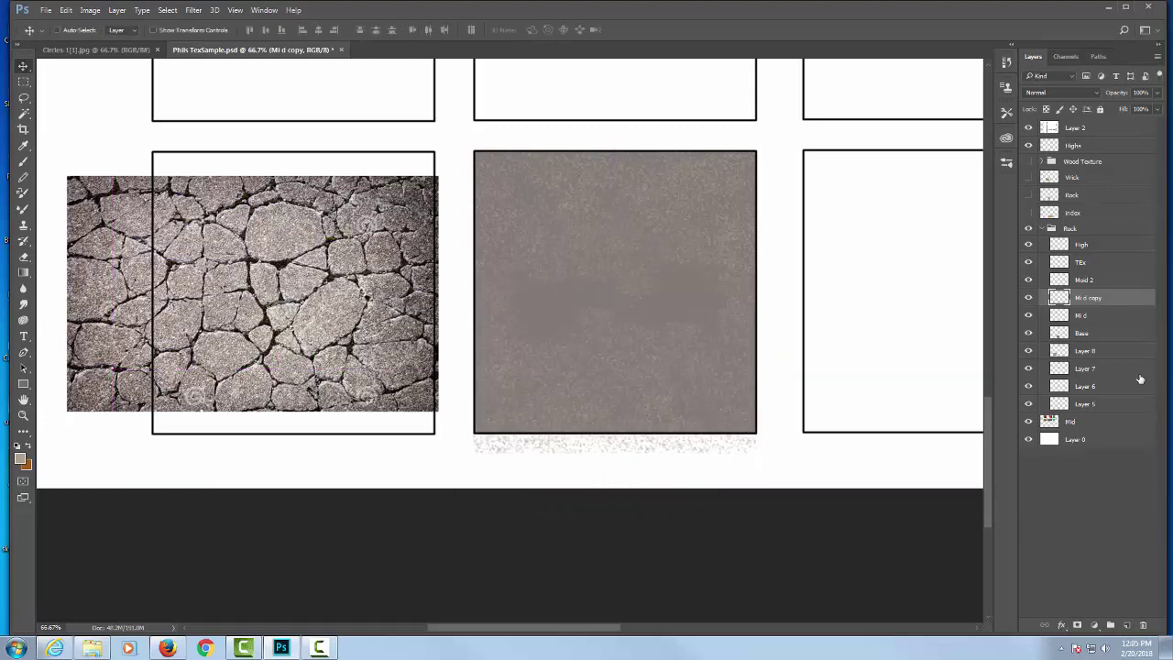
pyautogui.keyDown('shift'); pyautogui.click(1101, 317); pyautogui.keyUp('shift')
pyautogui.hotkey('ctrl', 'e')
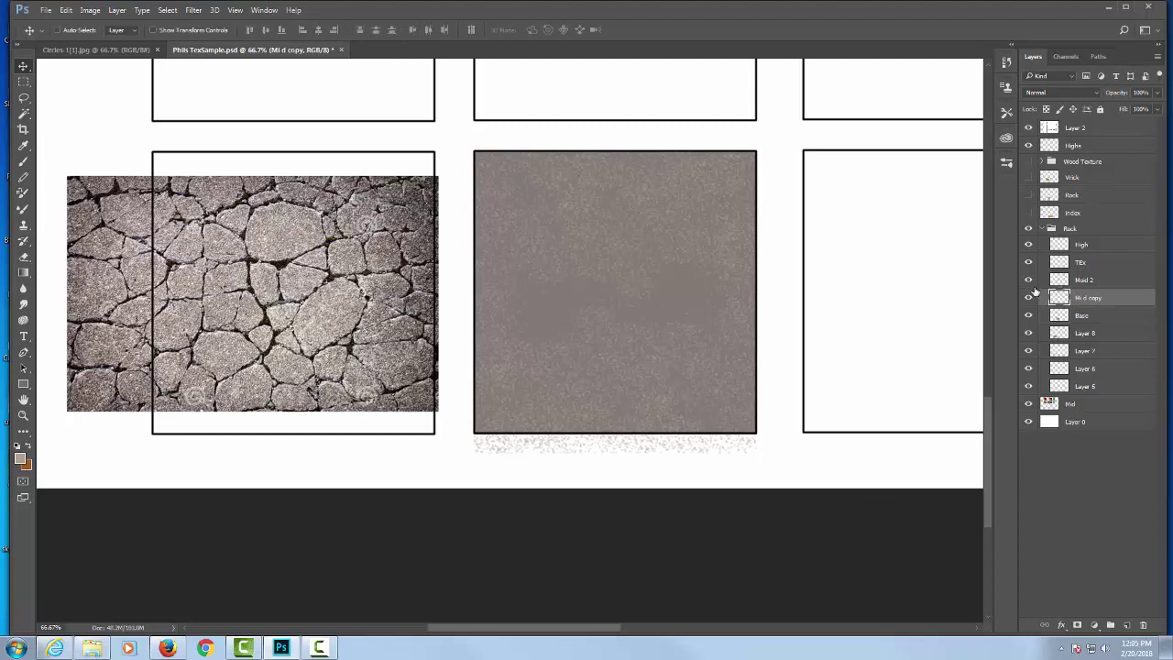
# Compare the square with and without the merged stipple layer by toggling its visibility.
pyautogui.click(1030, 298)
pyautogui.click(1029, 298)
pyautogui.click(1027, 299)
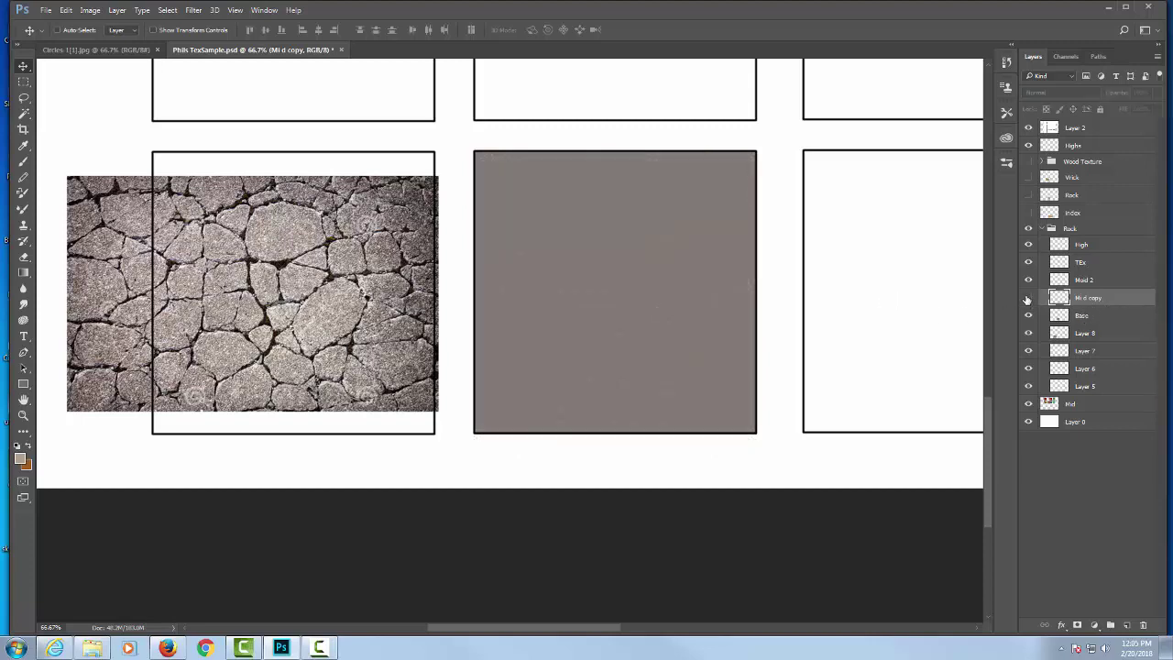
pyautogui.click(1027, 300)
pyautogui.click(1028, 300)
pyautogui.click(1028, 300)
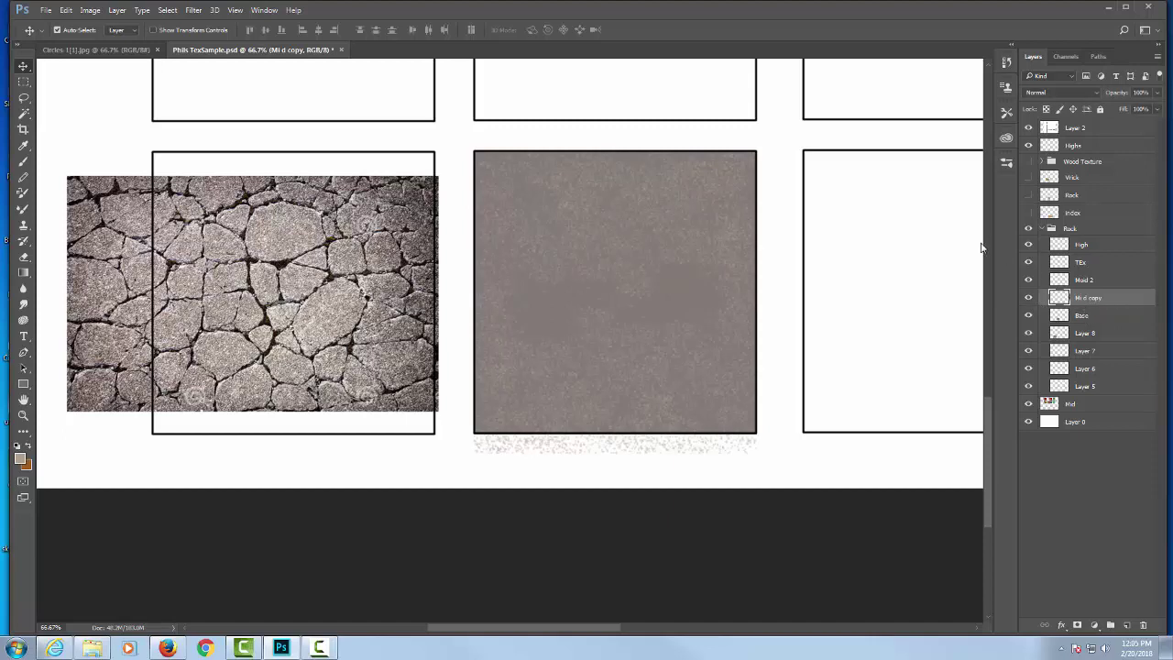
pyautogui.hotkey('ctrl', 't')
pyautogui.press('Escape')
# Duplicate the merged Mi d copy layer as Mi d copy 2.
pyautogui.rightClick(1120, 301)
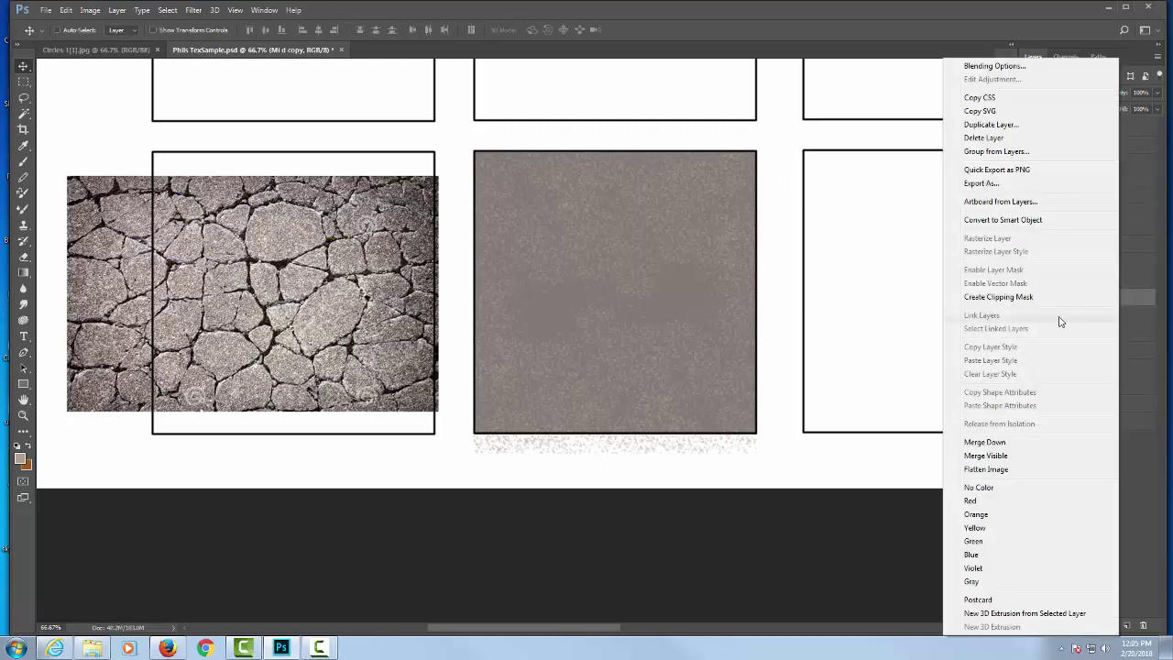
pyautogui.click(988, 127)
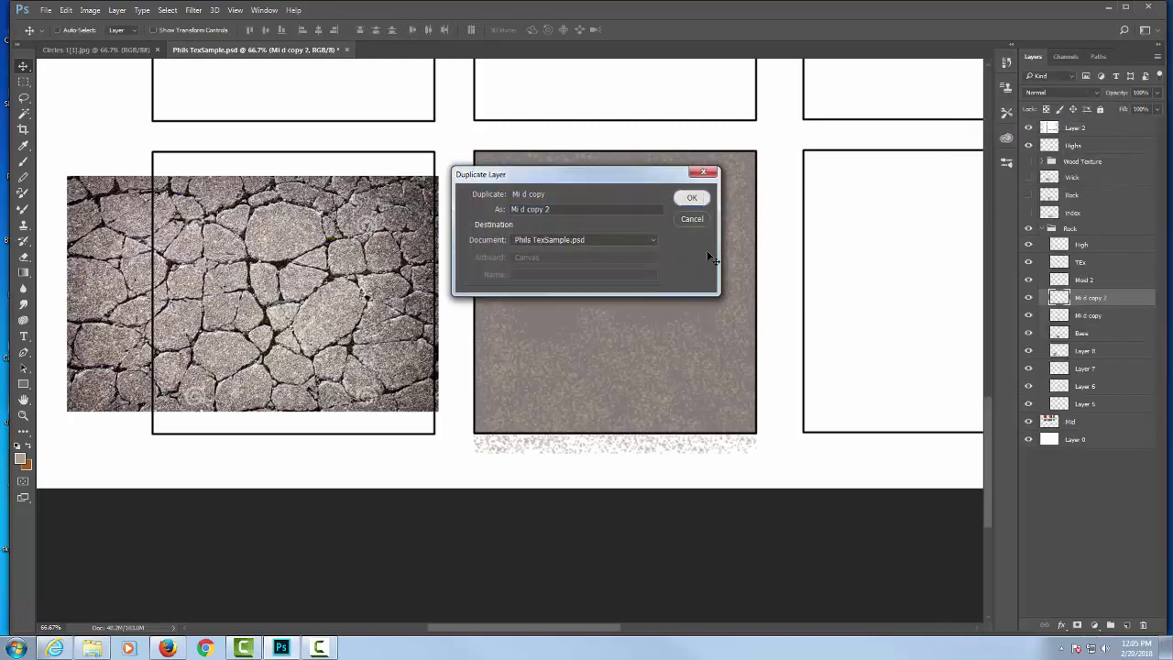
pyautogui.click(704, 197)
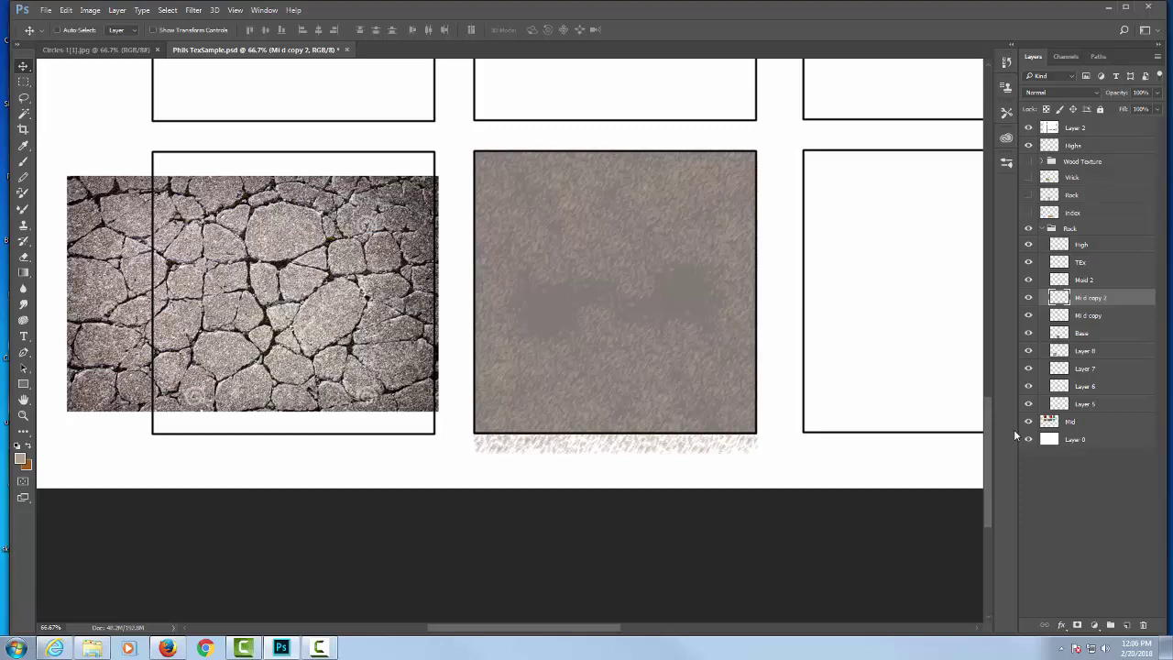
# Adjust the Levels of Mi d copy 2 with a midtone value of 0.01 and a reduced white input level.
pyautogui.hotkey('ctrl', 'l')
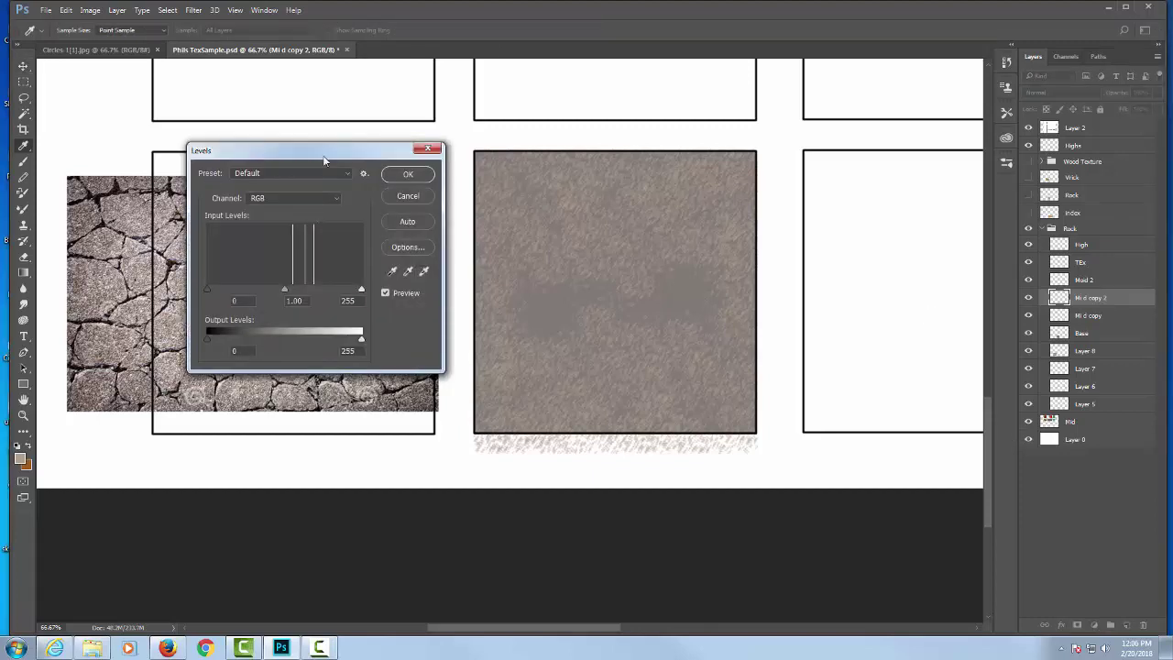
pyautogui.moveTo(323, 161); pyautogui.dragTo(257, 69)
pyautogui.moveTo(218, 197); pyautogui.dragTo(257, 228)
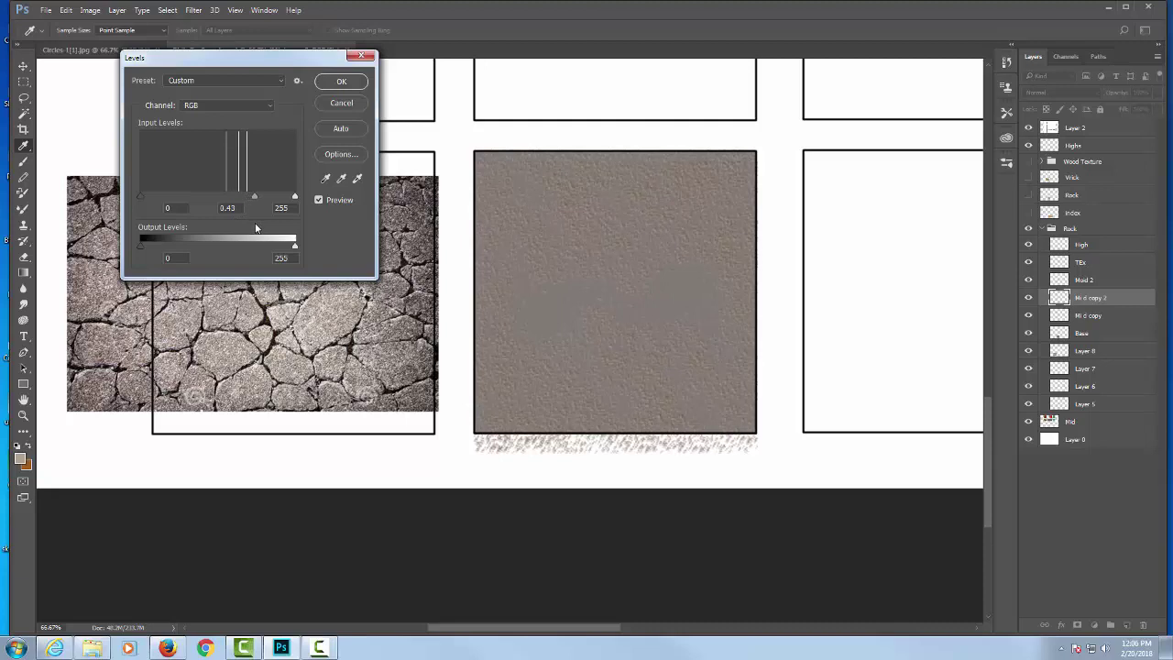
pyautogui.moveTo(256, 228); pyautogui.dragTo(247, 228)
pyautogui.write('0.01')
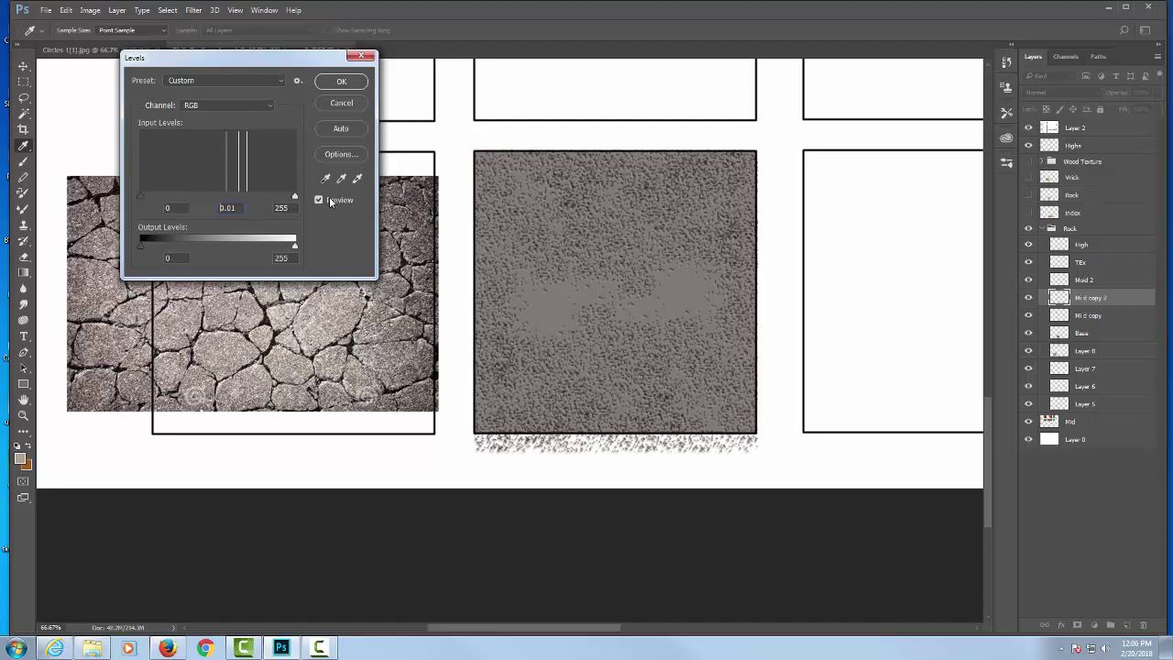
pyautogui.press('Tab')
pyautogui.moveTo(295, 196); pyautogui.dragTo(244, 195)
pyautogui.click(341, 81)
# Rotate Mi d copy 2 a quarter turn over the square with Free Transform.
pyautogui.press('v')
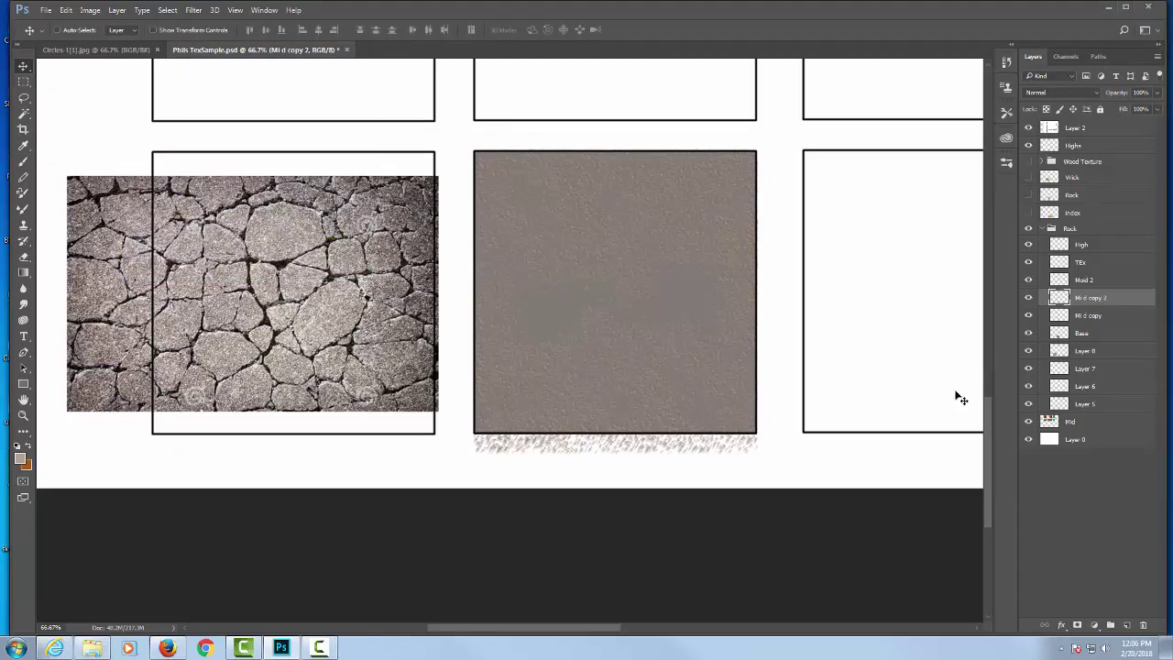
pyautogui.hotkey('ctrl', 't')
pyautogui.moveTo(445, 178); pyautogui.dragTo(574, 403)
pyautogui.press('Return')
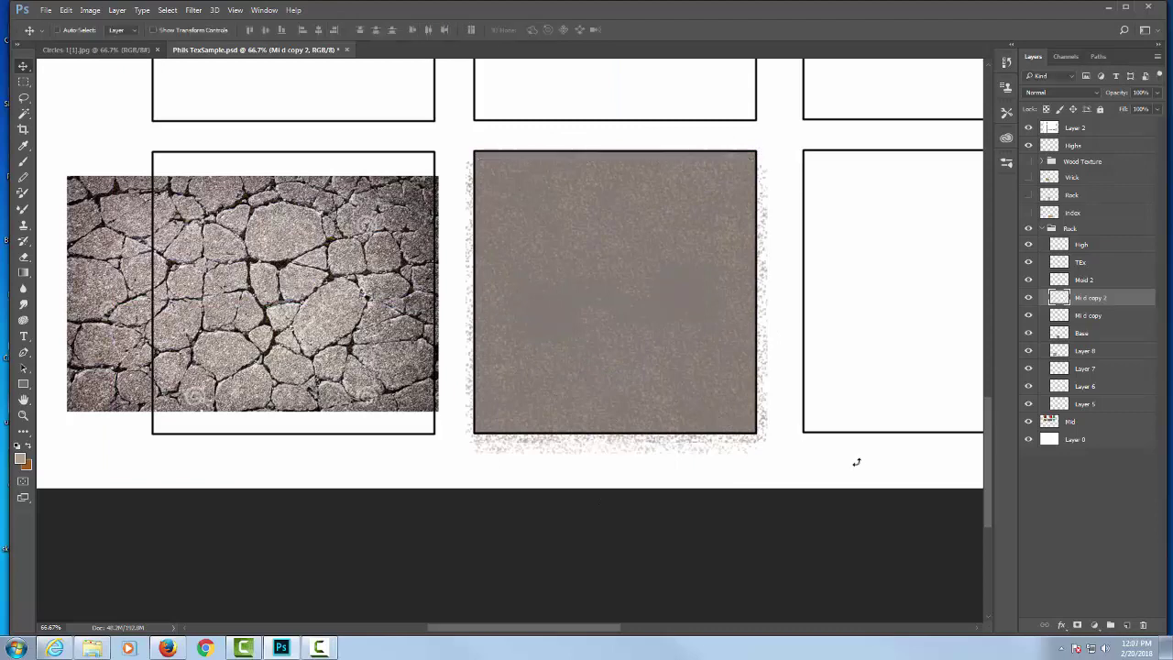
# Stipple over the bare patches across the middle of the Mi d copy layer, hiding Mi d copy 2 while painting.
pyautogui.click(1027, 297)
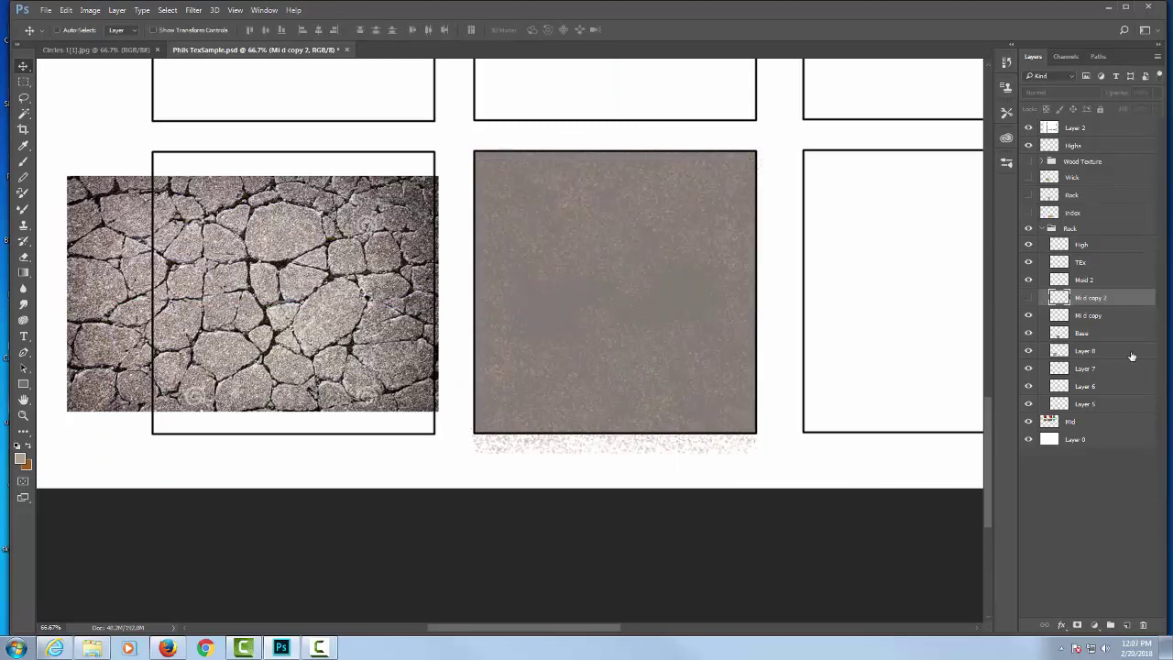
pyautogui.click(1117, 316)
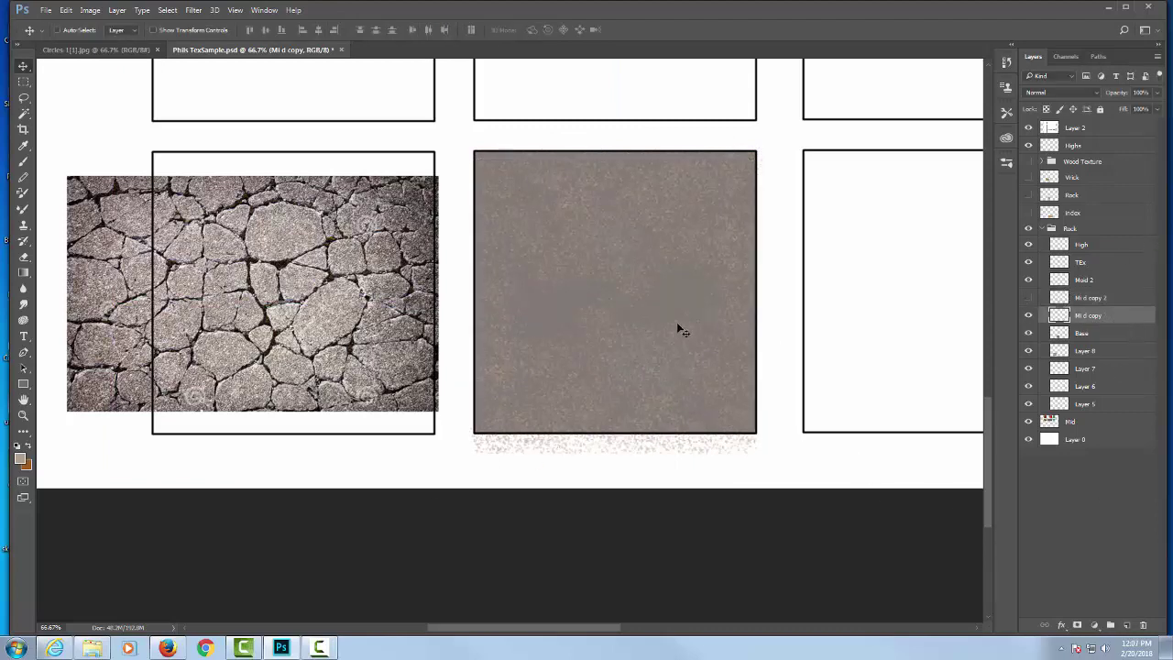
pyautogui.press('b')
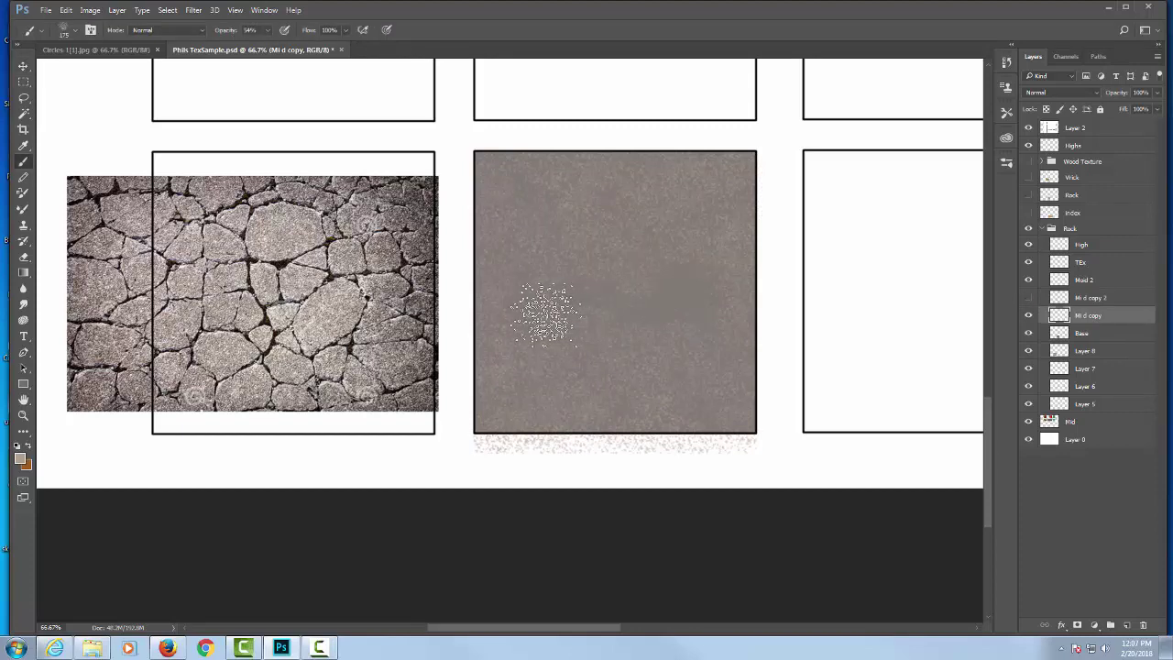
pyautogui.moveTo(697, 340)
pyautogui.mouseDown()
pyautogui.moveTo(701, 290)
pyautogui.moveTo(645, 299)
pyautogui.moveTo(675, 327)
pyautogui.mouseUp()
pyautogui.moveTo(775, 353); pyautogui.dragTo(669, 308)
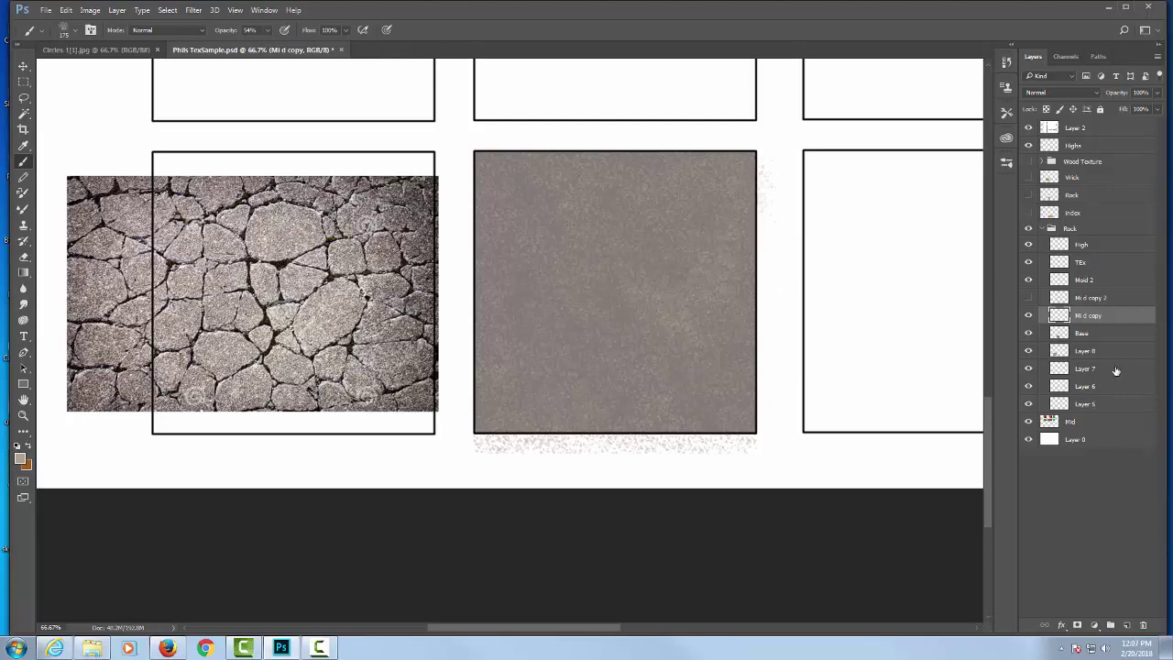
pyautogui.click(1028, 297)
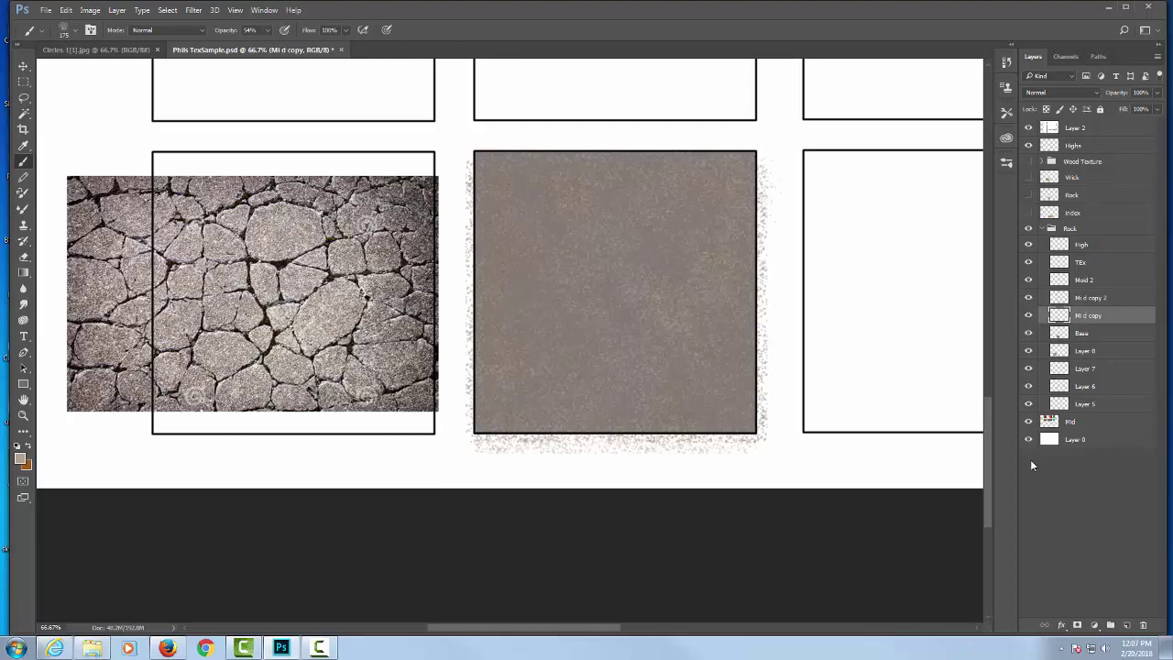
pyautogui.keyDown('shift'); pyautogui.click(1098, 298); pyautogui.keyUp('shift')
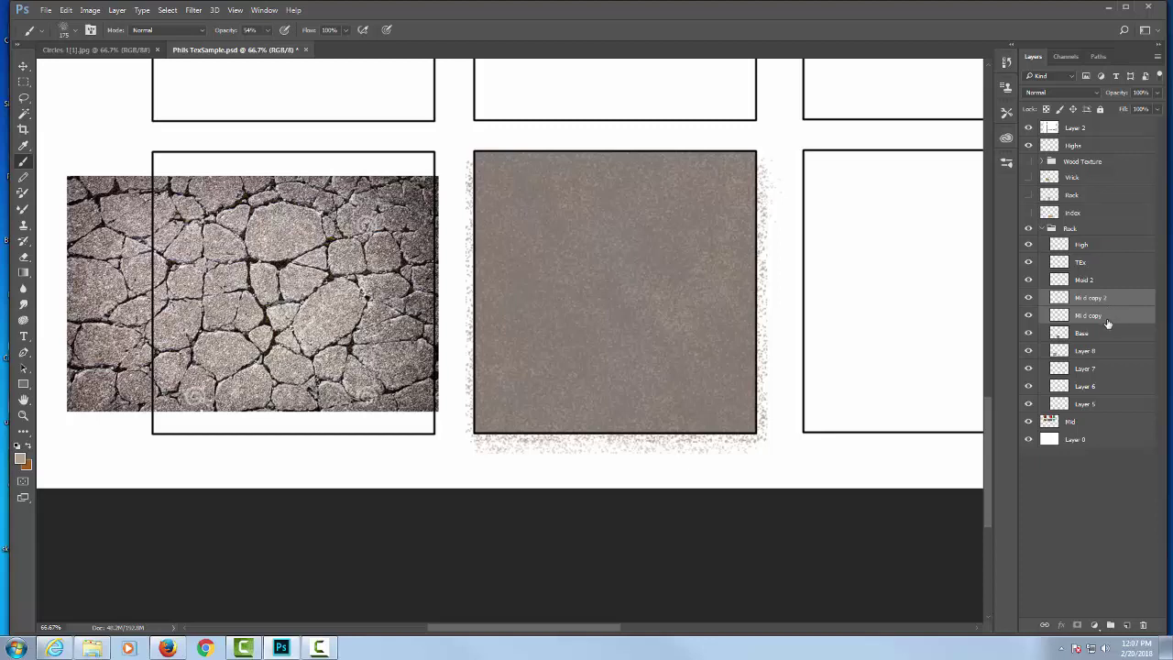
pyautogui.click(1111, 323)
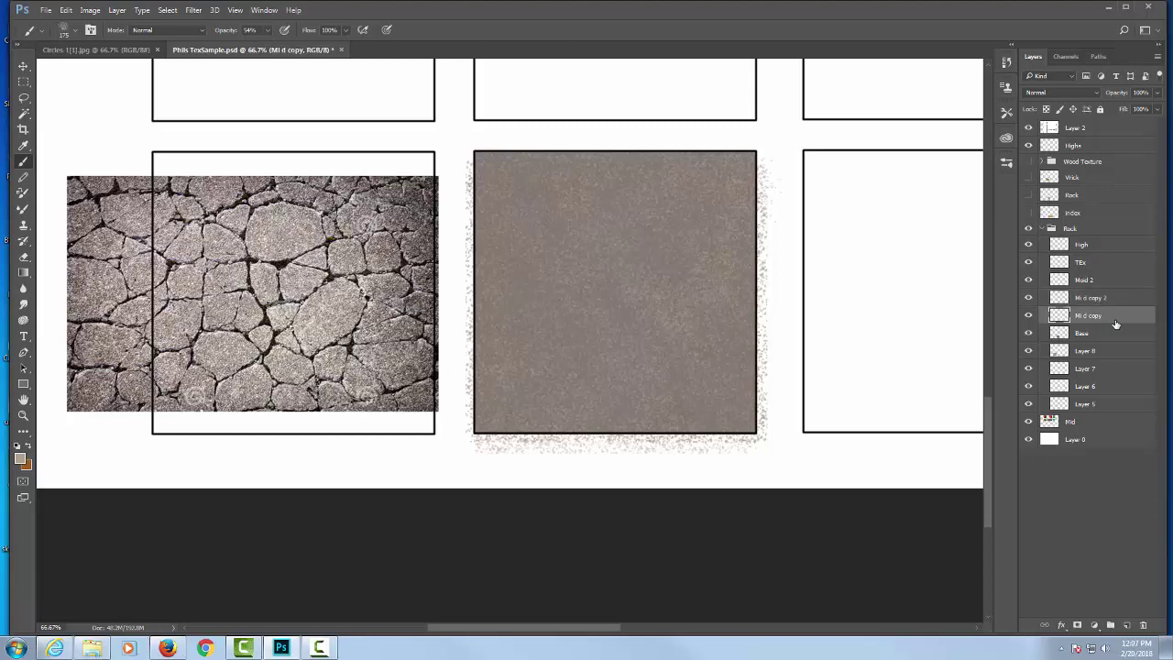
pyautogui.click(1105, 303)
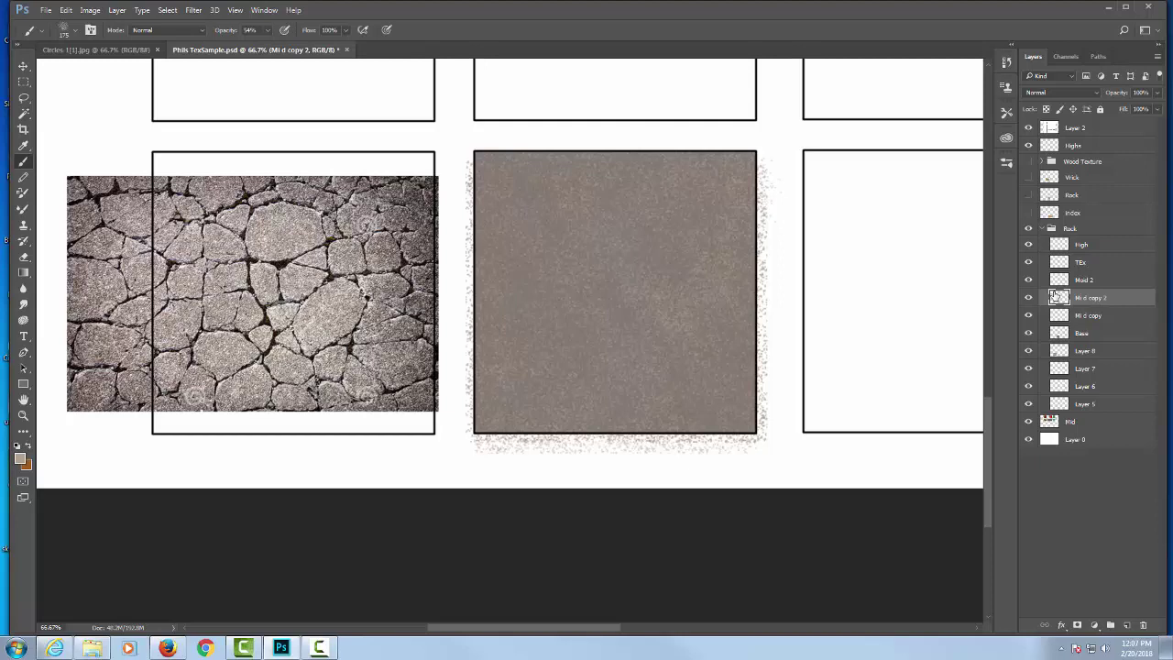
# Rename the layer directly above Mi d copy 2 to Shadow.
pyautogui.click(1105, 280)
pyautogui.doubleClick(1086, 277)
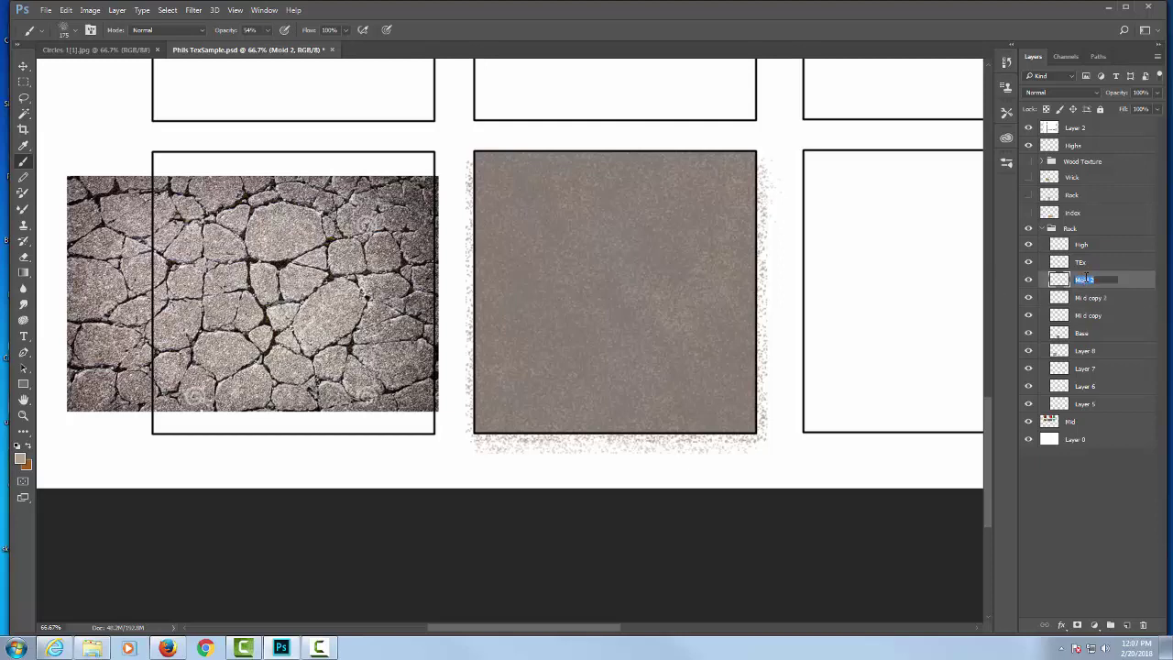
pyautogui.write('Shadow')
pyautogui.press('Return')
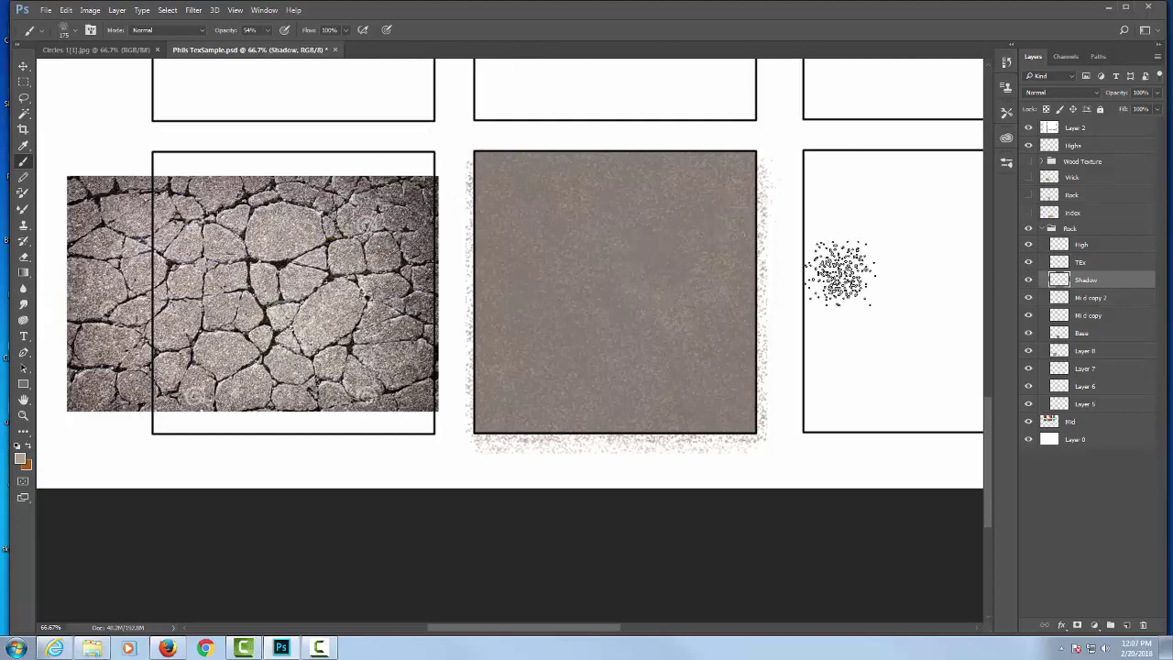
# Select the textured square with a rectangular marquee and choose the soft round 200 px brush with 0% hardness.
pyautogui.press('m')
pyautogui.moveTo(474, 150); pyautogui.dragTo(778, 444)
pyautogui.press('b')
pyautogui.rightClick(531, 260)
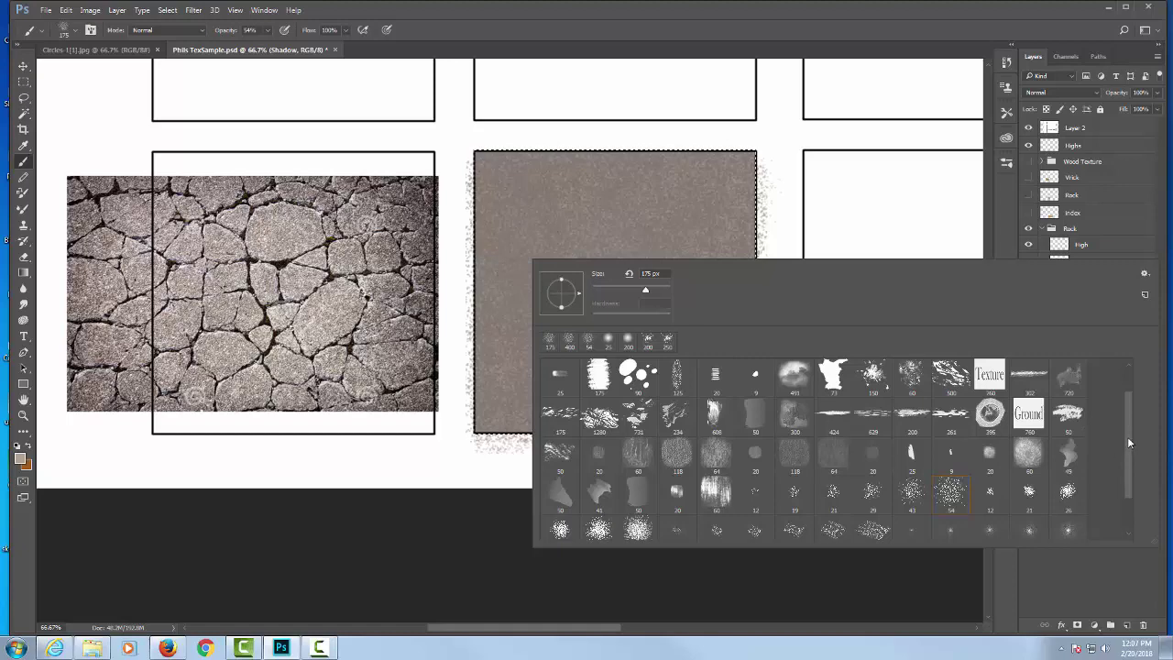
pyautogui.moveTo(1127, 437); pyautogui.dragTo(1132, 460)
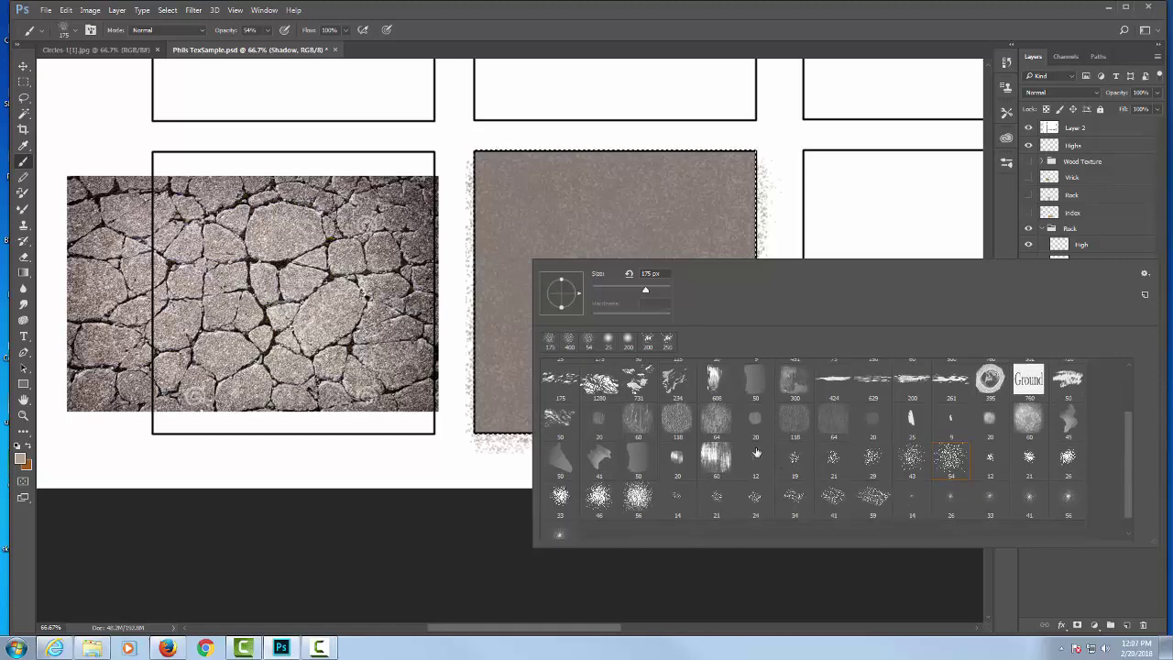
pyautogui.moveTo(1133, 459); pyautogui.dragTo(1131, 396)
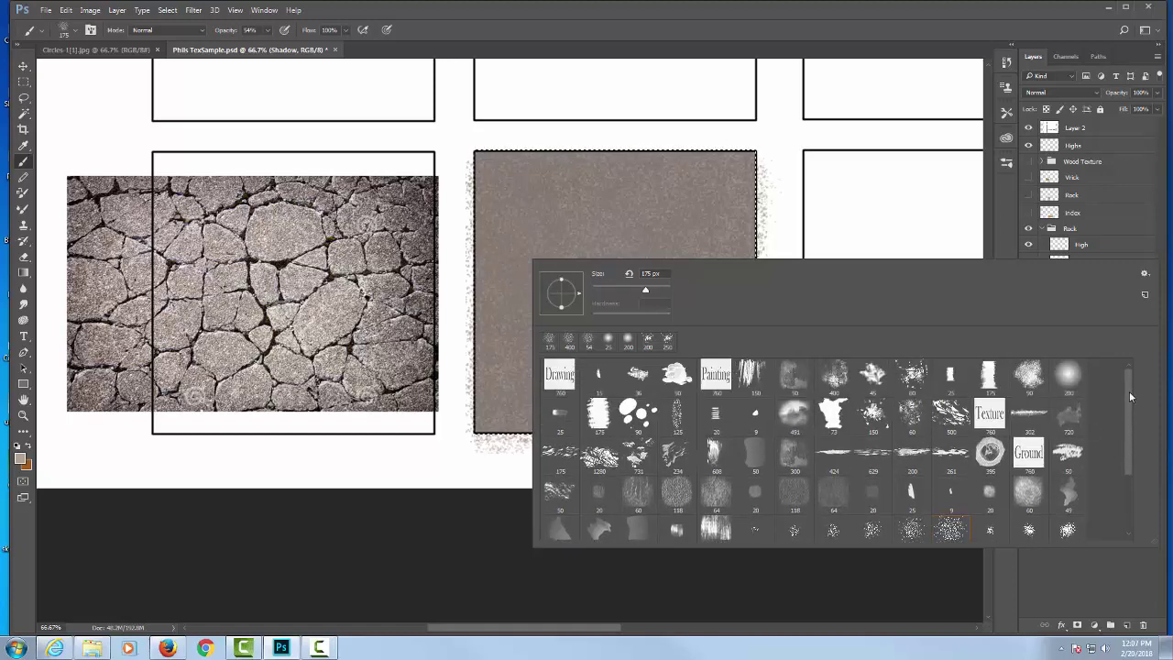
pyautogui.click(1071, 378)
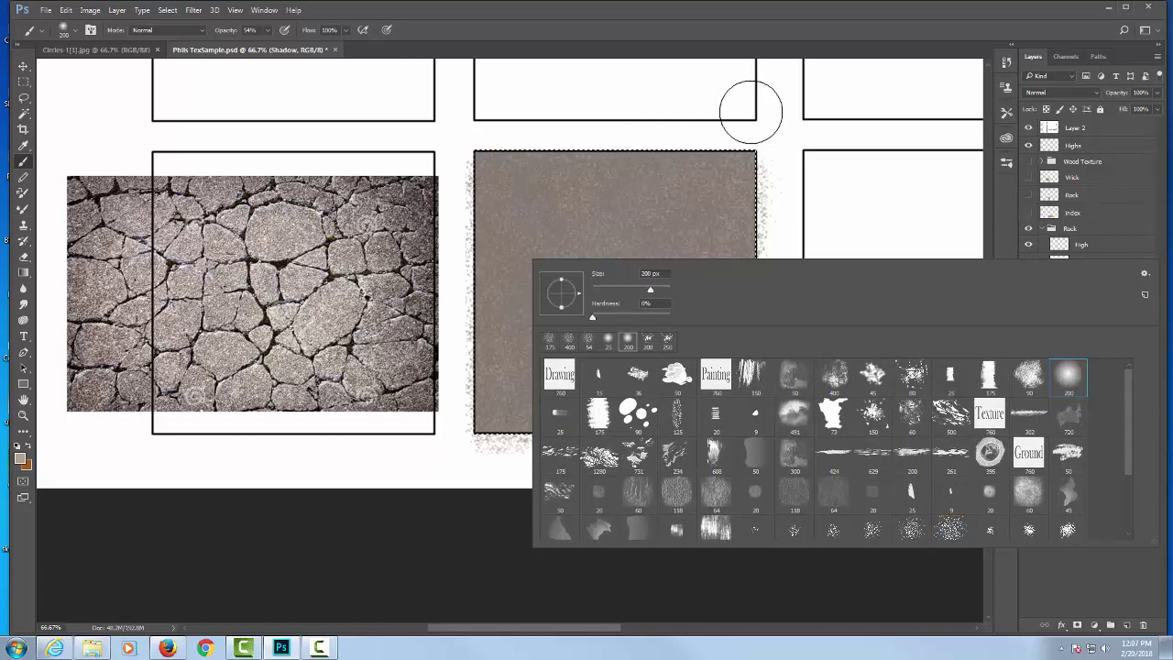
pyautogui.click(84, 461)
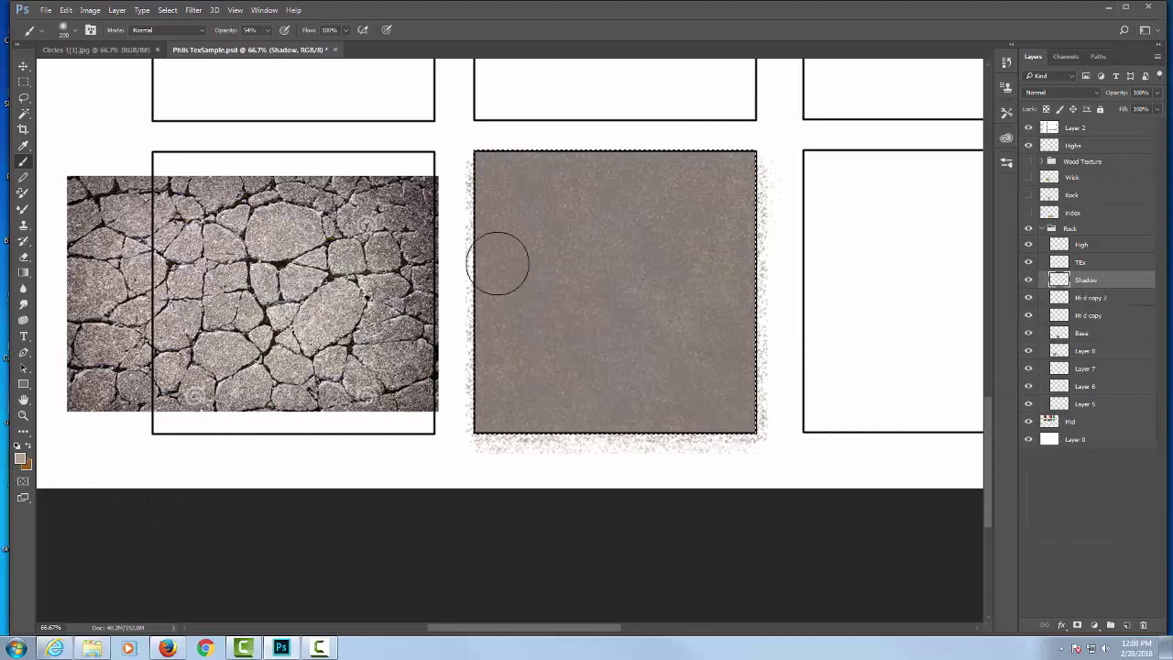
# Set the foreground color to a dark tone sampled from the lower-right edge of the cracked-stone reference.
pyautogui.press('super')
pyautogui.press('super')
pyautogui.click(20, 458)
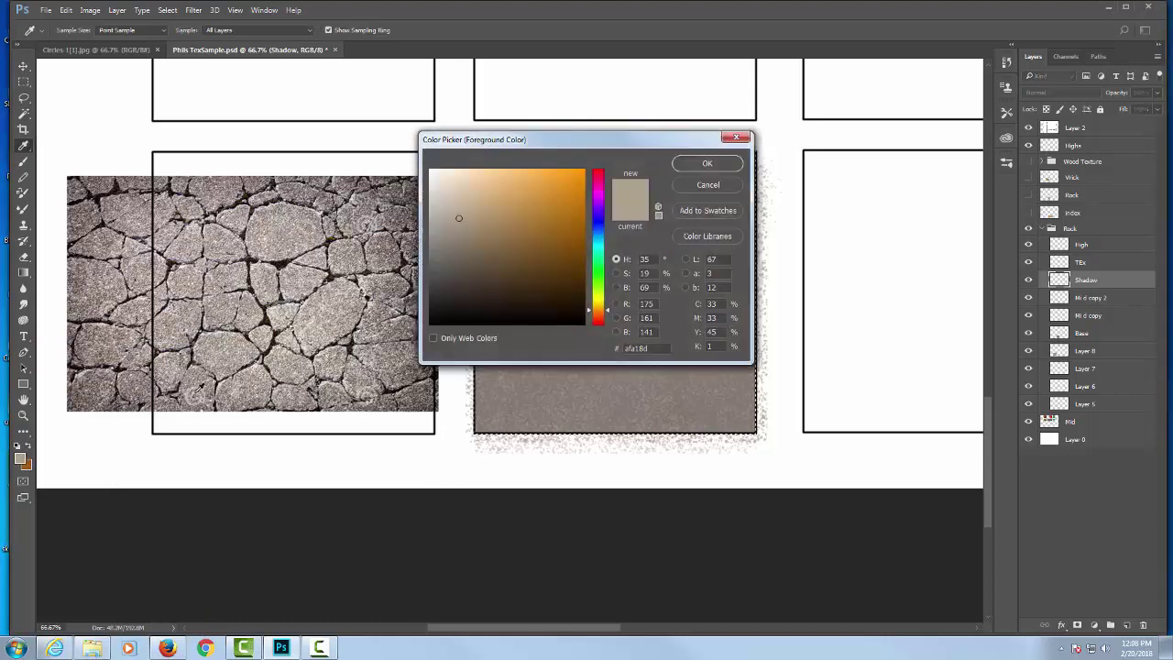
pyautogui.click(437, 385)
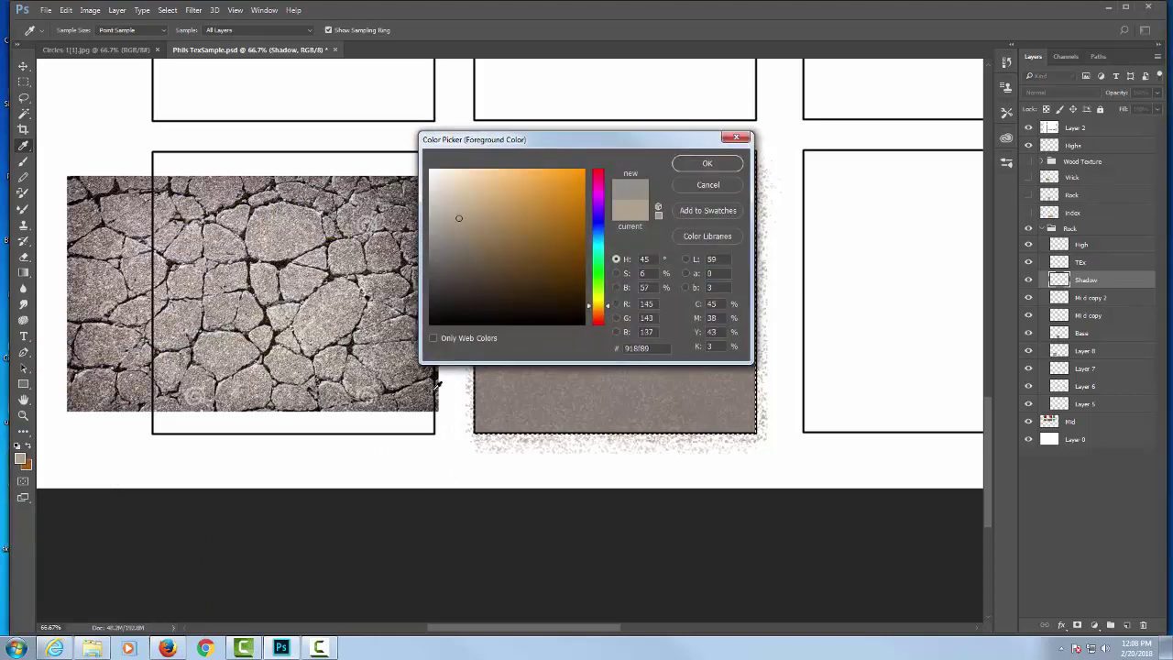
pyautogui.moveTo(438, 385); pyautogui.dragTo(441, 372)
pyautogui.click(707, 163)
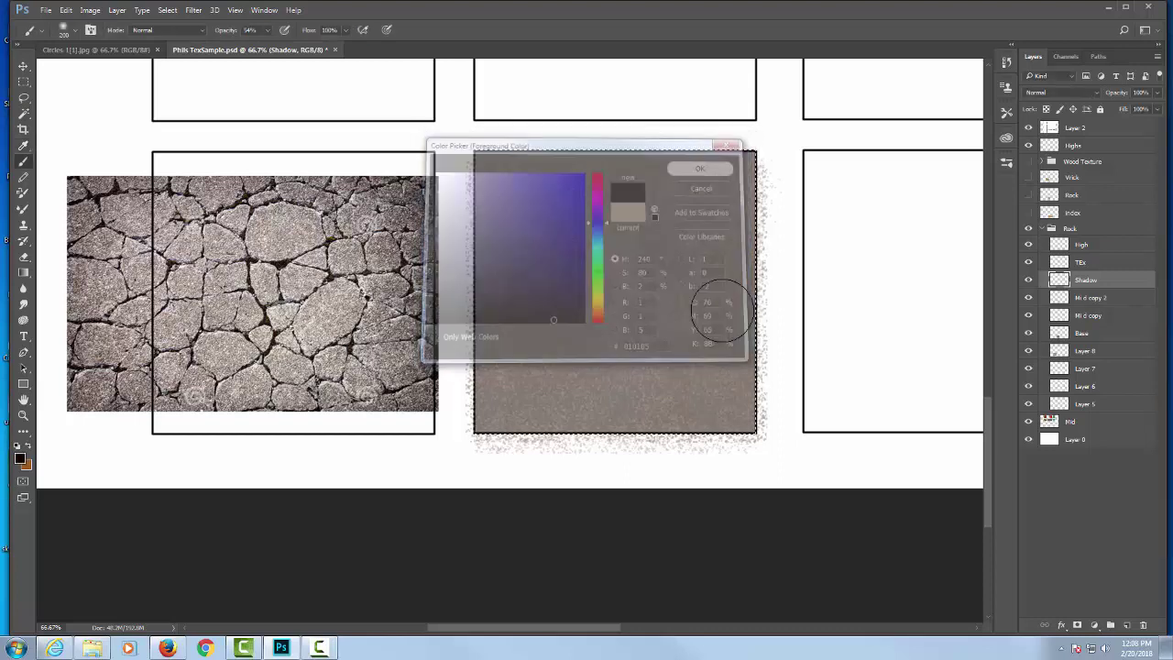
pyautogui.press('b')
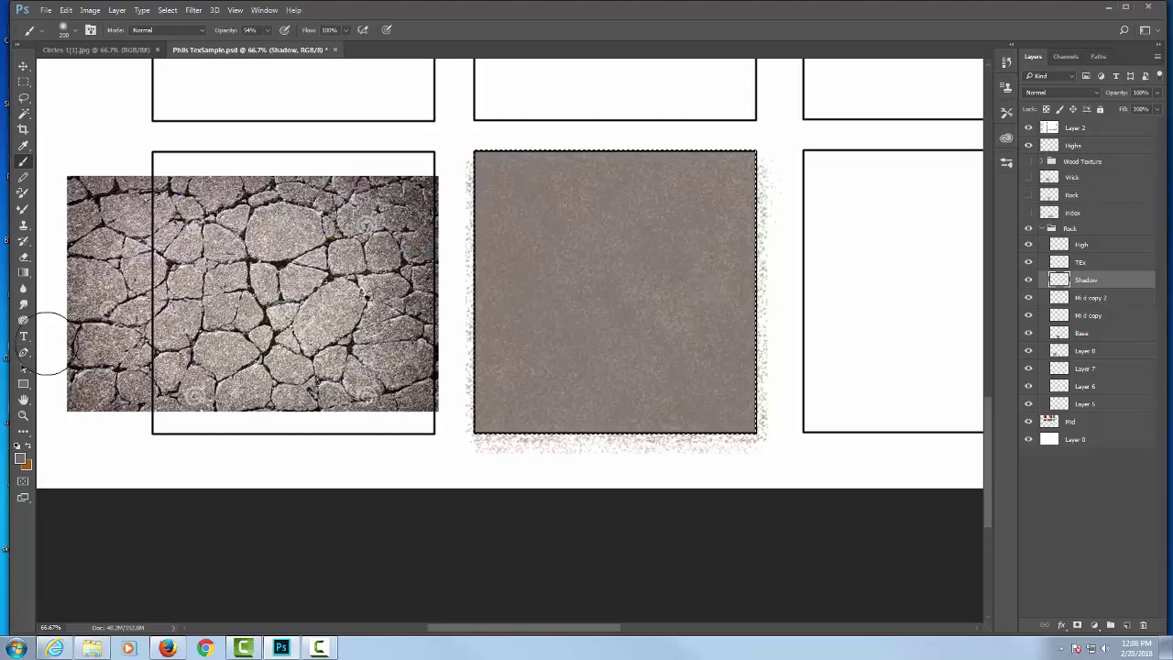
# Move the Shadow layer below Mi d copy and shade the square's edges with a dark color sampled from the reference.
pyautogui.moveTo(735, 146)
pyautogui.mouseDown()
pyautogui.moveTo(757, 163)
pyautogui.moveTo(762, 151)
pyautogui.moveTo(762, 220)
pyautogui.mouseUp()
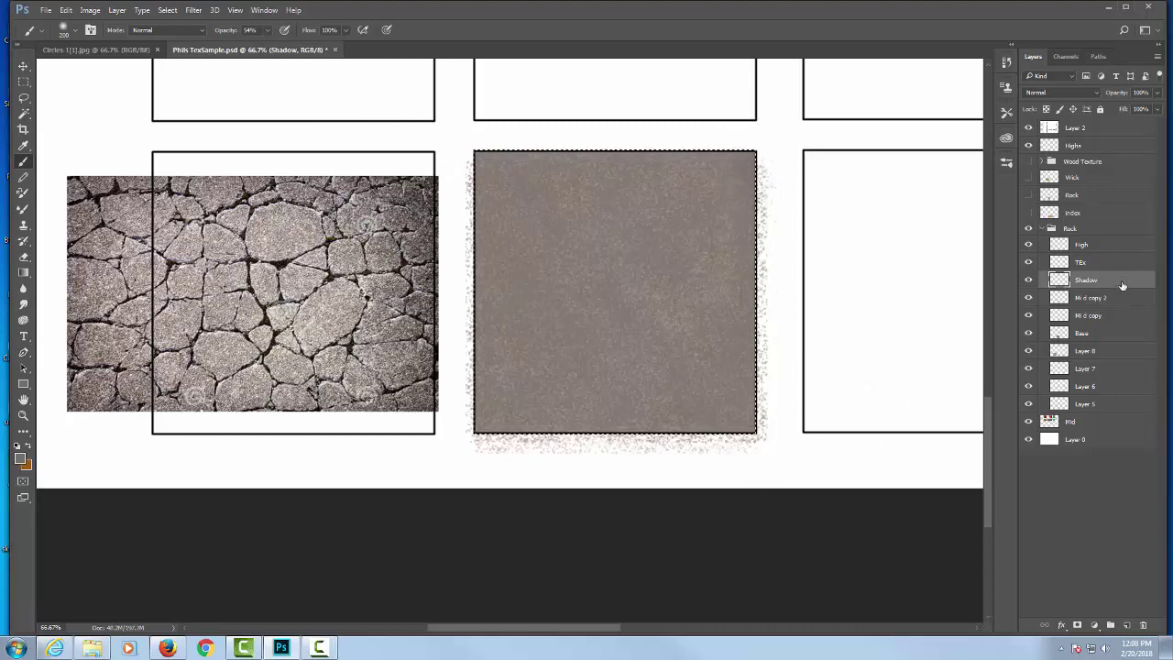
pyautogui.moveTo(1123, 286); pyautogui.dragTo(1115, 321)
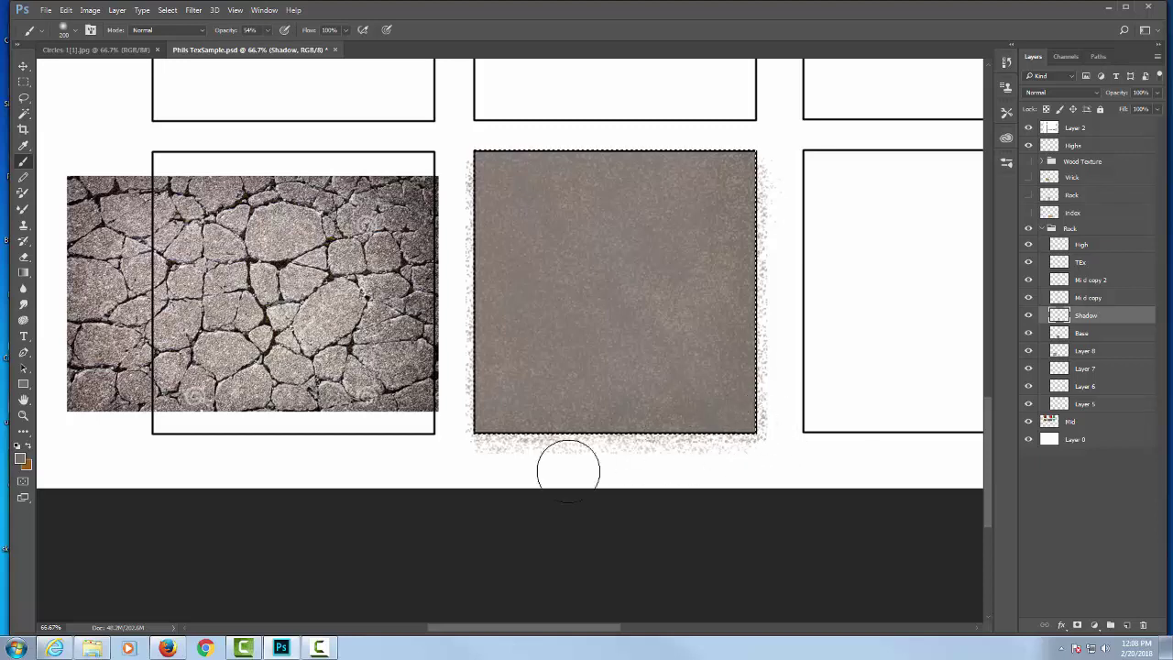
pyautogui.keyDown('alt'); pyautogui.click(417, 379); pyautogui.keyUp('alt')
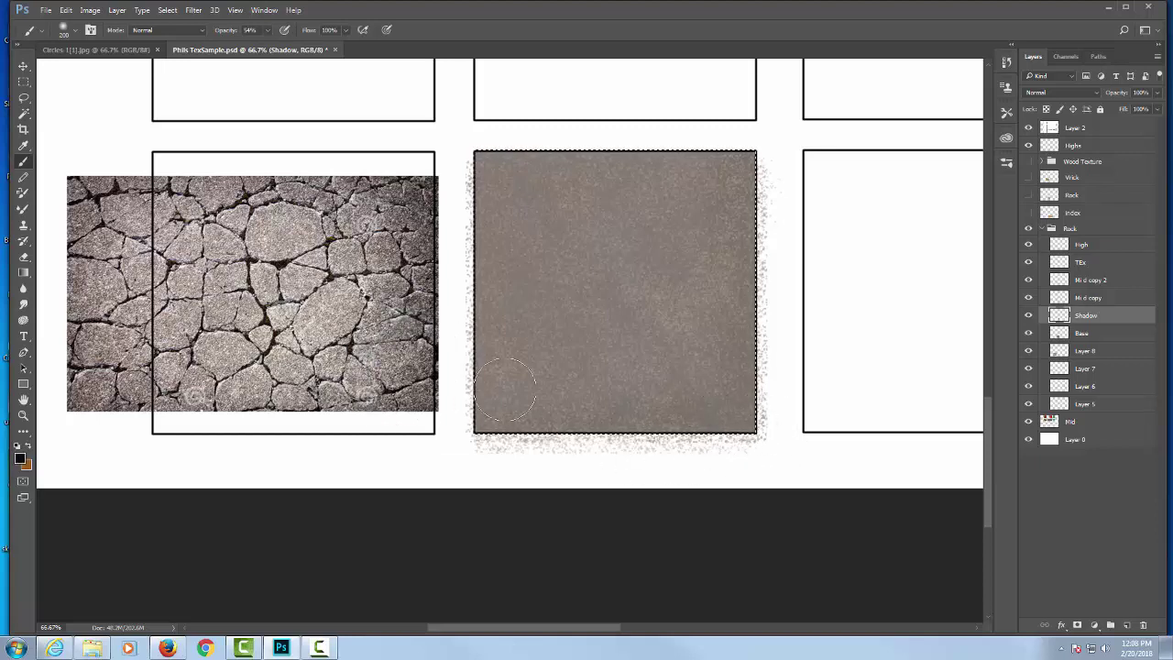
pyautogui.keyDown('alt'); pyautogui.click(417, 380); pyautogui.keyUp('alt')
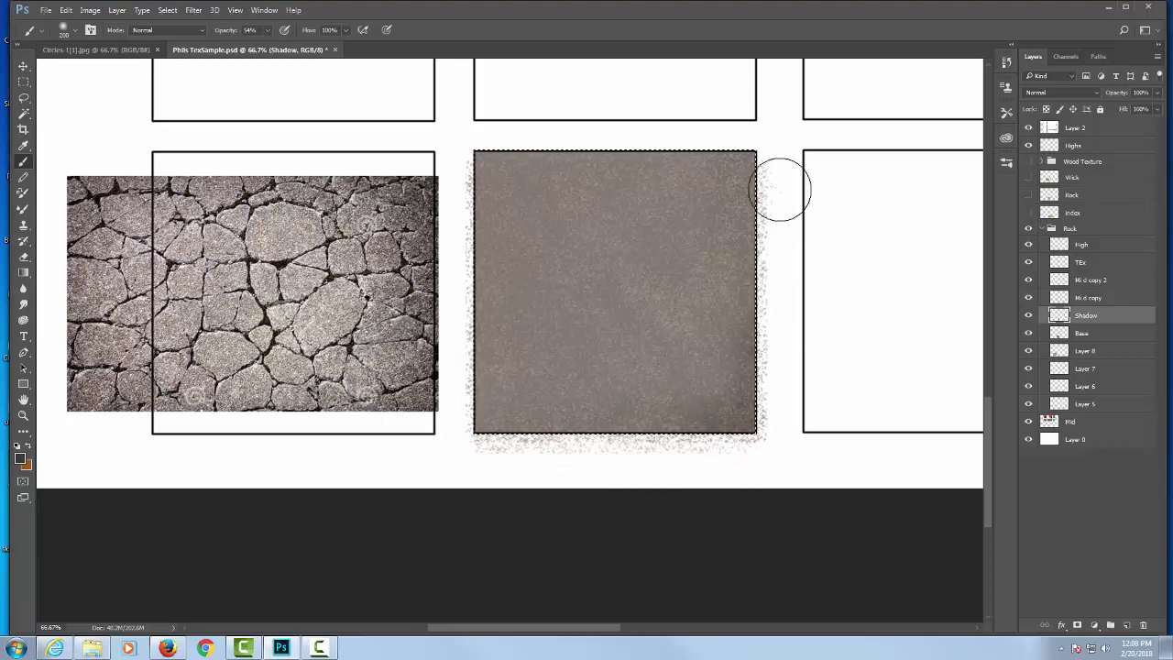
pyautogui.moveTo(736, 145)
pyautogui.mouseDown()
pyautogui.moveTo(679, 165)
pyautogui.moveTo(714, 152)
pyautogui.moveTo(439, 162)
pyautogui.moveTo(478, 139)
pyautogui.moveTo(471, 484)
pyautogui.moveTo(453, 201)
pyautogui.moveTo(484, 478)
pyautogui.moveTo(438, 245)
pyautogui.moveTo(463, 323)
pyautogui.mouseUp()
pyautogui.moveTo(486, 436)
pyautogui.mouseDown()
pyautogui.moveTo(550, 437)
pyautogui.moveTo(509, 455)
pyautogui.moveTo(450, 385)
pyautogui.moveTo(592, 476)
pyautogui.moveTo(438, 397)
pyautogui.moveTo(625, 446)
pyautogui.moveTo(510, 440)
pyautogui.moveTo(690, 453)
pyautogui.mouseUp()
pyautogui.moveTo(471, 333); pyautogui.dragTo(505, 419)
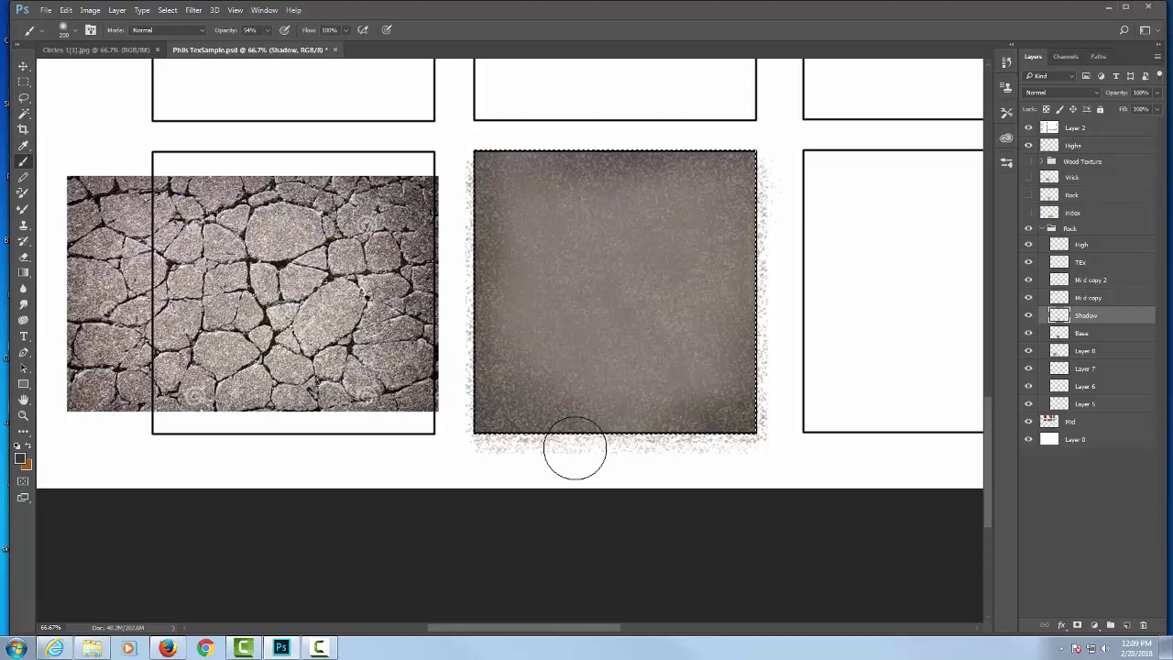
# Compare the square with the Shadow layer and both Mi d copy layers hidden and shown.
pyautogui.click(1029, 315)
pyautogui.click(1029, 315)
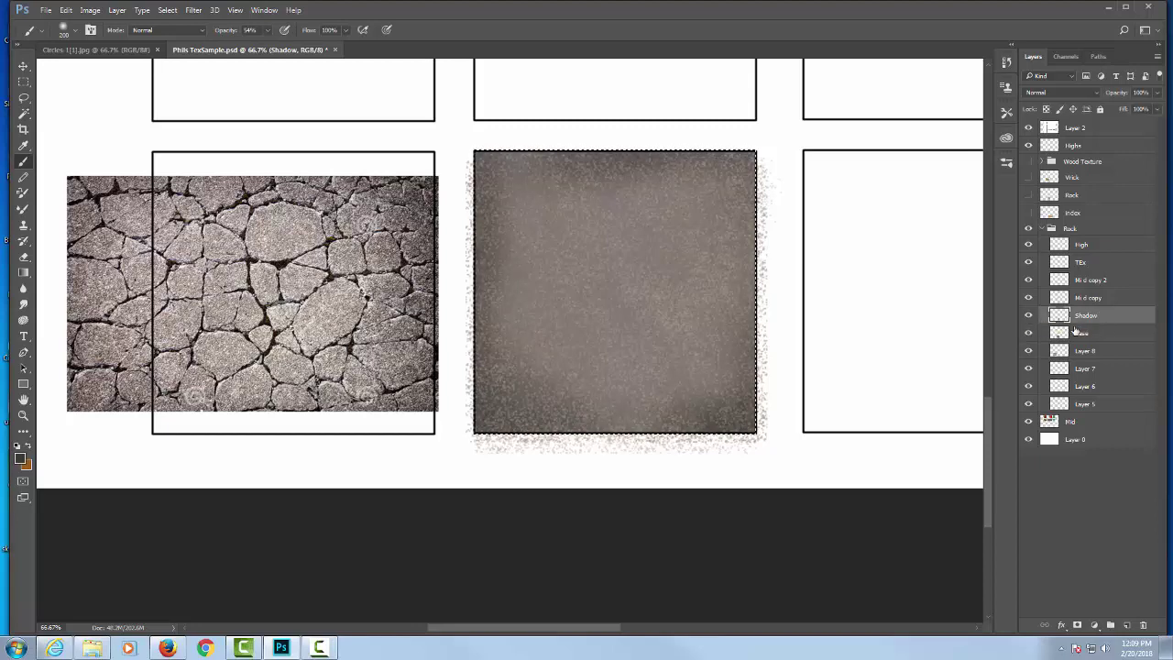
pyautogui.click(1090, 336)
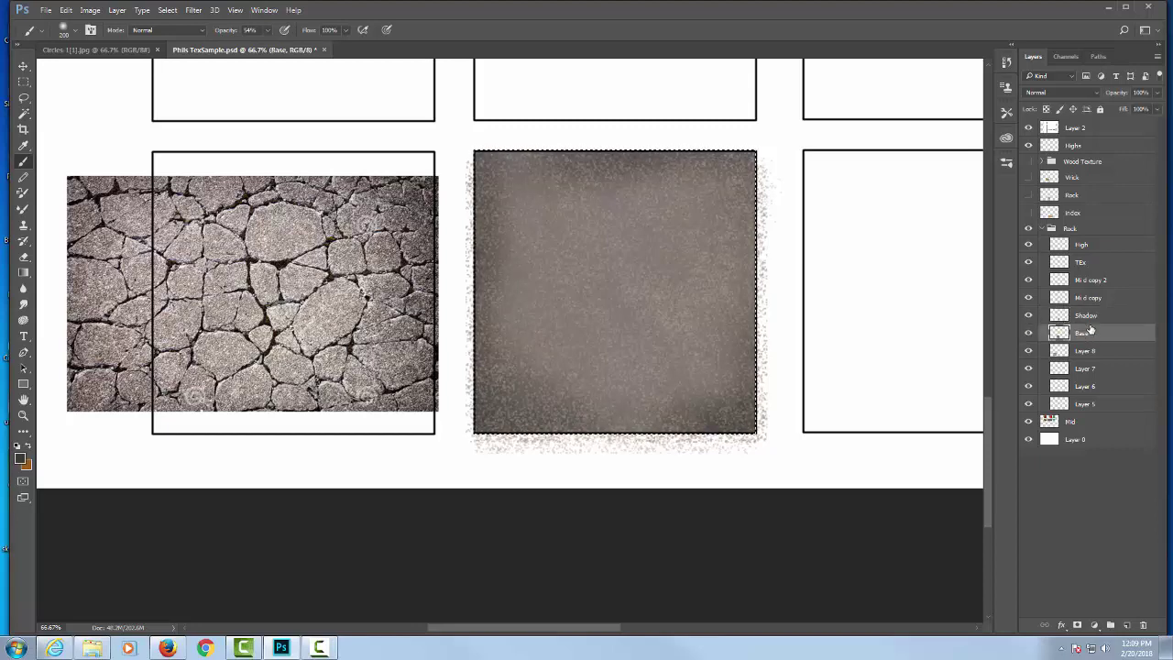
pyautogui.click(1028, 279)
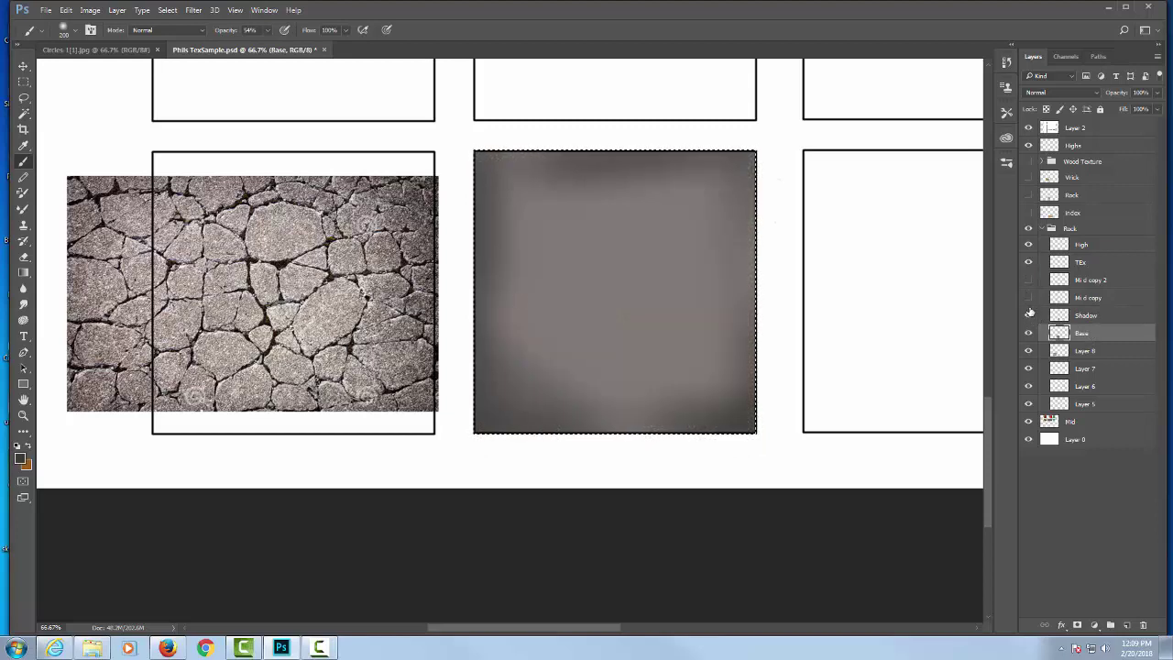
pyautogui.click(1028, 316)
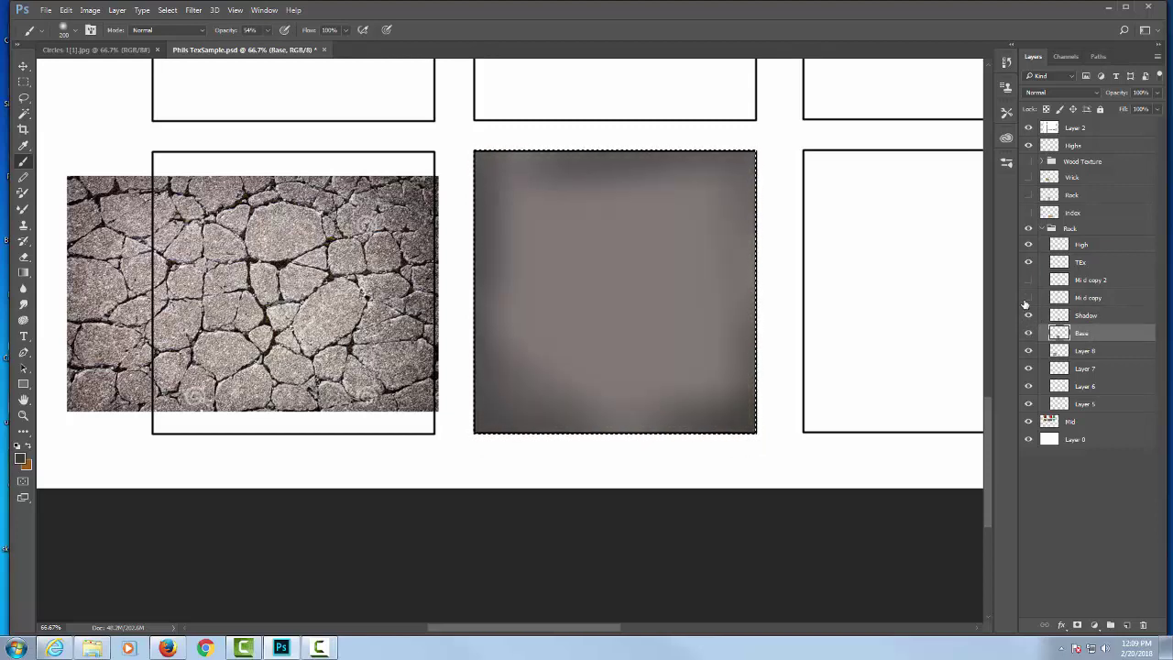
pyautogui.click(1027, 297)
pyautogui.click(1027, 280)
pyautogui.click(1099, 283)
pyautogui.click(1093, 264)
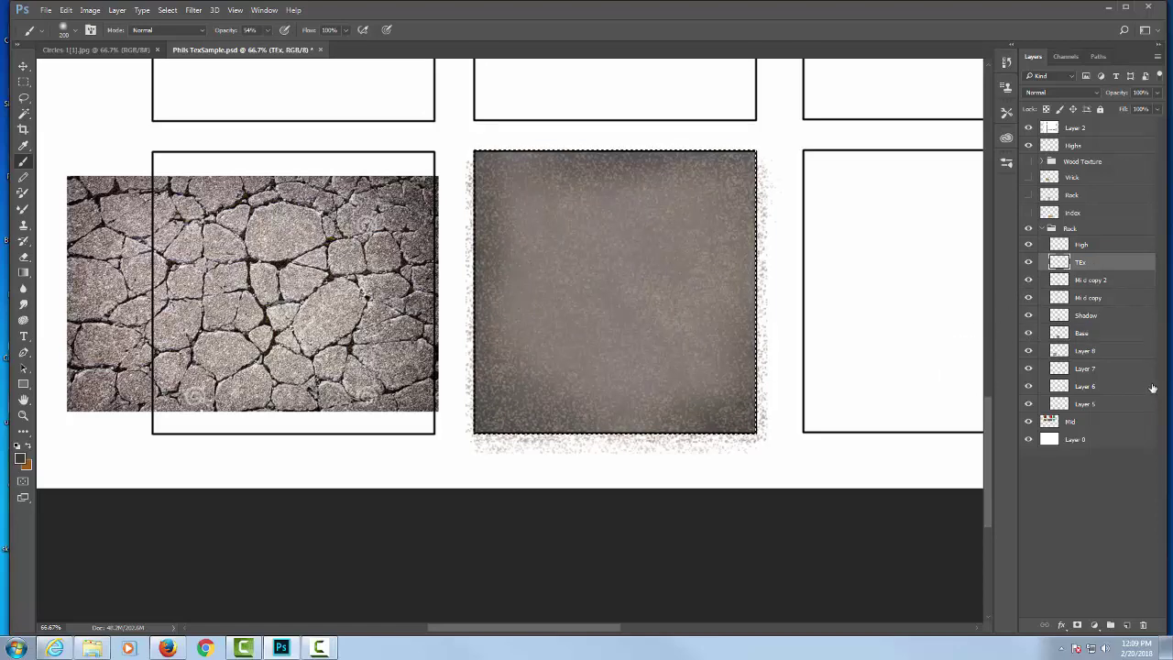
# Scale Mi d copy and Mi d copy 2 together to about half size in the square's lower-left corner and merge them.
pyautogui.hotkey('ctrl', '+')
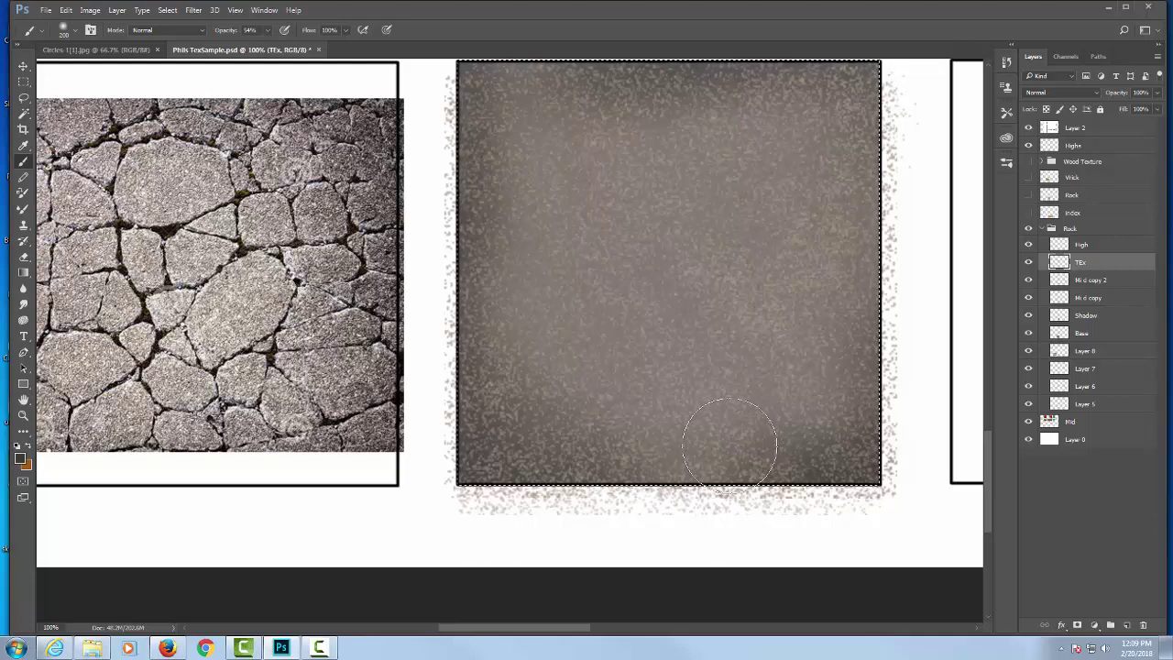
pyautogui.click(1120, 280)
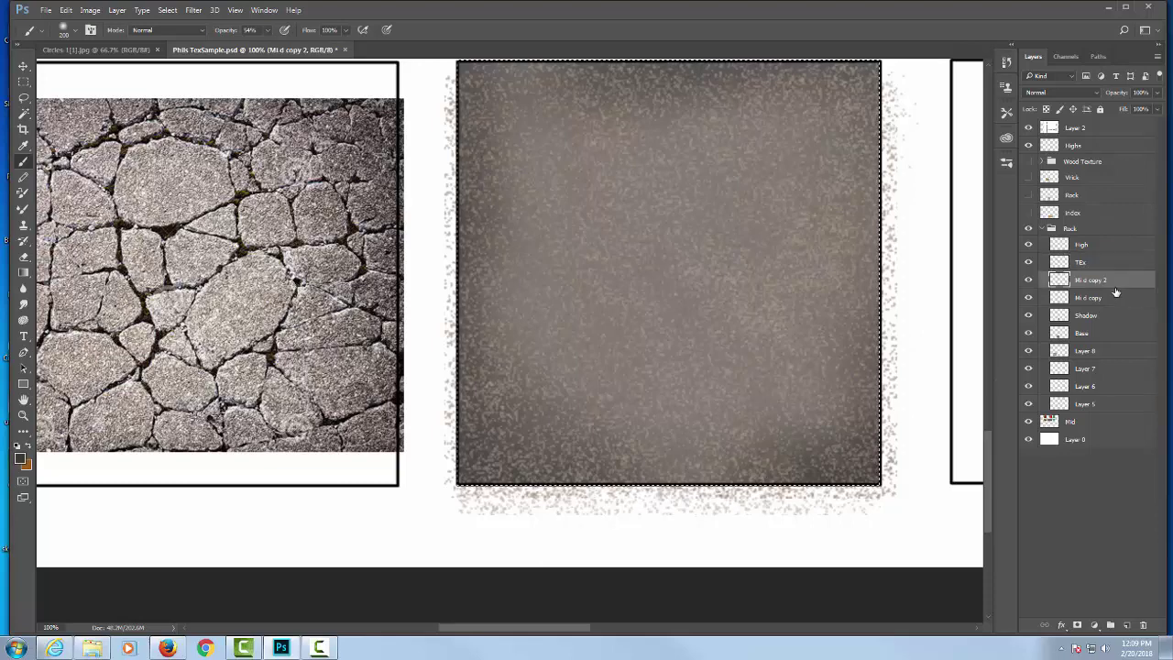
pyautogui.keyDown('shift'); pyautogui.click(1111, 306); pyautogui.keyUp('shift')
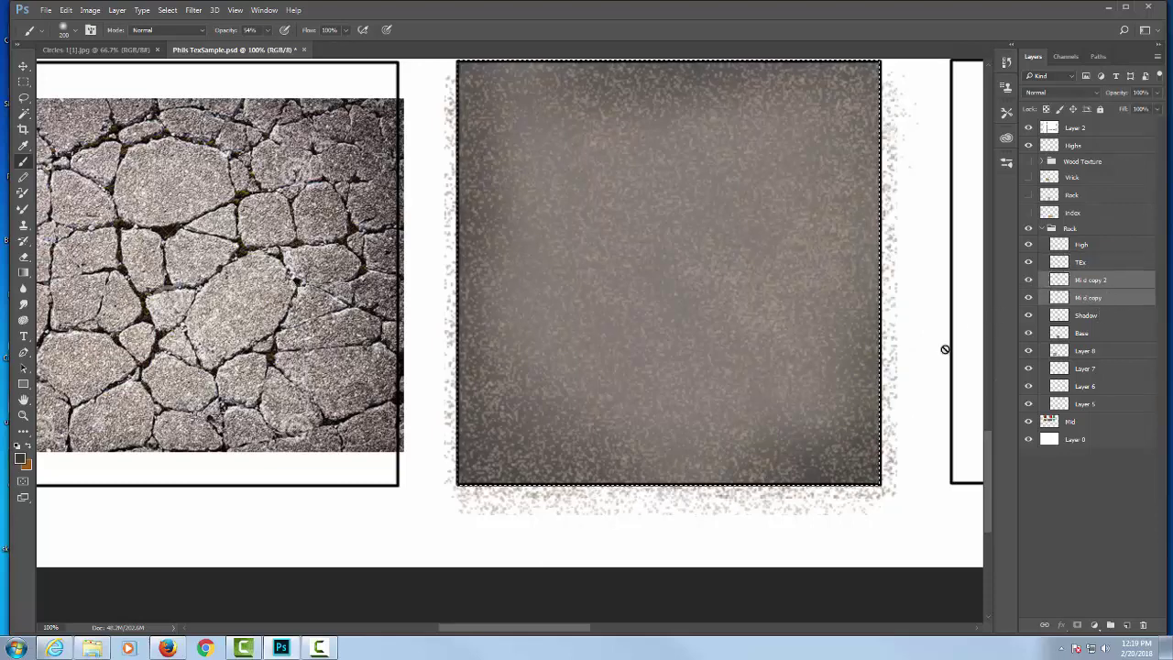
pyautogui.hotkey('ctrl', 't')
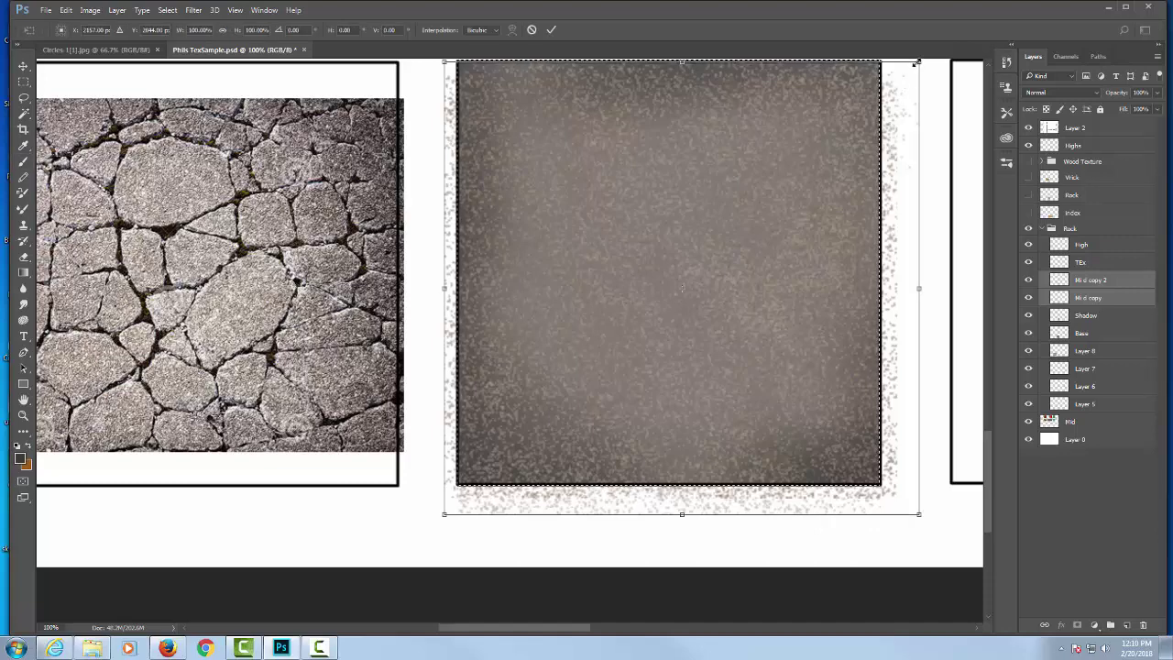
pyautogui.moveTo(917, 61); pyautogui.dragTo(585, 245)
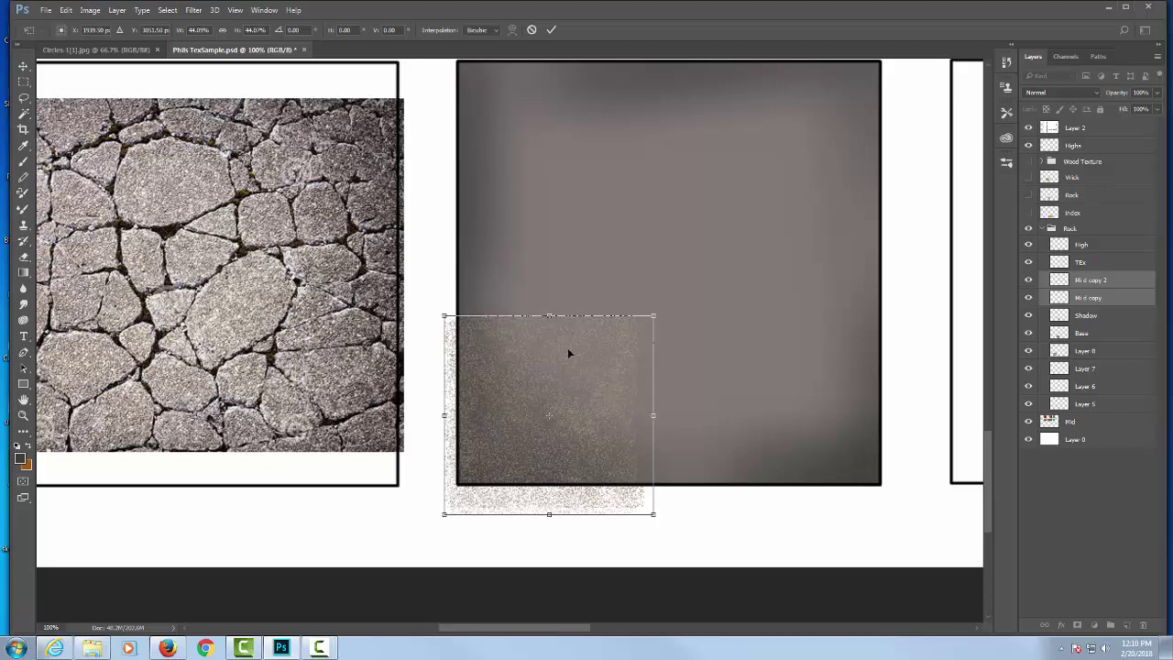
pyautogui.hotkey('ctrl', '+')
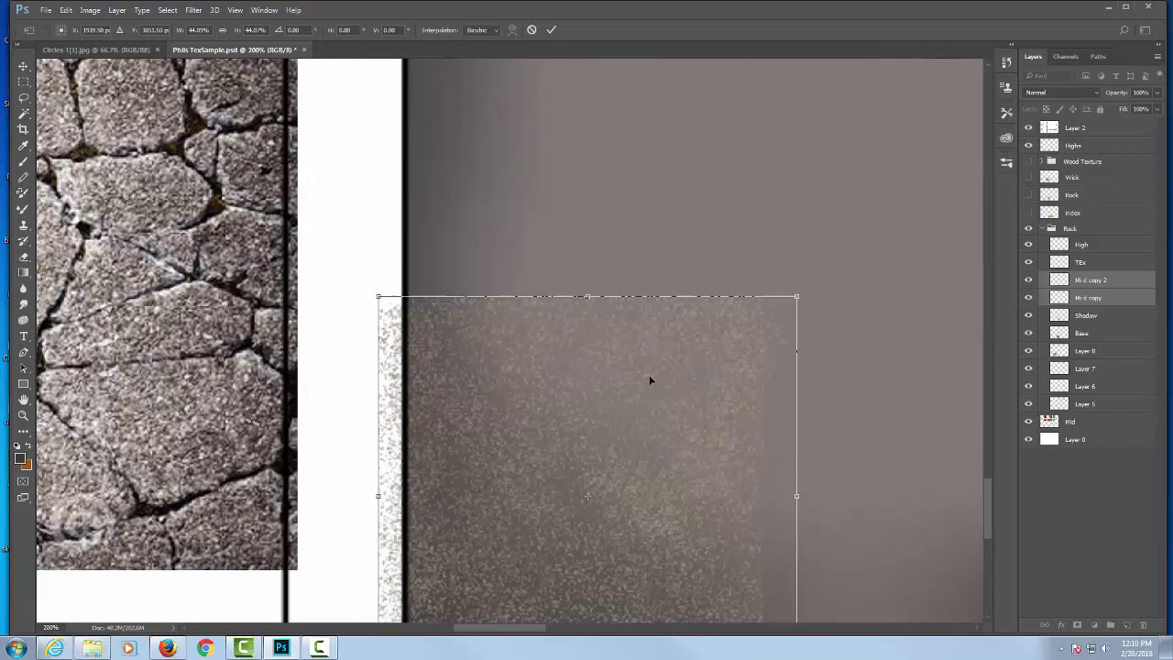
pyautogui.hotkey('ctrl', '-')
pyautogui.hotkey('ctrl', '-')
pyautogui.hotkey('ctrl', '+')
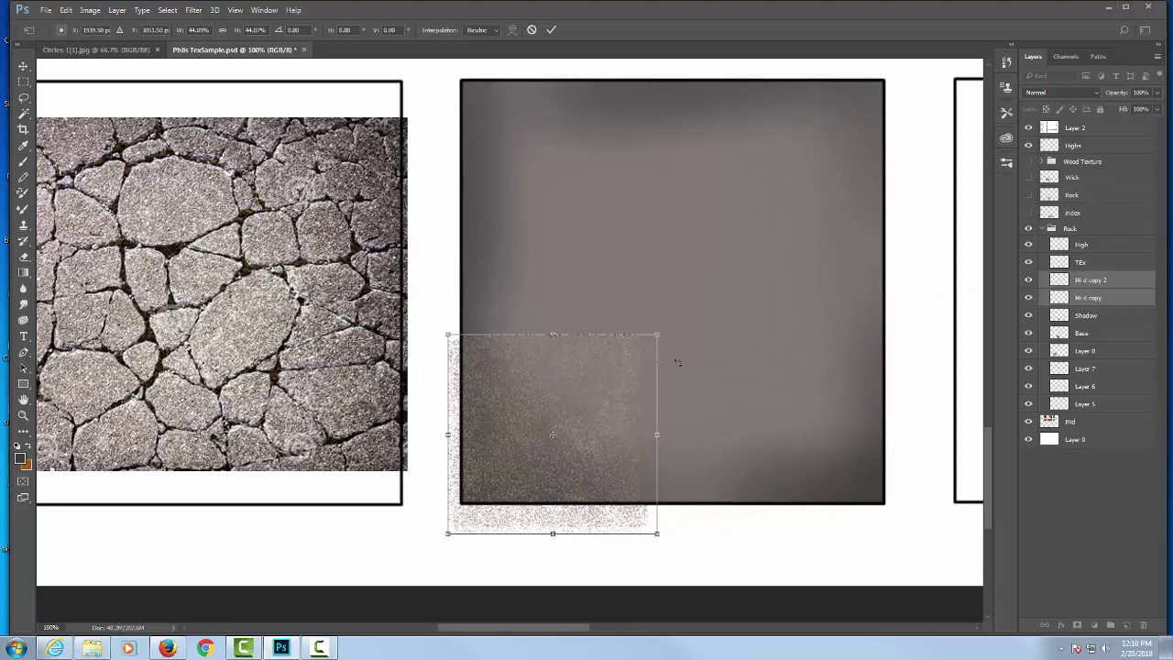
pyautogui.moveTo(655, 335)
pyautogui.mouseDown()
pyautogui.moveTo(697, 296)
pyautogui.moveTo(724, 290)
pyautogui.moveTo(683, 285)
pyautogui.mouseUp()
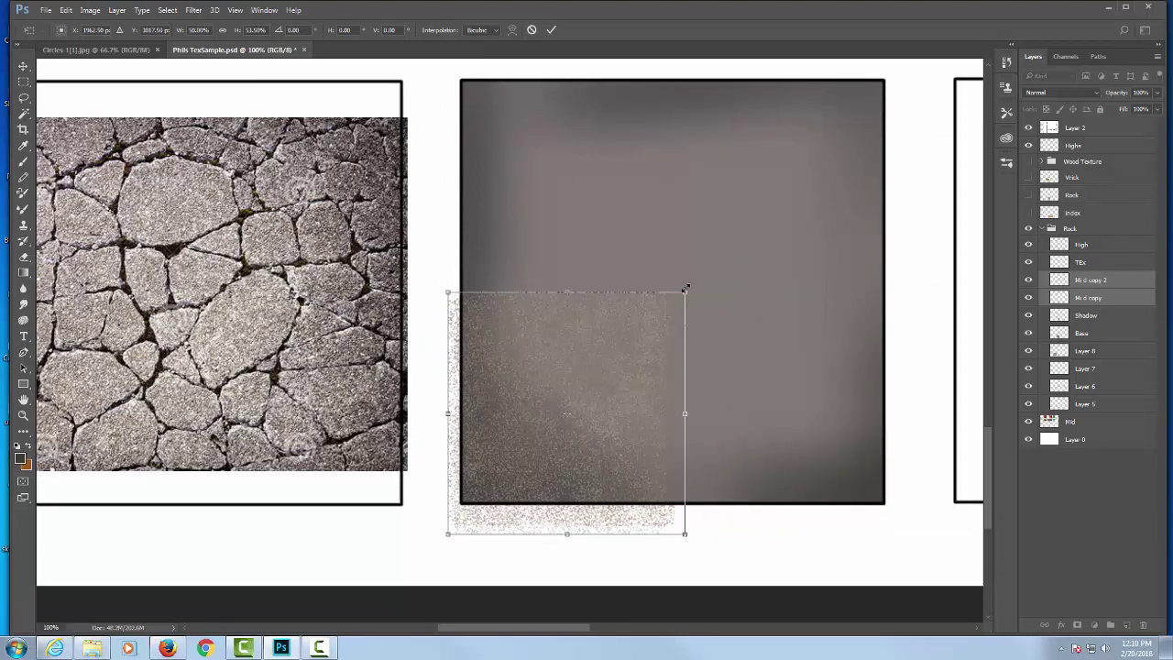
pyautogui.press('Return')
pyautogui.hotkey('ctrl', 'e')
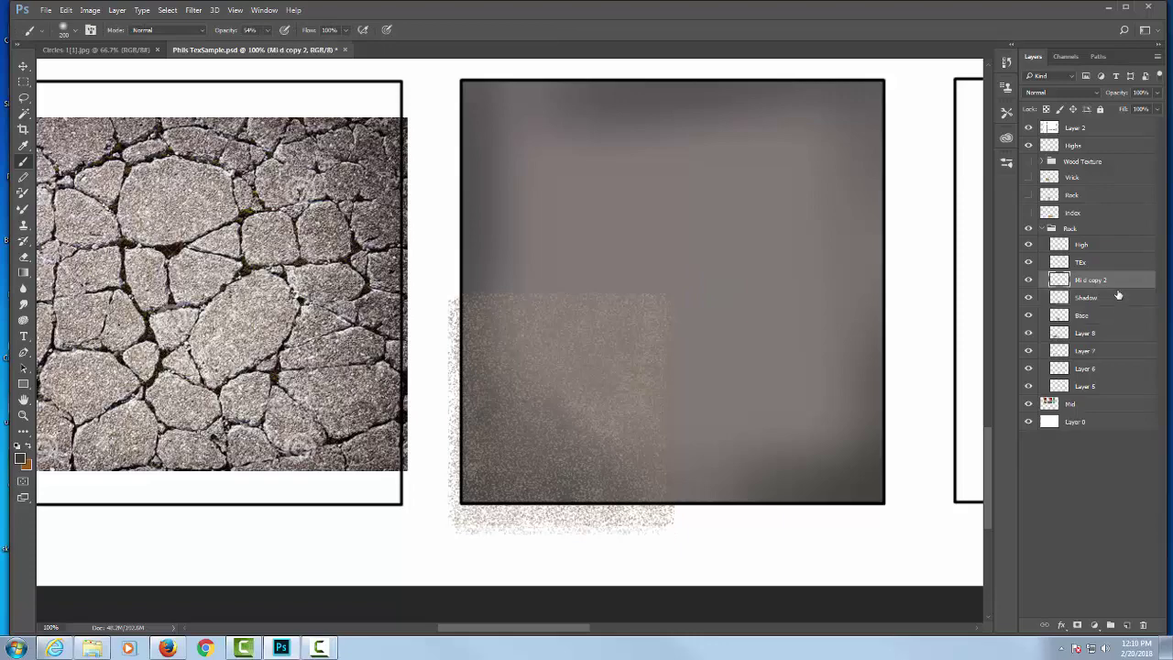
# Duplicate the merged stipple layer and place the copy beside the original over the square's lower-right quarter.
pyautogui.rightClick(1101, 280)
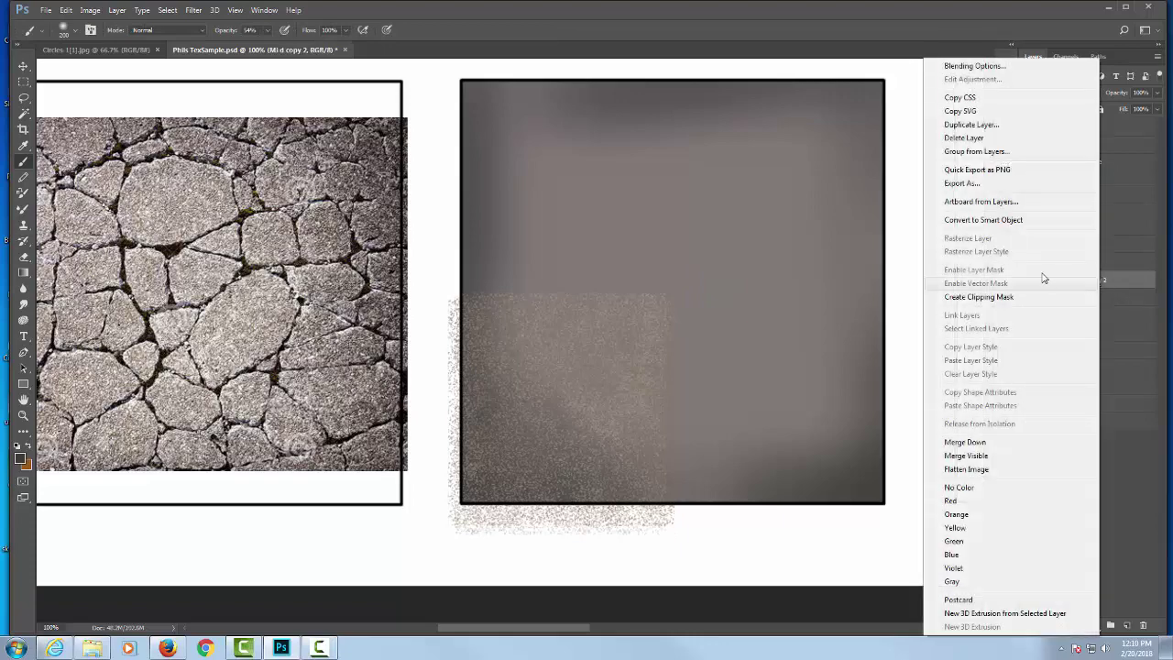
pyautogui.click(972, 126)
pyautogui.press('Return')
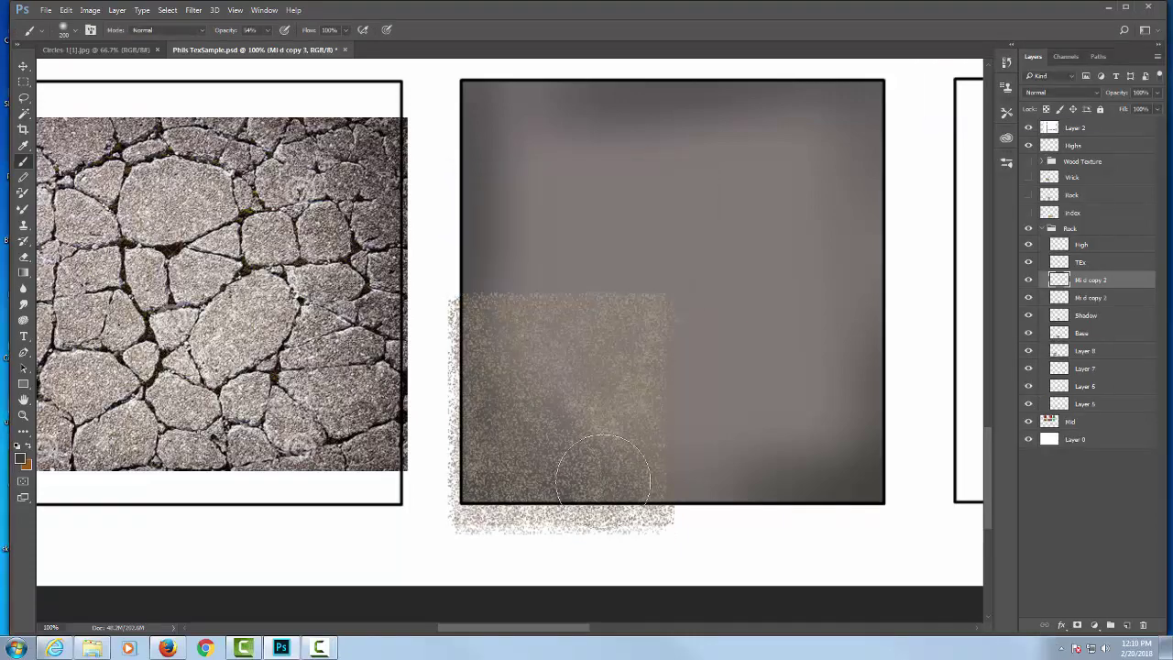
pyautogui.press('v')
pyautogui.moveTo(555, 440)
pyautogui.mouseDown()
pyautogui.moveTo(784, 429)
pyautogui.moveTo(768, 435)
pyautogui.mouseUp()
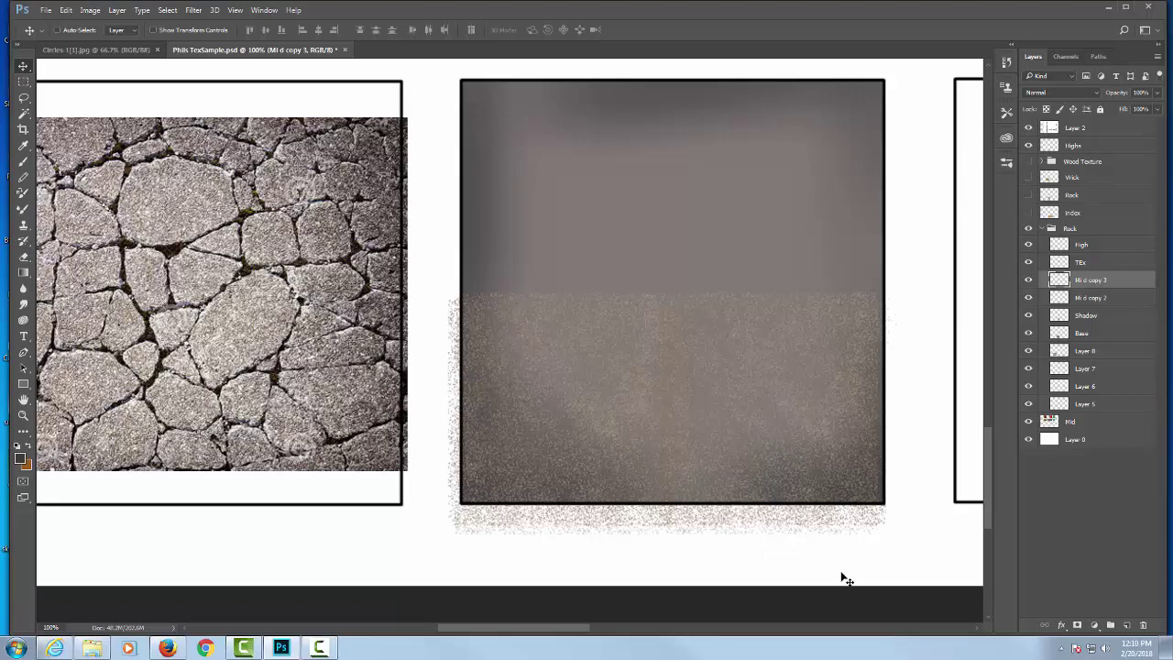
# Merge the two stipple layers and nudge the result slightly to the right over the square's lower half.
pyautogui.keyDown('ctrl'); pyautogui.click(1105, 302); pyautogui.keyUp('ctrl')
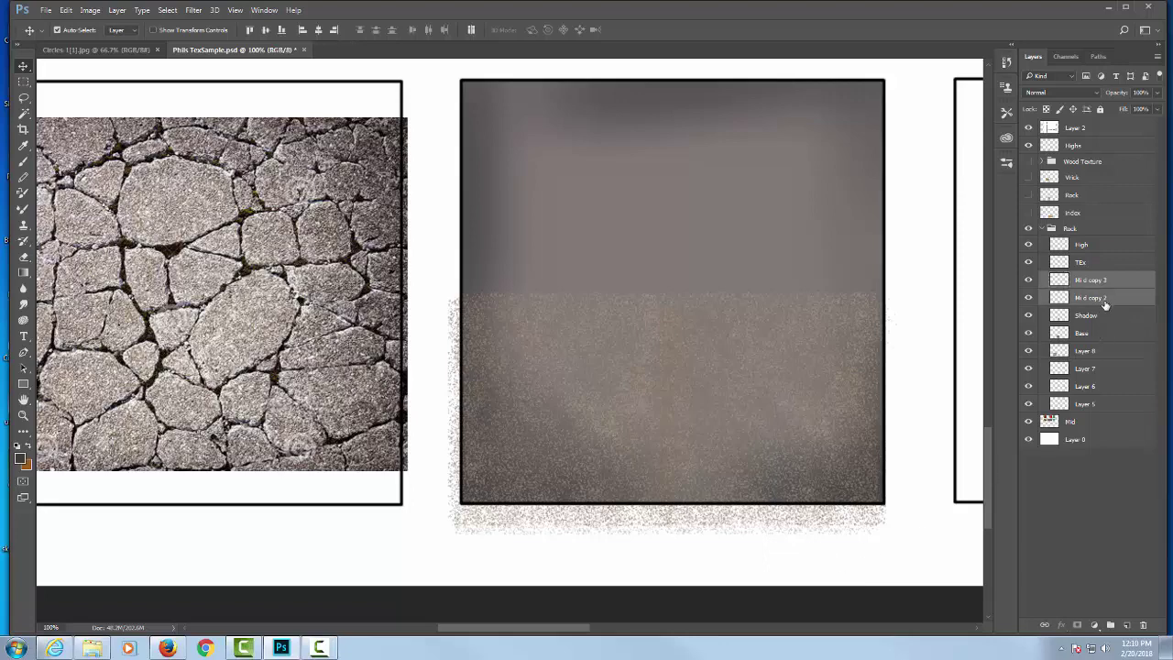
pyautogui.hotkey('ctrl', 'e')
pyautogui.click(1024, 281)
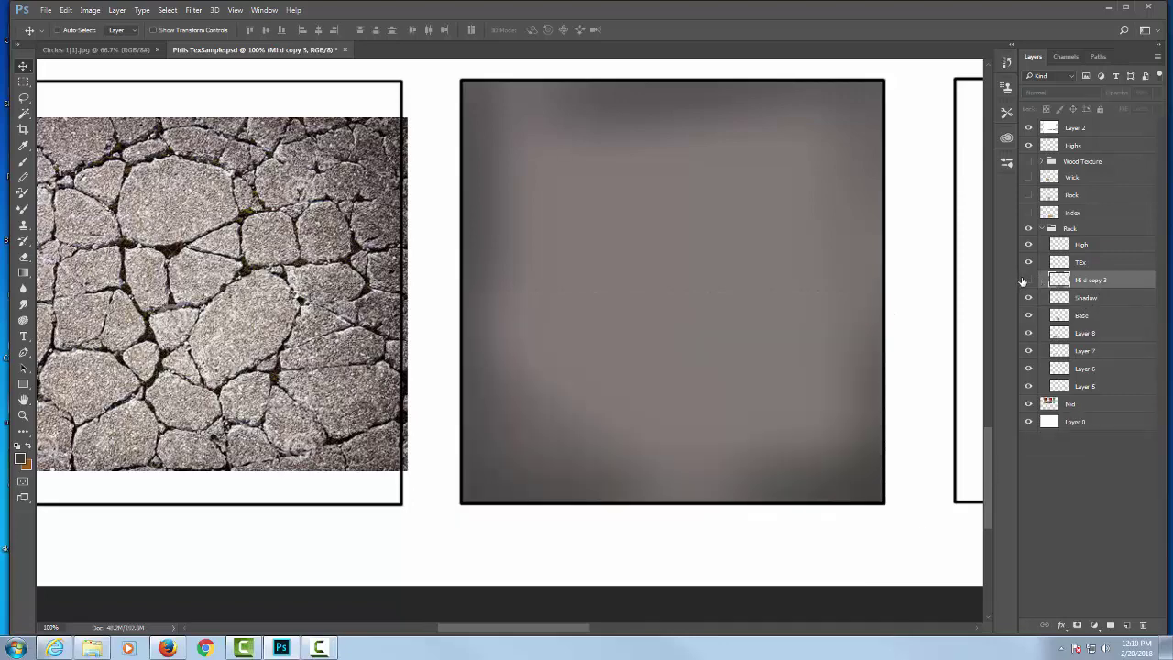
pyautogui.click(1025, 281)
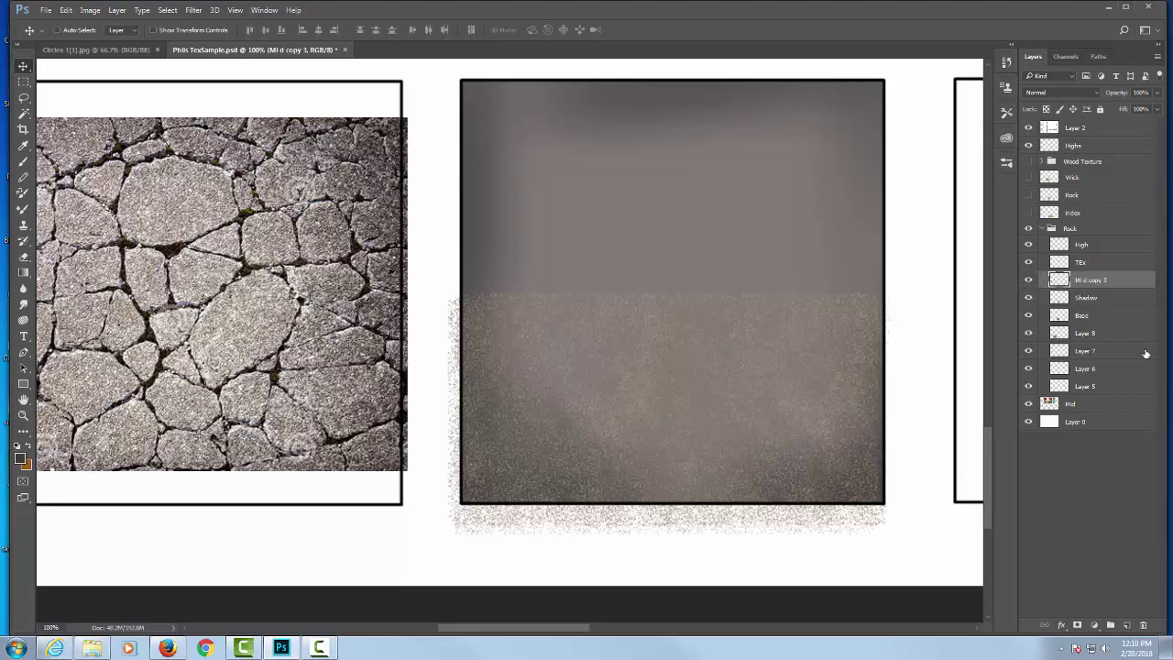
pyautogui.moveTo(816, 521); pyautogui.dragTo(825, 515)
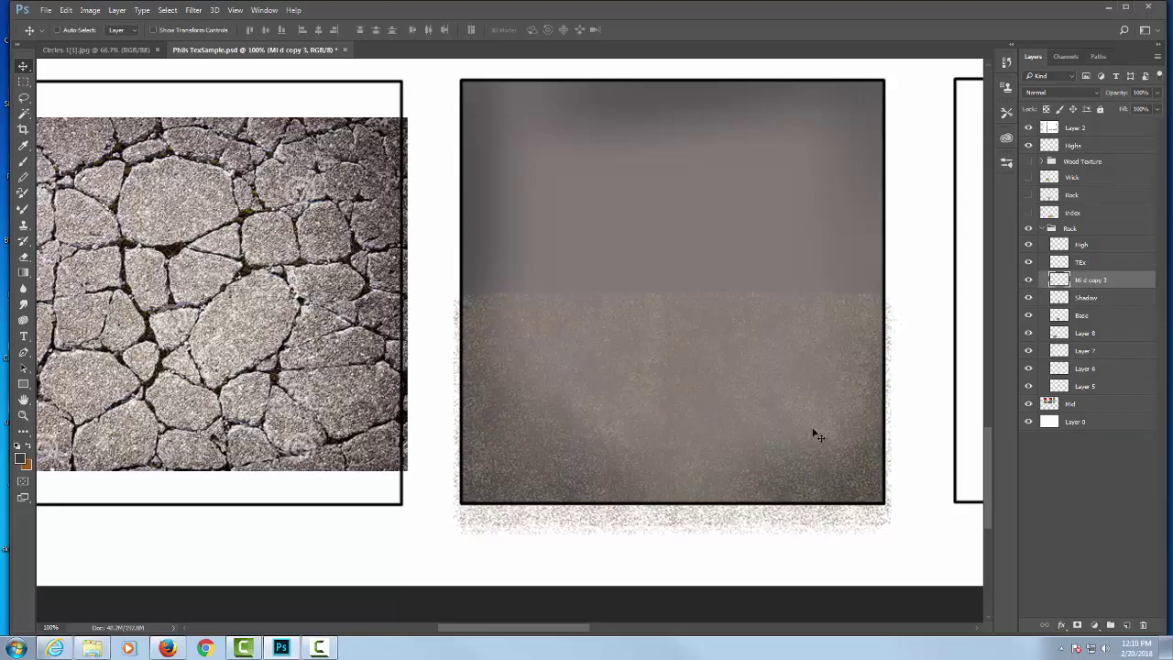
# Duplicate the merged stipple layer and place the copy over the square's upper half.
pyautogui.rightClick(1095, 283)
pyautogui.click(1096, 282)
pyautogui.hotkey('ctrl', 'shift', 'alt', 'n')
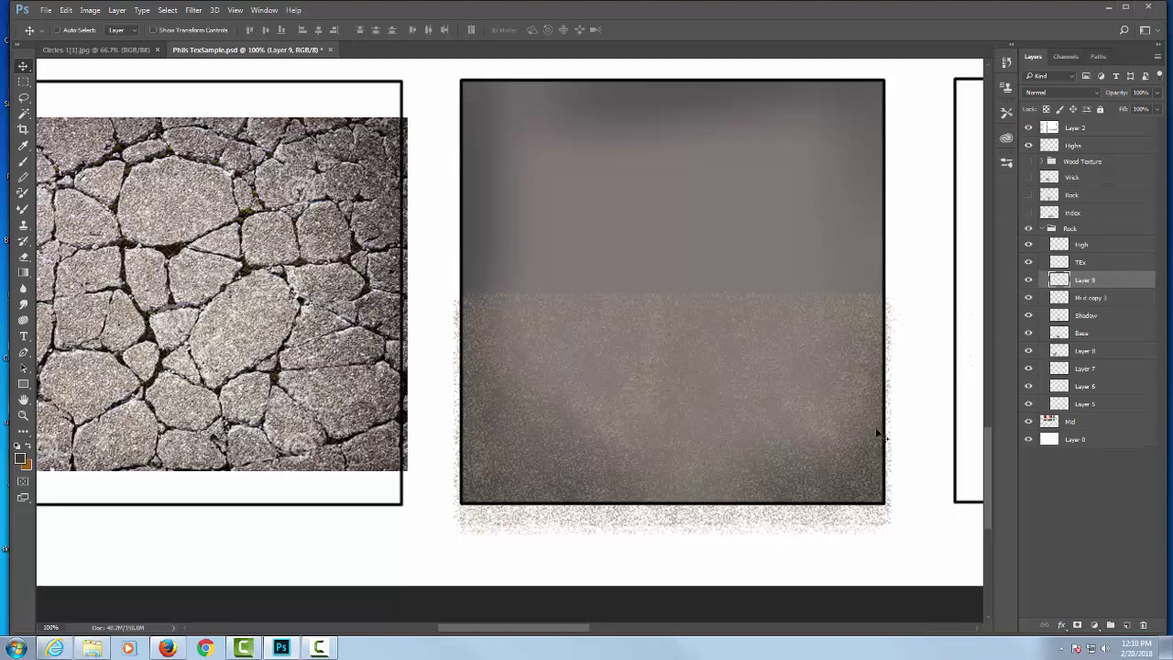
pyautogui.press('Right')
pyautogui.press('Right')
pyautogui.press('Right')
pyautogui.moveTo(656, 353); pyautogui.dragTo(711, 261)
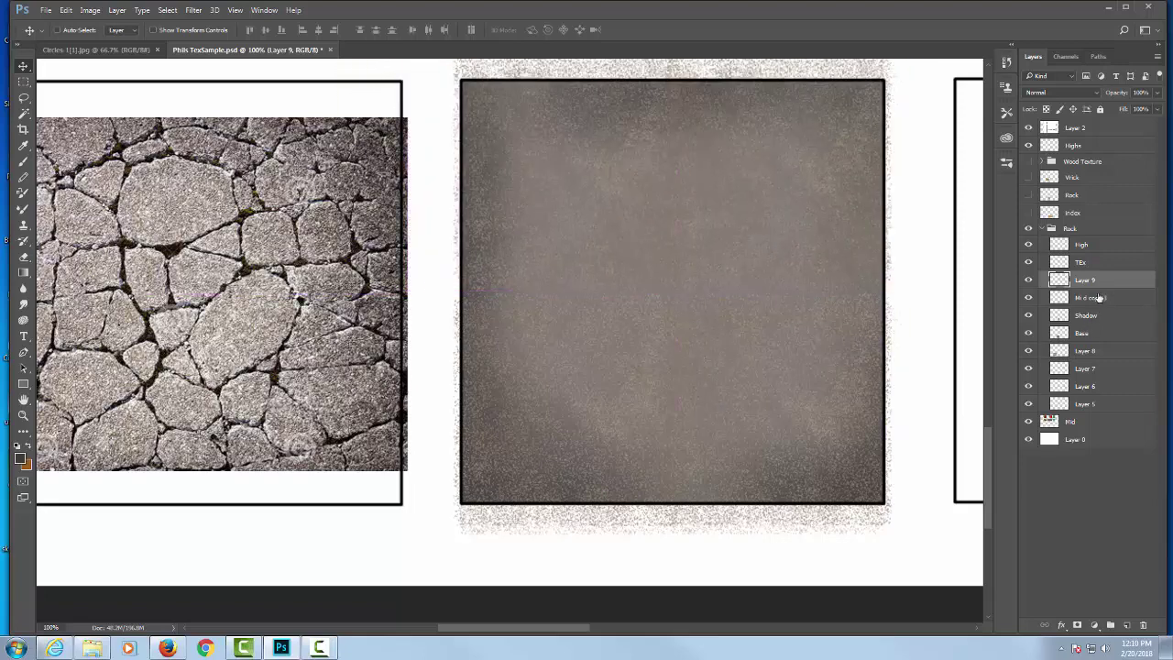
# Merge the upper stipple copy with the Mi d copy 3 layer so one layer covers the whole square.
pyautogui.keyDown('shift'); pyautogui.click(1098, 298); pyautogui.keyUp('shift')
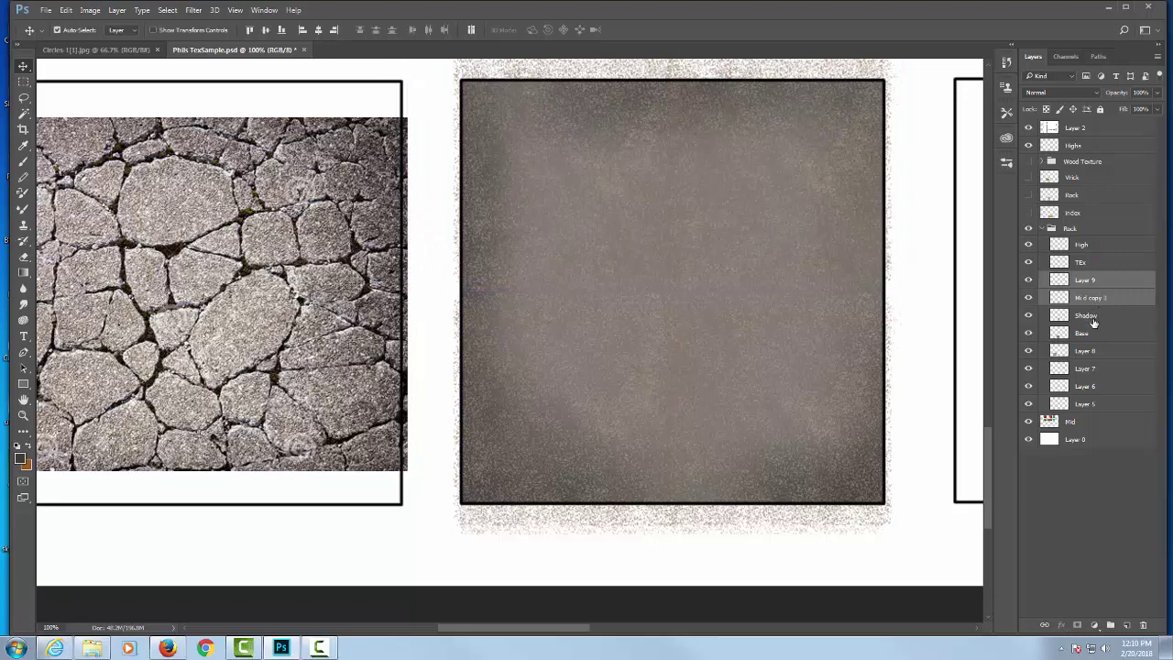
pyautogui.hotkey('ctrl', 'e')
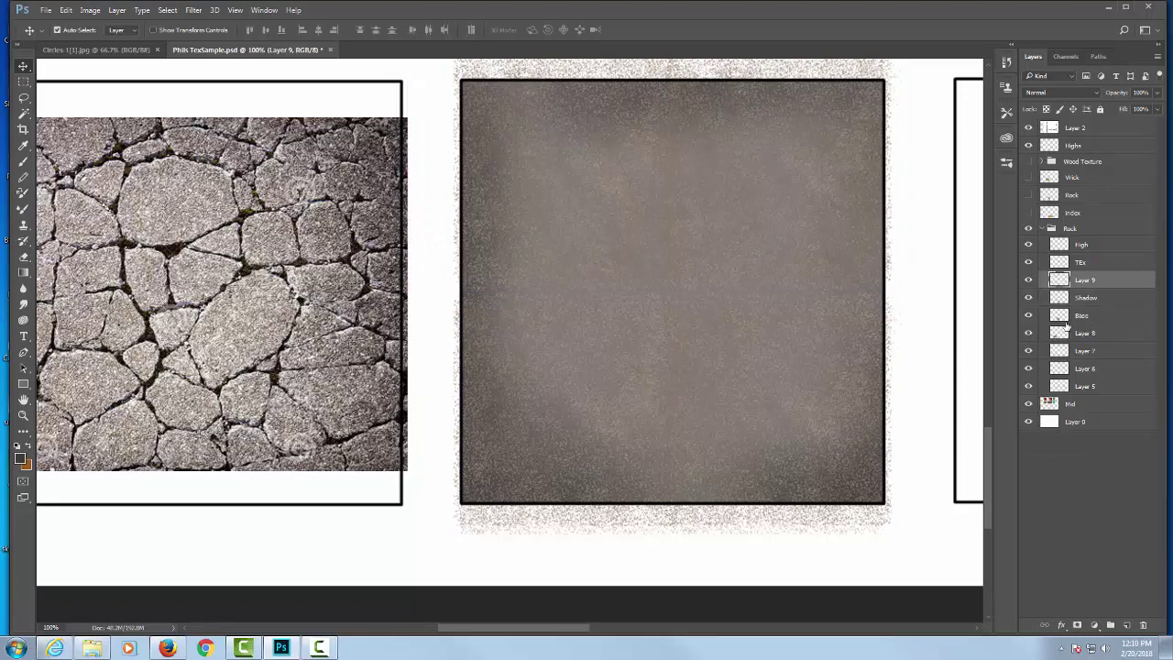
pyautogui.hotkey('ctrl', 'z')
pyautogui.click(1126, 286)
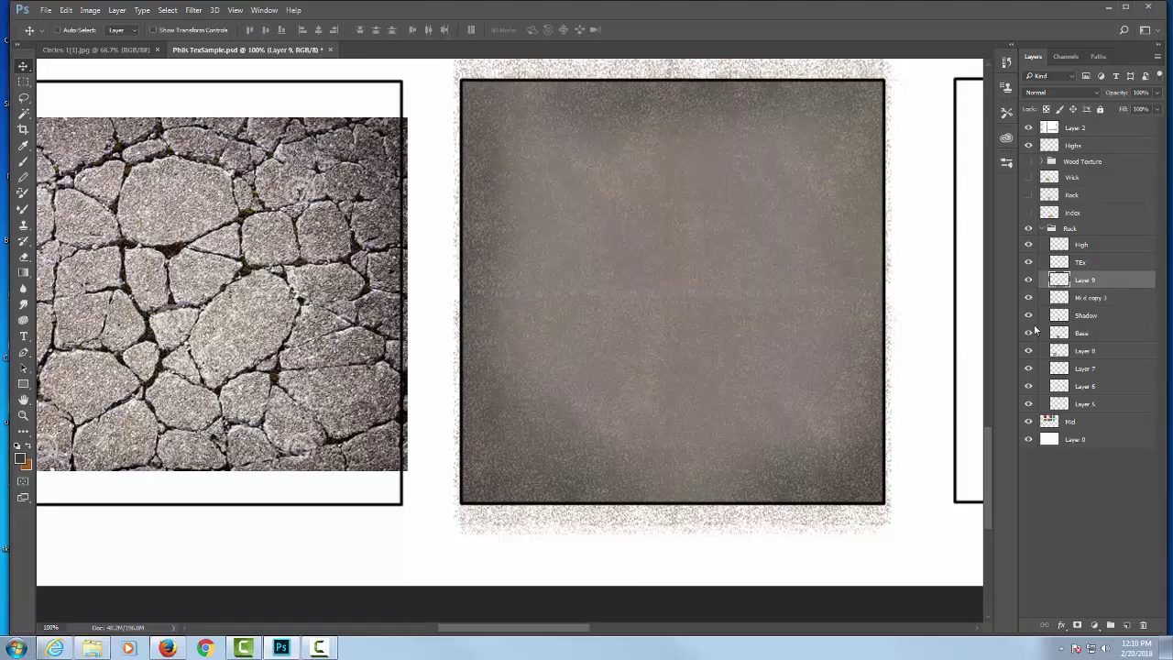
pyautogui.keyDown('shift'); pyautogui.click(1105, 297); pyautogui.keyUp('shift')
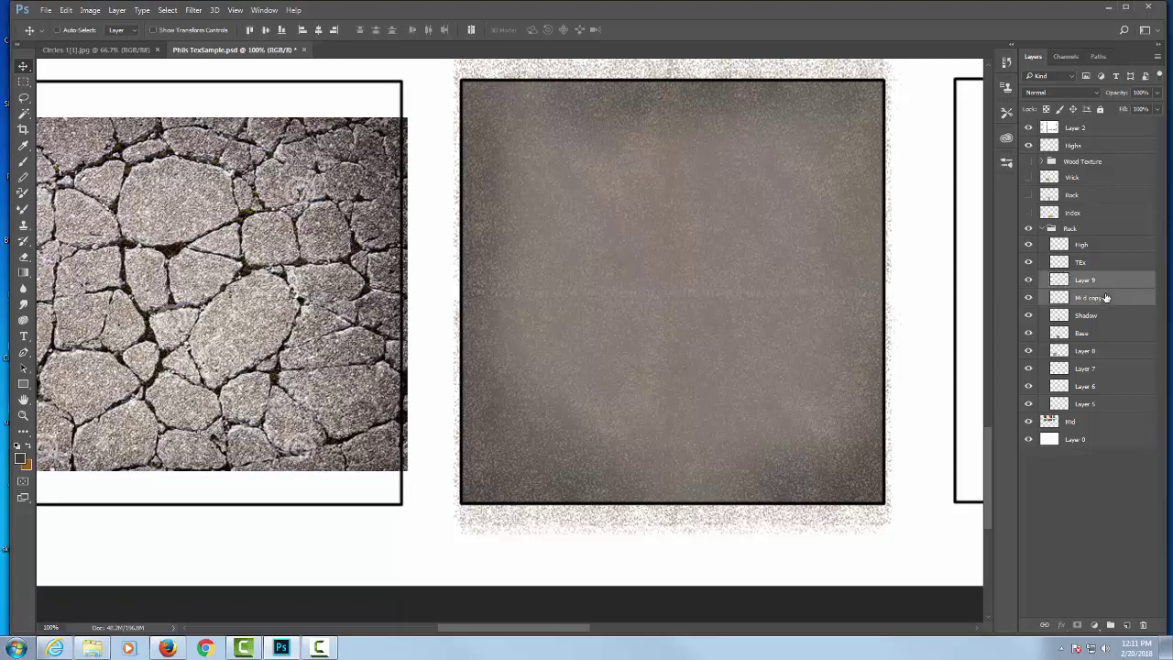
pyautogui.hotkey('ctrl', 'e')
pyautogui.moveTo(705, 286); pyautogui.dragTo(689, 340)
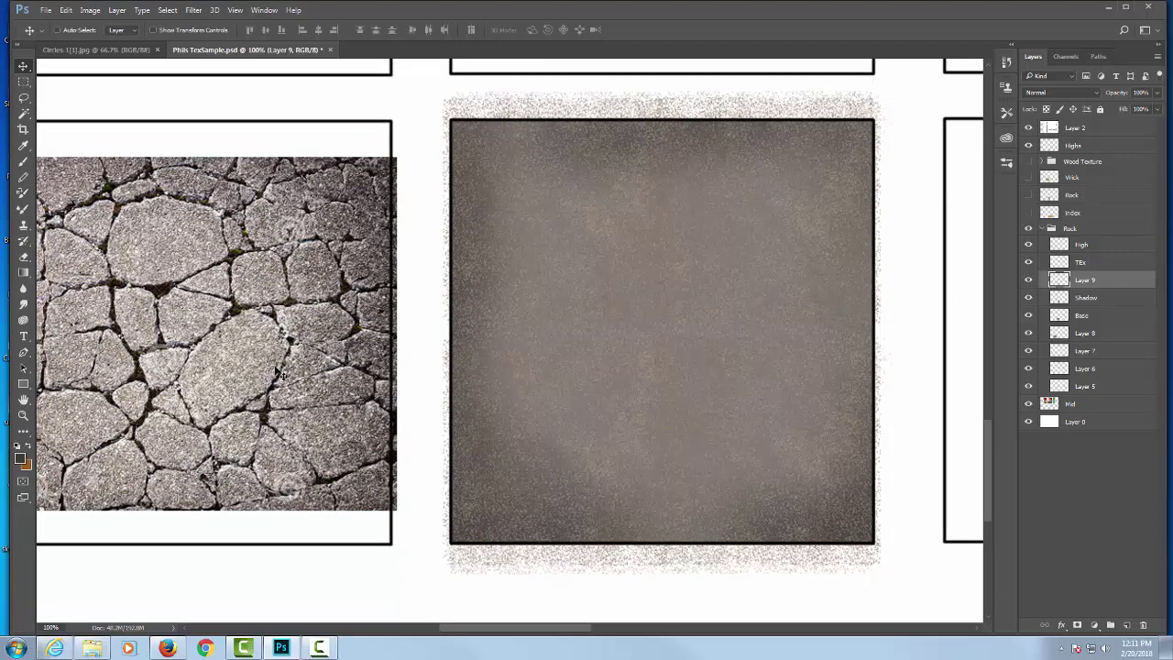
# Try enlarging the merged stipple layer to about 146% over the square and undo the scaling.
pyautogui.hotkey('ctrl', '-')
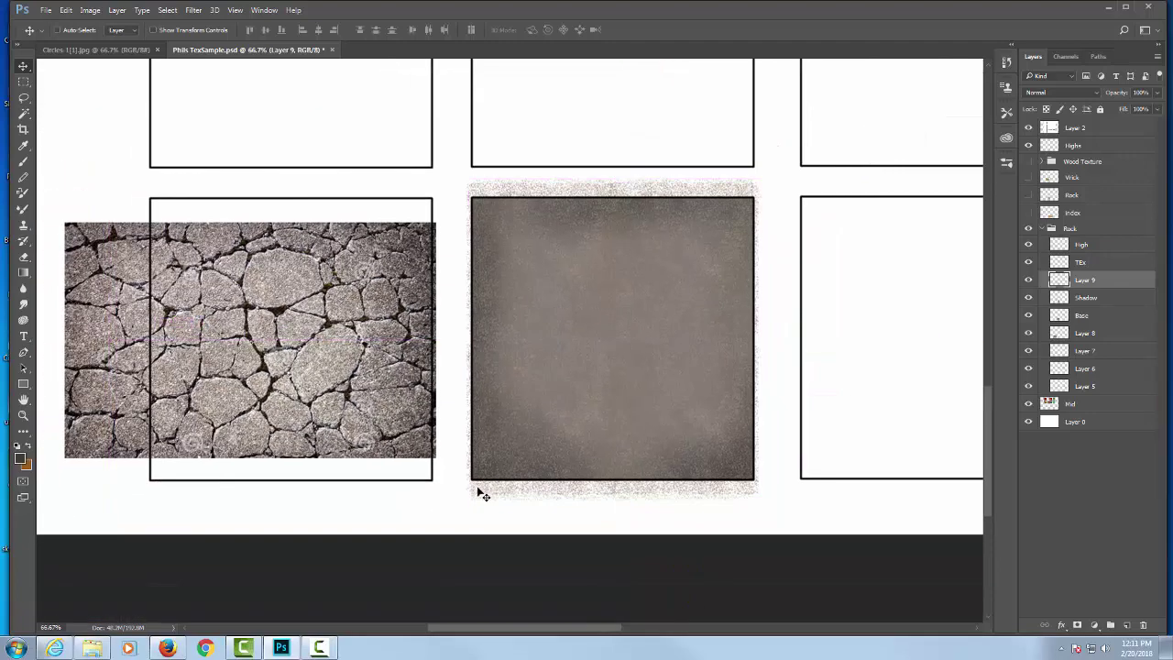
pyautogui.moveTo(623, 359); pyautogui.dragTo(550, 375)
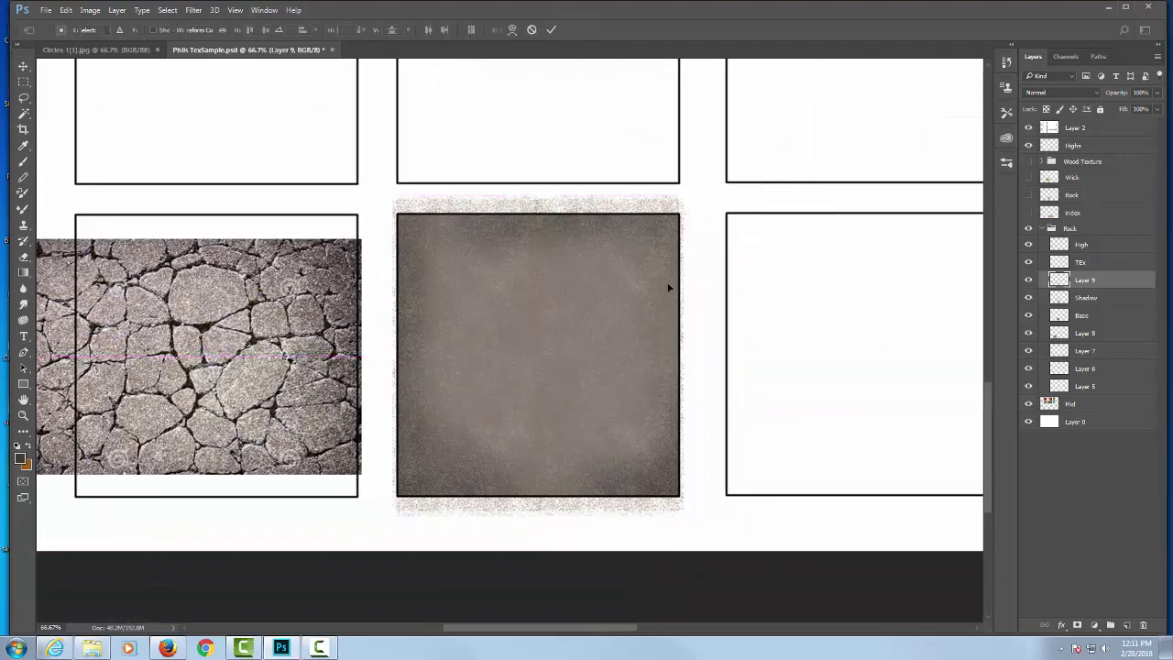
pyautogui.hotkey('ctrl', 't')
pyautogui.moveTo(692, 194); pyautogui.dragTo(181, 477)
pyautogui.moveTo(327, 465); pyautogui.dragTo(553, 244)
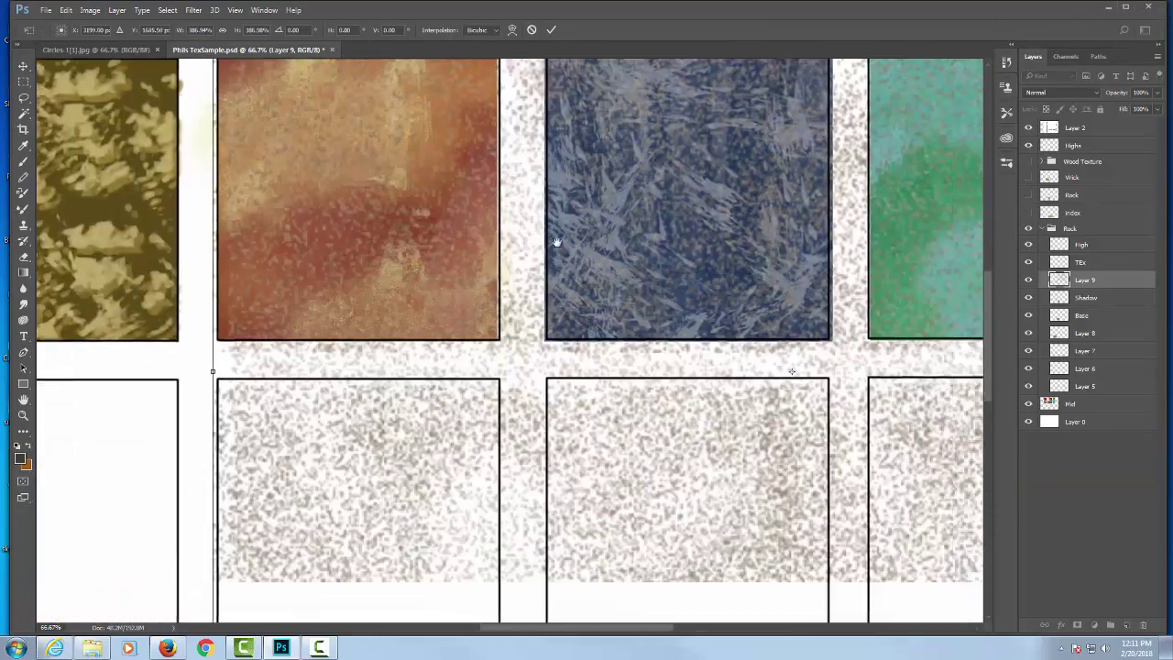
pyautogui.hotkey('ctrl', '-')
pyautogui.hotkey('ctrl', '-')
pyautogui.hotkey('ctrl', '-')
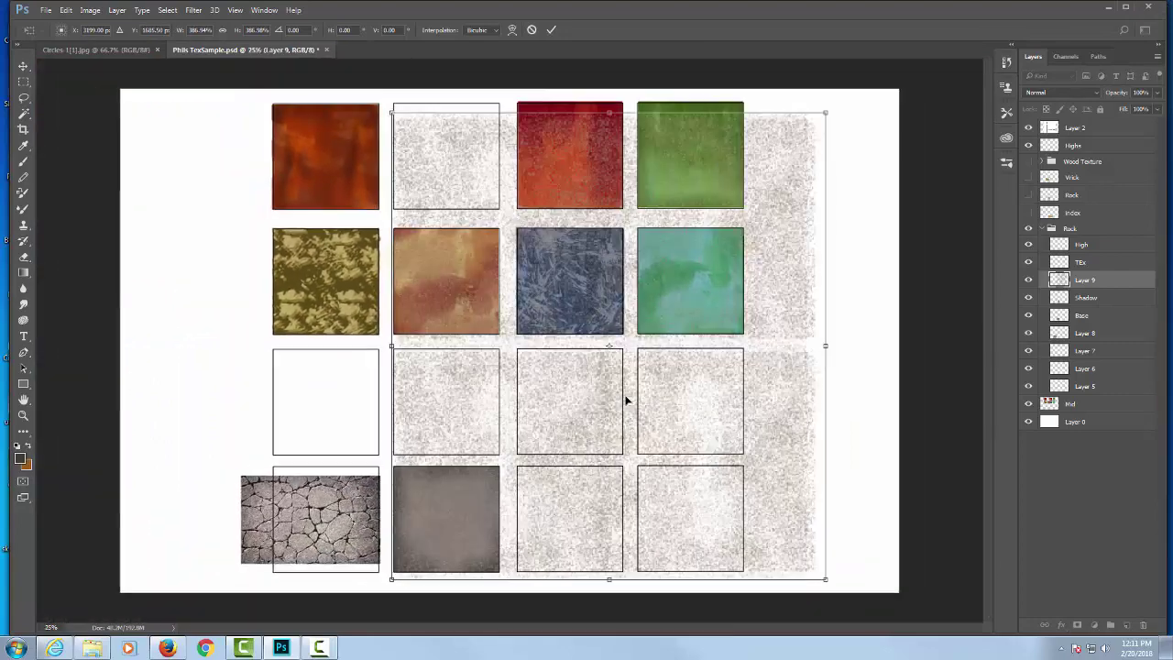
pyautogui.moveTo(825, 114); pyautogui.dragTo(552, 406)
pyautogui.hotkey('ctrl', '+')
pyautogui.hotkey('ctrl', '+')
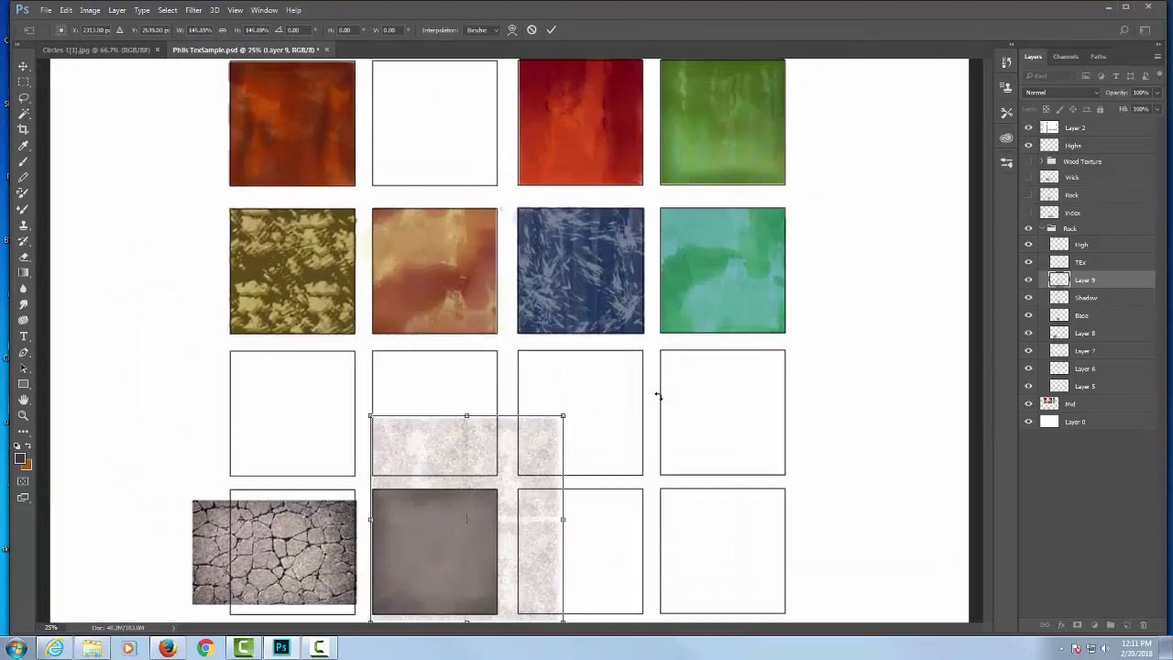
pyautogui.moveTo(653, 335); pyautogui.dragTo(806, 41)
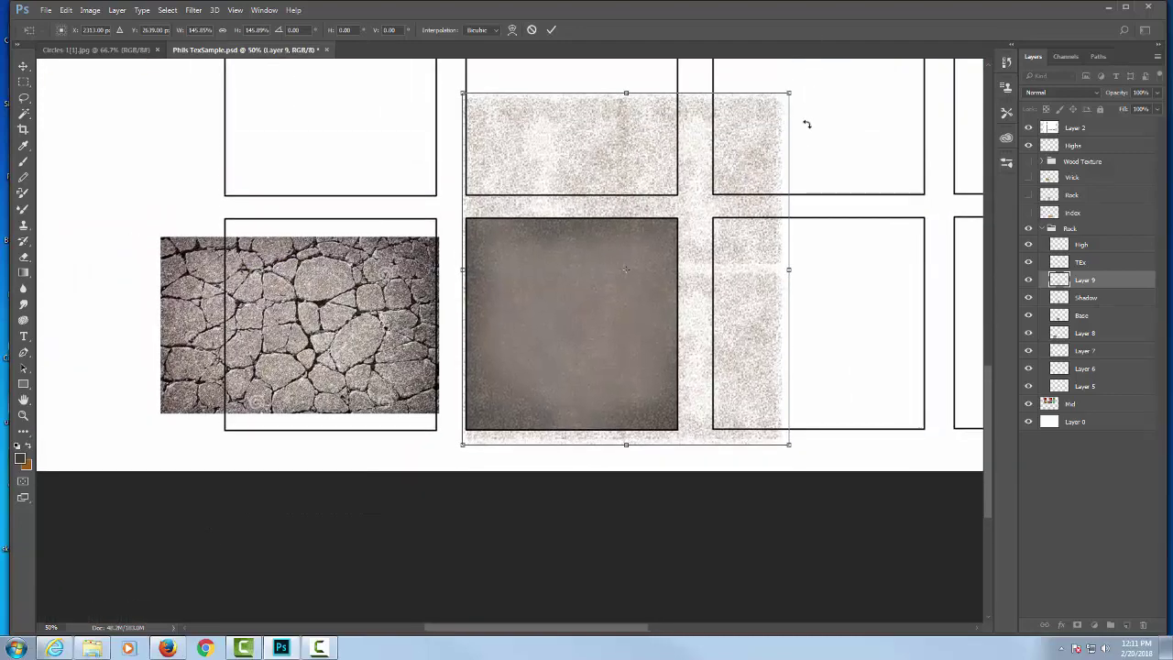
pyautogui.hotkey('ctrl', '+')
pyautogui.hotkey('ctrl', '+')
pyautogui.press('Return')
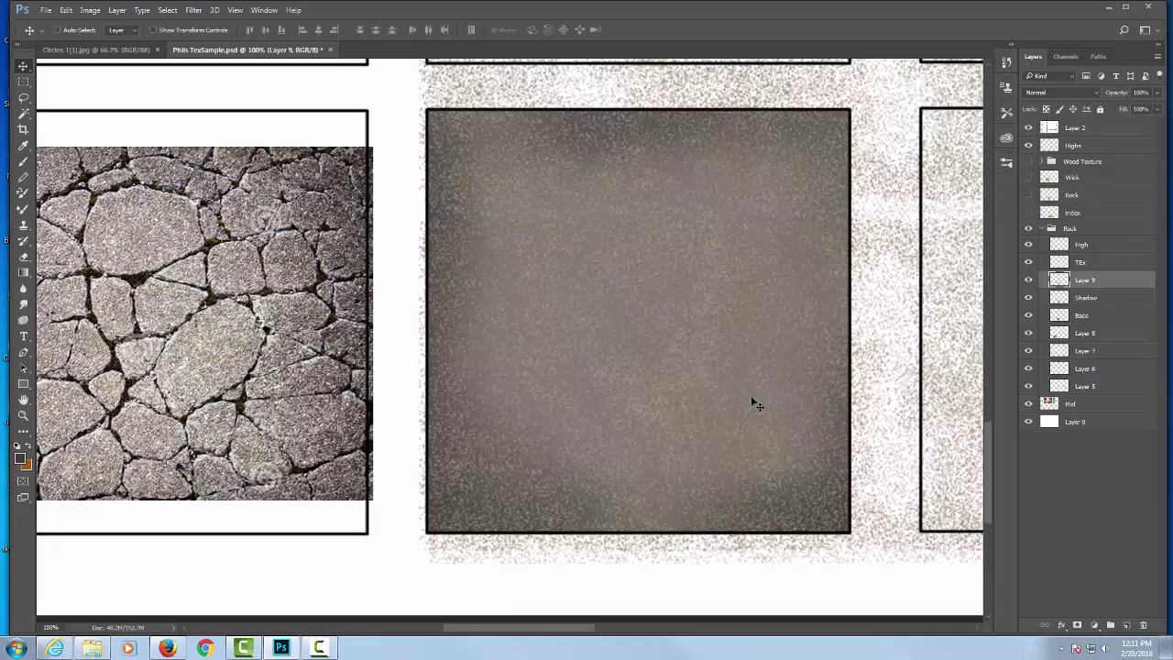
pyautogui.press('ctrl')
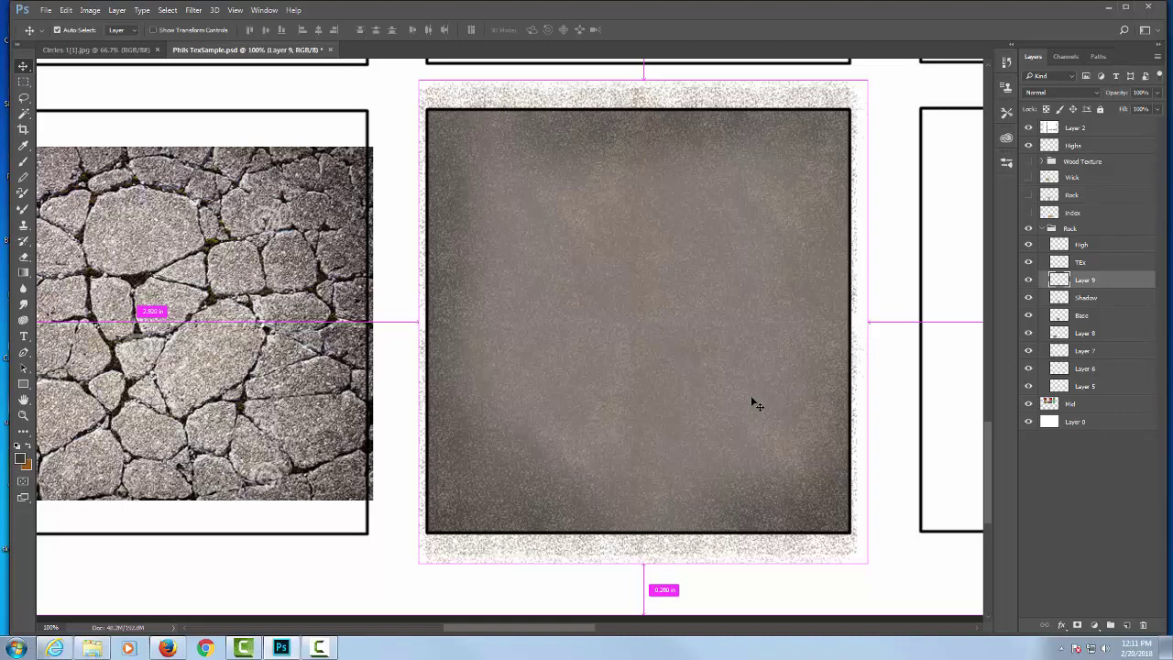
# Set up the Clone Stamp tool with a 150 px brush for blending the stipple layer.
pyautogui.hotkey('ctrl', '-')
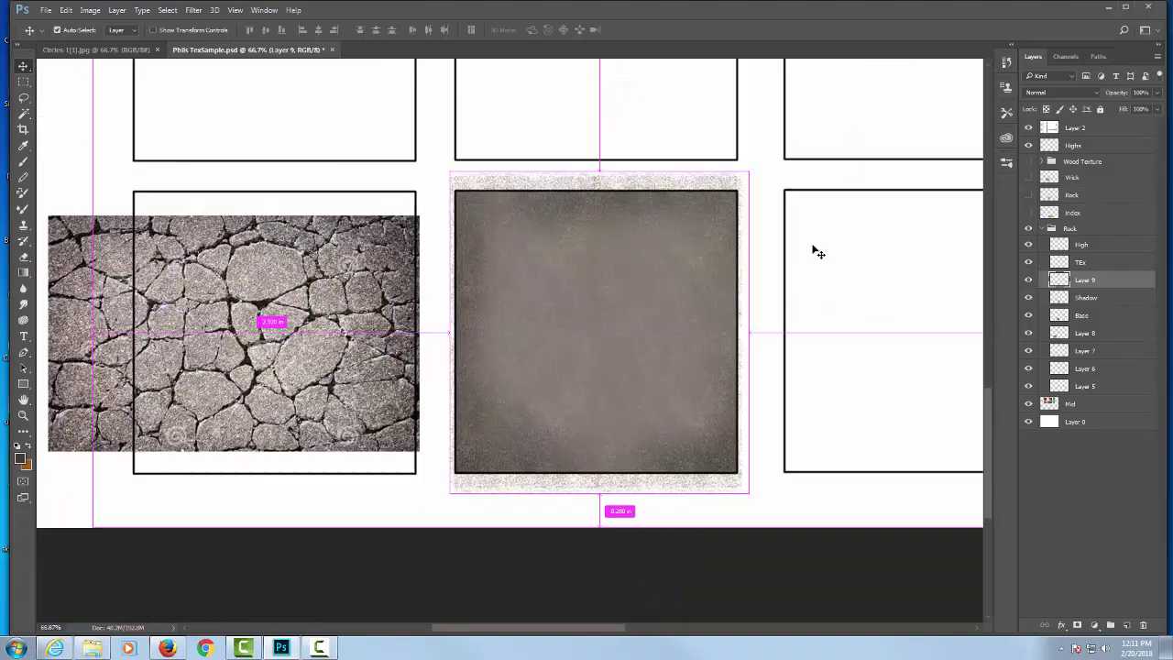
pyautogui.moveTo(752, 226); pyautogui.dragTo(688, 259)
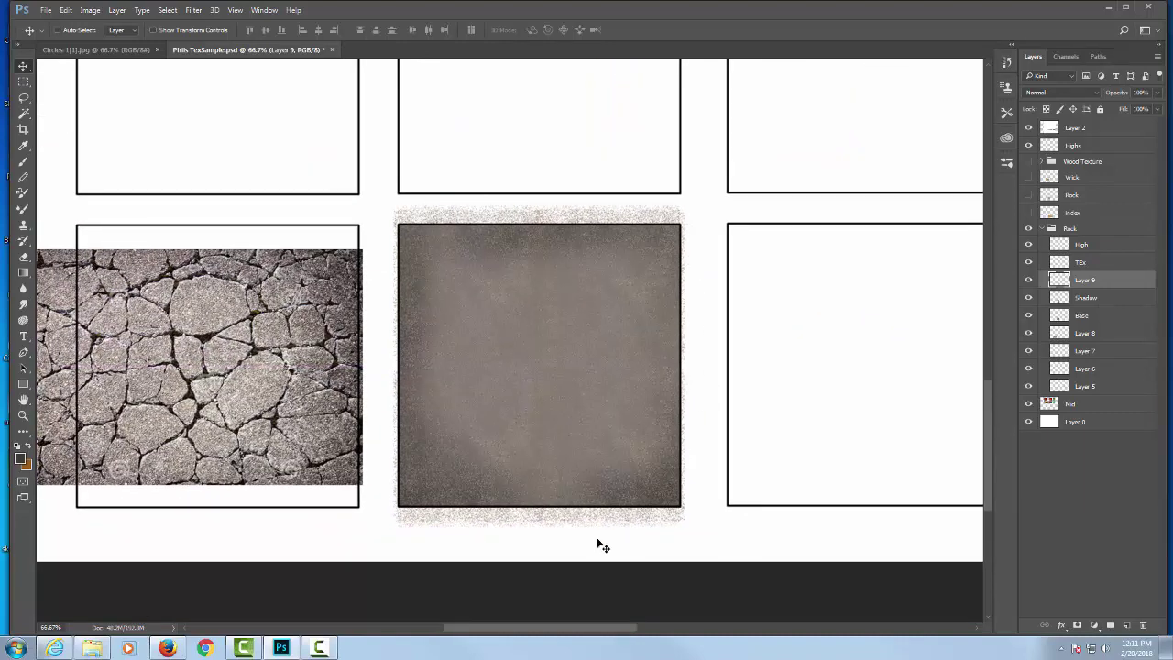
pyautogui.press('s')
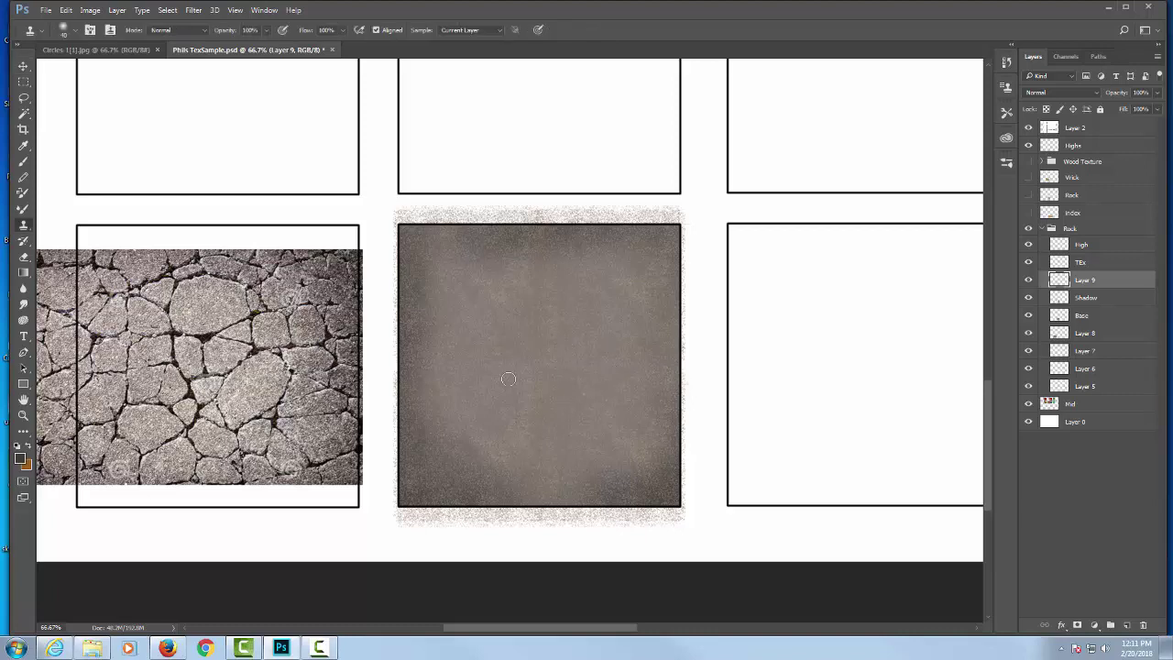
pyautogui.press(']')
pyautogui.press(']')
pyautogui.press(']')
pyautogui.press(']')
pyautogui.press(']')
pyautogui.press(']')
pyautogui.rightClick(24, 227)
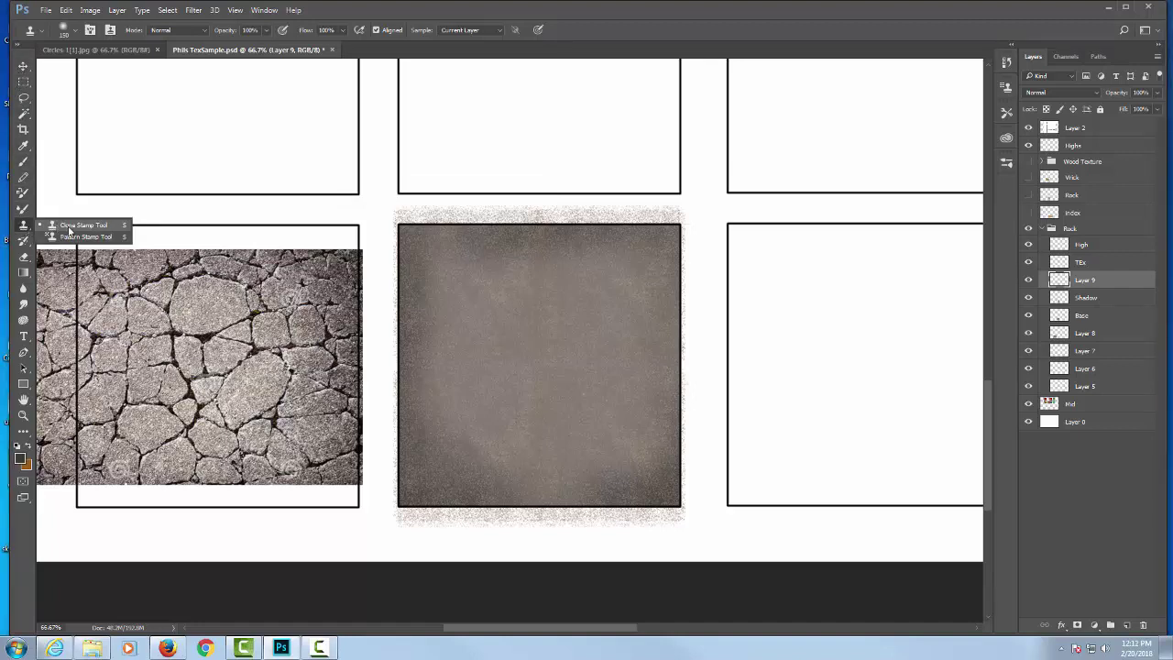
pyautogui.click(69, 227)
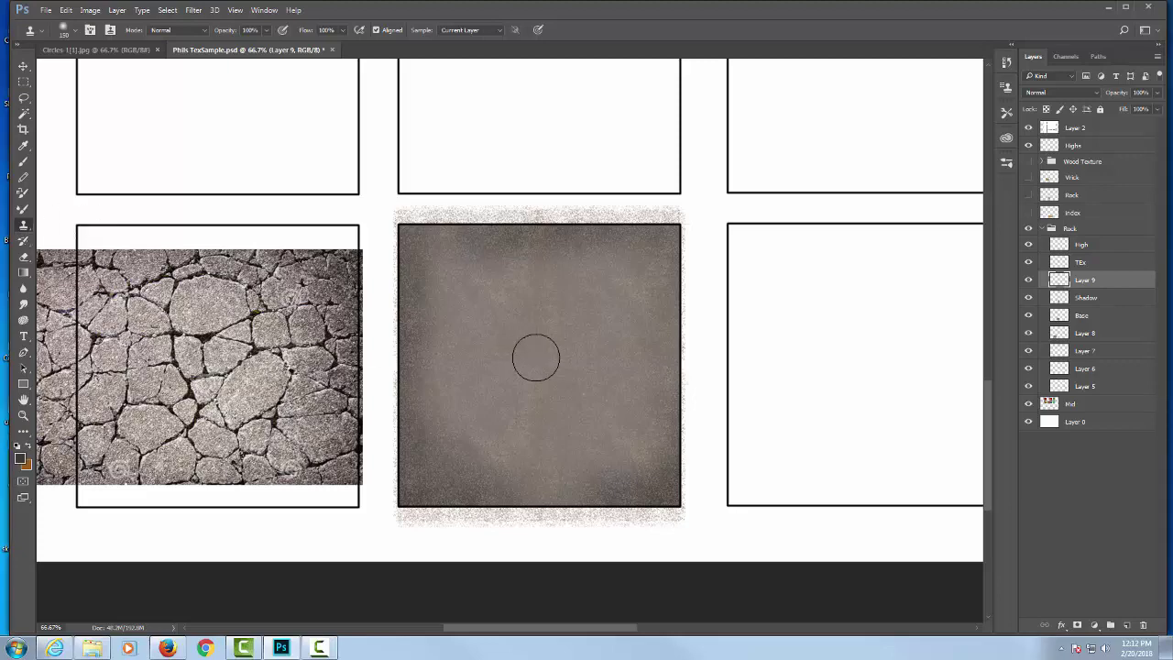
# Clone stipple over the square's left side and upper-left area to break up the visible repetition.
pyautogui.hotkey('ctrl', '+')
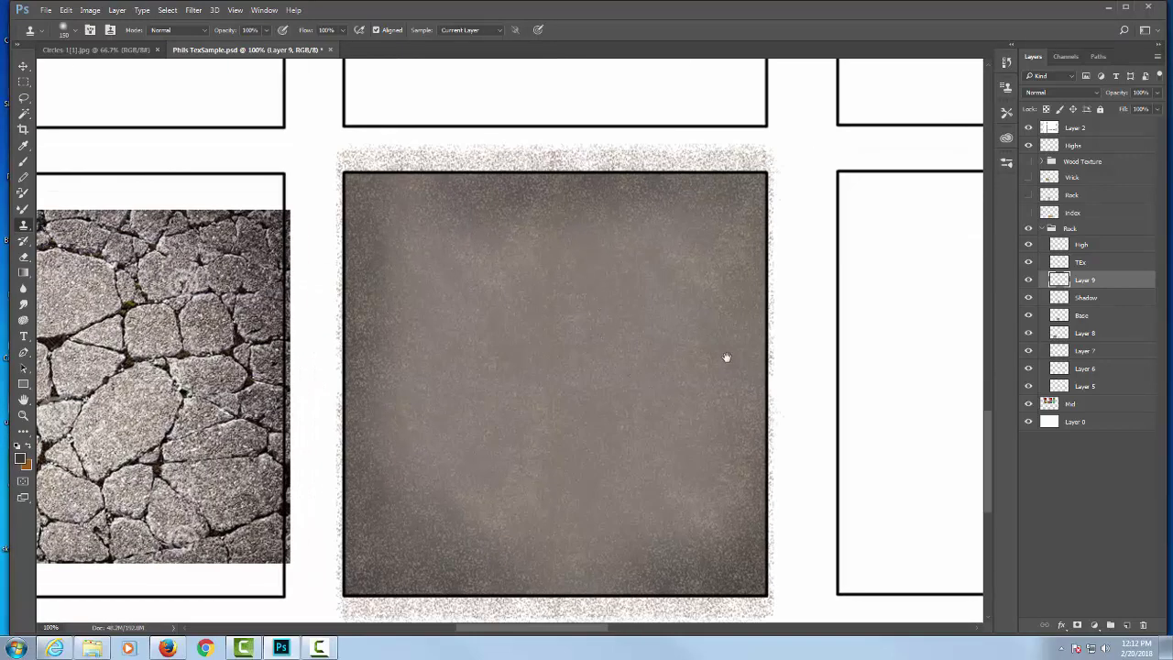
pyautogui.moveTo(725, 358); pyautogui.dragTo(617, 308)
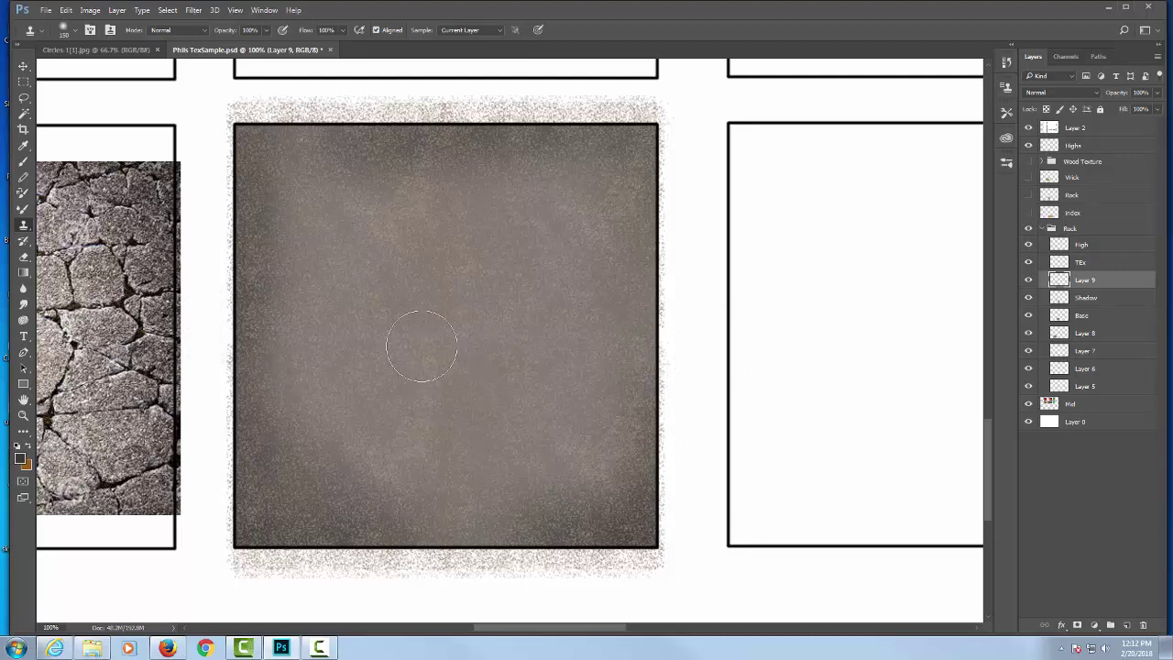
pyautogui.moveTo(421, 347)
pyautogui.mouseDown()
pyautogui.moveTo(406, 333)
pyautogui.moveTo(265, 336)
pyautogui.moveTo(272, 205)
pyautogui.moveTo(297, 144)
pyautogui.moveTo(357, 139)
pyautogui.moveTo(377, 152)
pyautogui.mouseUp()
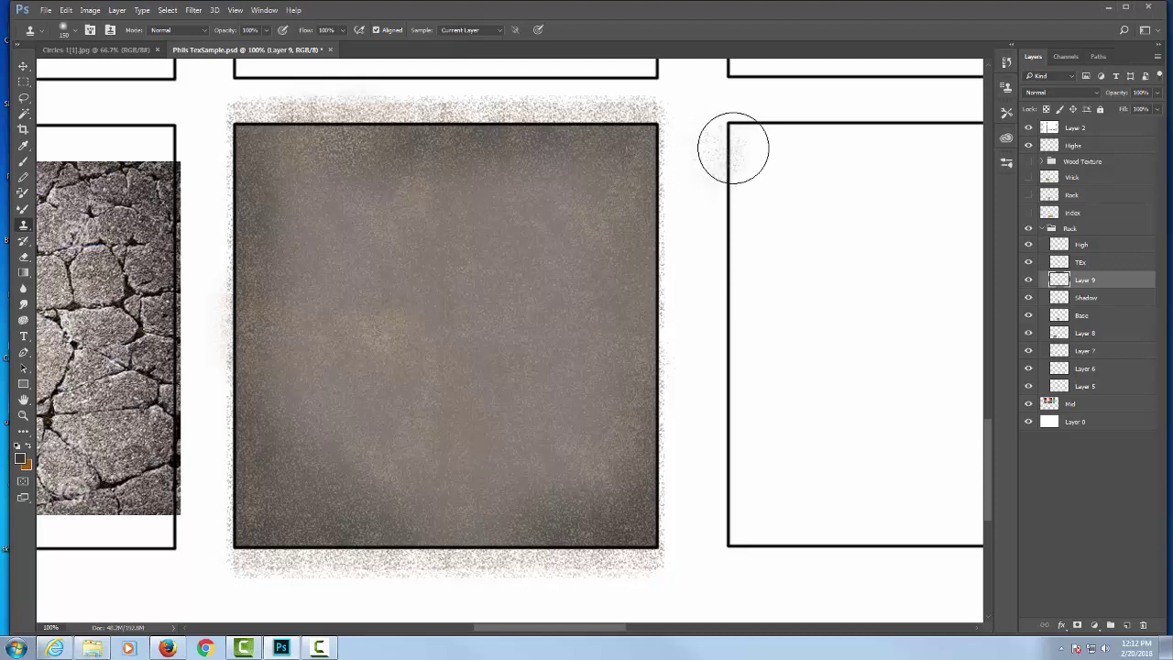
# Try cloning a vertical strip of stipple into the neighbouring blank square and undo it.
pyautogui.moveTo(749, 154)
pyautogui.mouseDown()
pyautogui.moveTo(761, 189)
pyautogui.moveTo(764, 483)
pyautogui.mouseUp()
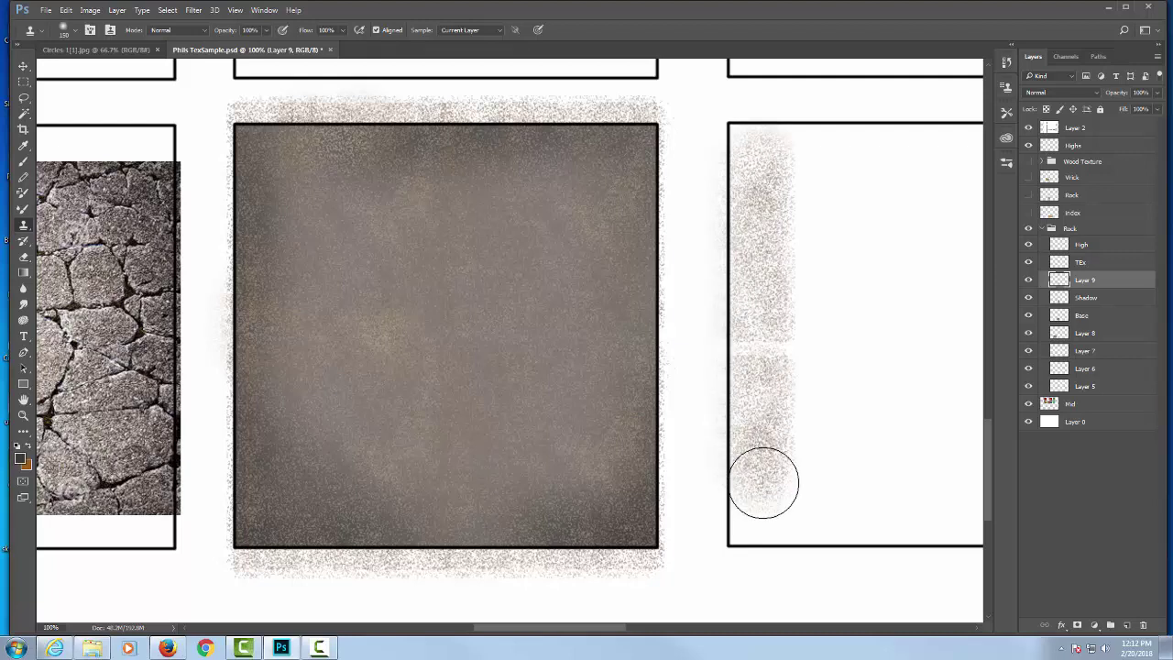
pyautogui.hotkey('ctrl', 'z')
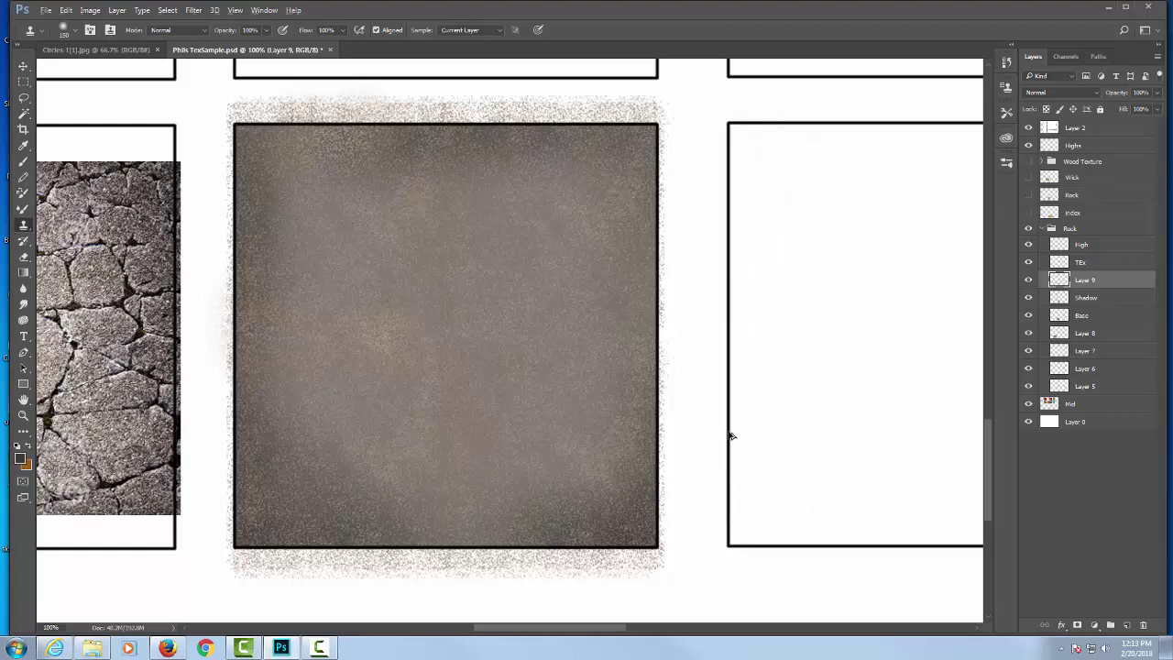
# Clone more stipple along the square's upper edge towards the upper-right corner.
pyautogui.moveTo(555, 309); pyautogui.dragTo(539, 370)
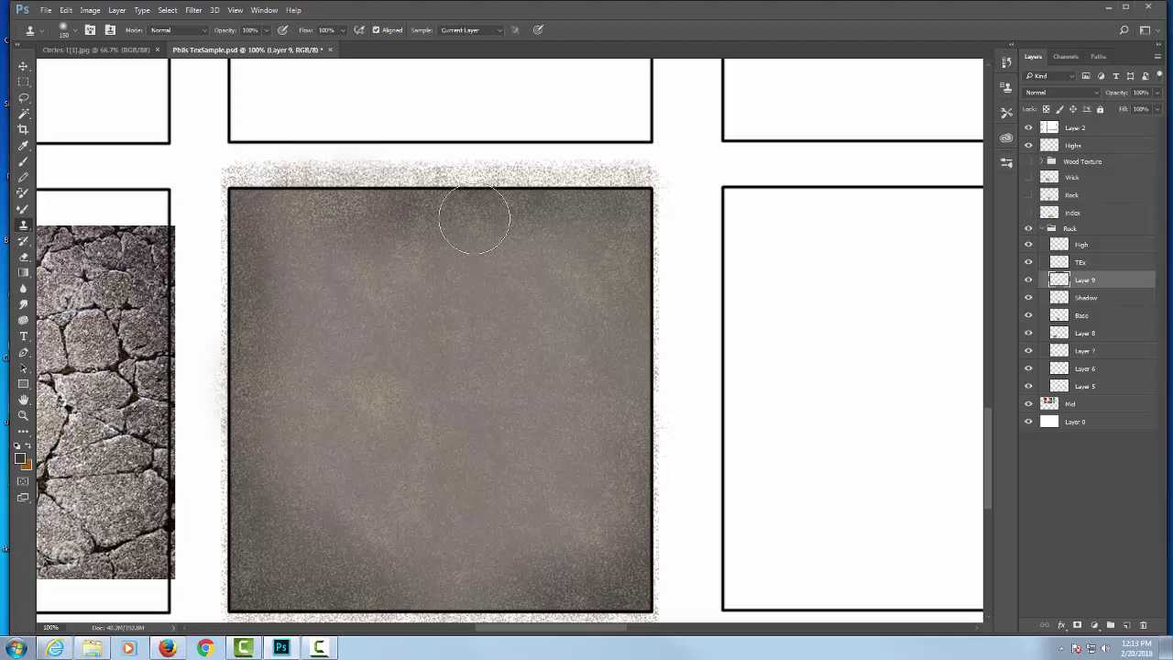
pyautogui.moveTo(474, 219)
pyautogui.mouseDown()
pyautogui.moveTo(527, 222)
pyautogui.moveTo(551, 188)
pyautogui.moveTo(528, 206)
pyautogui.moveTo(576, 270)
pyautogui.moveTo(637, 274)
pyautogui.moveTo(587, 243)
pyautogui.moveTo(633, 195)
pyautogui.moveTo(655, 275)
pyautogui.mouseUp()
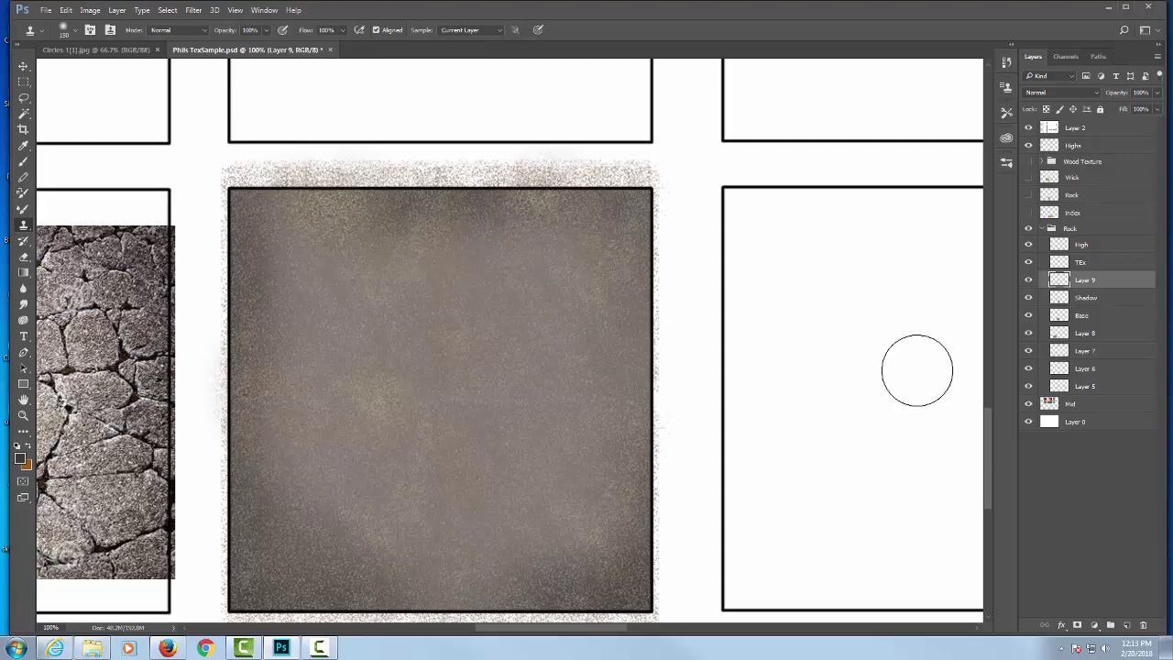
pyautogui.moveTo(587, 566); pyautogui.dragTo(670, 450)
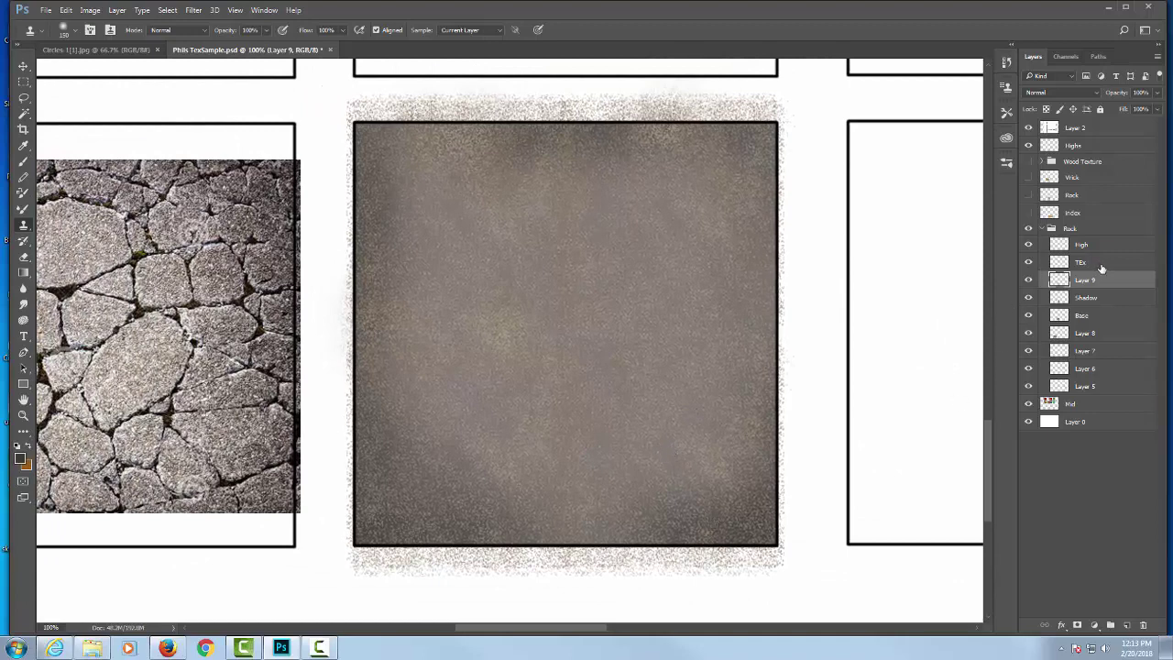
# Add a new layer above TEx in the Rock group and name it Crack.
pyautogui.press('b')
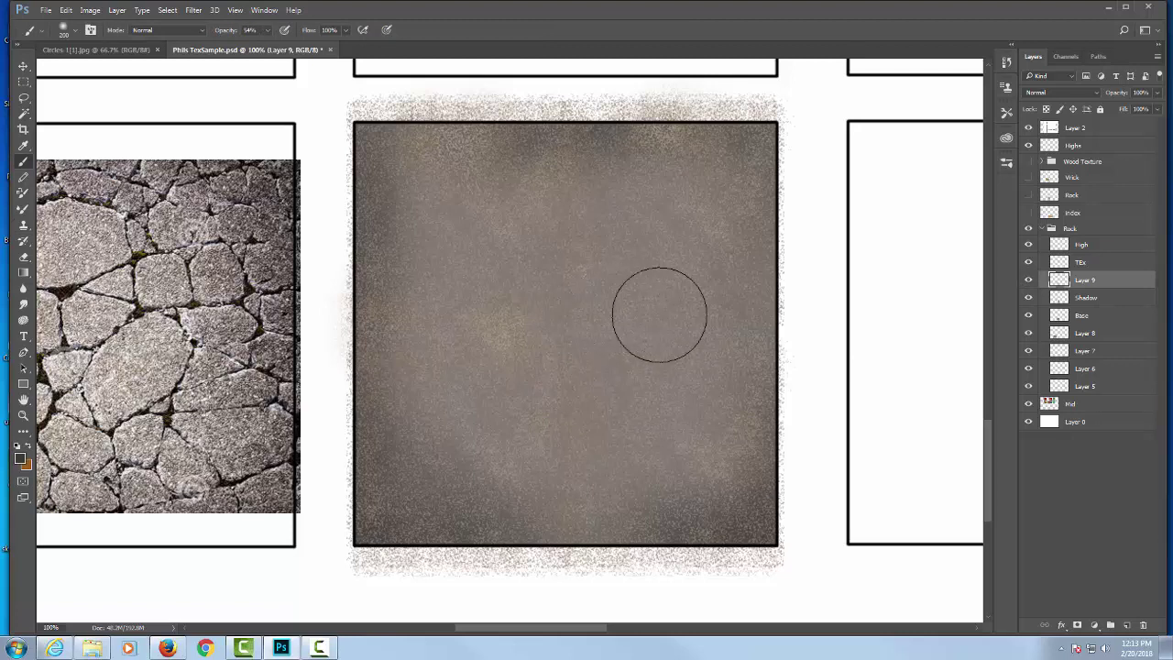
pyautogui.click(1096, 263)
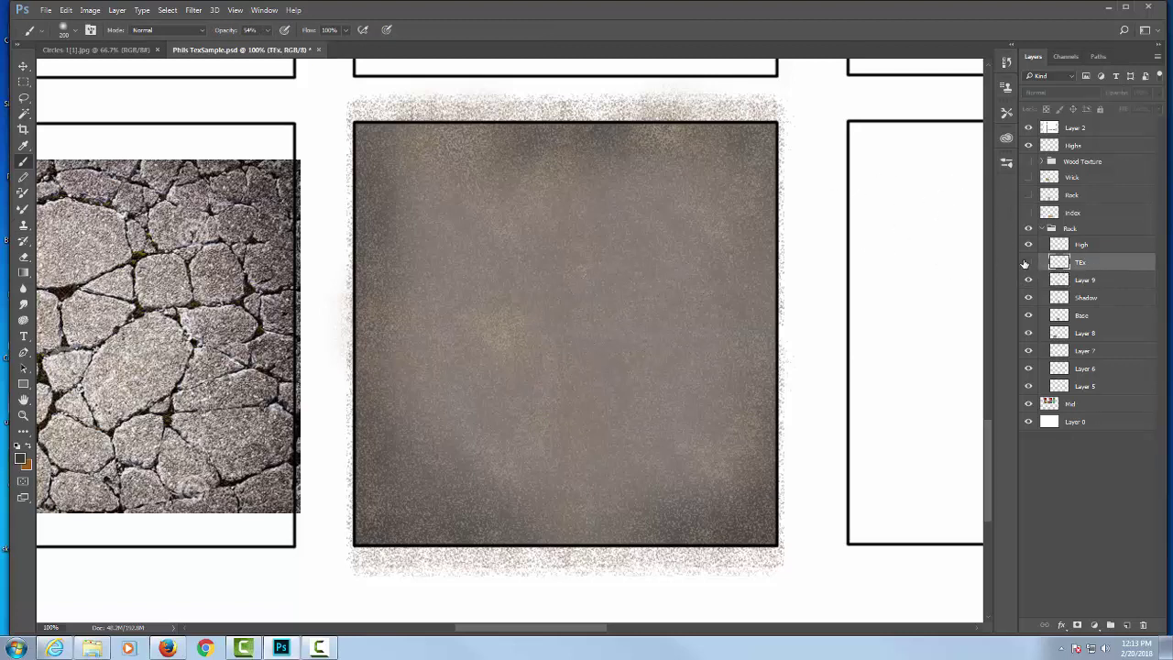
pyautogui.scroll(1, 605, 448)
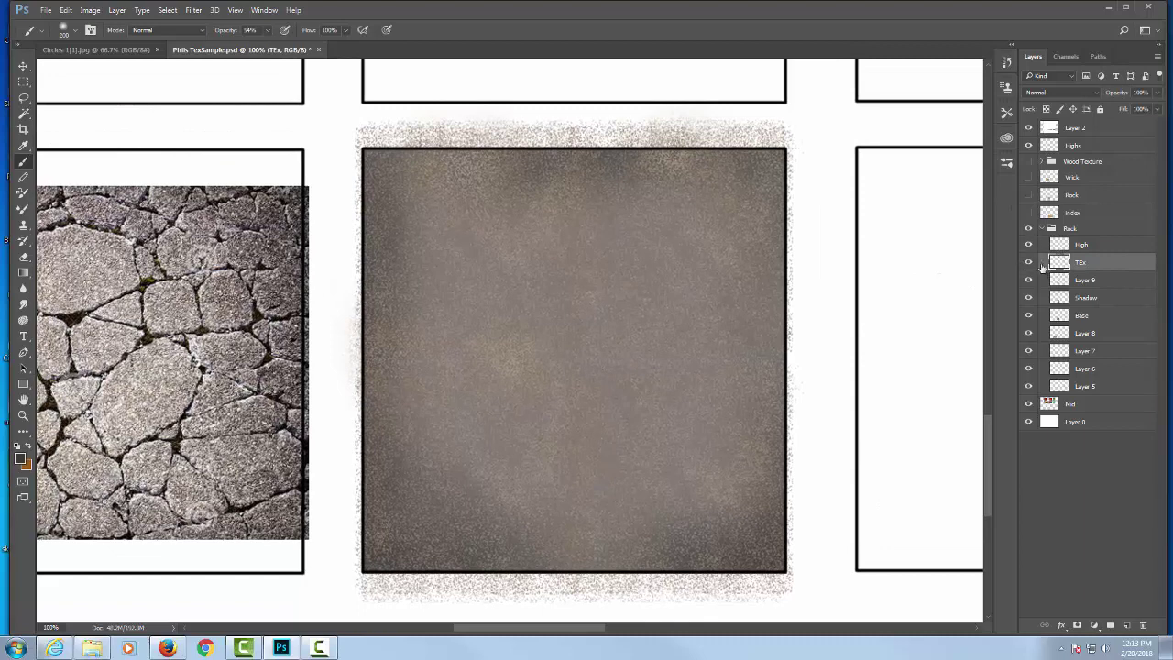
pyautogui.click(1128, 625)
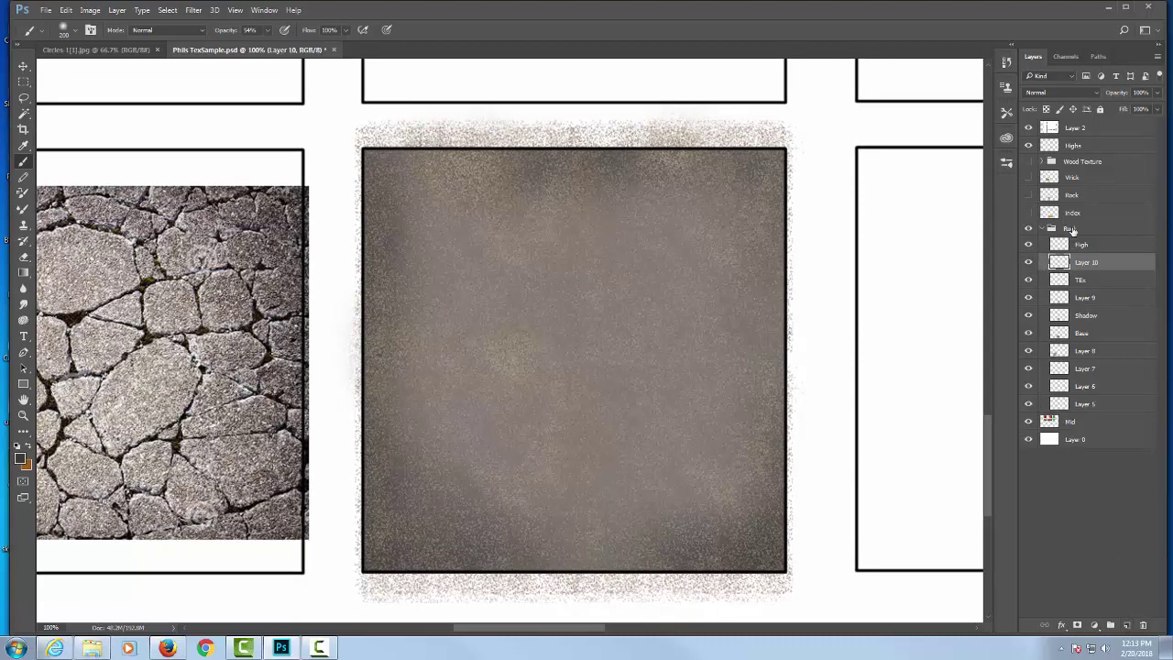
pyautogui.doubleClick(1090, 263)
pyautogui.write('Crack')
pyautogui.press('Return')
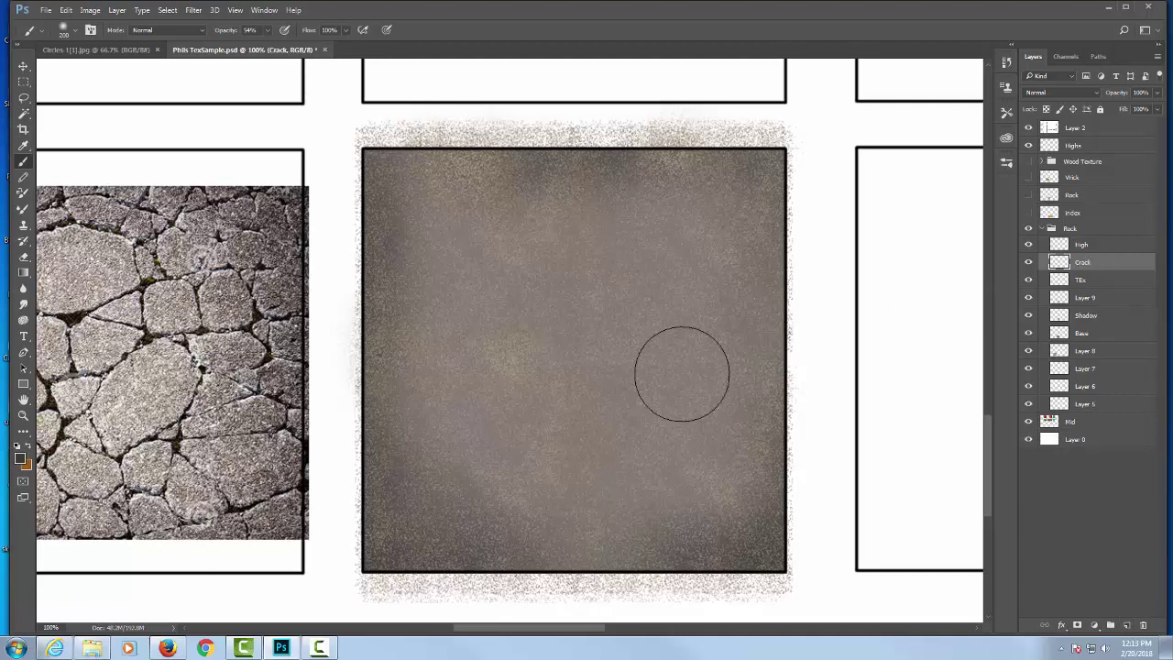
# Switch from the soft 200 px brush to the textured 25 px drawing brush for painting cracks.
pyautogui.rightClick(596, 278)
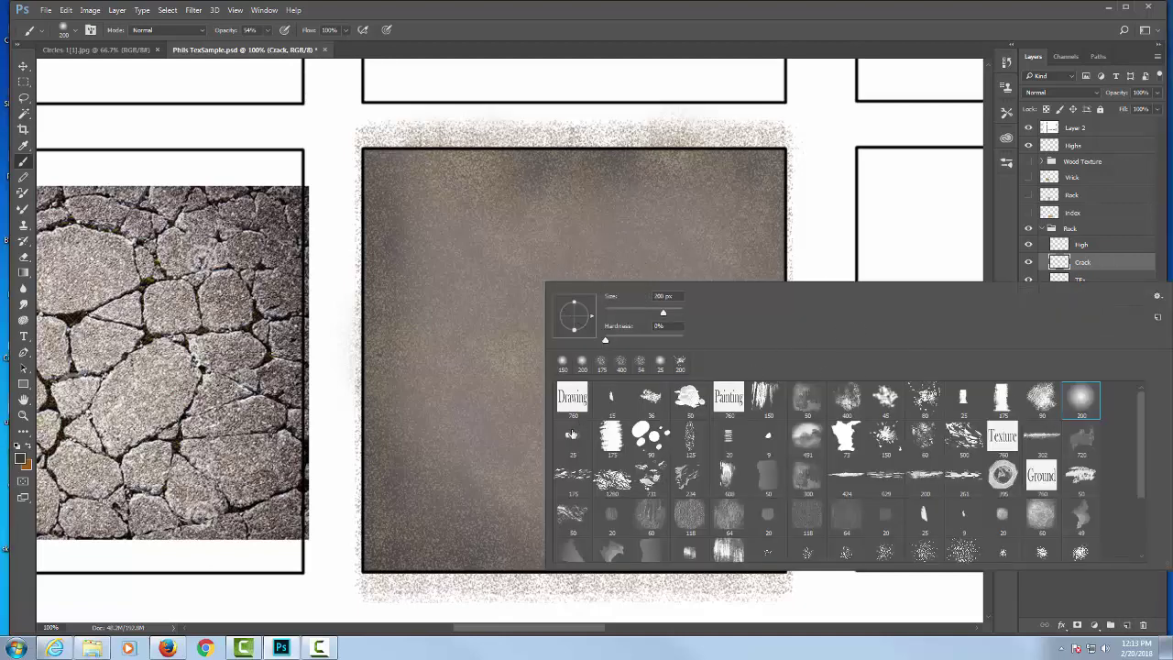
pyautogui.click(572, 438)
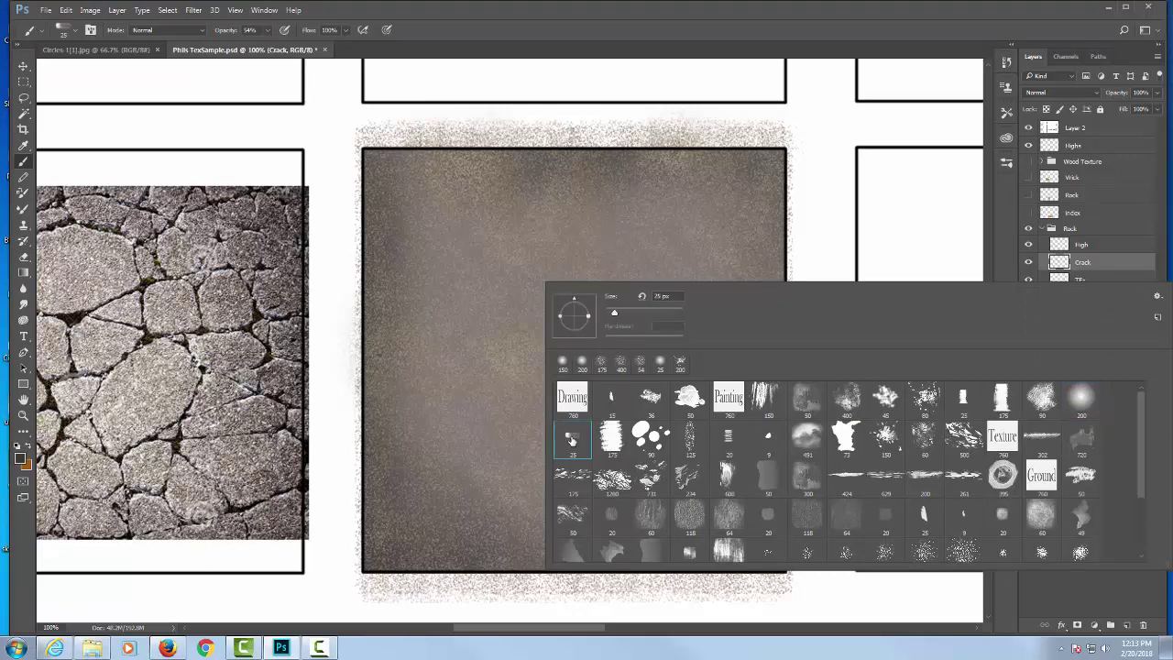
pyautogui.click(842, 166)
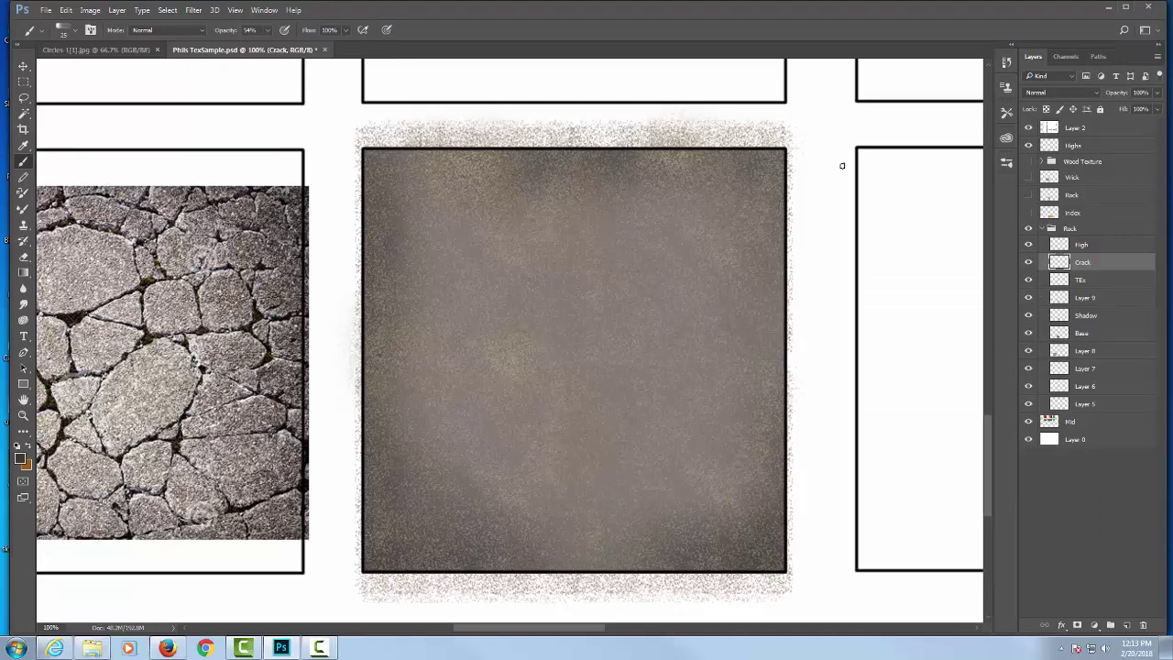
pyautogui.click(20, 458)
pyautogui.moveTo(435, 291); pyautogui.dragTo(431, 306)
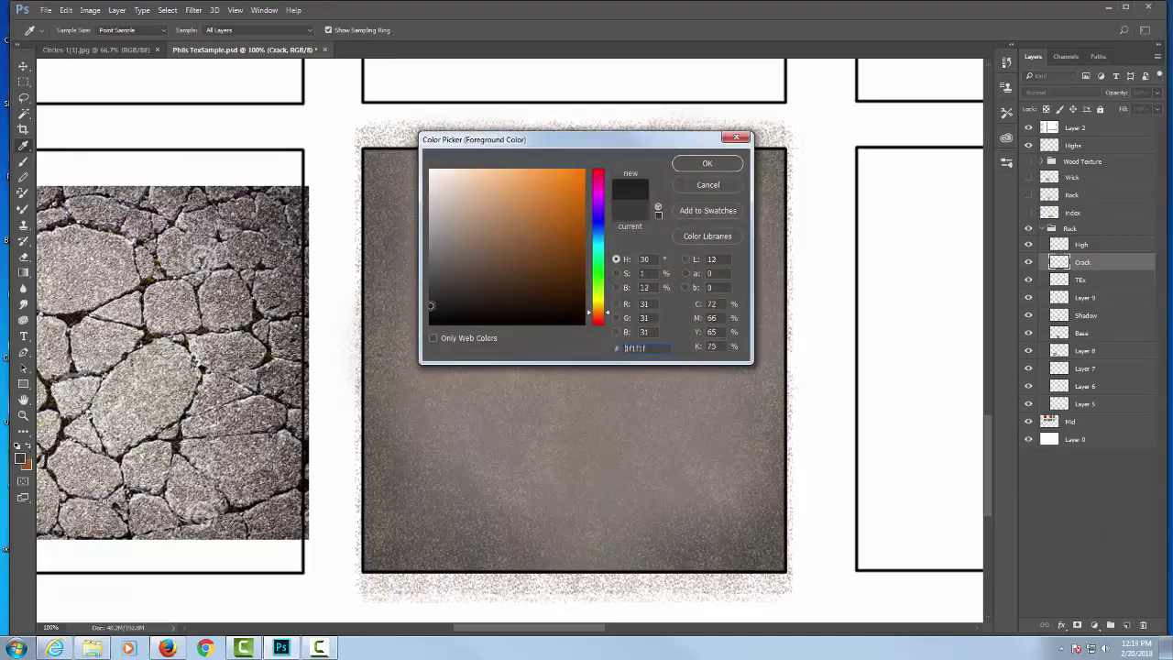
pyautogui.click(736, 137)
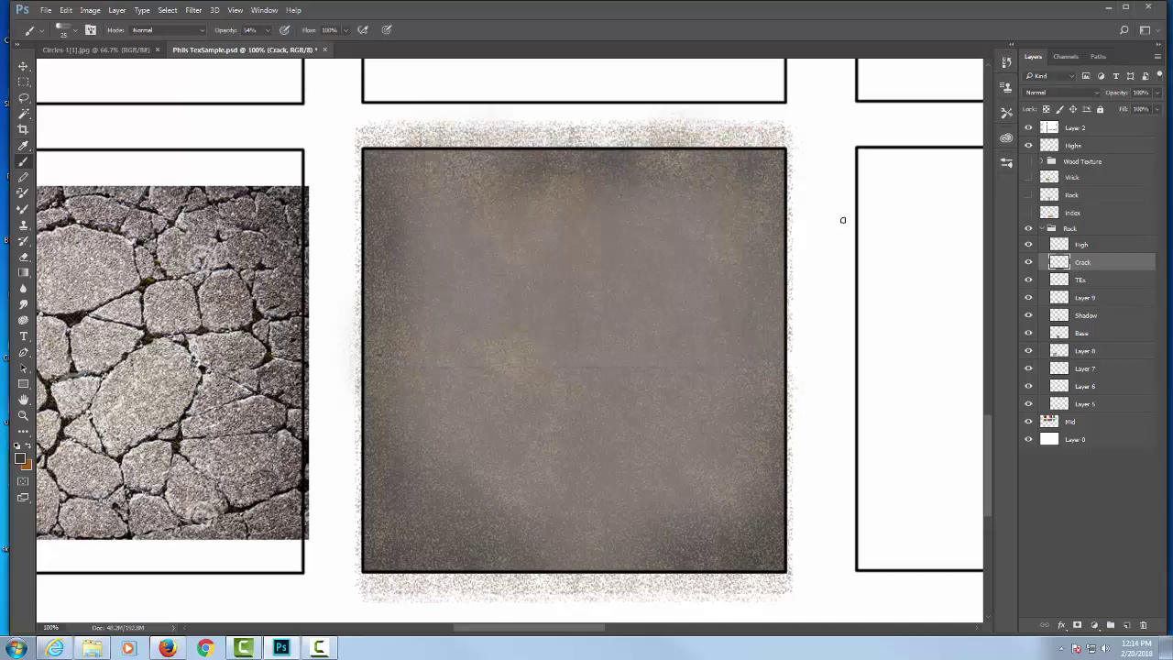
# Paint gray test strokes beside the textured square and in the neighbouring blank square to try out the brush.
pyautogui.moveTo(828, 240)
pyautogui.mouseDown()
pyautogui.moveTo(830, 262)
pyautogui.moveTo(837, 216)
pyautogui.moveTo(836, 322)
pyautogui.moveTo(920, 314)
pyautogui.mouseUp()
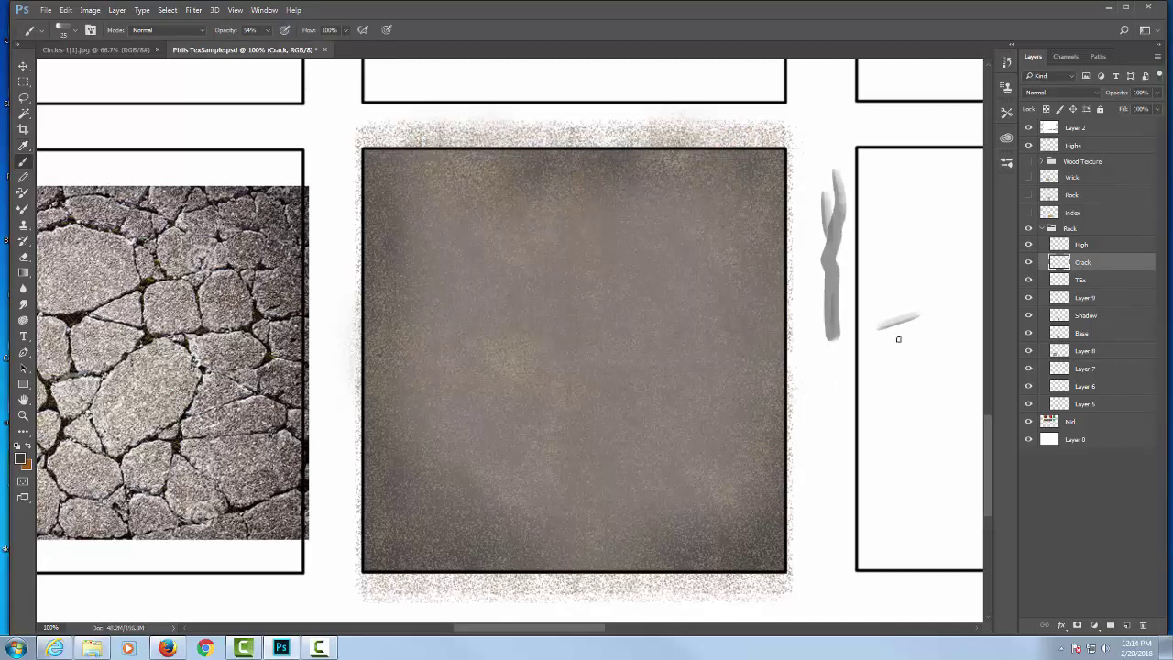
pyautogui.moveTo(869, 394); pyautogui.dragTo(929, 426)
pyautogui.moveTo(902, 491); pyautogui.dragTo(825, 467)
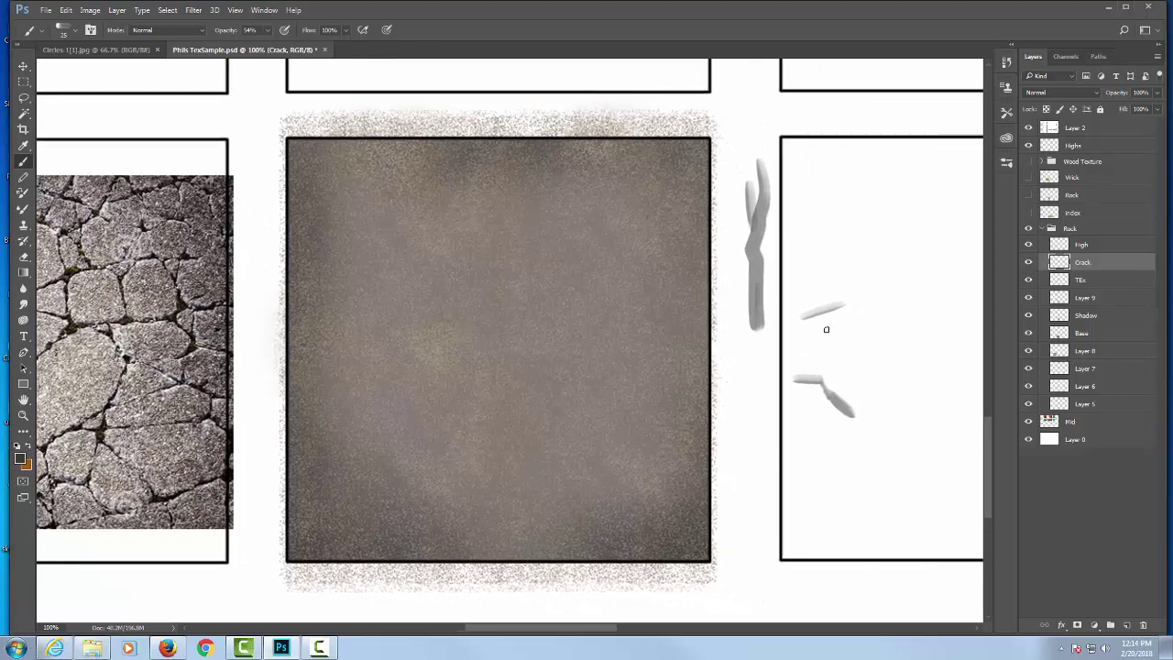
pyautogui.moveTo(823, 348); pyautogui.dragTo(898, 376)
pyautogui.moveTo(854, 153); pyautogui.dragTo(848, 295)
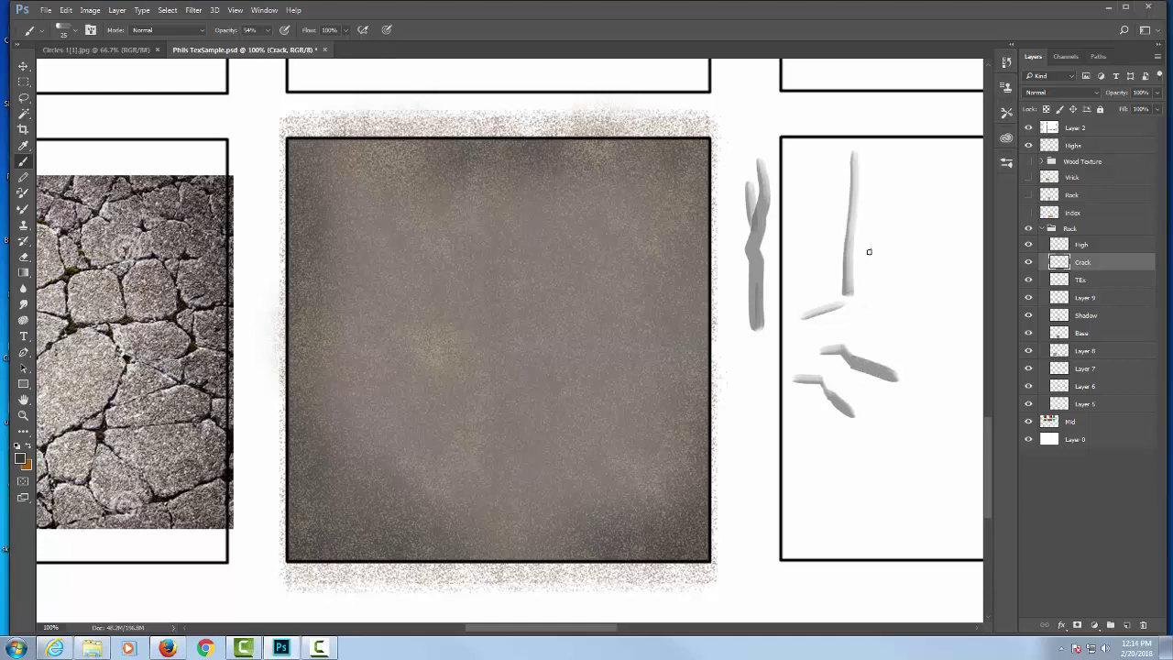
# Set the foreground colour to black (000000) and the brush opacity to 100%, testing strokes in the neighbouring blank square.
pyautogui.click(20, 458)
pyautogui.moveTo(470, 302); pyautogui.dragTo(424, 325)
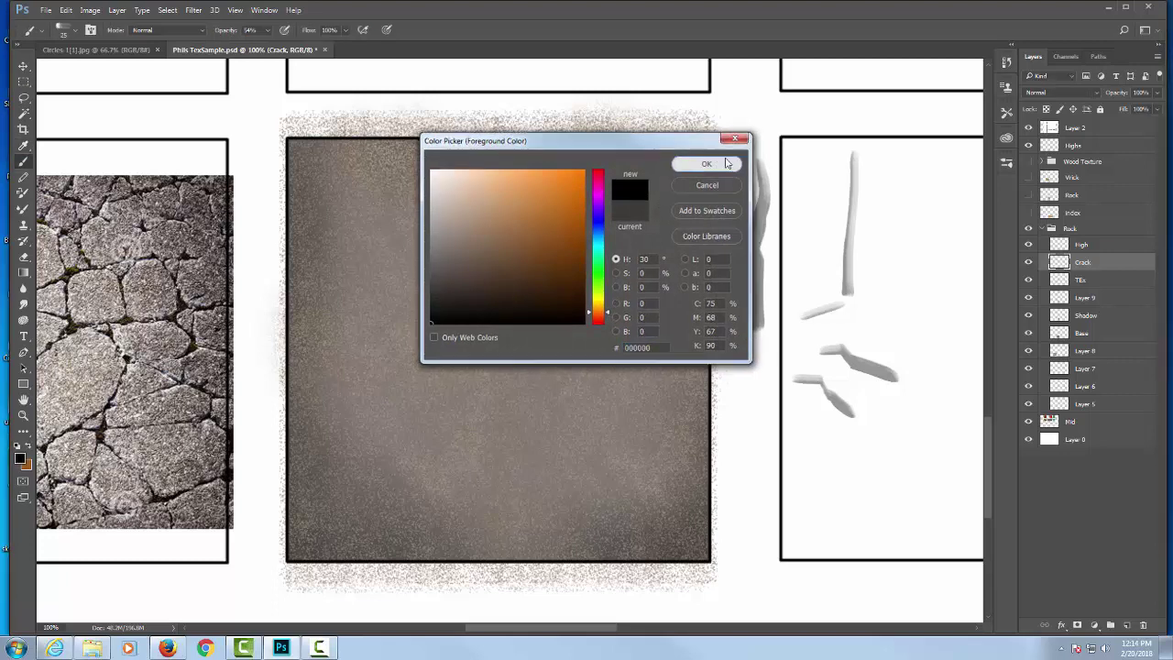
pyautogui.click(707, 164)
pyautogui.moveTo(886, 244)
pyautogui.mouseDown()
pyautogui.moveTo(939, 366)
pyautogui.moveTo(921, 403)
pyautogui.moveTo(930, 418)
pyautogui.mouseUp()
pyautogui.press('0')
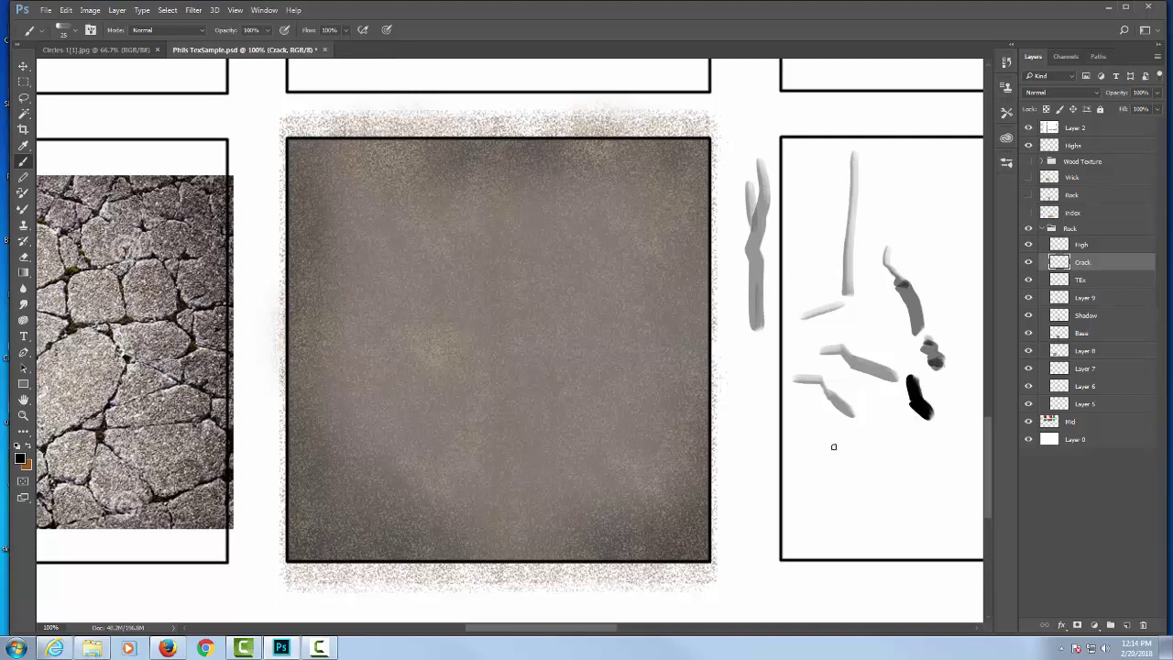
# Paint black strokes of varying pressure in the blank square and a long arc above its corner as brush tests.
pyautogui.moveTo(818, 442); pyautogui.dragTo(899, 473)
pyautogui.moveTo(914, 484); pyautogui.dragTo(932, 504)
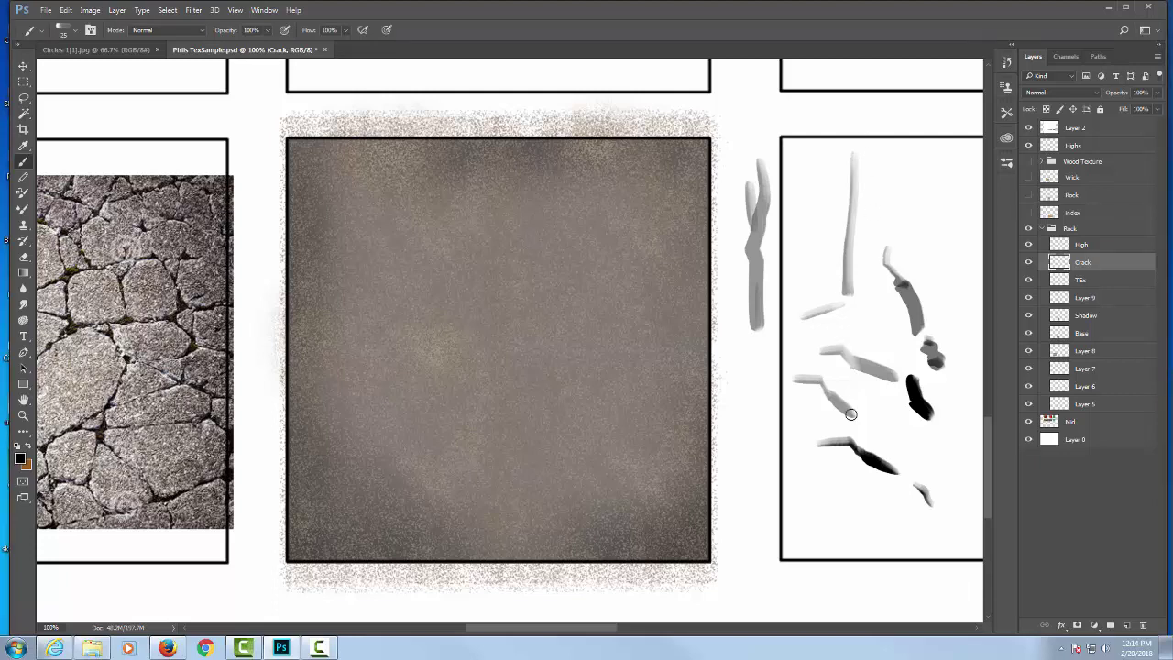
pyautogui.moveTo(884, 154)
pyautogui.mouseDown()
pyautogui.moveTo(818, 123)
pyautogui.moveTo(752, 157)
pyautogui.moveTo(754, 213)
pyautogui.mouseUp()
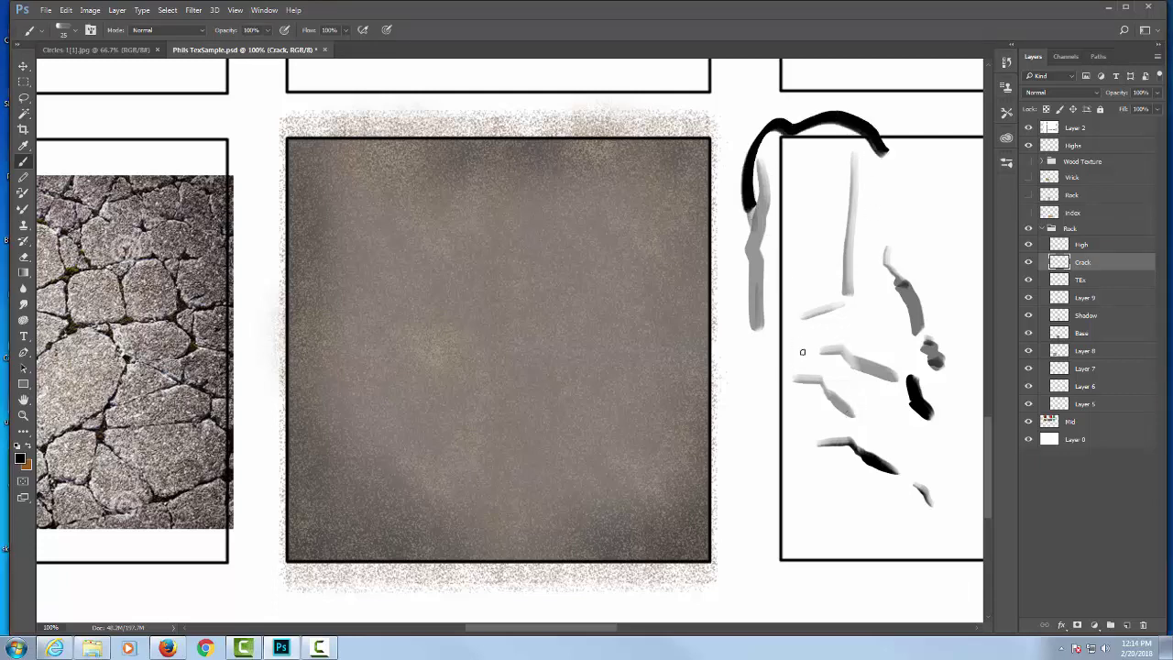
# Lasso all the test strokes around the blank square, delete them from the Crack layer and deselect.
pyautogui.press('l')
pyautogui.moveTo(912, 108)
pyautogui.mouseDown()
pyautogui.moveTo(872, 89)
pyautogui.moveTo(758, 112)
pyautogui.moveTo(736, 162)
pyautogui.moveTo(740, 352)
pyautogui.moveTo(785, 512)
pyautogui.moveTo(963, 282)
pyautogui.moveTo(890, 94)
pyautogui.mouseUp()
pyautogui.press('Delete')
pyautogui.hotkey('ctrl', 'd')
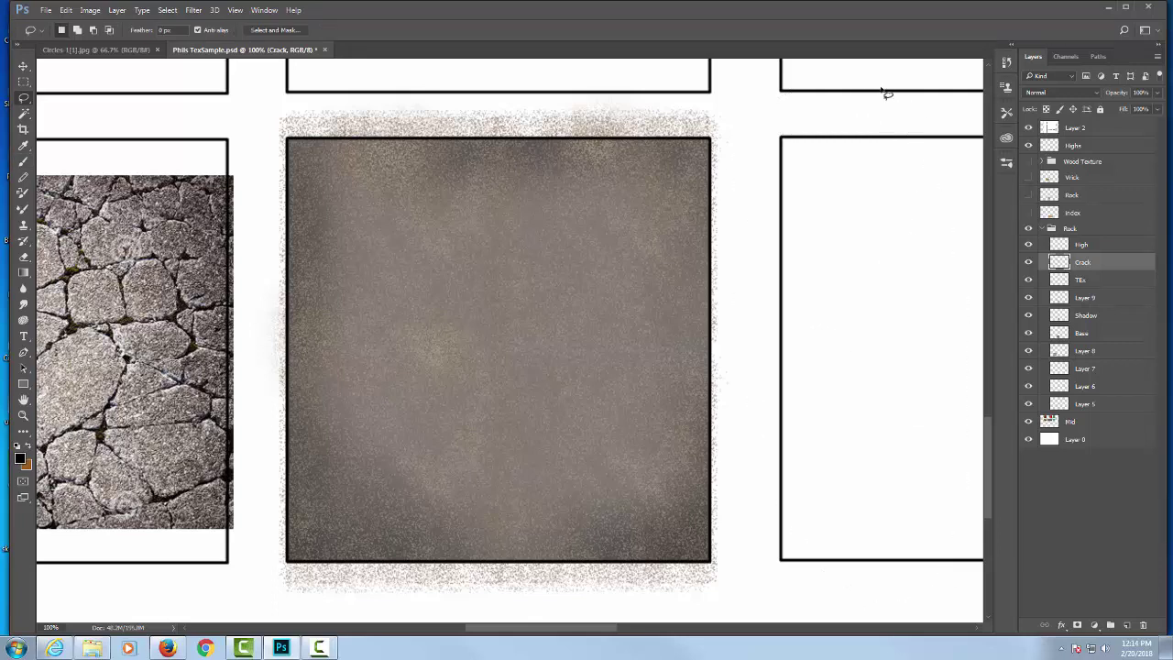
# Enlarge the brush and paint a jagged black main crack diagonally from the square's upper-left edge to its lower-right edge, redoing the middle stretch.
pyautogui.press('b')
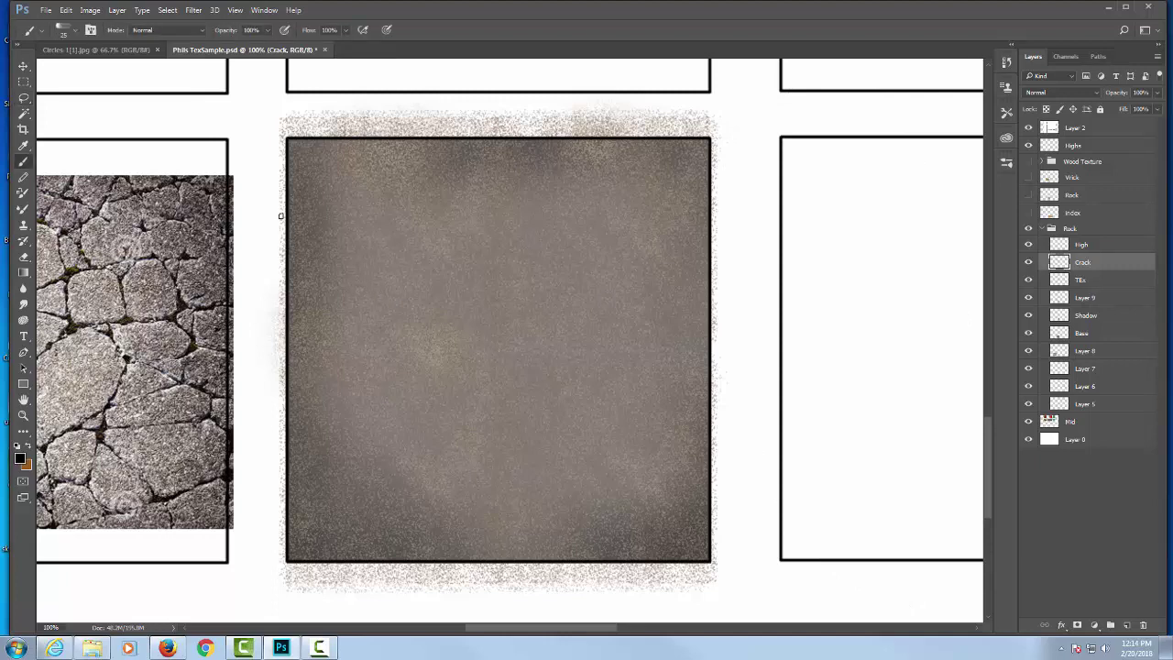
pyautogui.press(']')
pyautogui.press(']')
pyautogui.press(']')
pyautogui.press(']')
pyautogui.moveTo(275, 198)
pyautogui.mouseDown()
pyautogui.moveTo(325, 232)
pyautogui.moveTo(346, 228)
pyautogui.moveTo(370, 267)
pyautogui.moveTo(369, 256)
pyautogui.moveTo(471, 311)
pyautogui.moveTo(543, 316)
pyautogui.moveTo(614, 367)
pyautogui.mouseUp()
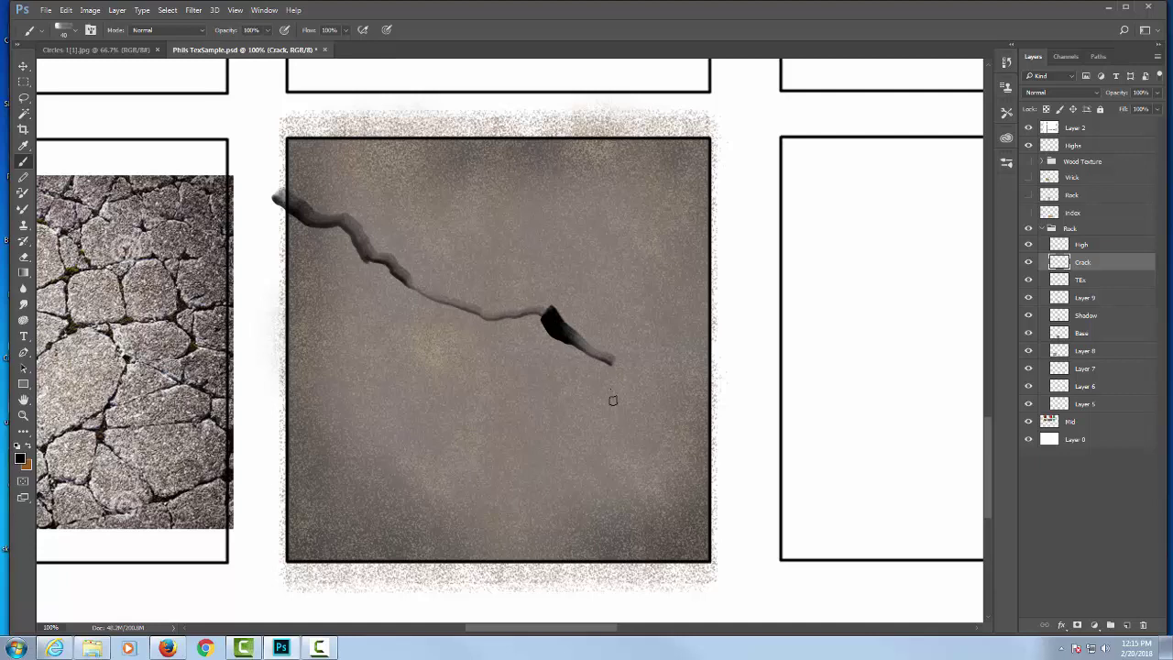
pyautogui.hotkey('ctrl', 'z')
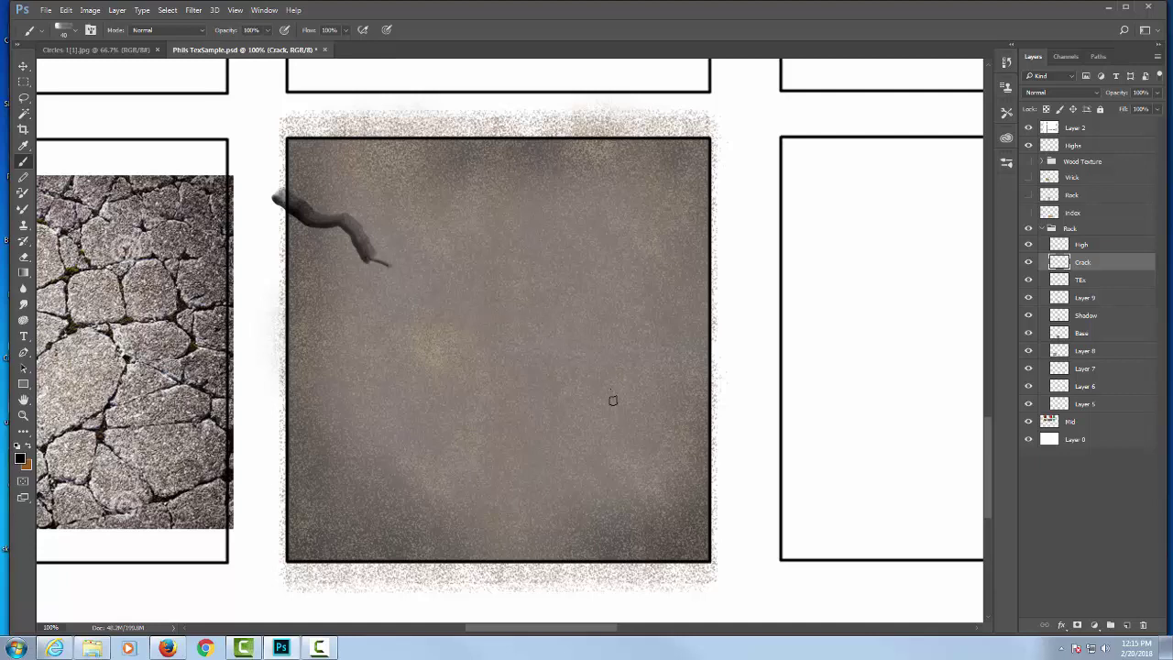
pyautogui.moveTo(364, 256)
pyautogui.mouseDown()
pyautogui.moveTo(459, 289)
pyautogui.moveTo(490, 337)
pyautogui.moveTo(596, 341)
pyautogui.moveTo(674, 413)
pyautogui.moveTo(726, 439)
pyautogui.mouseUp()
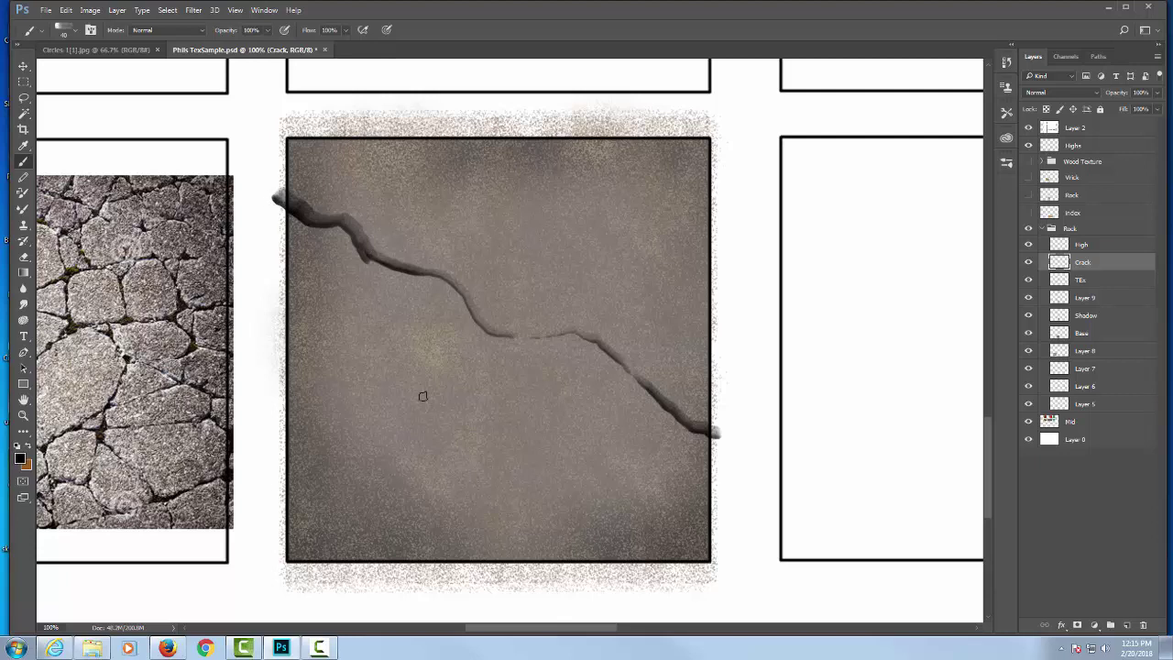
# Compare the square with and without the Crack layer, and soften the crack's upper-left stretch with the Eraser at 30% opacity.
pyautogui.click(1028, 263)
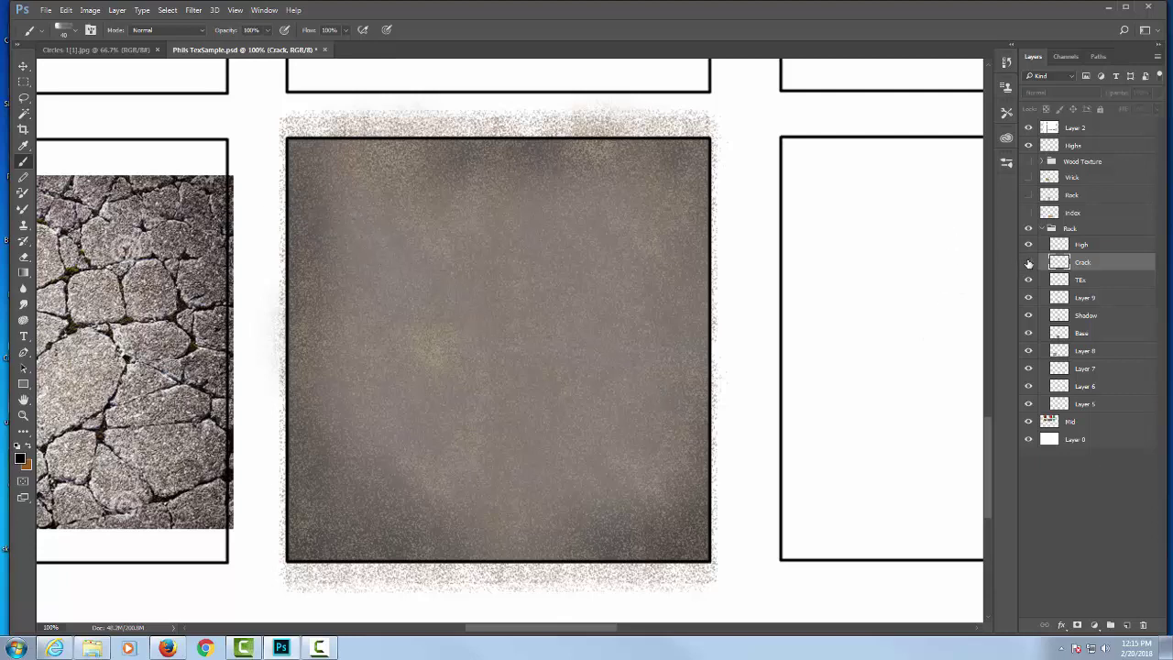
pyautogui.click(1028, 263)
pyautogui.click(1028, 263)
pyautogui.click(1027, 264)
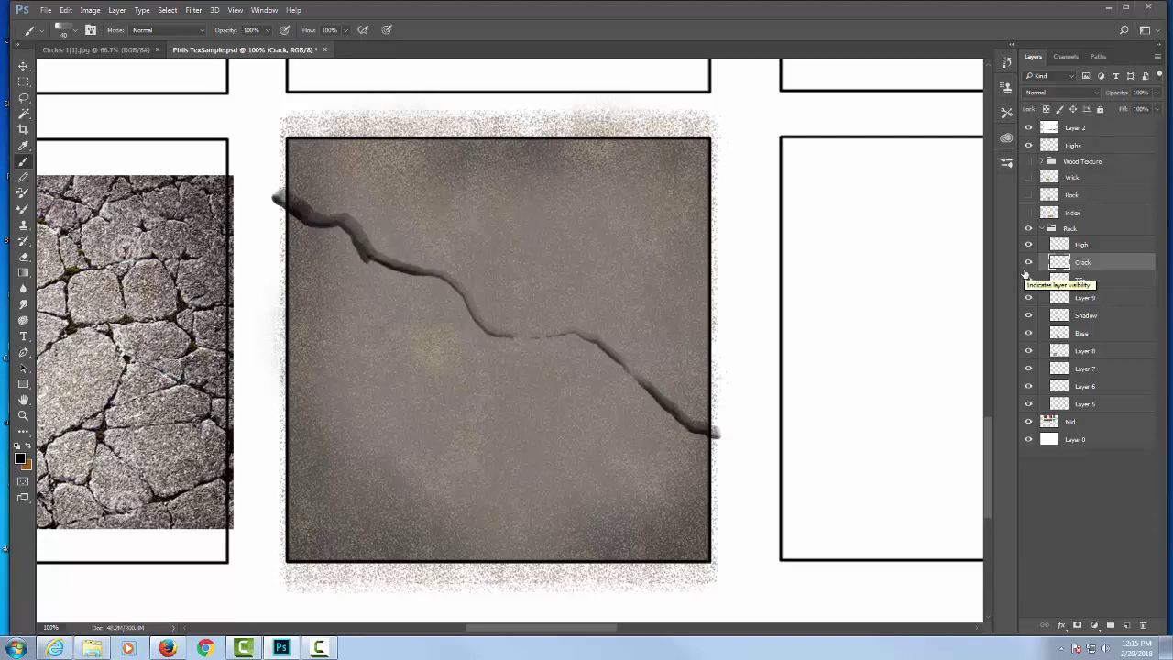
pyautogui.press('e')
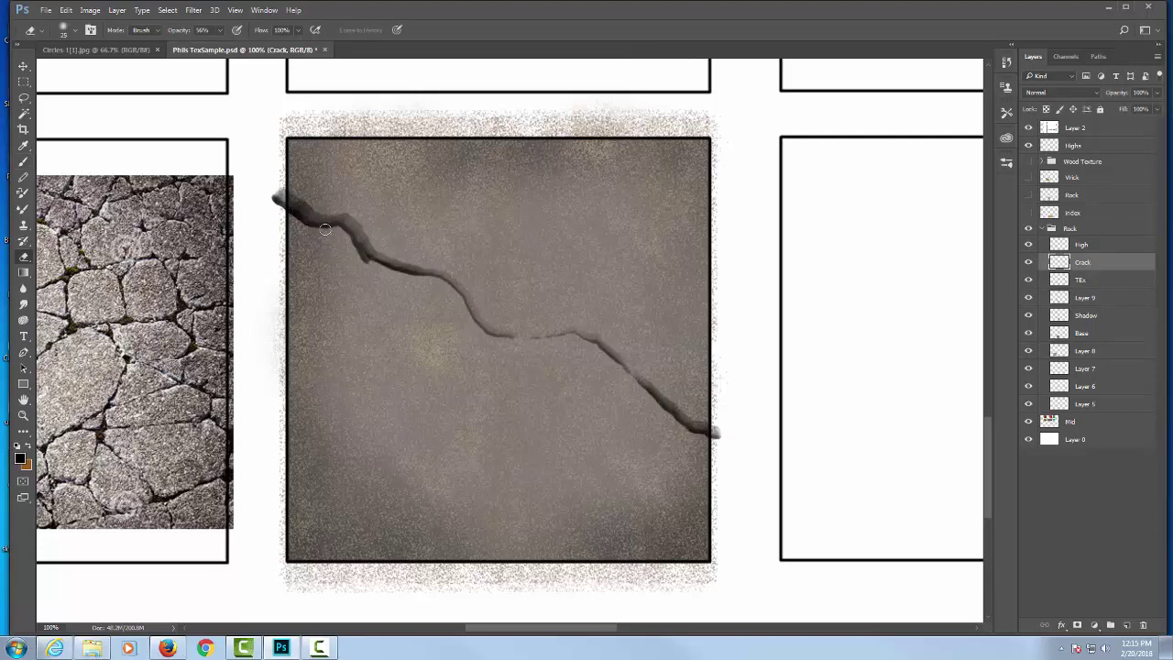
pyautogui.press('1')
pyautogui.press('3')
pyautogui.moveTo(360, 252)
pyautogui.mouseDown()
pyautogui.moveTo(311, 230)
pyautogui.moveTo(316, 239)
pyautogui.moveTo(308, 209)
pyautogui.mouseUp()
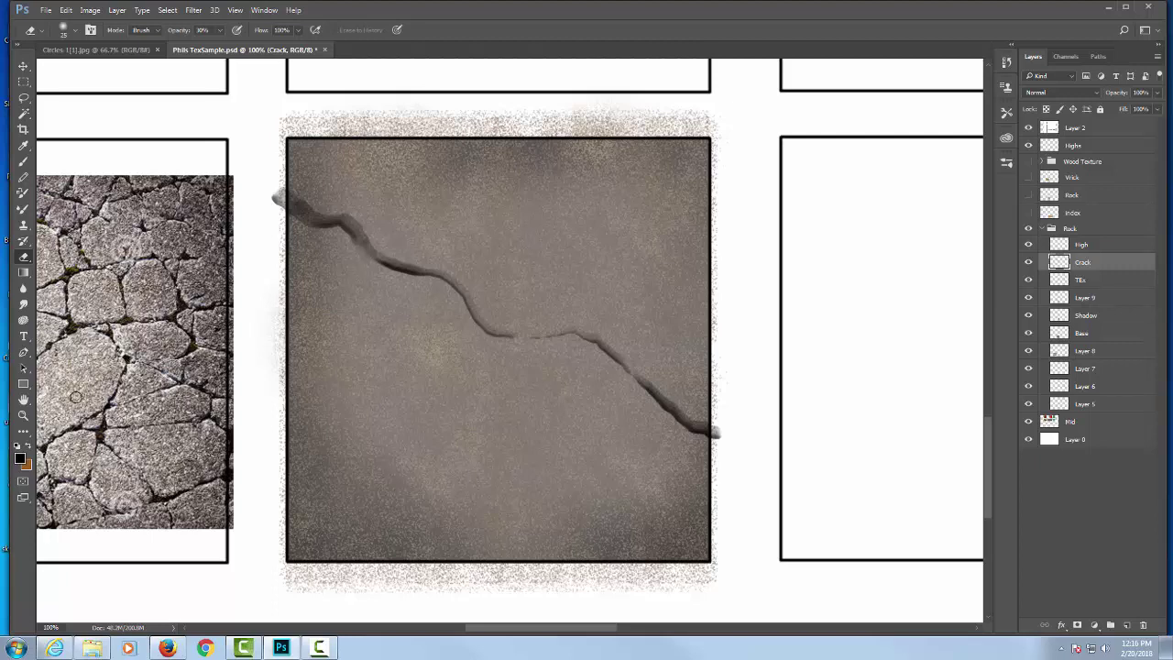
# Paint a branch crack out to the square's right edge and thin split lines along the middle of the main crack.
pyautogui.press('b')
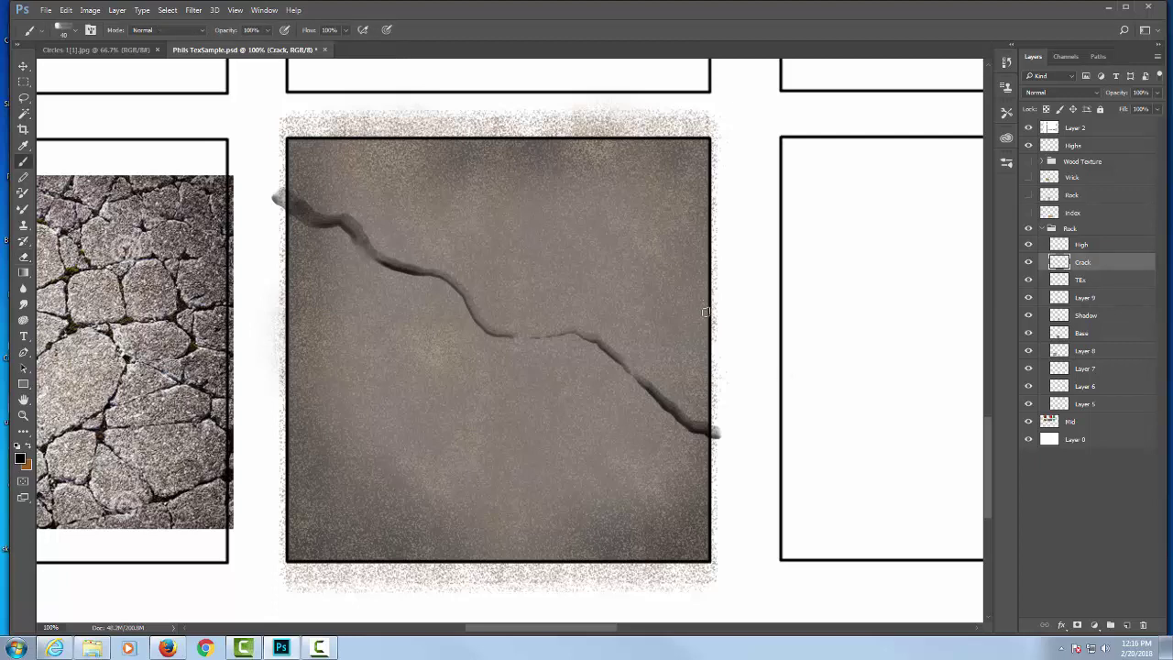
pyautogui.moveTo(715, 363); pyautogui.dragTo(639, 388)
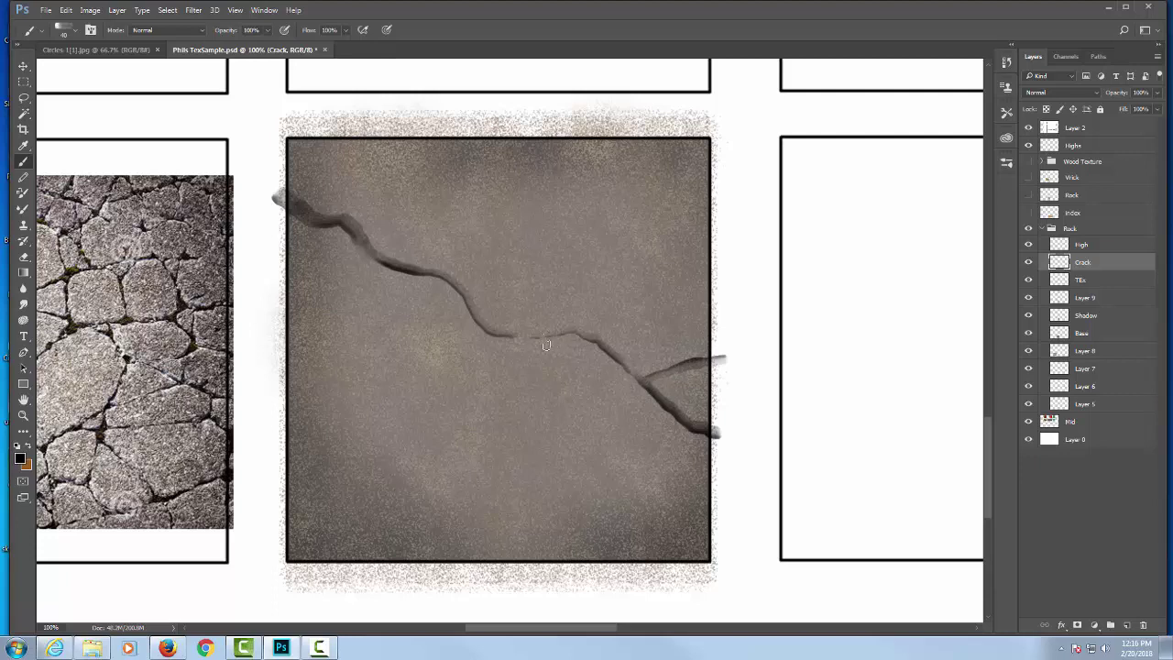
pyautogui.moveTo(546, 345)
pyautogui.mouseDown()
pyautogui.moveTo(496, 362)
pyautogui.moveTo(545, 369)
pyautogui.moveTo(621, 356)
pyautogui.mouseUp()
pyautogui.rightClick(411, 227)
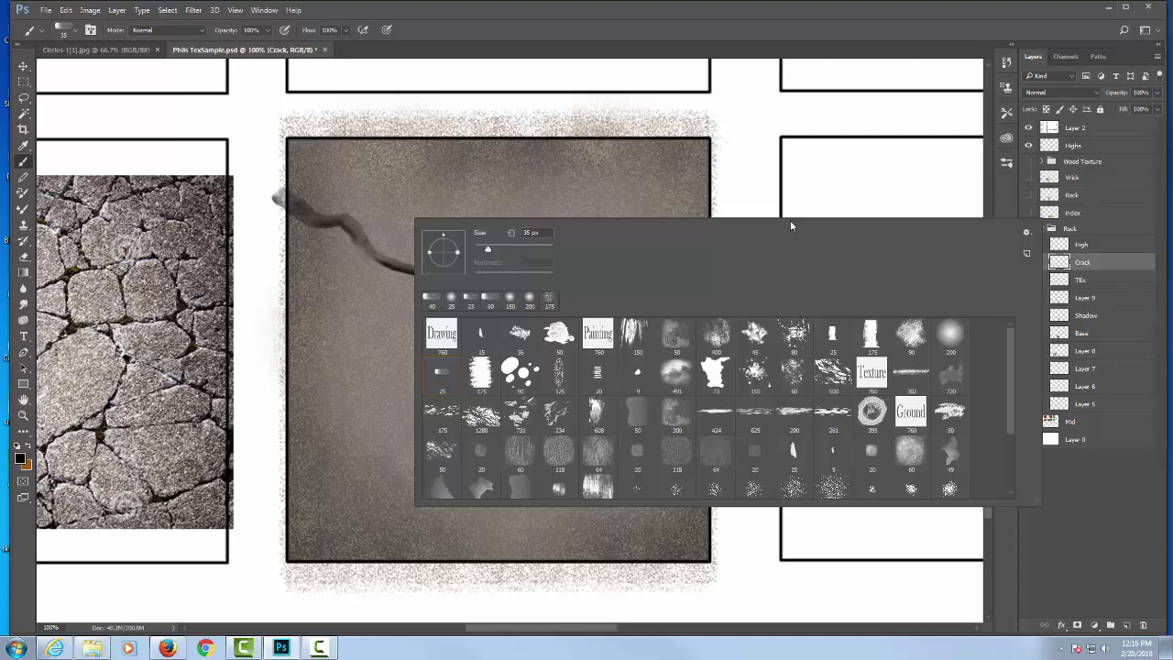
pyautogui.click(912, 179)
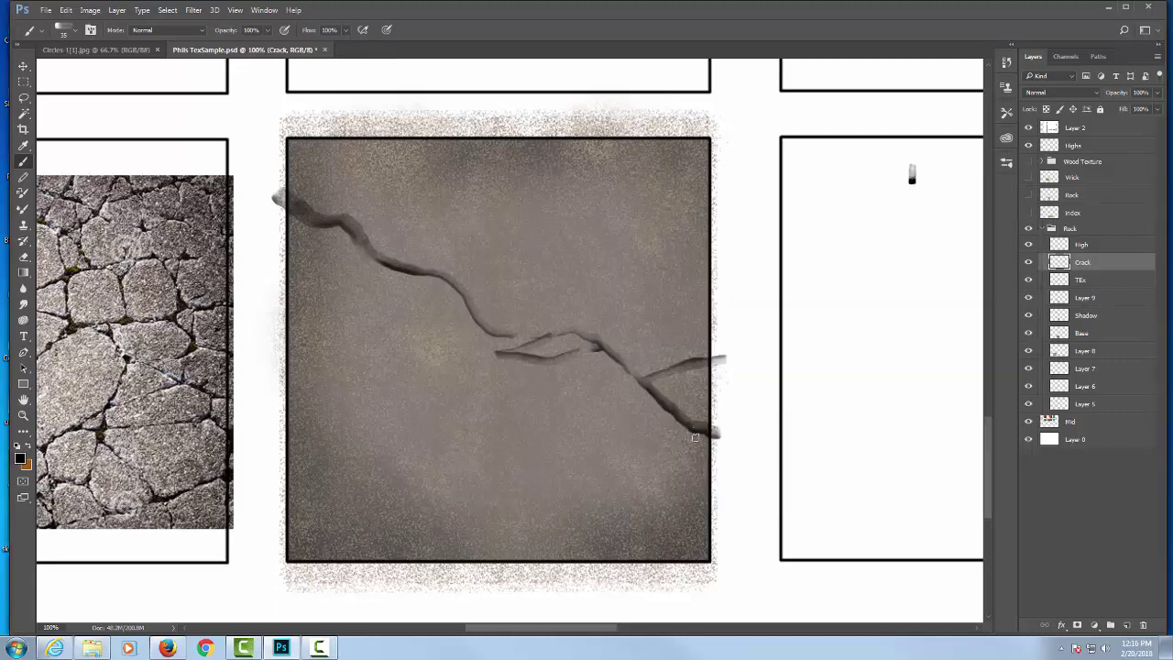
# Paint a crack from the main crack's right end down to the square's bottom edge, with side branches towards the right edge.
pyautogui.moveTo(700, 440)
pyautogui.mouseDown()
pyautogui.moveTo(565, 492)
pyautogui.moveTo(493, 546)
pyautogui.moveTo(435, 530)
pyautogui.moveTo(420, 551)
pyautogui.moveTo(362, 561)
pyautogui.mouseUp()
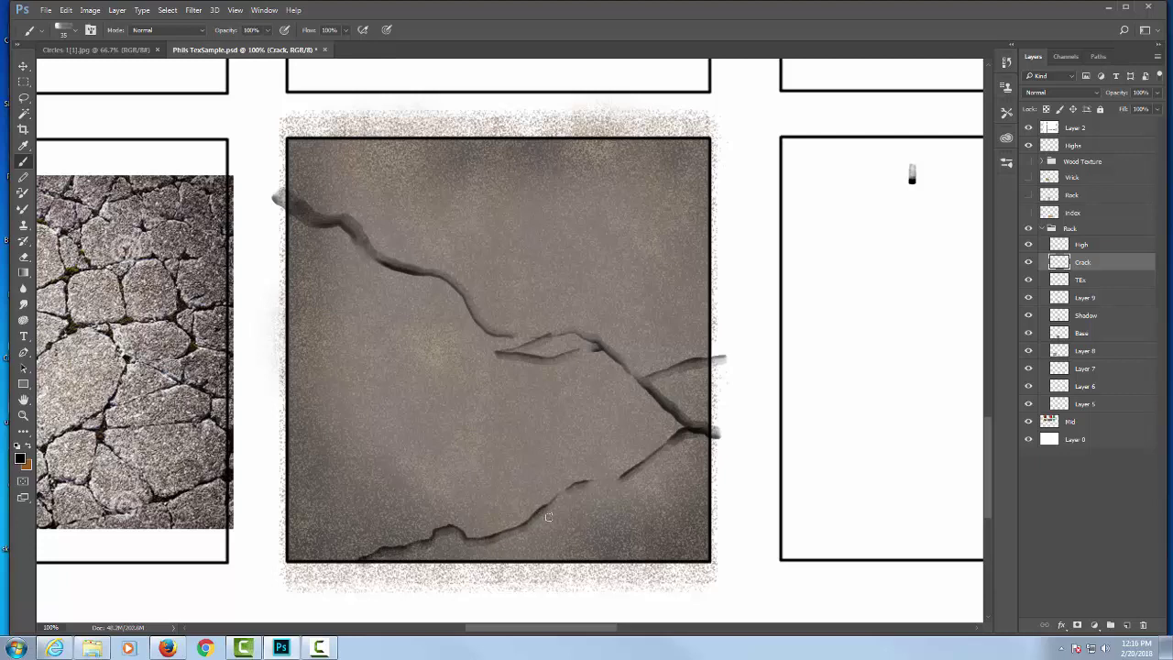
pyautogui.moveTo(548, 517)
pyautogui.mouseDown()
pyautogui.moveTo(632, 536)
pyautogui.moveTo(693, 500)
pyautogui.moveTo(739, 504)
pyautogui.mouseUp()
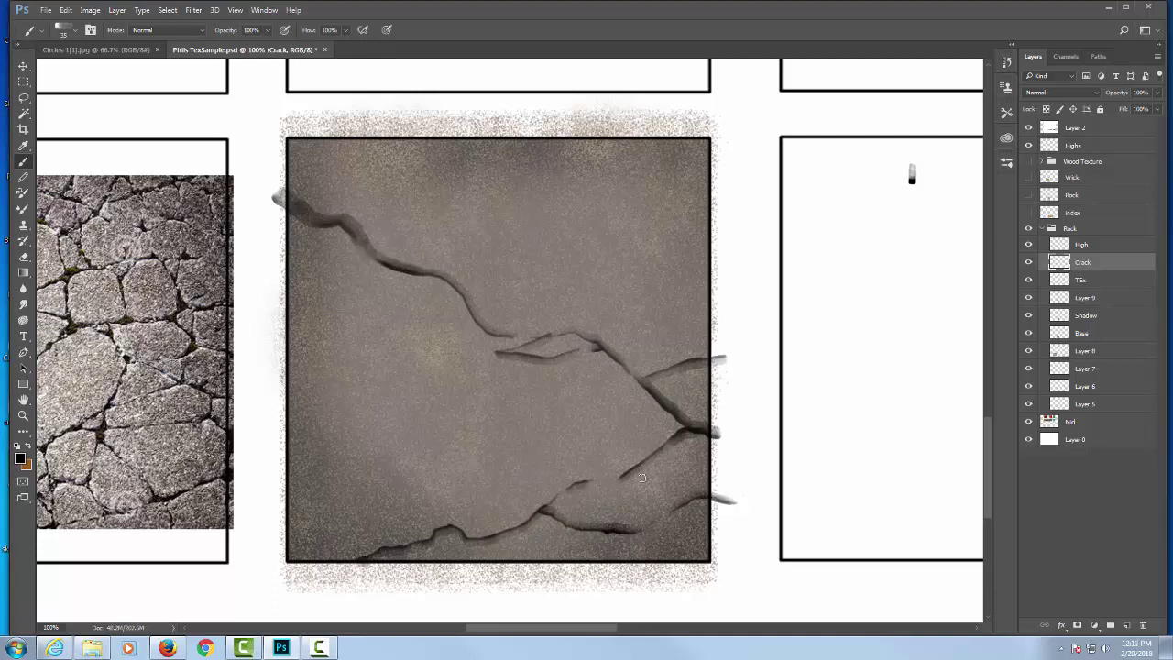
pyautogui.moveTo(642, 478)
pyautogui.mouseDown()
pyautogui.moveTo(708, 476)
pyautogui.moveTo(724, 446)
pyautogui.mouseUp()
pyautogui.moveTo(640, 473)
pyautogui.mouseDown()
pyautogui.moveTo(585, 496)
pyautogui.moveTo(639, 485)
pyautogui.mouseUp()
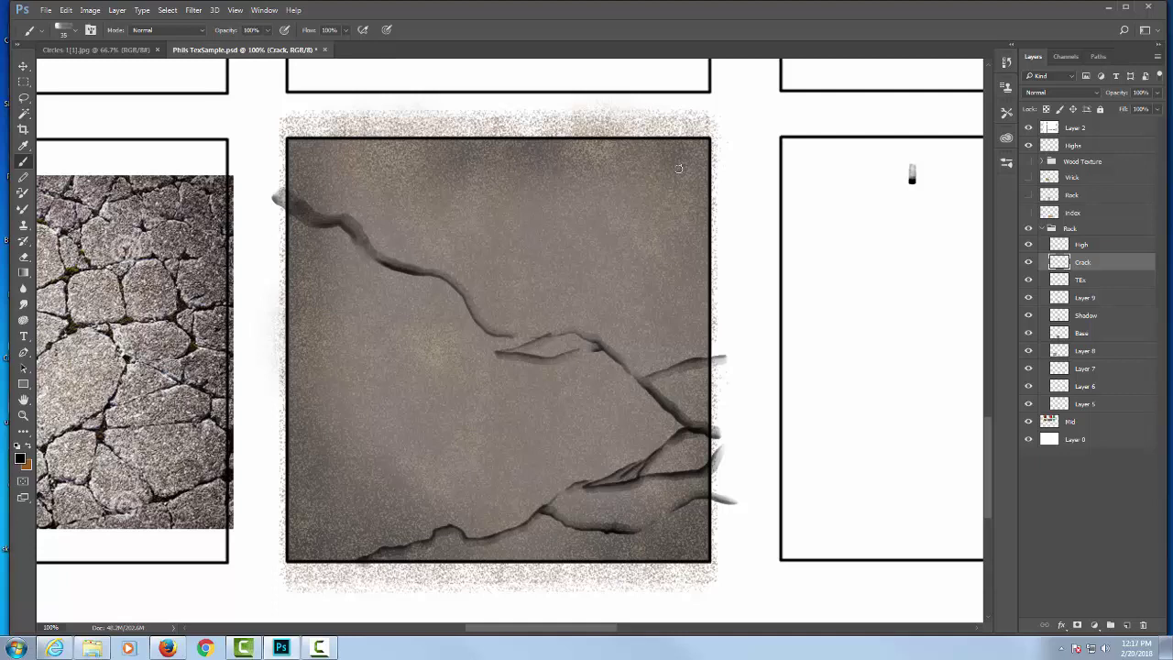
# At 80% brush opacity, paint two branch cracks from the main crack to the left edge and one to the right edge.
pyautogui.press('8')
pyautogui.moveTo(500, 341)
pyautogui.mouseDown()
pyautogui.moveTo(437, 354)
pyautogui.moveTo(511, 359)
pyautogui.moveTo(499, 354)
pyautogui.moveTo(520, 347)
pyautogui.moveTo(450, 348)
pyautogui.moveTo(420, 369)
pyautogui.moveTo(459, 357)
pyautogui.moveTo(468, 376)
pyautogui.moveTo(405, 371)
pyautogui.moveTo(256, 443)
pyautogui.mouseUp()
pyautogui.moveTo(427, 279)
pyautogui.mouseDown()
pyautogui.moveTo(380, 300)
pyautogui.moveTo(301, 268)
pyautogui.moveTo(320, 260)
pyautogui.mouseUp()
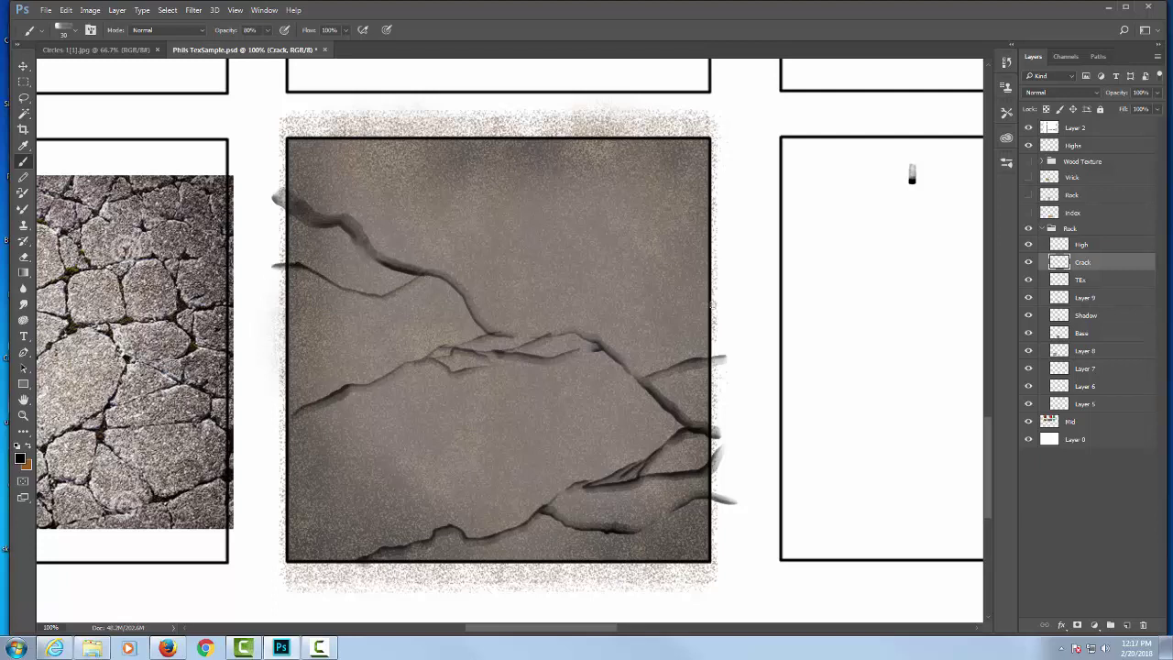
pyautogui.moveTo(613, 356)
pyautogui.mouseDown()
pyautogui.moveTo(669, 330)
pyautogui.moveTo(736, 328)
pyautogui.mouseUp()
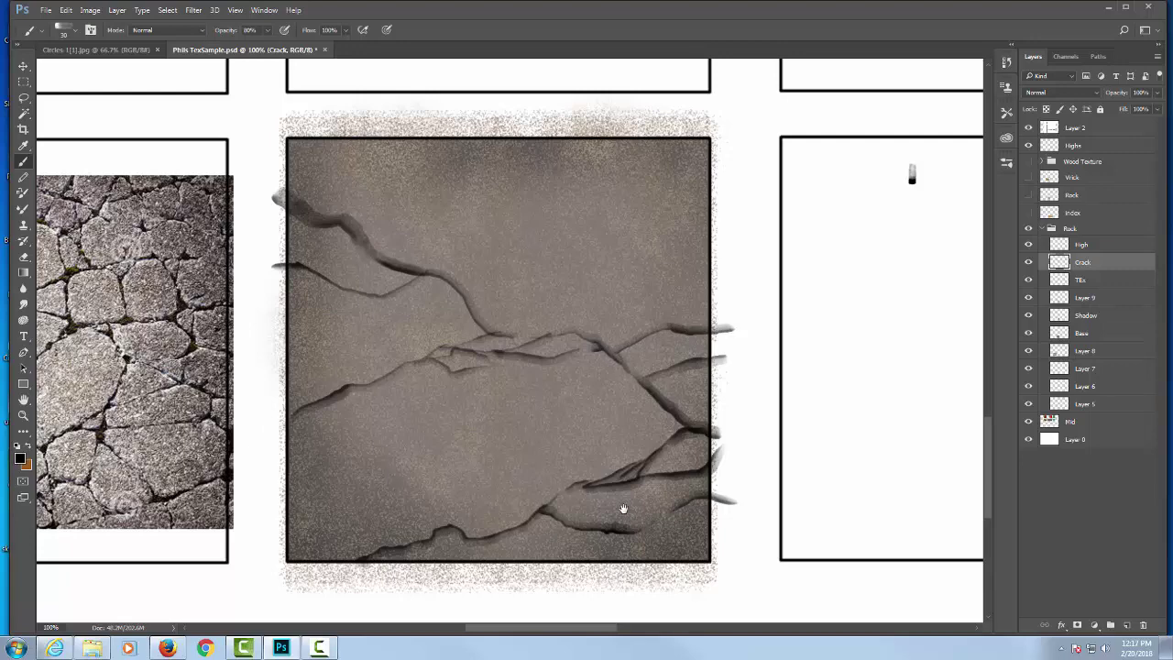
# Extend the middle-left crack past the square's edge and paint a short offshoot of the lower crack at the bottom edge, redoing it once.
pyautogui.moveTo(650, 550); pyautogui.dragTo(844, 530)
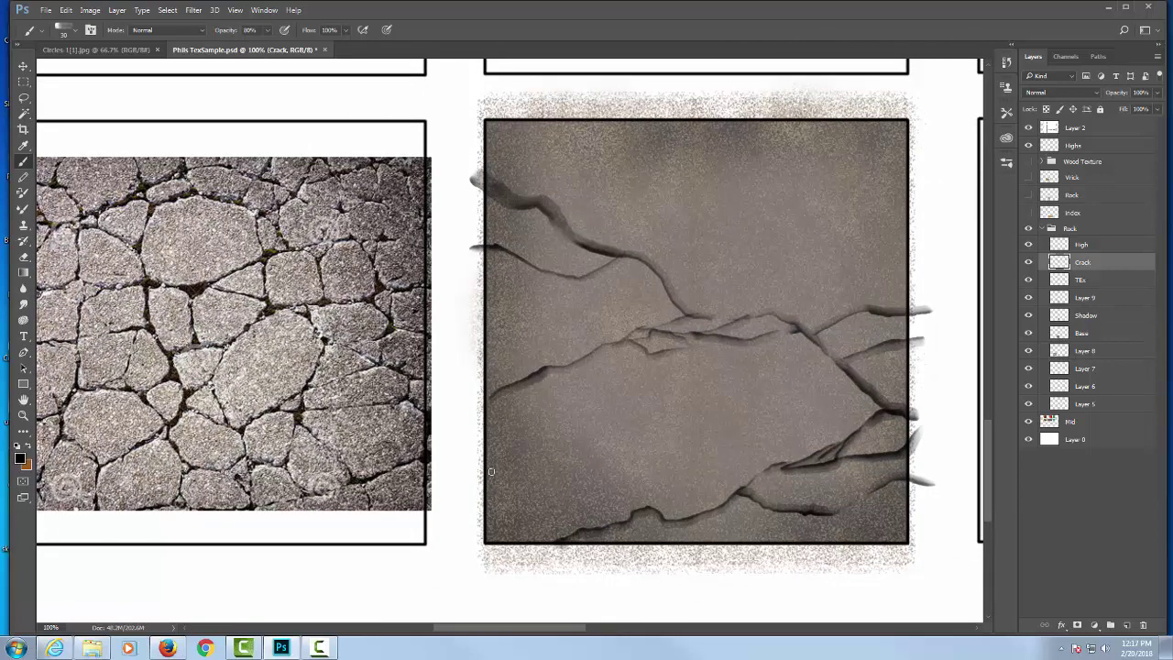
pyautogui.moveTo(487, 402); pyautogui.dragTo(473, 407)
pyautogui.moveTo(660, 538); pyautogui.dragTo(616, 553)
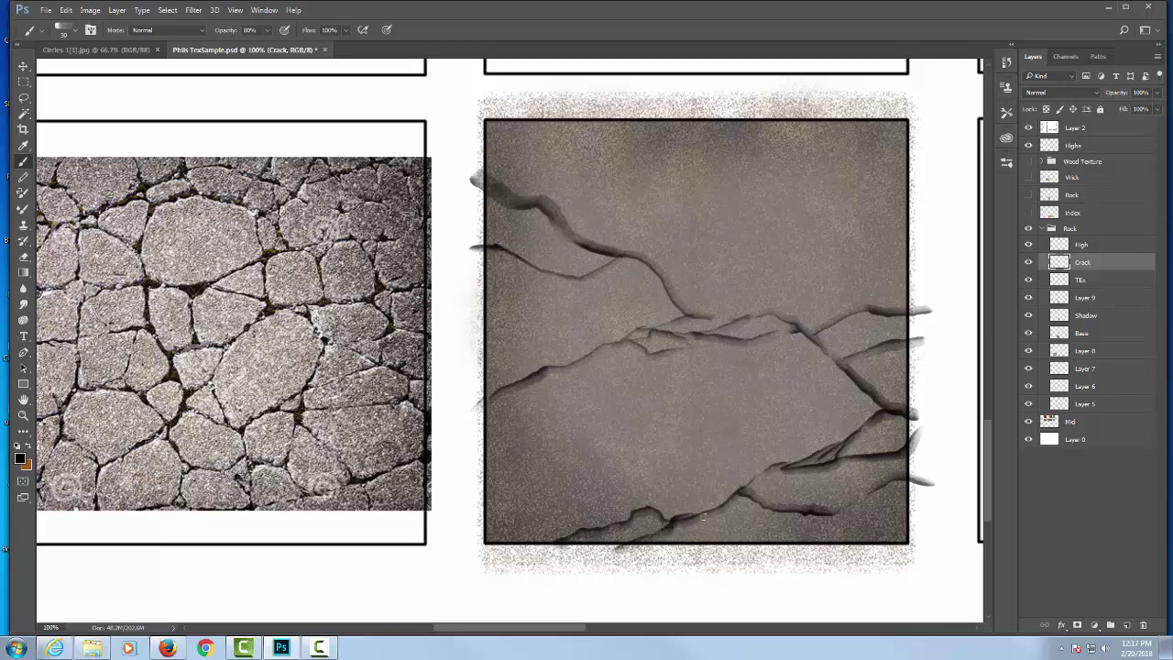
pyautogui.hotkey('ctrl', 'alt', 'z')
pyautogui.hotkey('ctrl', 'alt', 'z')
pyautogui.moveTo(650, 542); pyautogui.dragTo(587, 554)
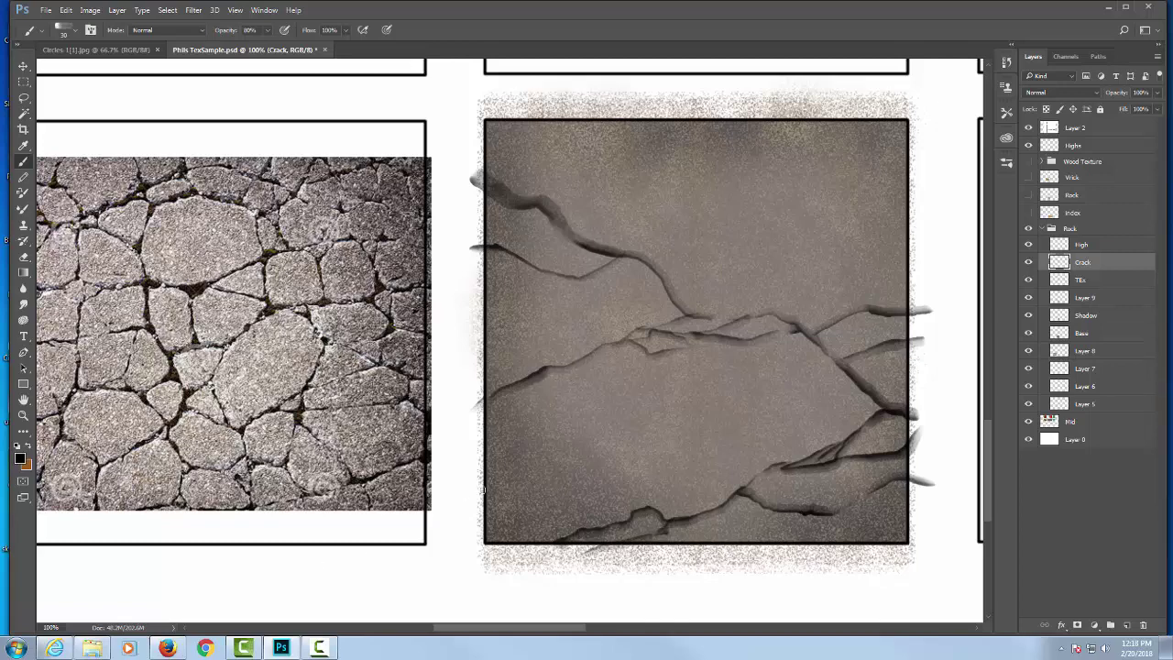
# Paint a forked crack rising from the square's lower-left corner and connect it to the central cracks.
pyautogui.moveTo(488, 479)
pyautogui.mouseDown()
pyautogui.moveTo(540, 471)
pyautogui.moveTo(590, 404)
pyautogui.moveTo(536, 431)
pyautogui.moveTo(526, 477)
pyautogui.moveTo(499, 494)
pyautogui.moveTo(472, 548)
pyautogui.mouseUp()
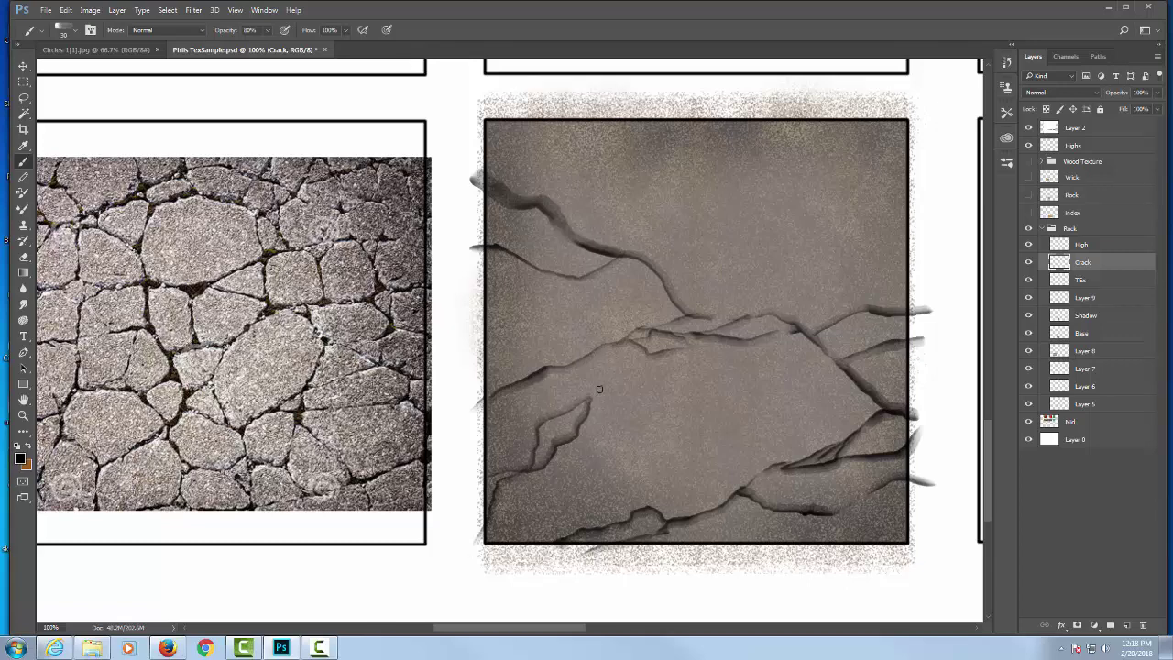
pyautogui.moveTo(637, 387); pyautogui.dragTo(684, 348)
pyautogui.moveTo(790, 387); pyautogui.dragTo(855, 393)
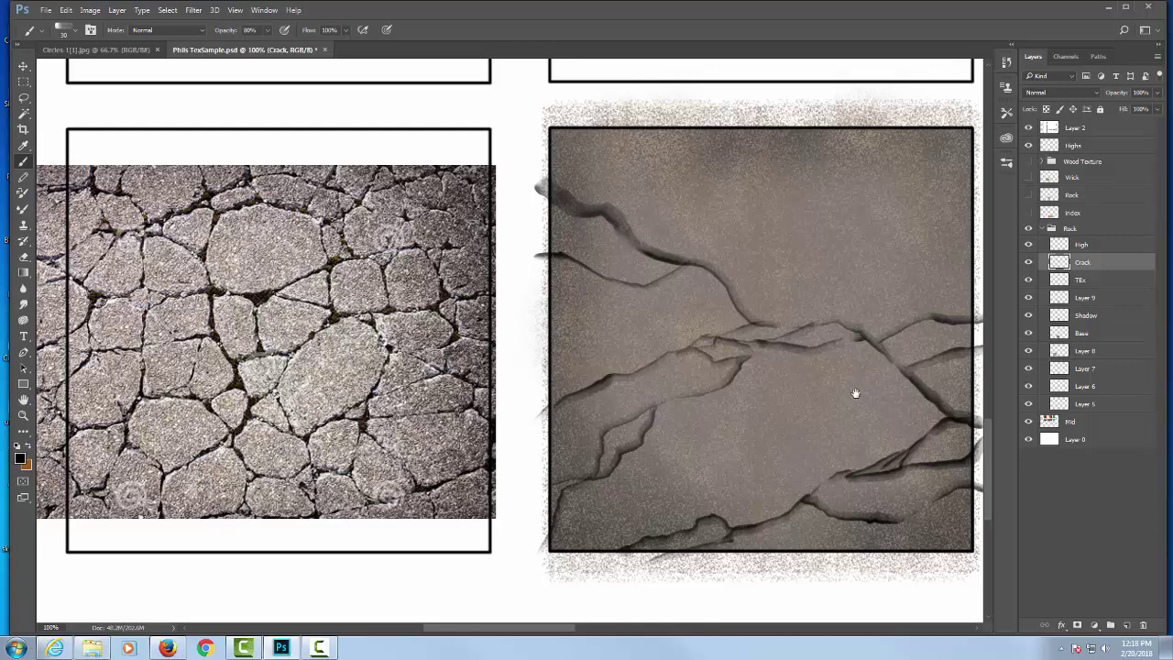
# Hide and reshow the Crack layer to compare the square with and without its cracks.
pyautogui.moveTo(779, 393); pyautogui.dragTo(739, 391)
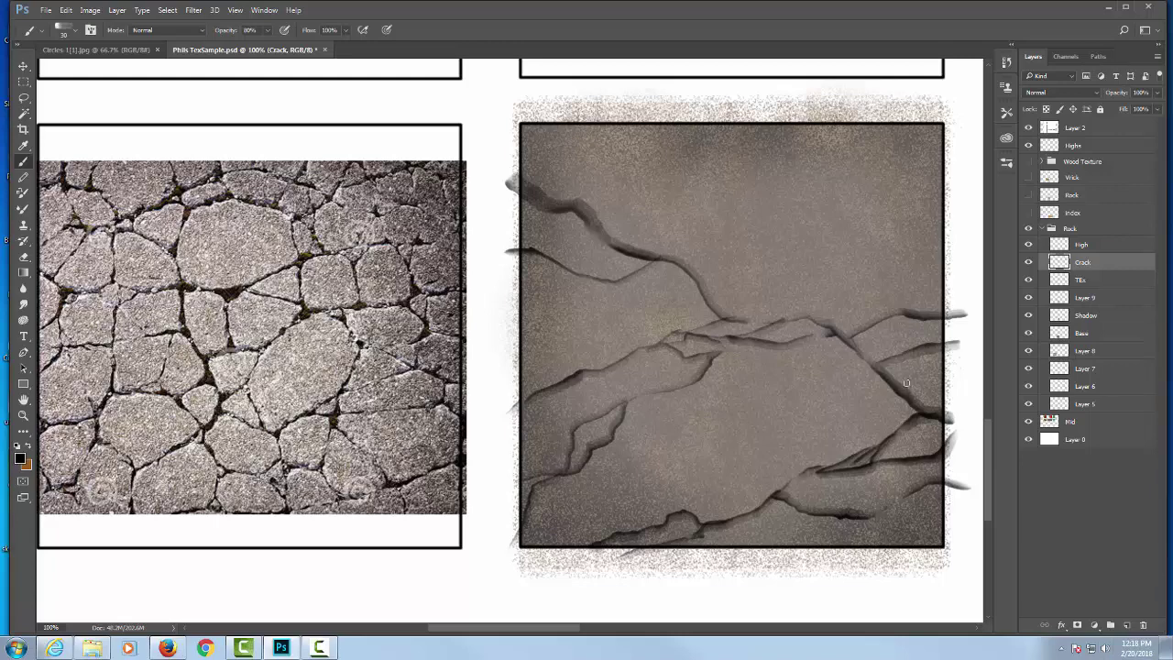
pyautogui.moveTo(874, 399); pyautogui.dragTo(867, 413)
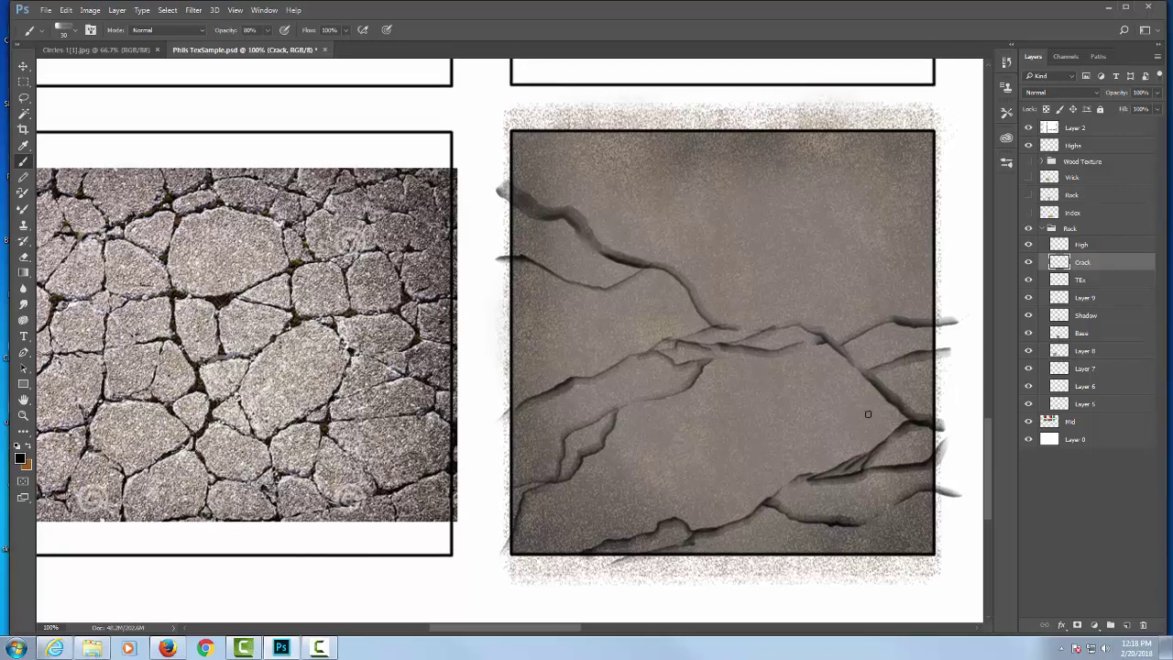
pyautogui.click(1027, 263)
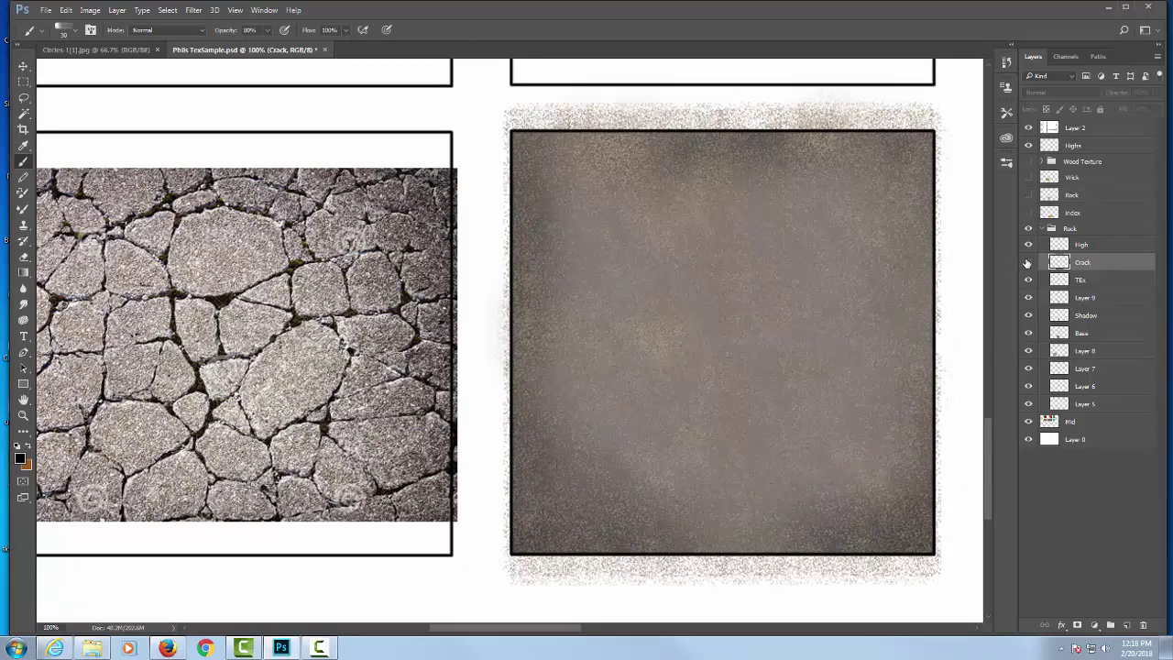
pyautogui.click(1027, 263)
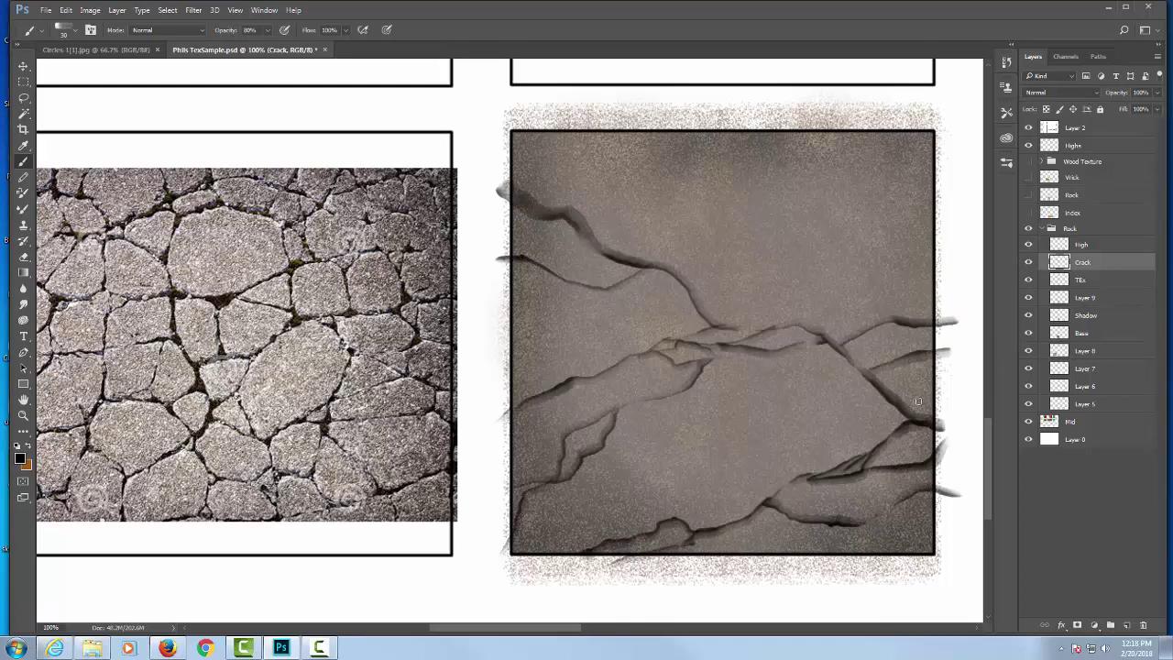
# Duplicate the Crack layer and rotate the copy about 177° over the upper part of the square.
pyautogui.hotkey('ctrl', 'j')
pyautogui.press('v')
pyautogui.moveTo(852, 199)
pyautogui.mouseDown()
pyautogui.moveTo(696, 335)
pyautogui.moveTo(810, 340)
pyautogui.moveTo(825, 401)
pyautogui.moveTo(765, 396)
pyautogui.moveTo(693, 608)
pyautogui.moveTo(775, 363)
pyautogui.moveTo(775, 378)
pyautogui.mouseUp()
pyautogui.hotkey('ctrl', 't')
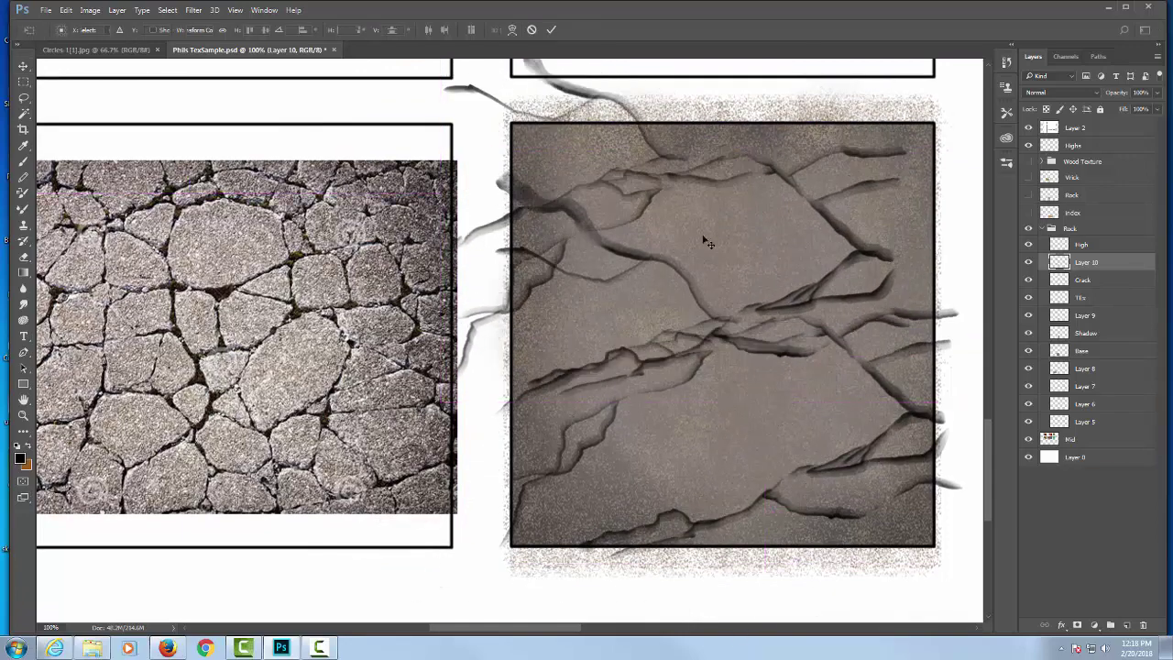
pyautogui.moveTo(400, 113); pyautogui.dragTo(1019, 248)
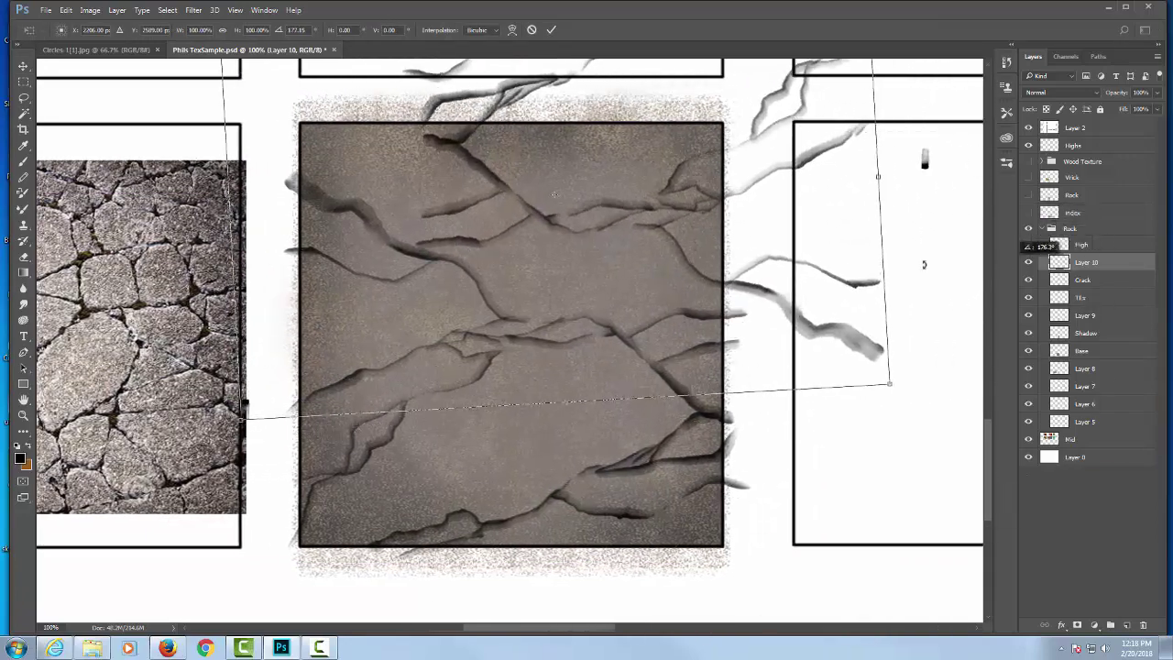
pyautogui.moveTo(663, 180); pyautogui.dragTo(508, 104)
pyautogui.moveTo(785, 299); pyautogui.dragTo(803, 323)
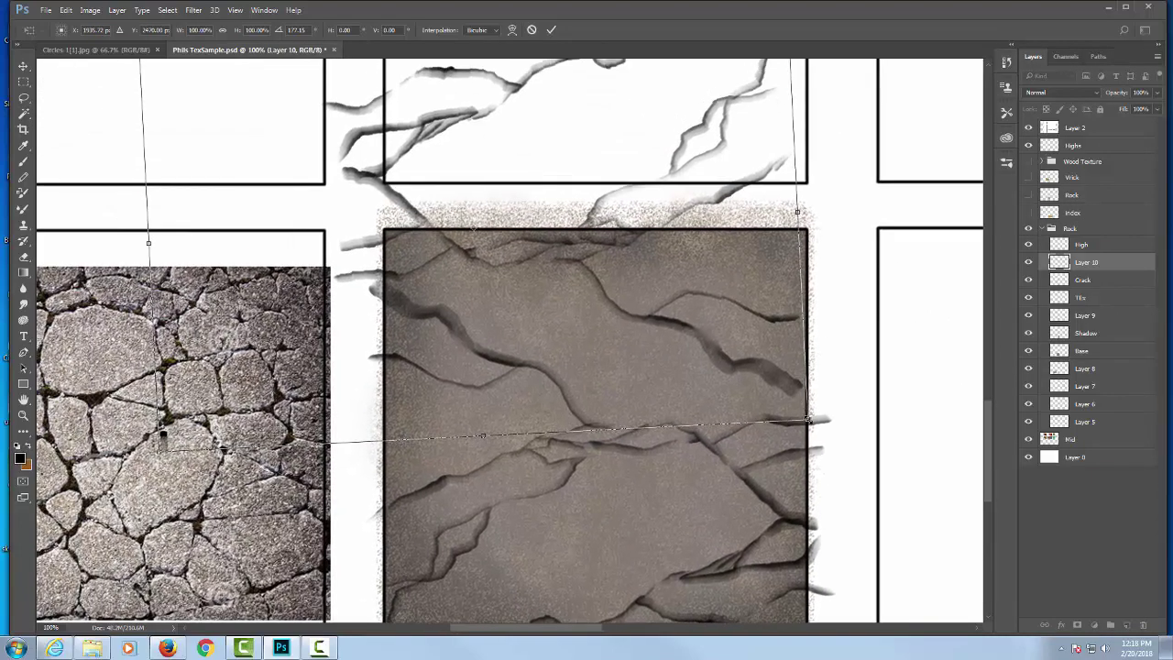
# Scale the rotated crack copy proportionally to about 57% and place it in the square's upper-right corner.
pyautogui.moveTo(807, 420); pyautogui.dragTo(642, 576)
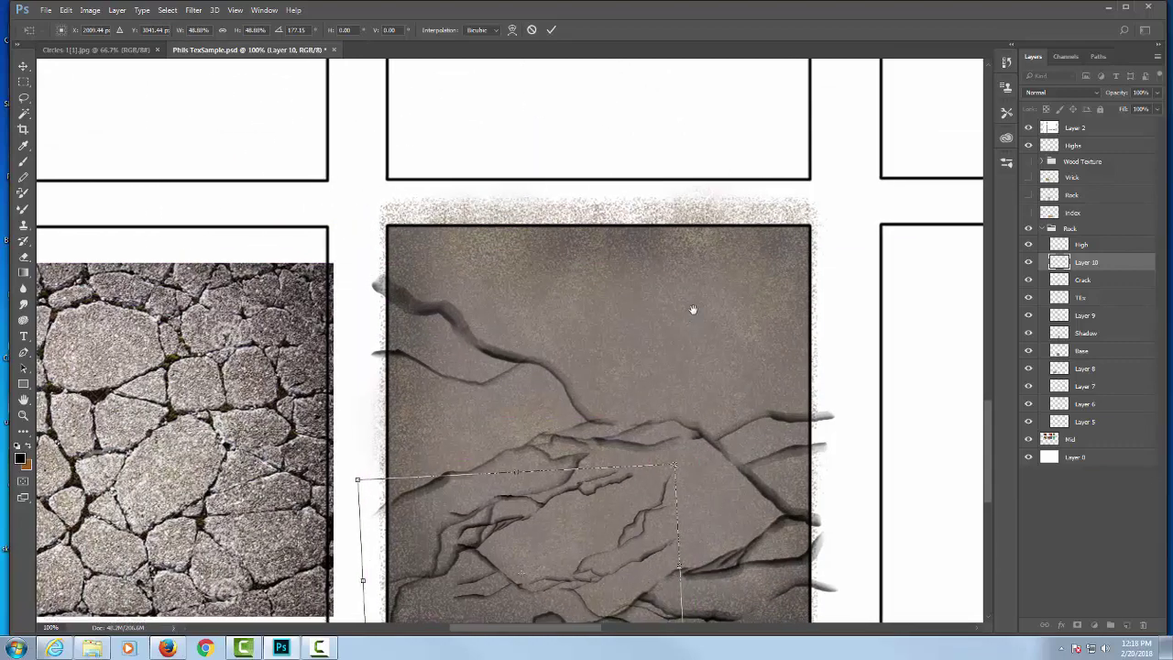
pyautogui.moveTo(647, 446); pyautogui.dragTo(689, 397)
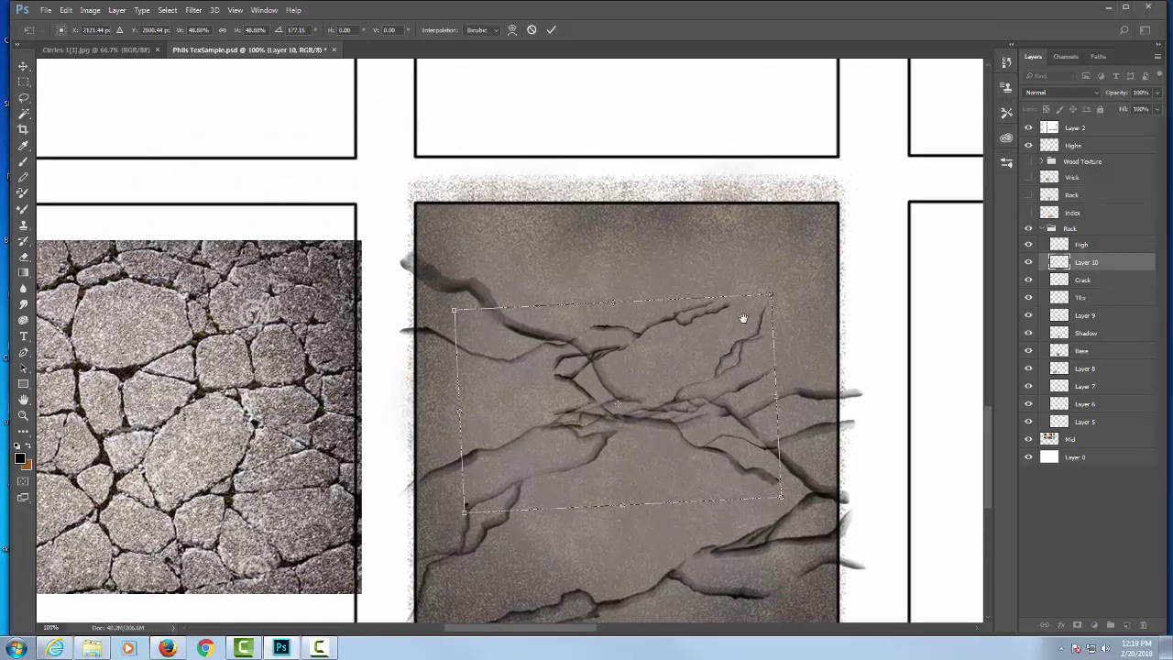
pyautogui.moveTo(781, 302); pyautogui.dragTo(827, 261)
pyautogui.moveTo(734, 294); pyautogui.dragTo(758, 275)
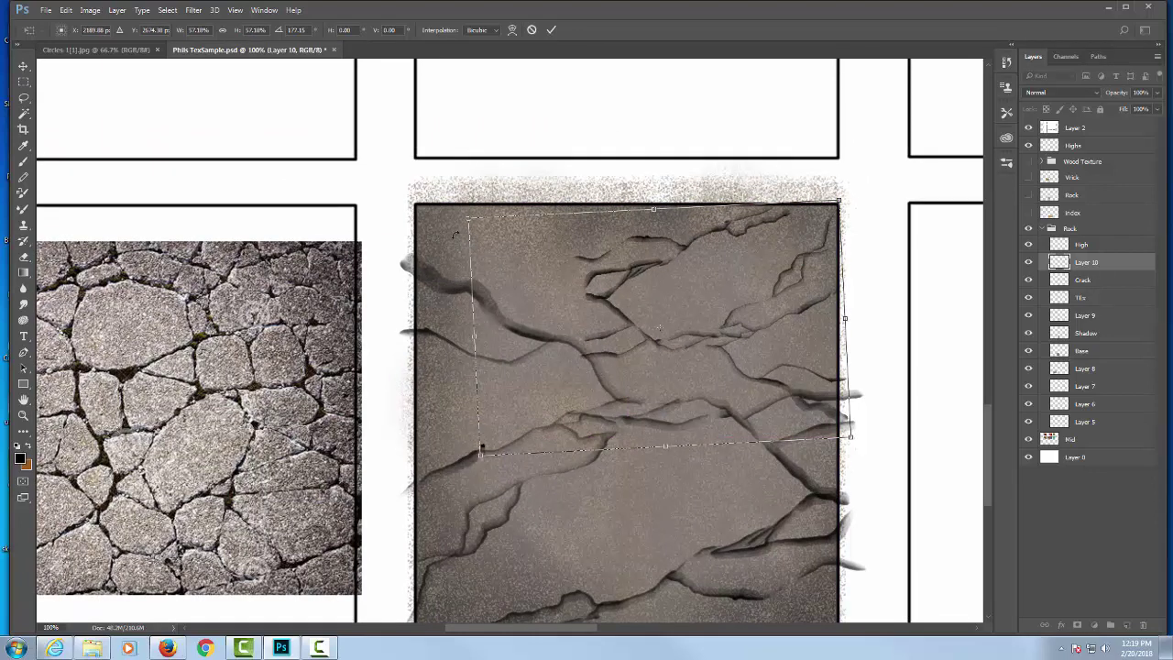
# Distort the crack copy by pulling its upper-left corner far out beyond the square's left edge, and apply the transform.
pyautogui.rightClick(473, 229)
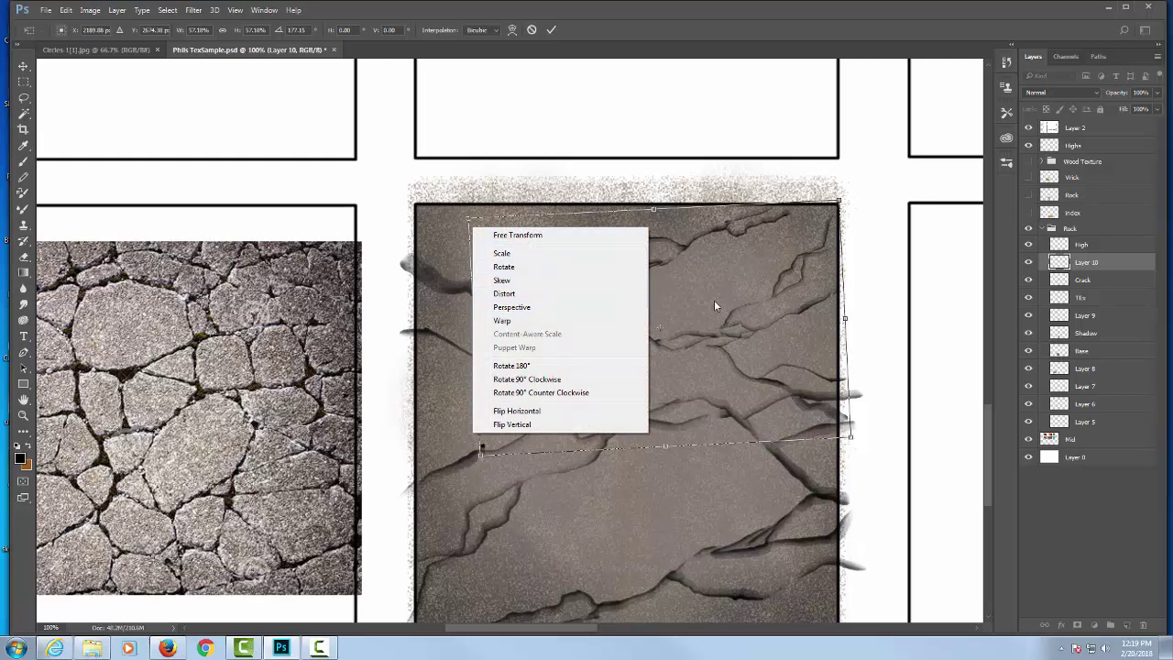
pyautogui.click(532, 294)
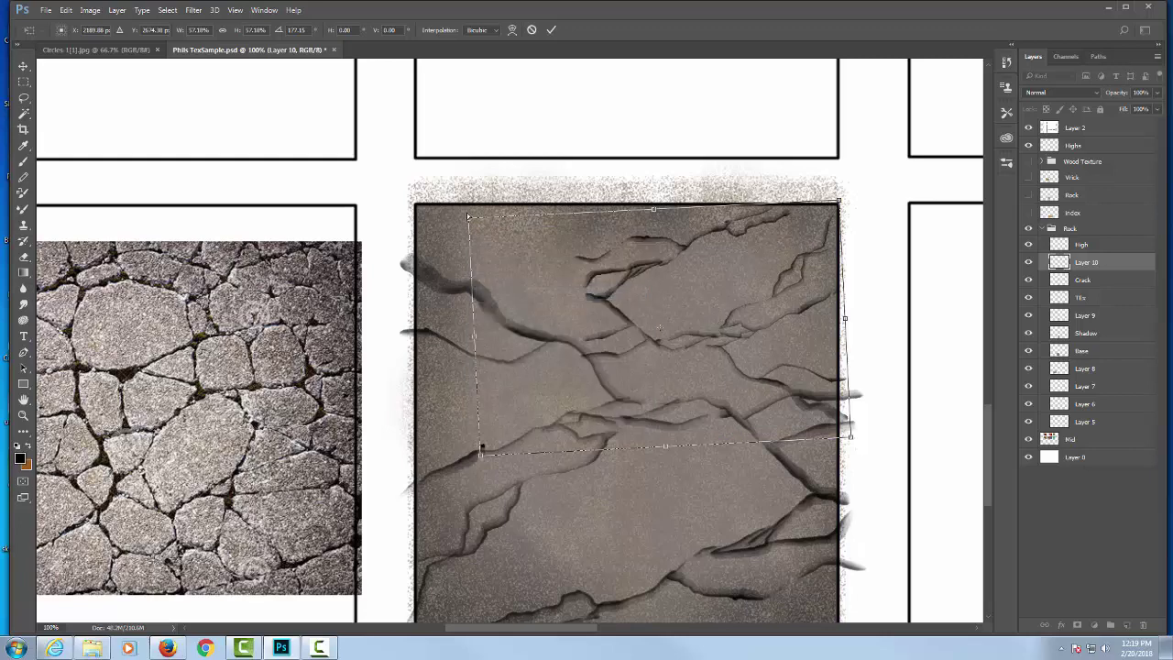
pyautogui.moveTo(468, 222); pyautogui.dragTo(153, 178)
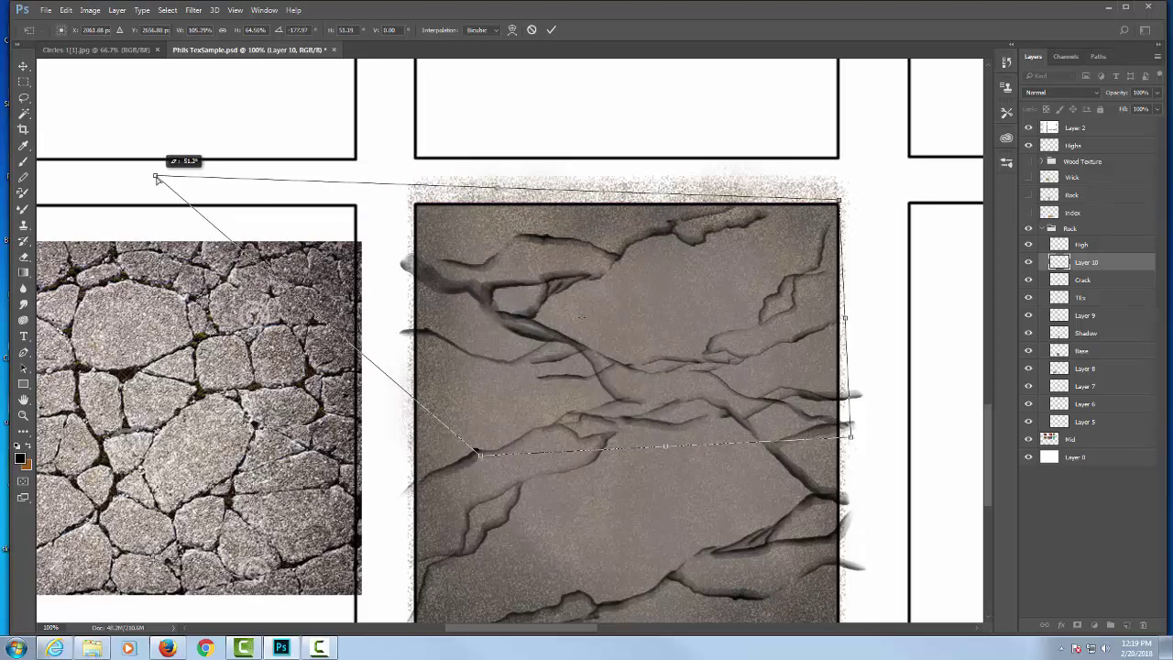
pyautogui.press('Escape')
pyautogui.moveTo(706, 357); pyautogui.dragTo(707, 357)
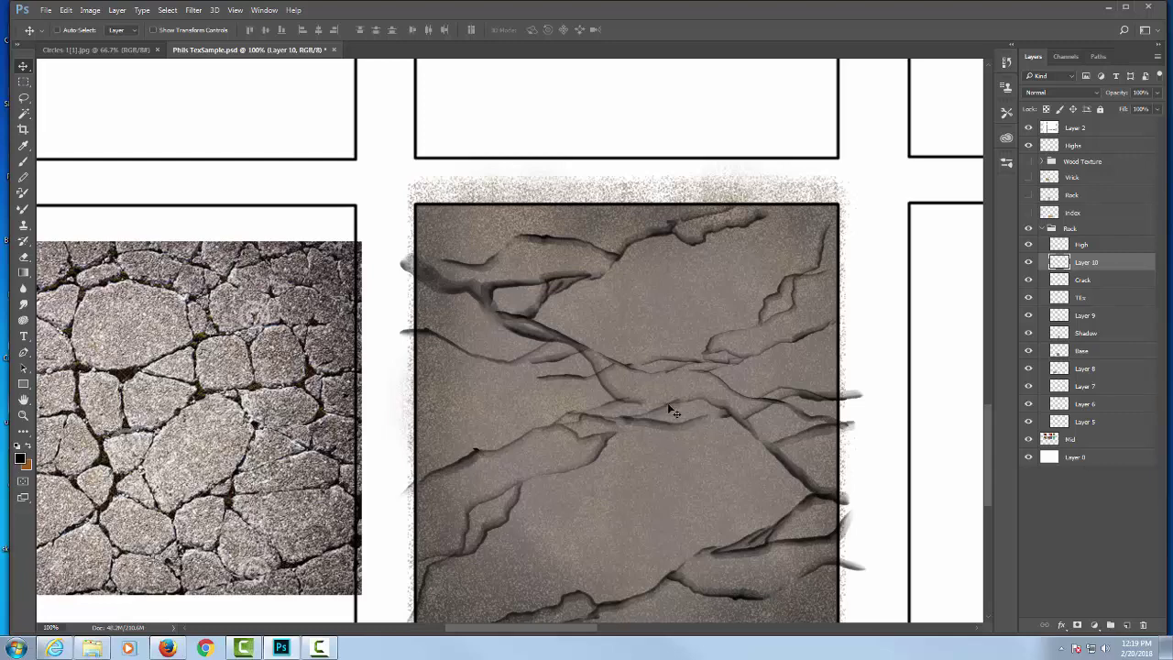
pyautogui.moveTo(736, 362)
pyautogui.mouseDown()
pyautogui.moveTo(736, 321)
pyautogui.moveTo(731, 374)
pyautogui.mouseUp()
# Toggle the distorted crack copy's visibility to check it and lower its layer opacity to 51%.
pyautogui.press('e')
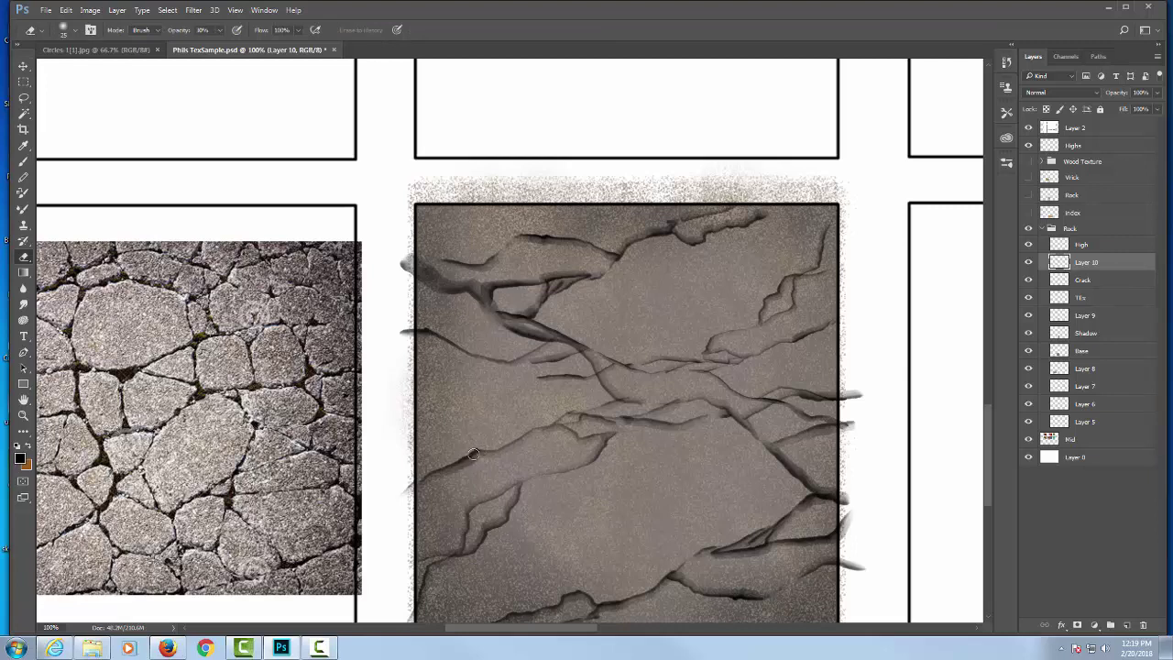
pyautogui.press('0')
pyautogui.click(1029, 262)
pyautogui.click(1030, 262)
pyautogui.press('Return')
pyautogui.press(']')
pyautogui.click(1158, 93)
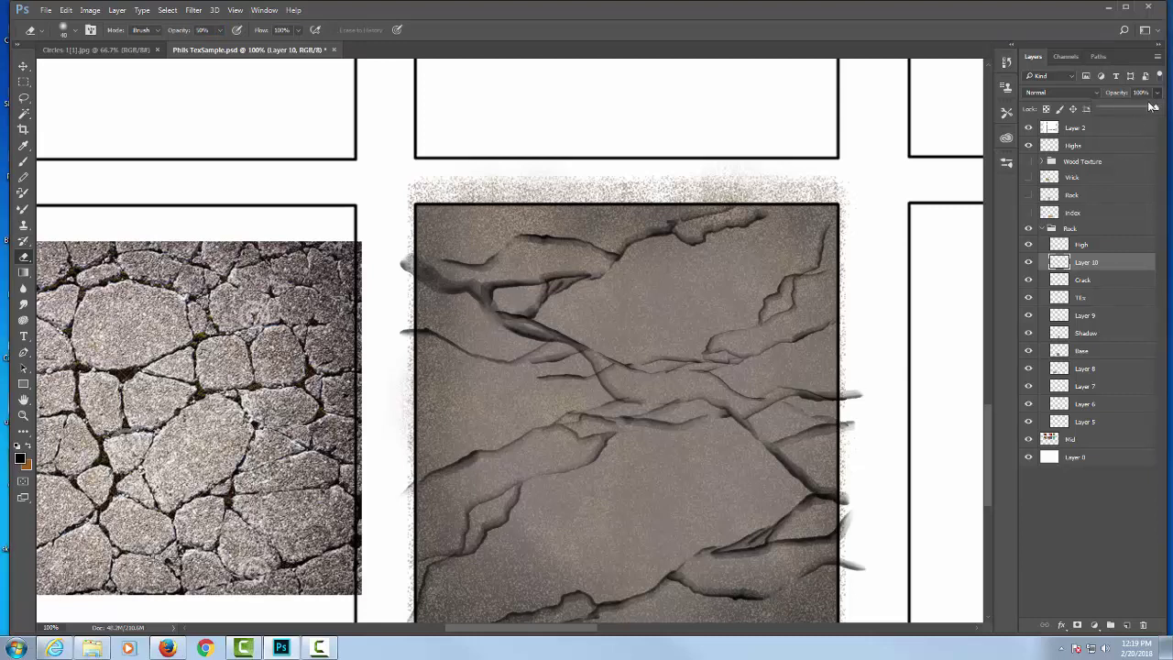
pyautogui.moveTo(1156, 108); pyautogui.dragTo(1145, 109)
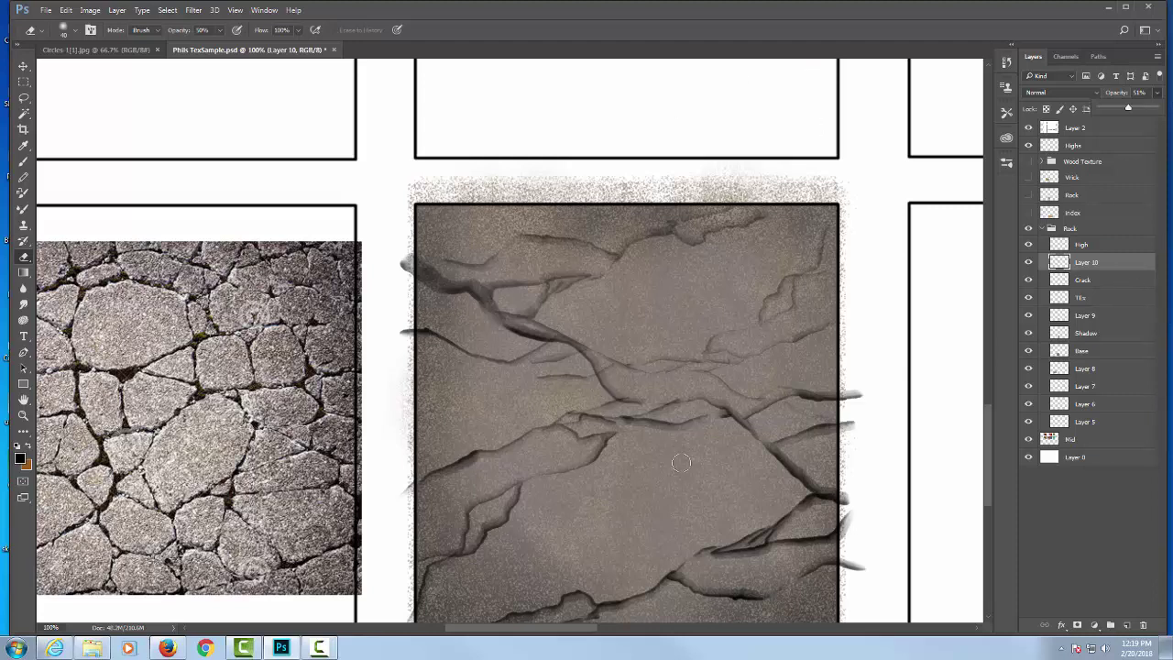
# Shift the faded crack copy slightly down and right, and merge it with the Crack layer.
pyautogui.press('v')
pyautogui.moveTo(620, 315)
pyautogui.mouseDown()
pyautogui.moveTo(613, 293)
pyautogui.moveTo(607, 320)
pyautogui.moveTo(631, 324)
pyautogui.mouseUp()
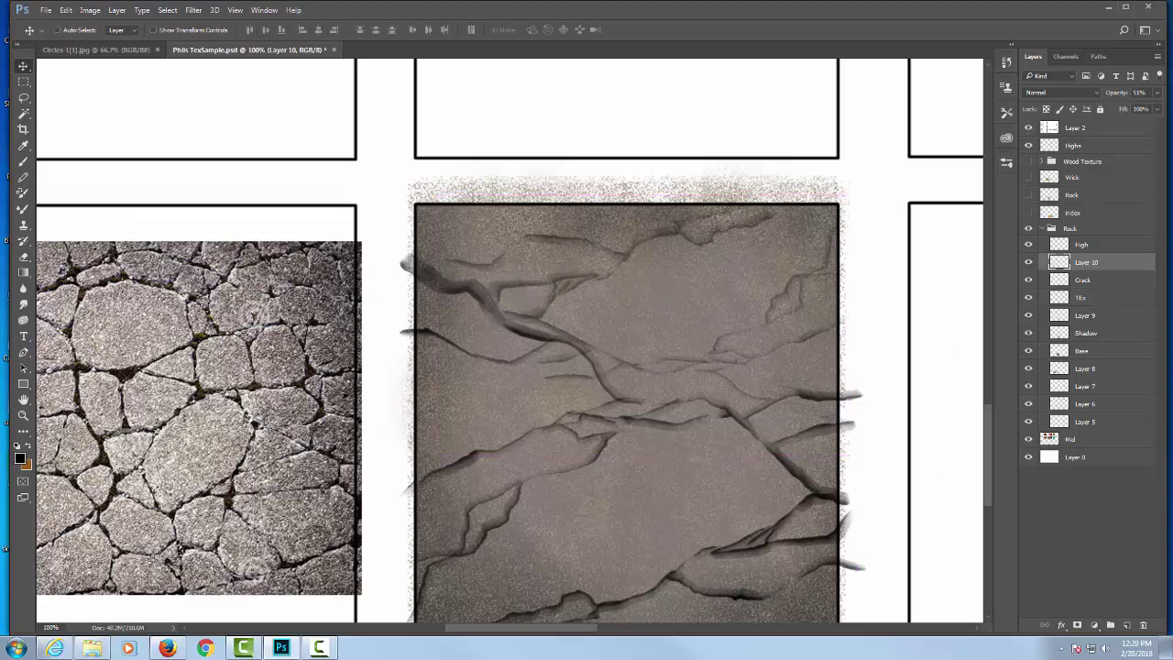
pyautogui.click(1097, 291)
pyautogui.hotkey('ctrl', 'e')
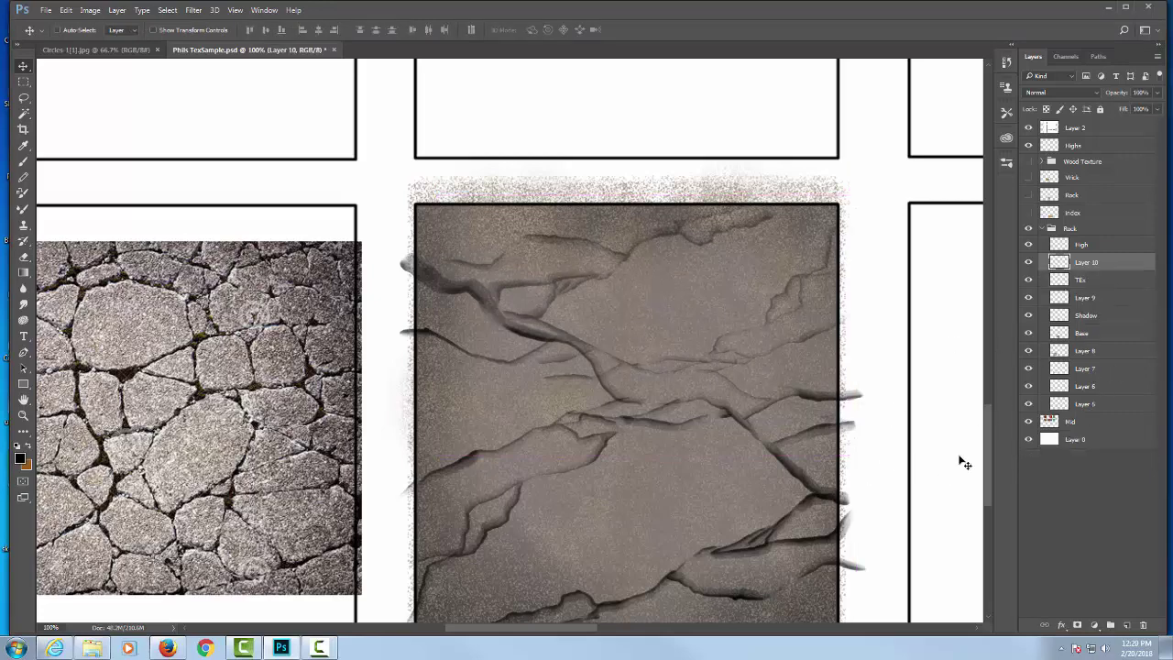
# Duplicate the merged crack layer and flip the copy horizontally.
pyautogui.moveTo(540, 467); pyautogui.dragTo(632, 500)
pyautogui.scroll(-3, 723, 283)
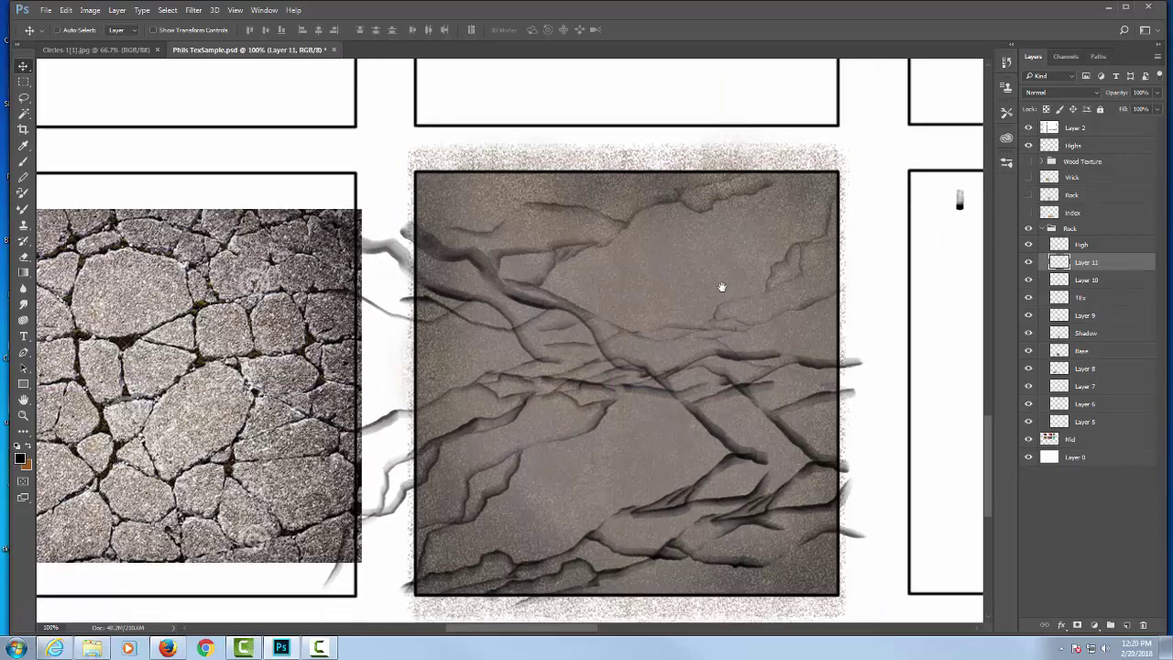
pyautogui.moveTo(642, 427); pyautogui.dragTo(680, 415)
pyautogui.hotkey('ctrl', 't')
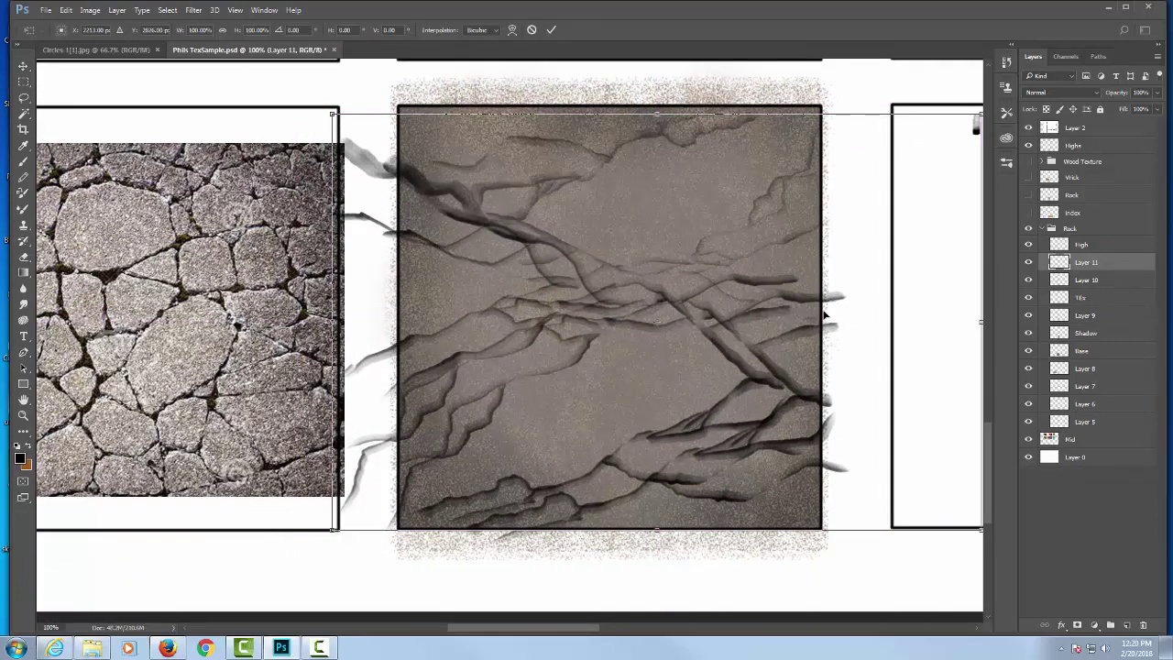
pyautogui.rightClick(696, 323)
pyautogui.click(776, 521)
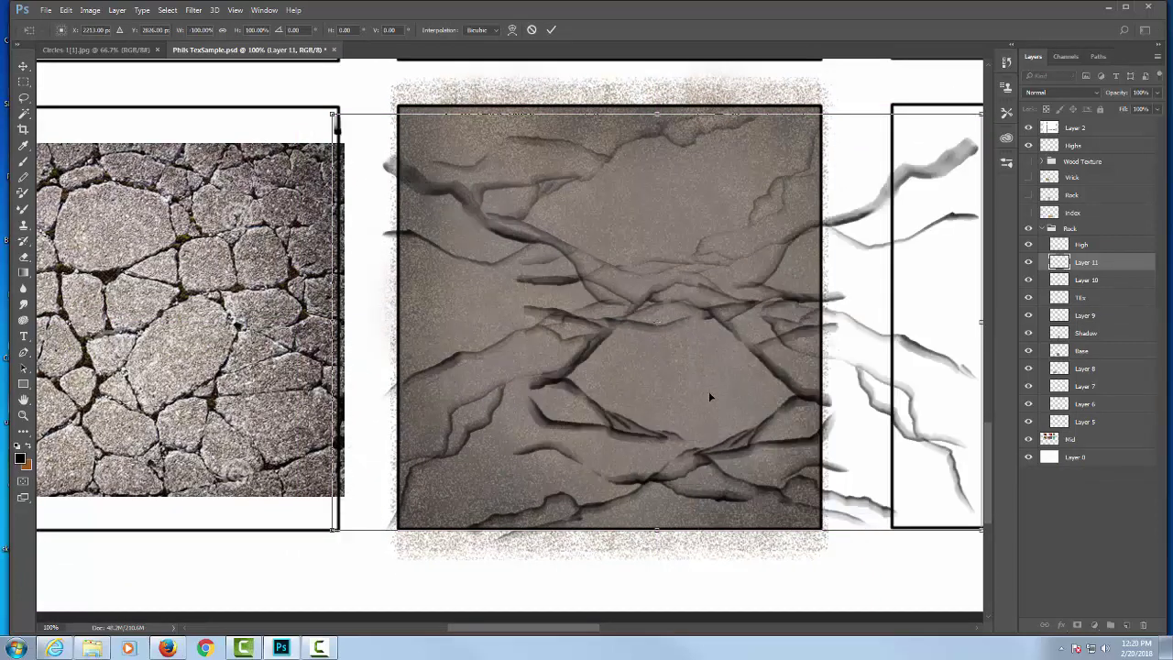
# Shrink the flipped crack copy to about 64% width and 45% height over the square's lower-left corner, and apply the transform.
pyautogui.moveTo(709, 392); pyautogui.dragTo(563, 431)
pyautogui.moveTo(847, 158); pyautogui.dragTo(607, 301)
pyautogui.moveTo(396, 303); pyautogui.dragTo(406, 377)
pyautogui.moveTo(451, 444); pyautogui.dragTo(534, 454)
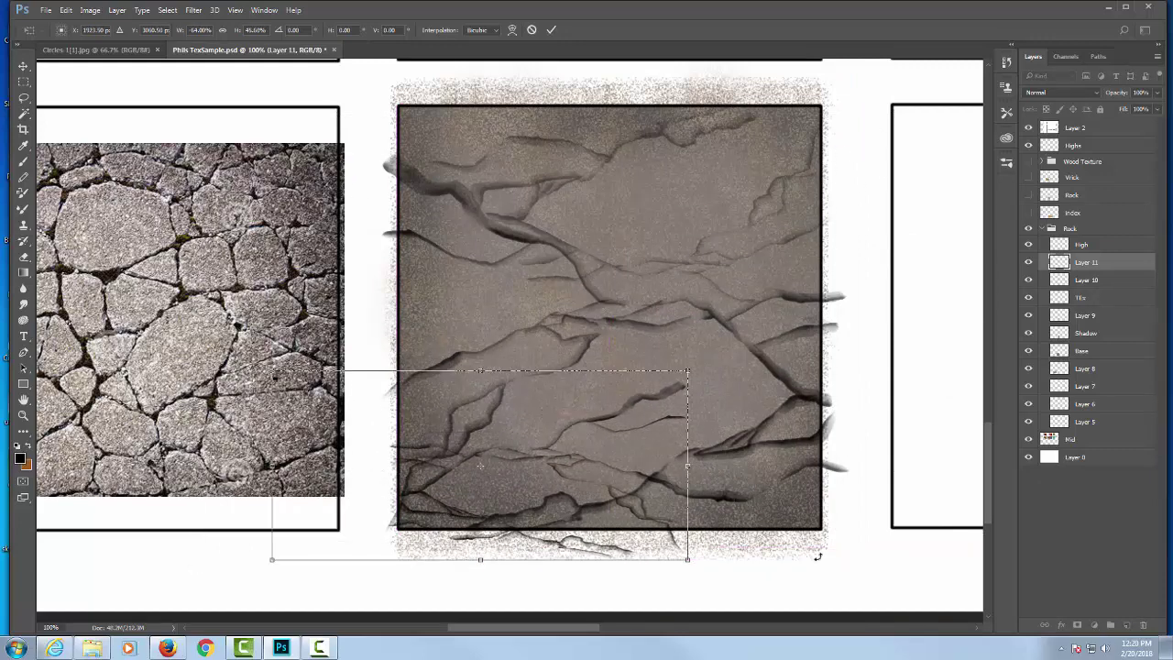
pyautogui.press('Return')
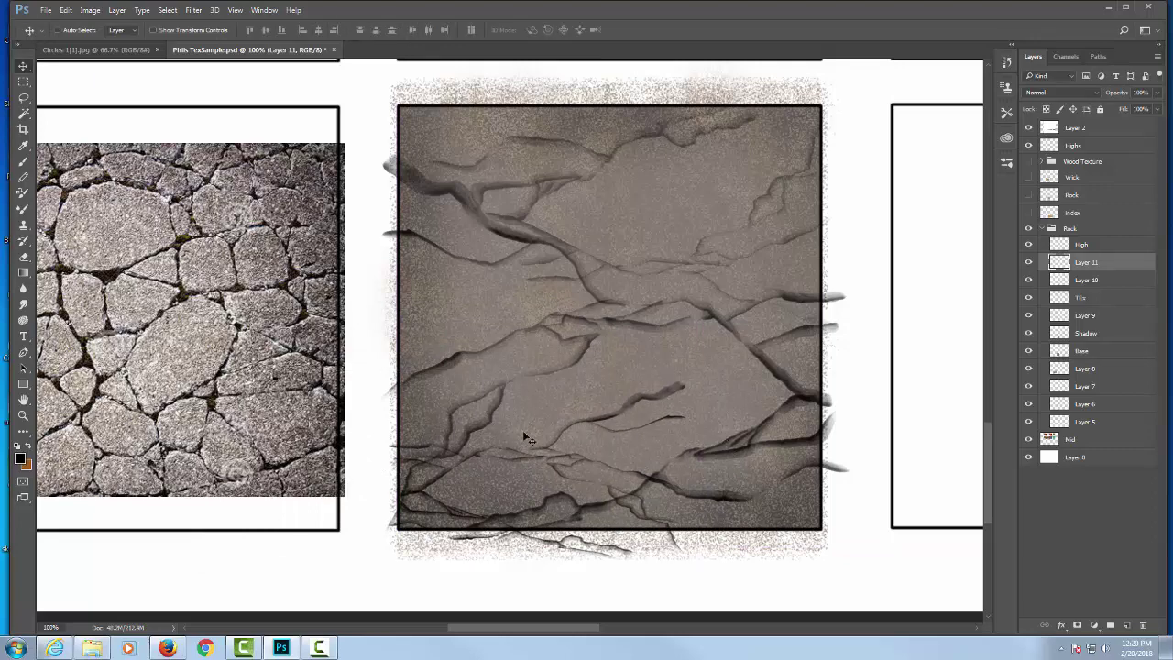
# Open the Eraser's brush presets for work on the flipped crack copy.
pyautogui.press('e')
pyautogui.rightClick(524, 274)
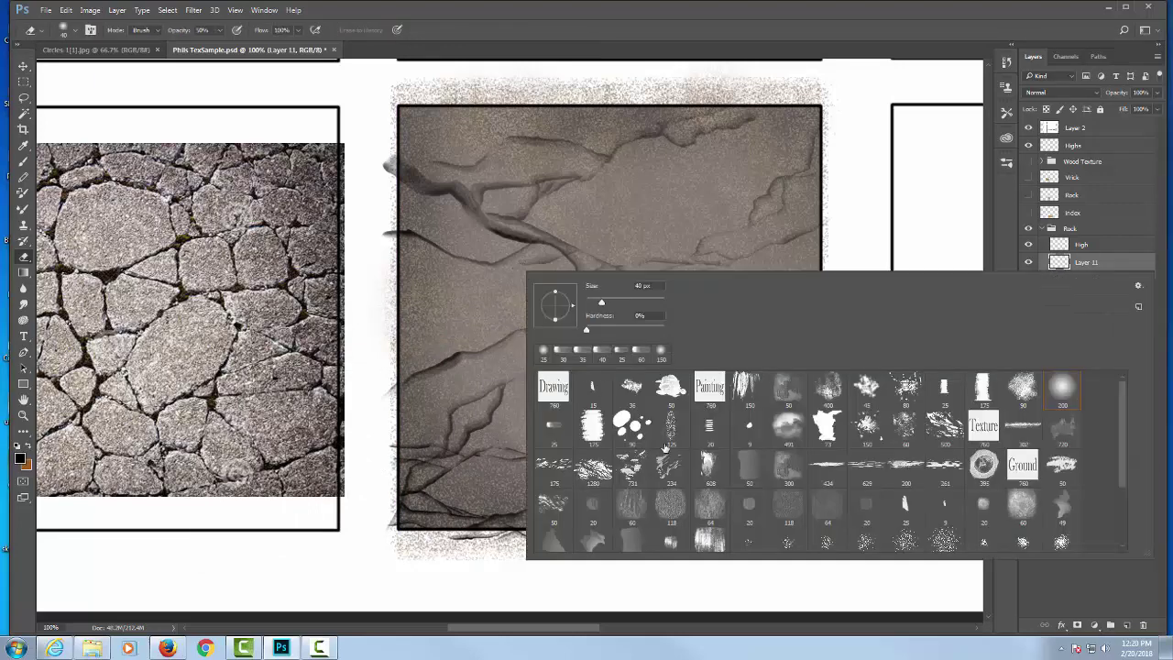
# Erase the short isolated crack inside the large lower-middle stone and fade the crack overrunning the bottom edge, using a textured eraser.
pyautogui.click(632, 385)
pyautogui.click(836, 218)
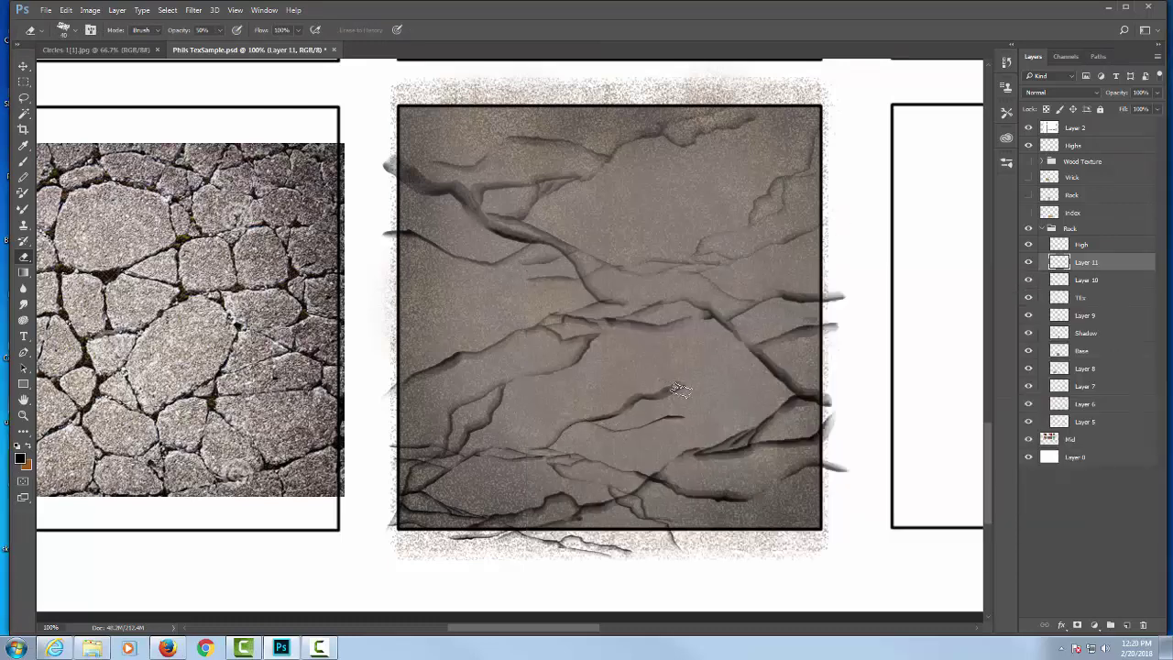
pyautogui.moveTo(674, 392); pyautogui.dragTo(573, 429)
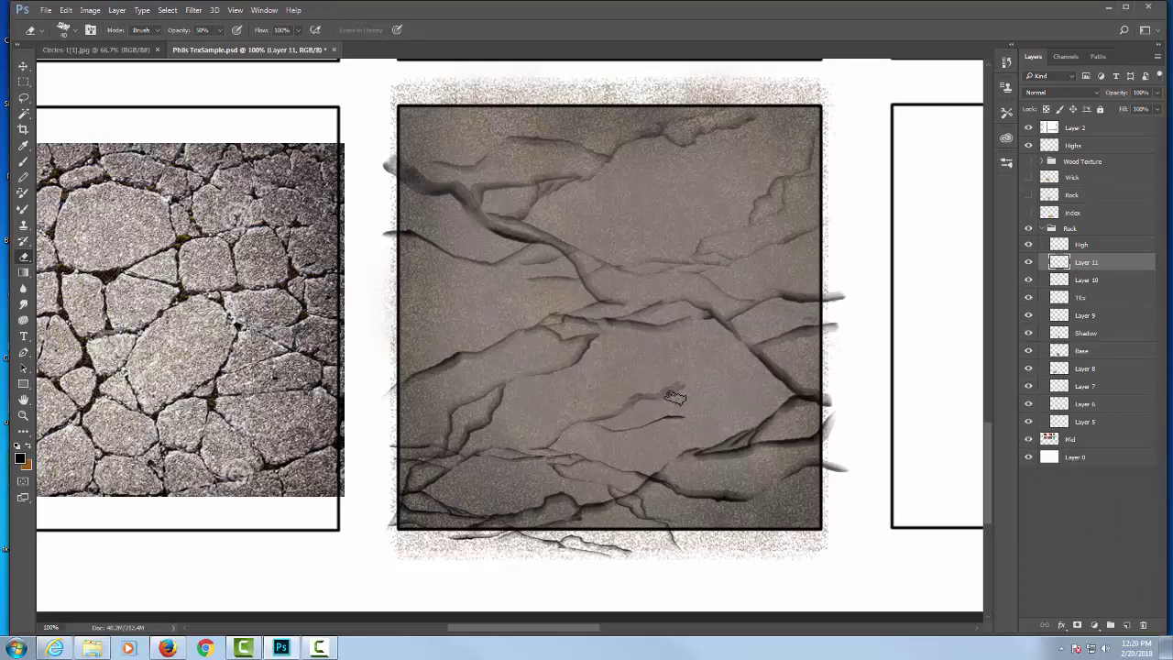
pyautogui.moveTo(676, 386)
pyautogui.mouseDown()
pyautogui.moveTo(634, 404)
pyautogui.moveTo(663, 418)
pyautogui.moveTo(619, 440)
pyautogui.moveTo(606, 437)
pyautogui.moveTo(690, 384)
pyautogui.moveTo(611, 437)
pyautogui.moveTo(593, 444)
pyautogui.moveTo(587, 419)
pyautogui.moveTo(535, 442)
pyautogui.moveTo(591, 420)
pyautogui.moveTo(610, 396)
pyautogui.moveTo(566, 421)
pyautogui.moveTo(596, 415)
pyautogui.mouseUp()
pyautogui.moveTo(672, 545)
pyautogui.mouseDown()
pyautogui.moveTo(727, 552)
pyautogui.moveTo(585, 550)
pyautogui.moveTo(760, 541)
pyautogui.mouseUp()
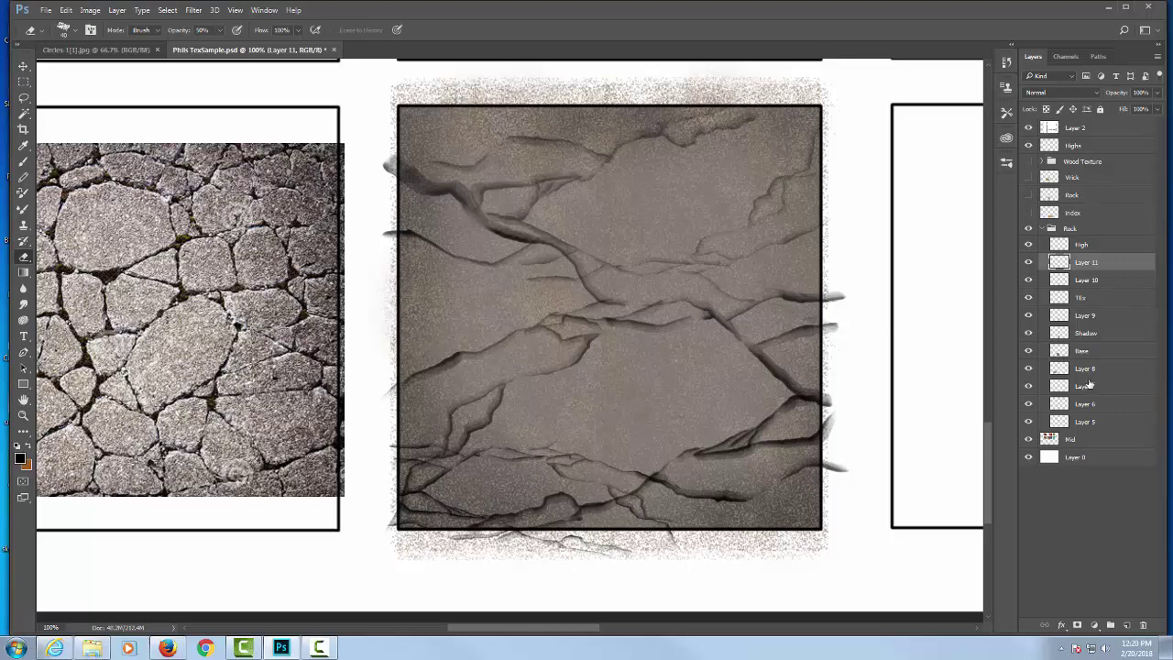
# Merge Layer 11 with Layer 10, compare the texture with the merged layer hidden and shown, and rename it Cracks.
pyautogui.keyDown('ctrl'); pyautogui.click(1106, 282); pyautogui.keyUp('ctrl')
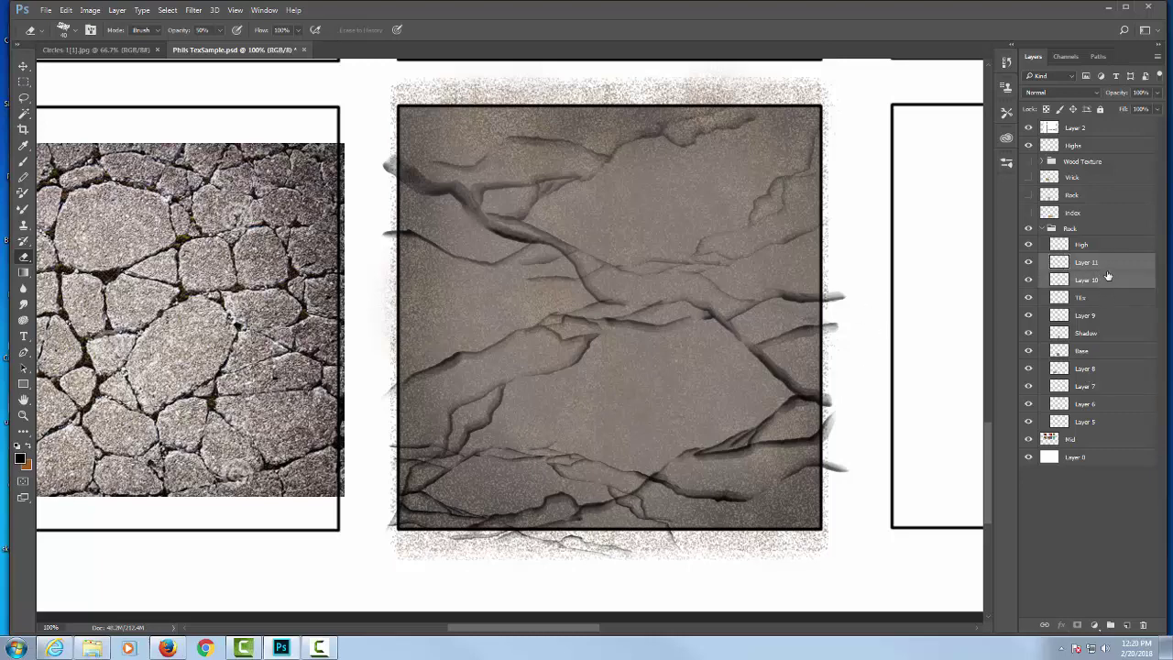
pyautogui.hotkey('ctrl', 'e')
pyautogui.click(1029, 263)
pyautogui.click(1029, 262)
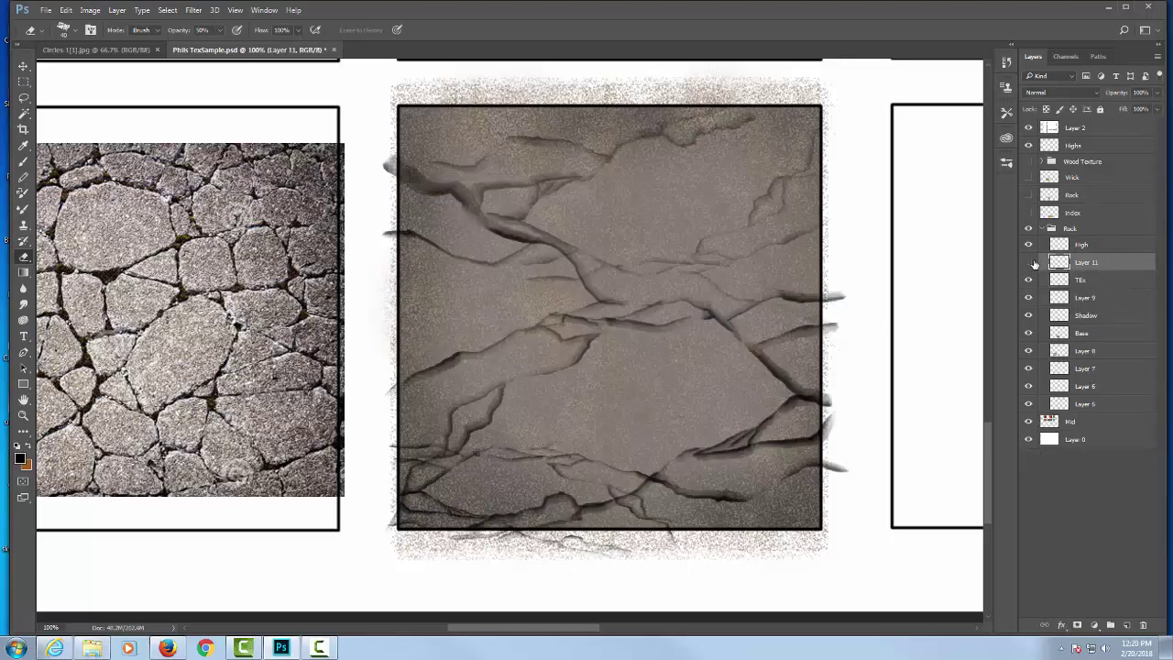
pyautogui.click(1028, 262)
pyautogui.click(1029, 262)
pyautogui.doubleClick(1094, 263)
pyautogui.press('Return')
# Erase the crack ends that stick out past the square frame of the rock texture at 100% opacity.
pyautogui.moveTo(838, 275)
pyautogui.mouseDown()
pyautogui.moveTo(838, 489)
pyautogui.moveTo(826, 391)
pyautogui.moveTo(817, 534)
pyautogui.moveTo(682, 512)
pyautogui.moveTo(512, 544)
pyautogui.moveTo(603, 536)
pyautogui.moveTo(471, 550)
pyautogui.moveTo(564, 537)
pyautogui.moveTo(353, 541)
pyautogui.mouseUp()
pyautogui.moveTo(378, 136); pyautogui.dragTo(385, 223)
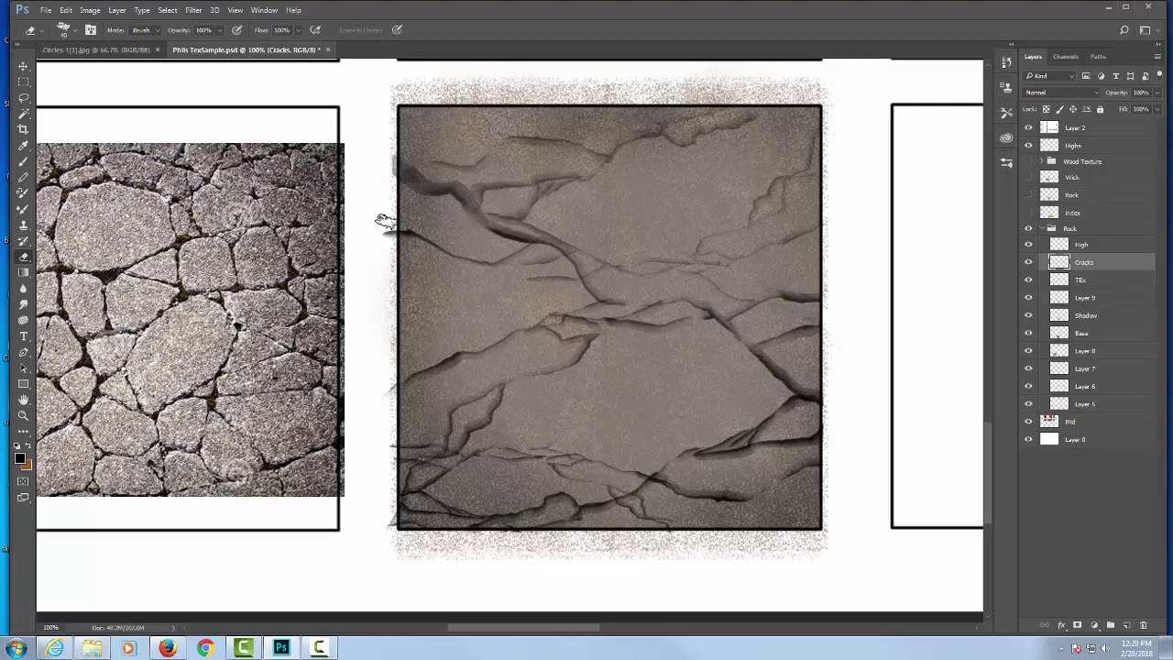
pyautogui.moveTo(382, 347)
pyautogui.mouseDown()
pyautogui.moveTo(383, 335)
pyautogui.moveTo(400, 532)
pyautogui.mouseUp()
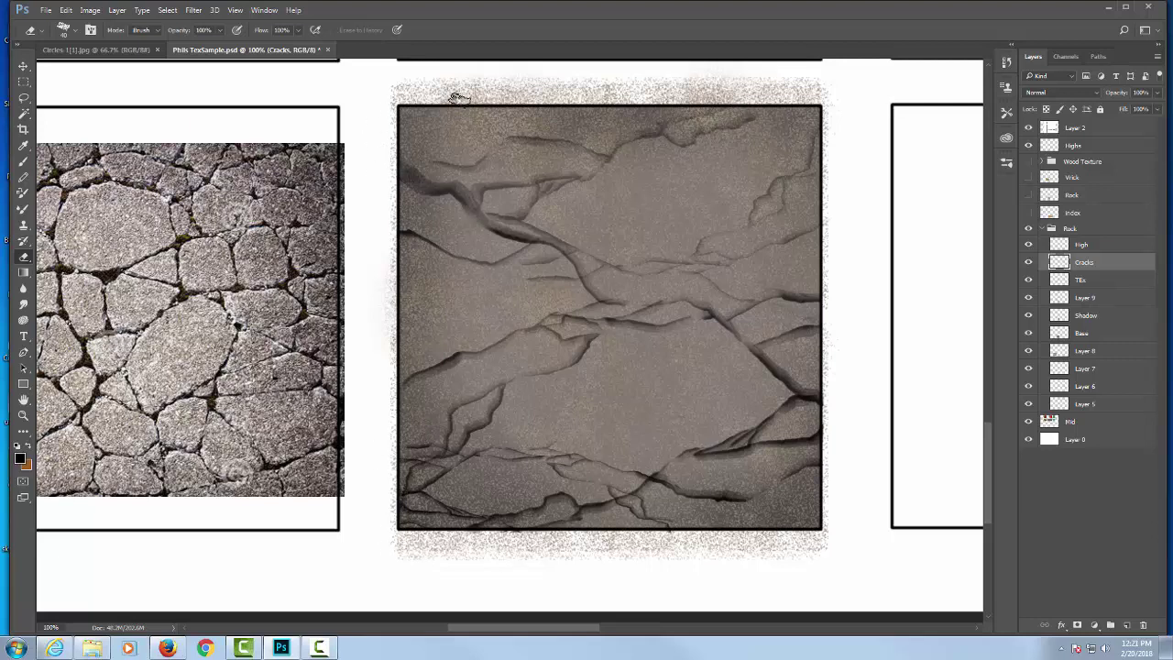
# Examine the cracked rock texture up close and as a whole beside the stone reference photo.
pyautogui.moveTo(436, 481); pyautogui.dragTo(556, 564)
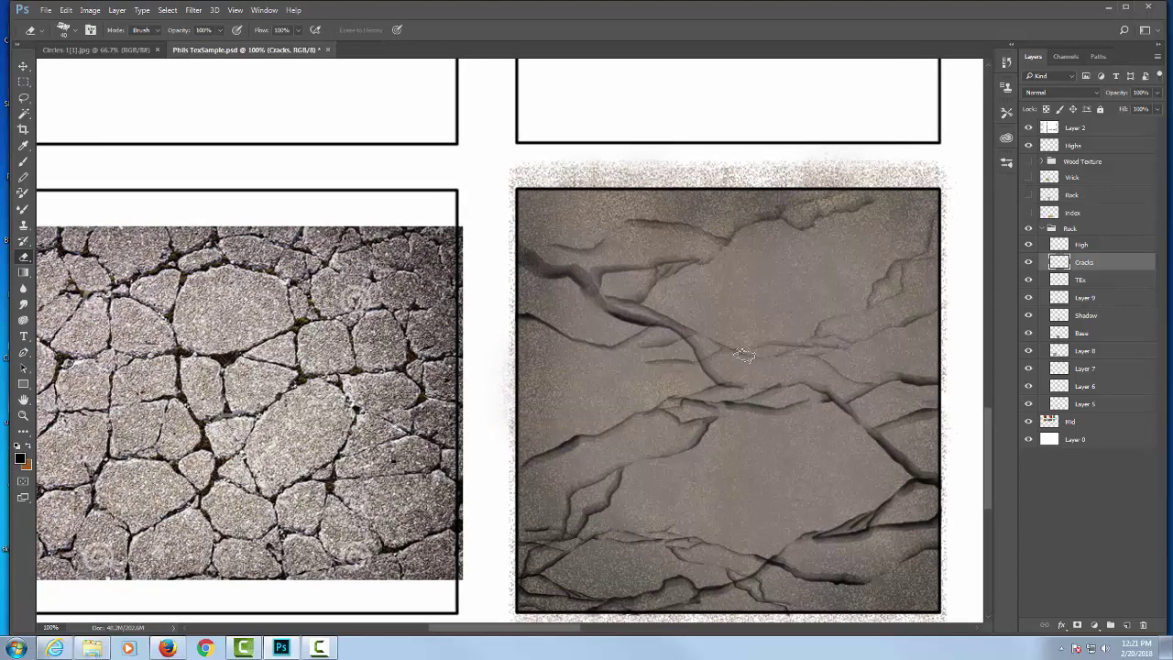
pyautogui.moveTo(880, 396); pyautogui.dragTo(855, 401)
pyautogui.moveTo(489, 366); pyautogui.dragTo(549, 351)
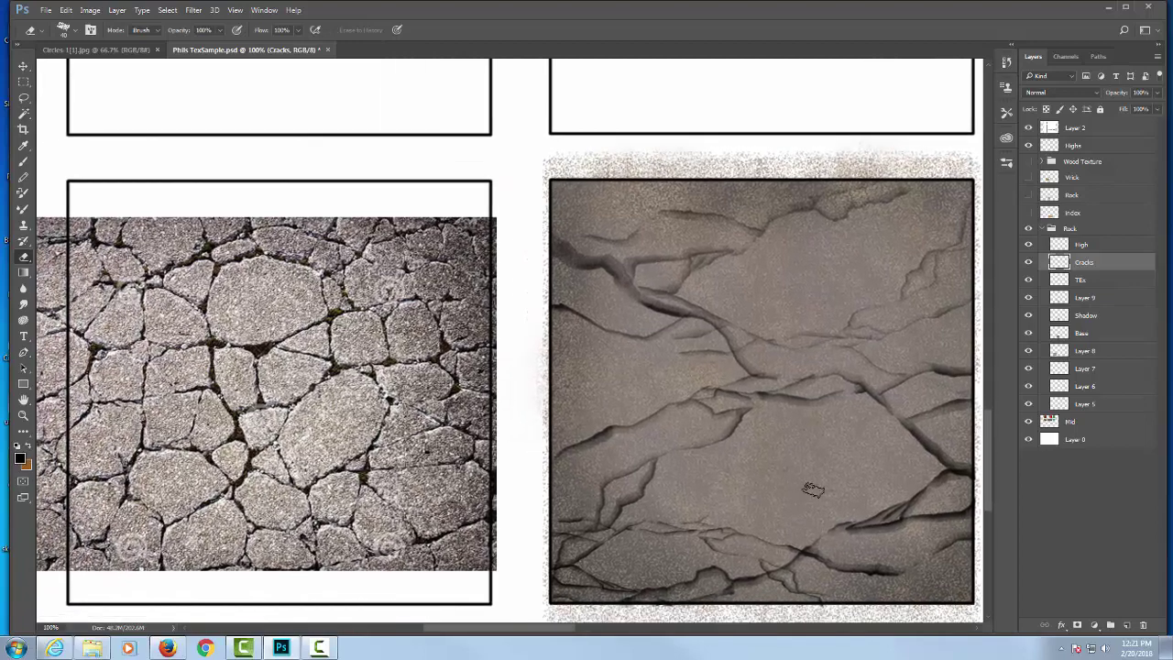
pyautogui.moveTo(827, 447); pyautogui.dragTo(792, 450)
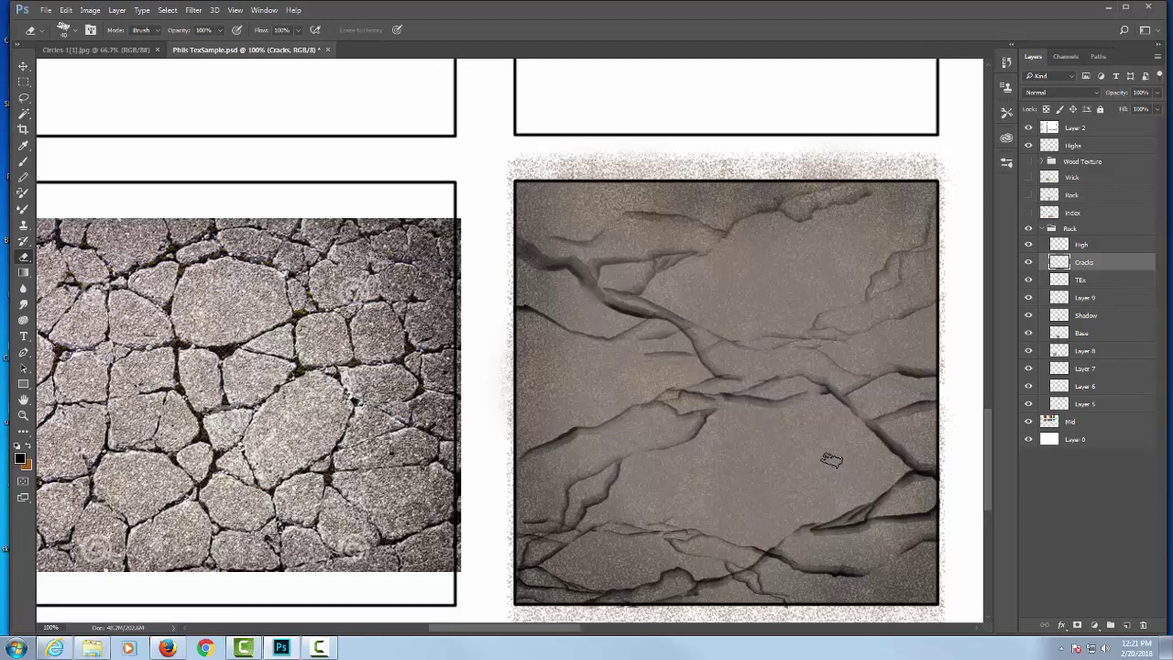
pyautogui.hotkey('ctrl', '+')
pyautogui.scroll(3, 880, 440)
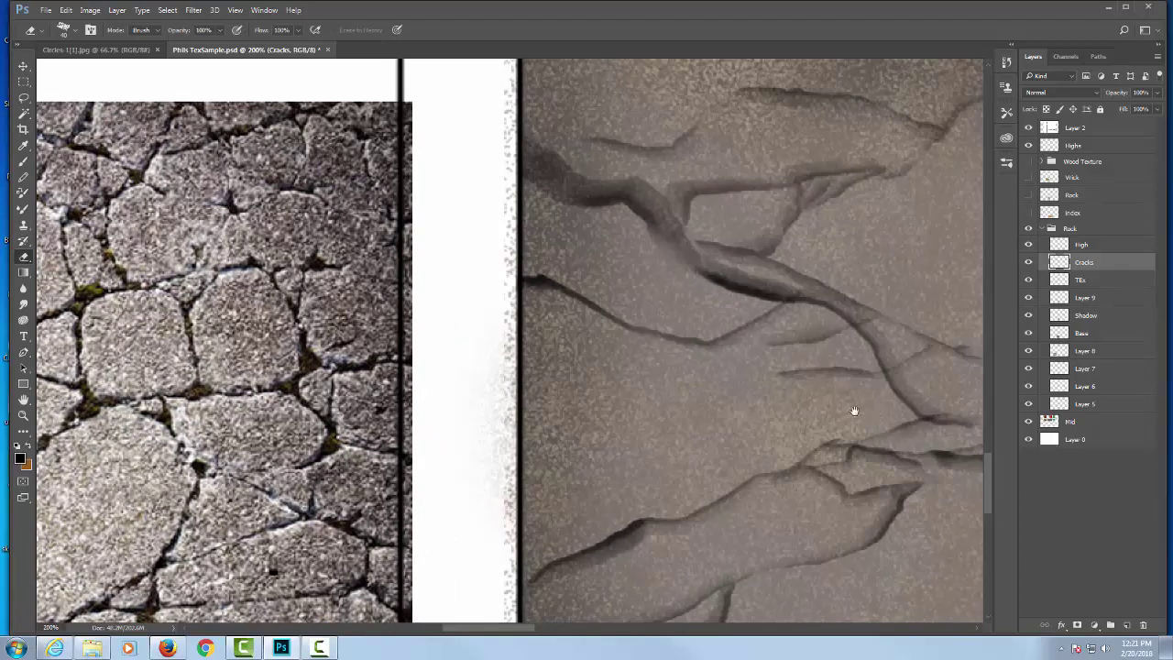
pyautogui.scroll(-4, 608, 394)
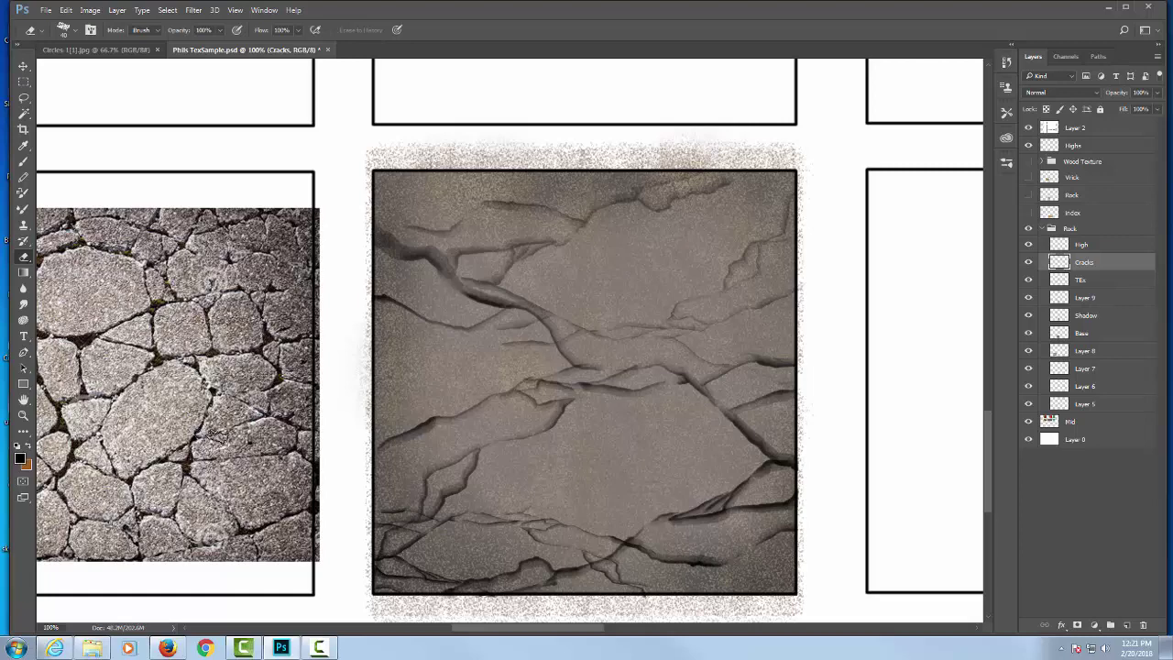
pyautogui.hscroll(-3, 629, 455)
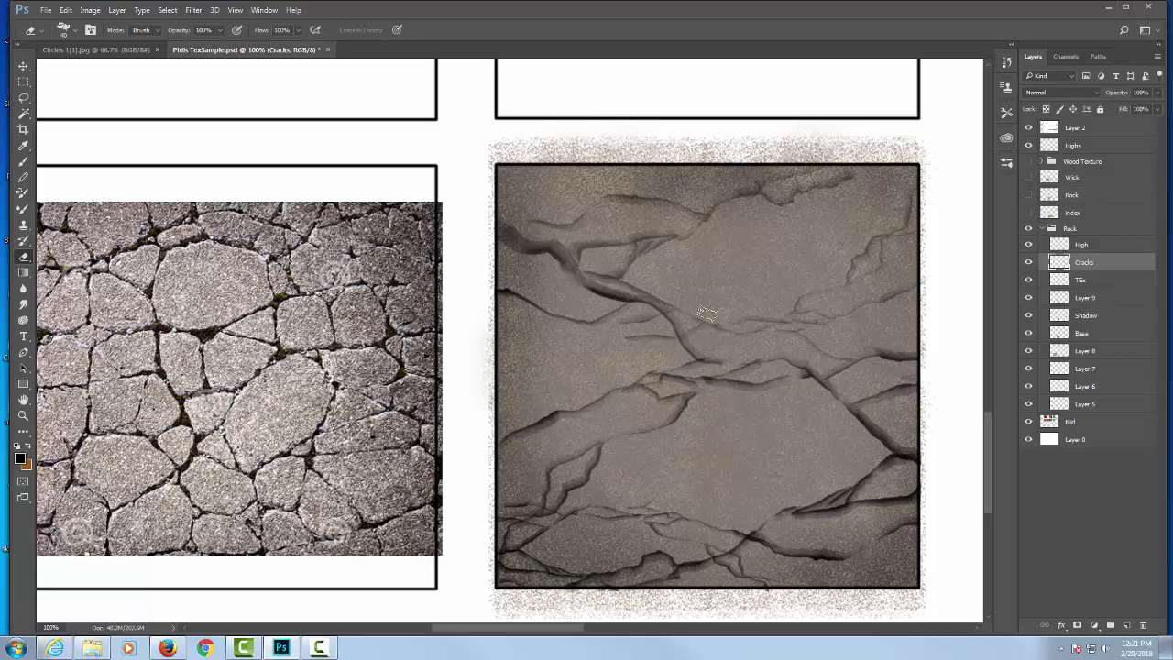
pyautogui.moveTo(700, 388); pyautogui.dragTo(691, 386)
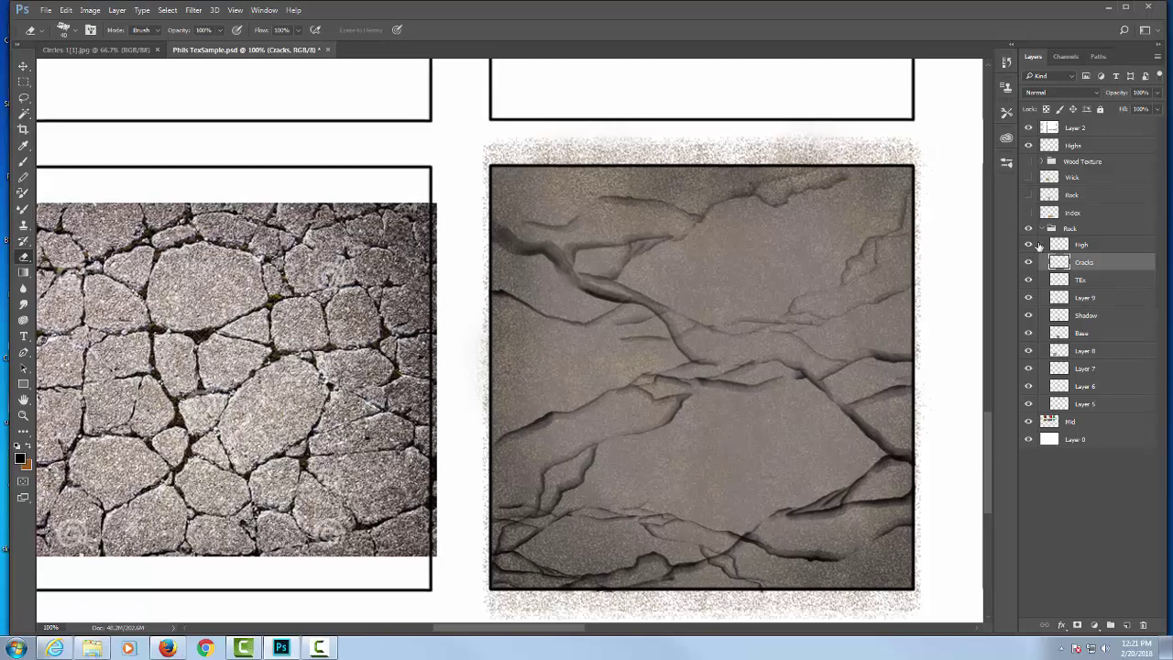
# Add a new layer above Cracks, darken the upper-right crack with a 10% opacity brush, and compare it hidden and shown.
pyautogui.click(1127, 625)
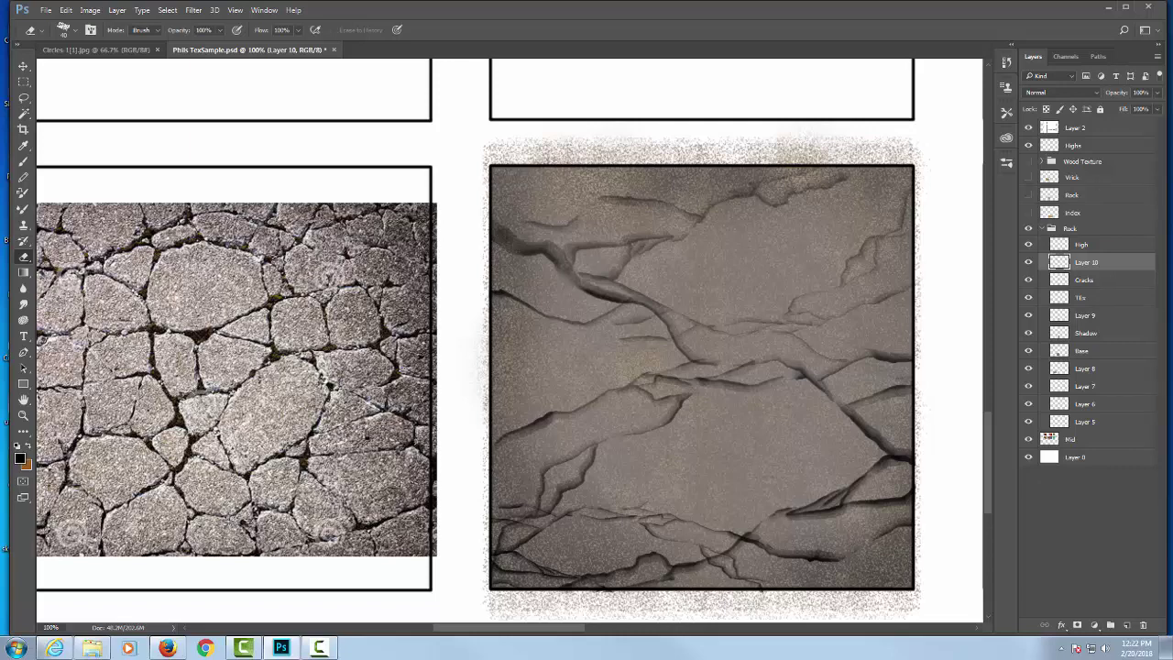
pyautogui.press('b')
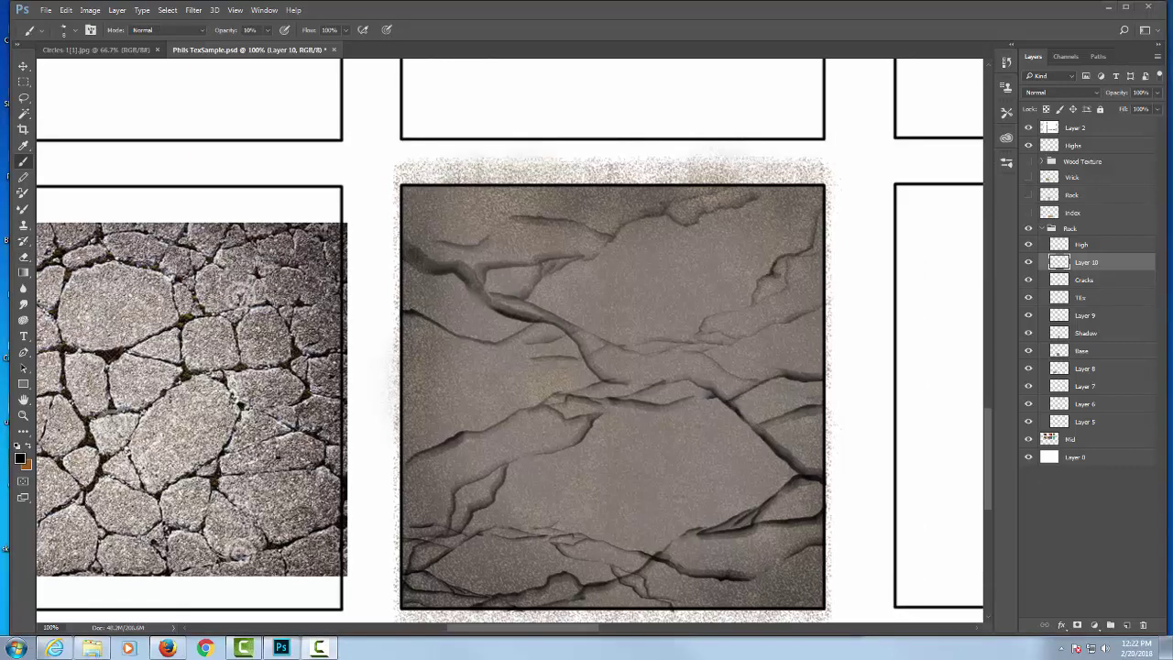
pyautogui.click(1028, 262)
pyautogui.click(1028, 262)
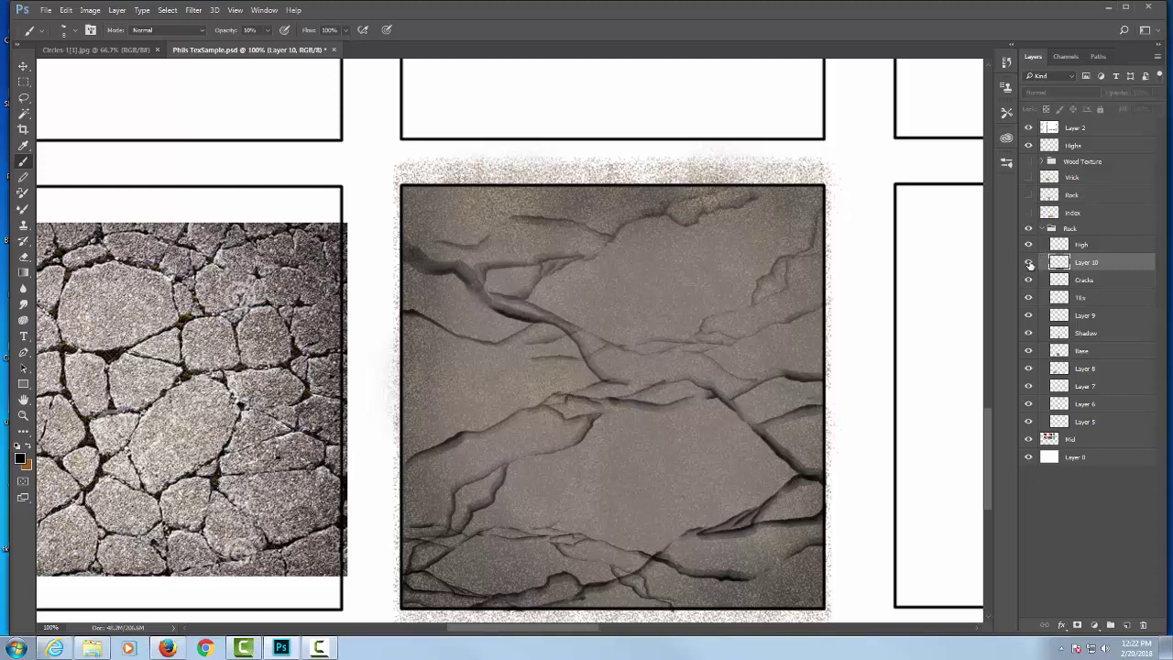
pyautogui.click(1028, 262)
pyautogui.click(1028, 262)
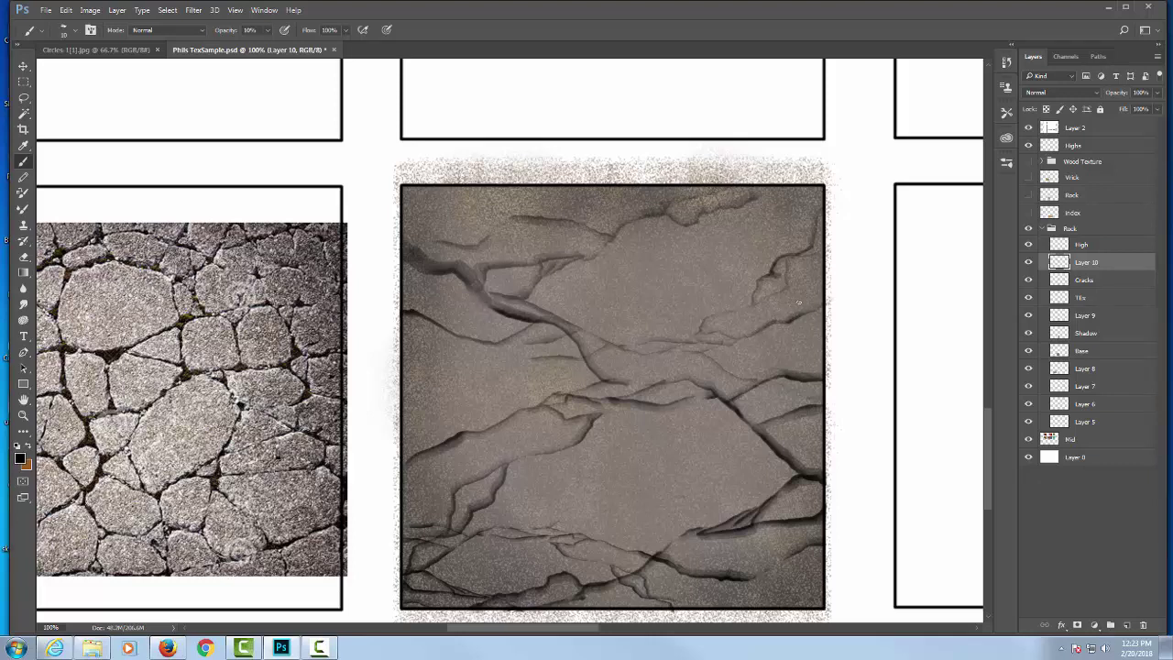
# Deepen the upper-right crack at 20% opacity and shade the cracks near the right edge with a larger brush at 10%.
pyautogui.press(']')
pyautogui.press('2')
pyautogui.moveTo(786, 274); pyautogui.dragTo(804, 256)
pyautogui.press('1')
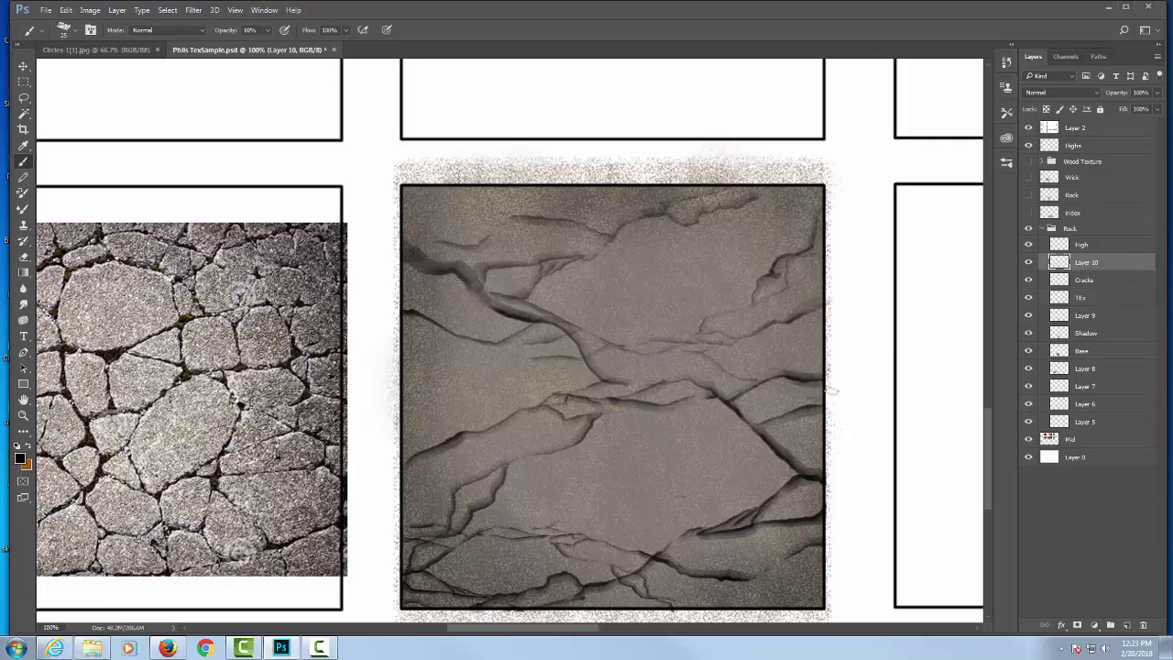
pyautogui.moveTo(831, 389)
pyautogui.mouseDown()
pyautogui.moveTo(764, 433)
pyautogui.moveTo(778, 474)
pyautogui.mouseUp()
pyautogui.press('[')
pyautogui.press('[')
pyautogui.press(']')
pyautogui.press(']')
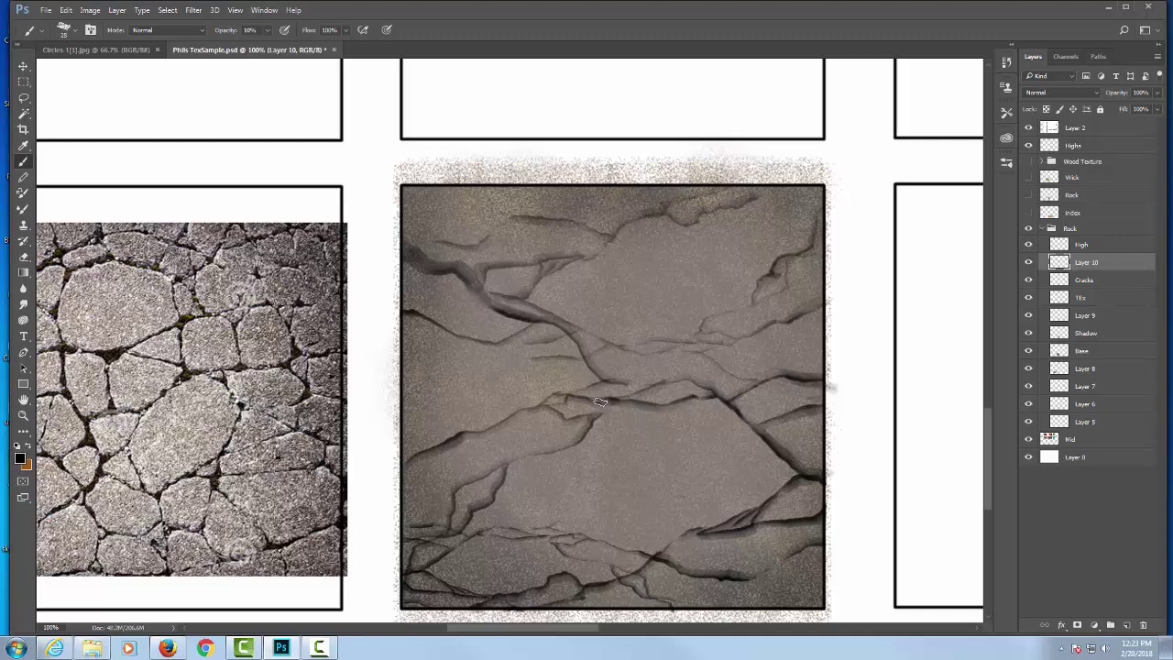
# Darken the thin cracks through the centre of the texture with a small brush at 20% opacity.
pyautogui.press('[')
pyautogui.press('[')
pyautogui.press('[')
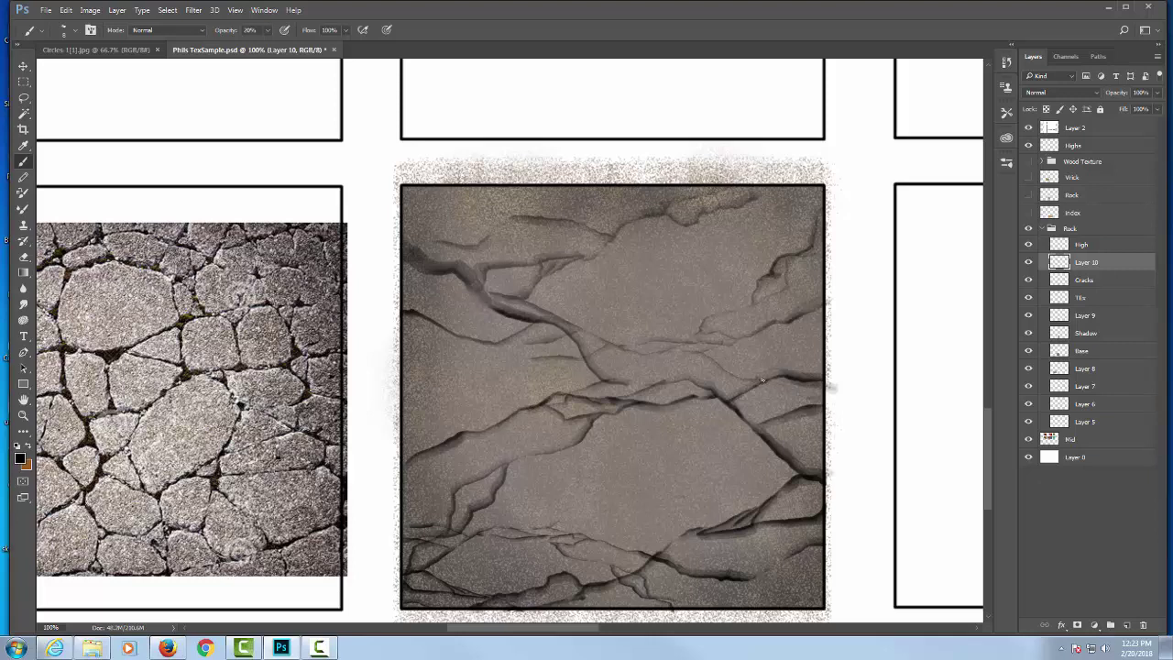
pyautogui.moveTo(761, 376); pyautogui.dragTo(738, 380)
pyautogui.hotkey('ctrl', '+')
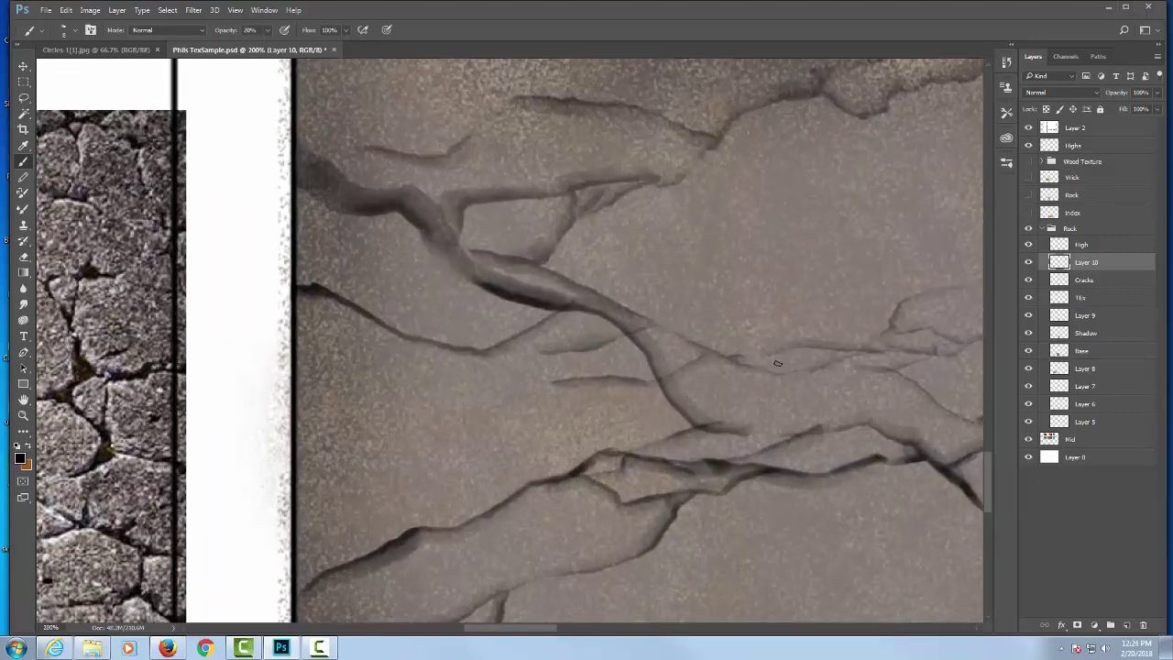
pyautogui.moveTo(629, 335); pyautogui.dragTo(342, 277)
pyautogui.hotkey('ctrl', '-')
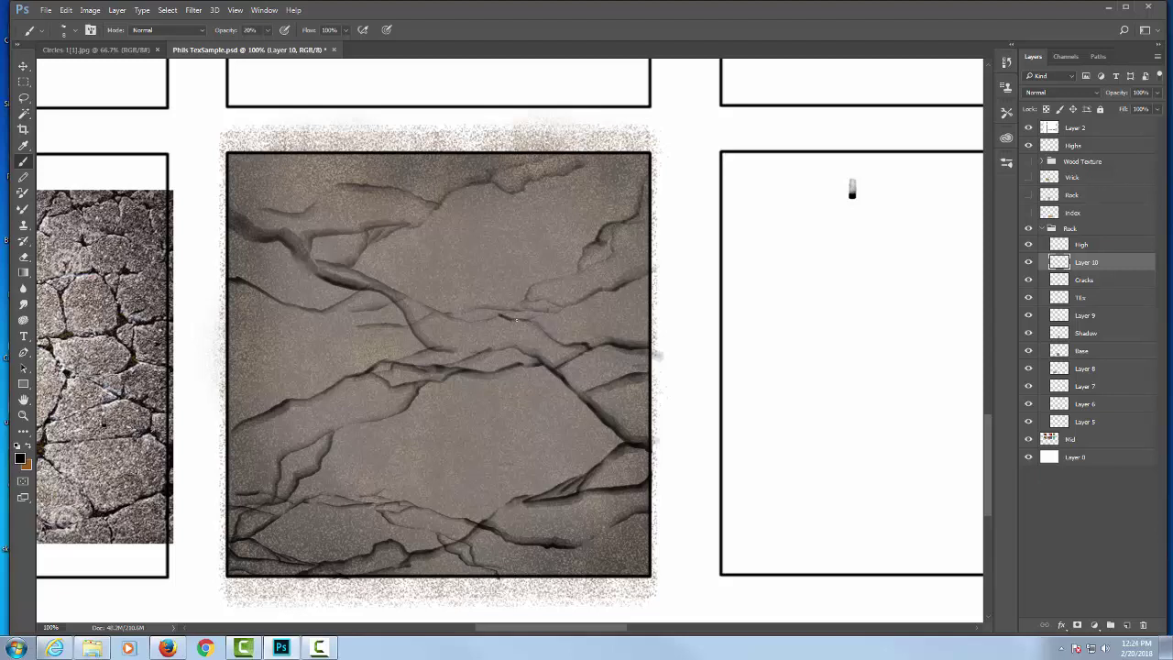
# Darken the branching cracks just right of the centre, out to the right edge, at 30% opacity.
pyautogui.press(']')
pyautogui.press(']')
pyautogui.moveTo(513, 324)
pyautogui.mouseDown()
pyautogui.moveTo(535, 323)
pyautogui.moveTo(549, 340)
pyautogui.mouseUp()
pyautogui.moveTo(529, 301); pyautogui.dragTo(541, 300)
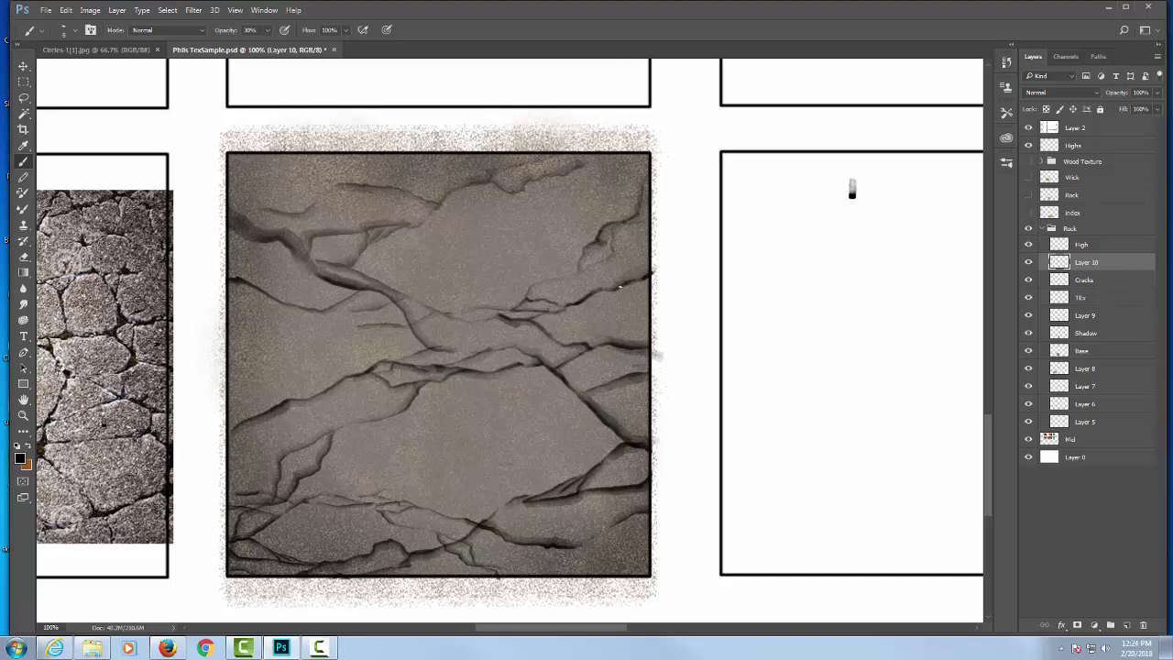
# Softly shade the cracks at 10% opacity, from the right-hand branches and the diagonal crack across to the lower-left ones.
pyautogui.press('1')
pyautogui.moveTo(556, 310)
pyautogui.mouseDown()
pyautogui.moveTo(513, 314)
pyautogui.moveTo(521, 292)
pyautogui.moveTo(578, 252)
pyautogui.mouseUp()
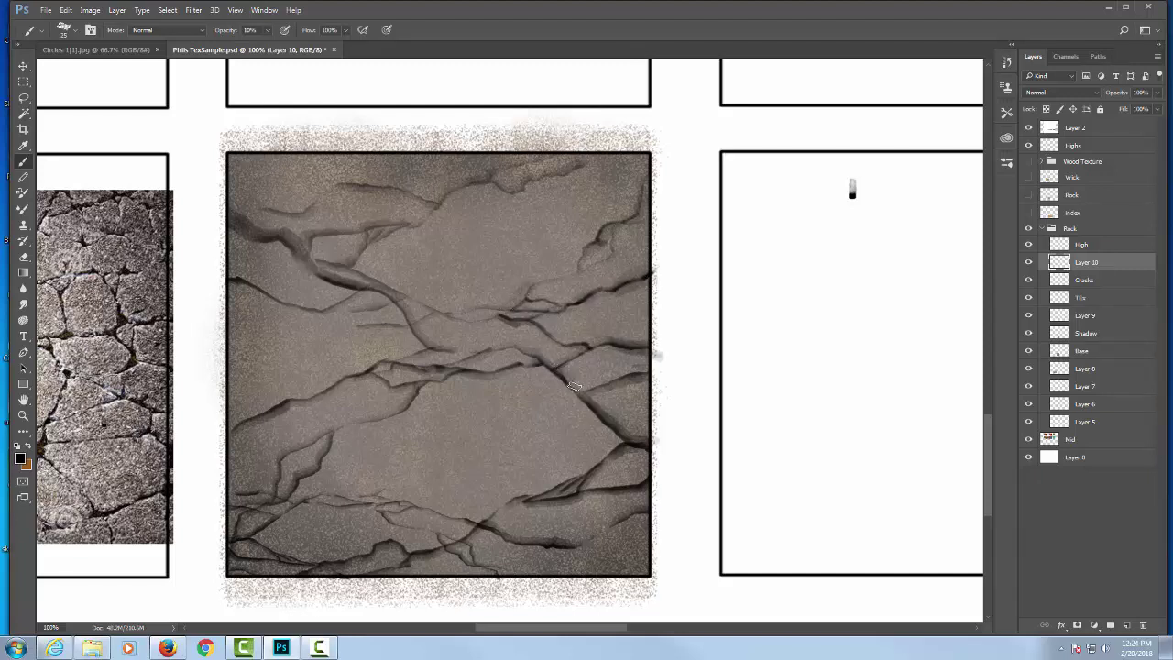
pyautogui.moveTo(562, 376)
pyautogui.mouseDown()
pyautogui.moveTo(606, 436)
pyautogui.moveTo(634, 394)
pyautogui.moveTo(642, 452)
pyautogui.moveTo(590, 481)
pyautogui.moveTo(637, 488)
pyautogui.moveTo(520, 501)
pyautogui.moveTo(387, 574)
pyautogui.moveTo(406, 552)
pyautogui.moveTo(306, 572)
pyautogui.moveTo(390, 539)
pyautogui.moveTo(380, 535)
pyautogui.moveTo(289, 560)
pyautogui.moveTo(230, 546)
pyautogui.moveTo(263, 522)
pyautogui.moveTo(240, 532)
pyautogui.moveTo(257, 504)
pyautogui.mouseUp()
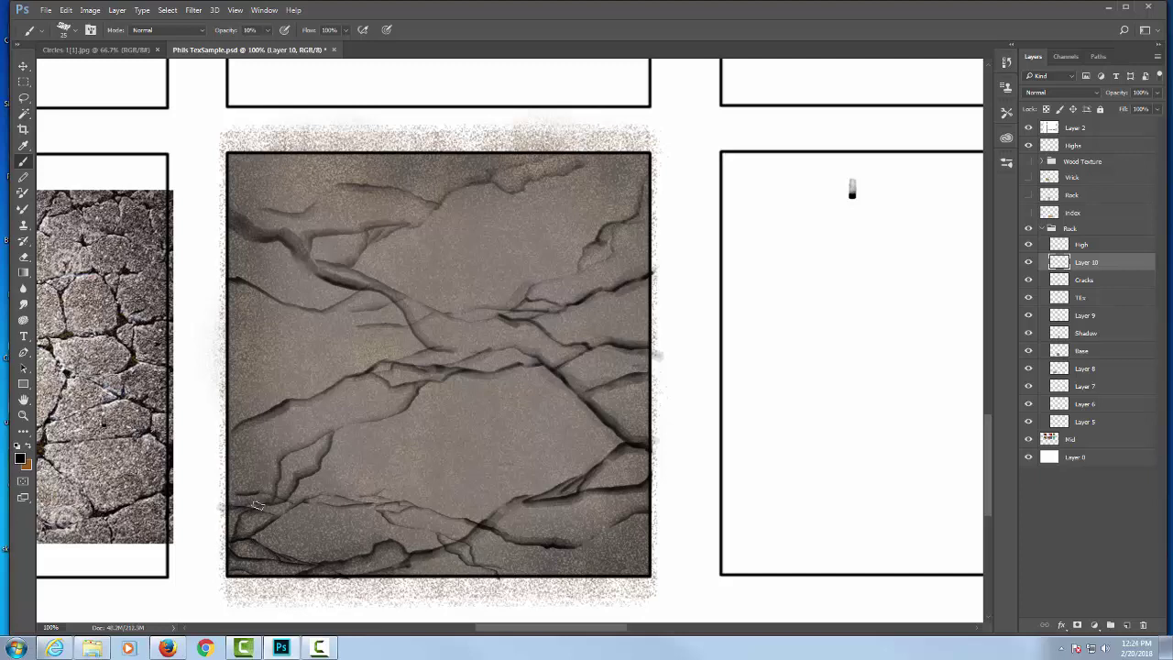
pyautogui.press('[')
pyautogui.press('[')
pyautogui.press('[')
pyautogui.press(']')
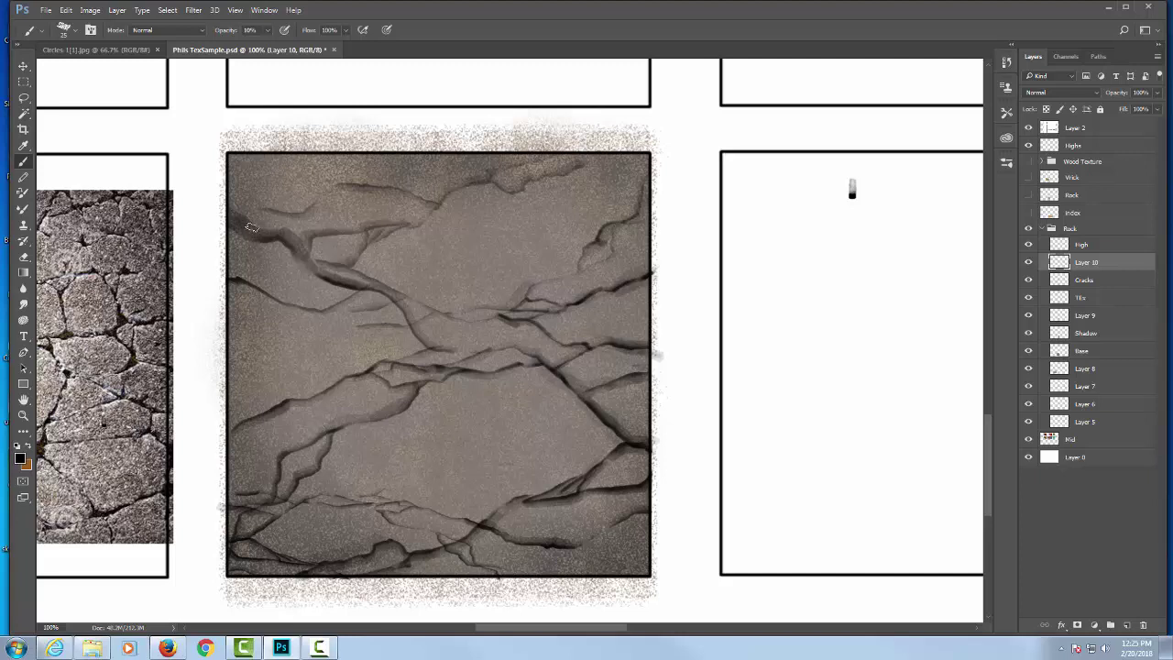
# Deepen the thick upper-left crack and the one beneath it, and extend the small crack near the bottom edge, varying the brush size.
pyautogui.moveTo(251, 228)
pyautogui.mouseDown()
pyautogui.moveTo(236, 233)
pyautogui.moveTo(254, 241)
pyautogui.mouseUp()
pyautogui.press('[')
pyautogui.press('[')
pyautogui.moveTo(280, 239); pyautogui.dragTo(296, 259)
pyautogui.press(']')
pyautogui.press(']')
pyautogui.moveTo(273, 295)
pyautogui.mouseDown()
pyautogui.moveTo(302, 310)
pyautogui.moveTo(368, 291)
pyautogui.mouseUp()
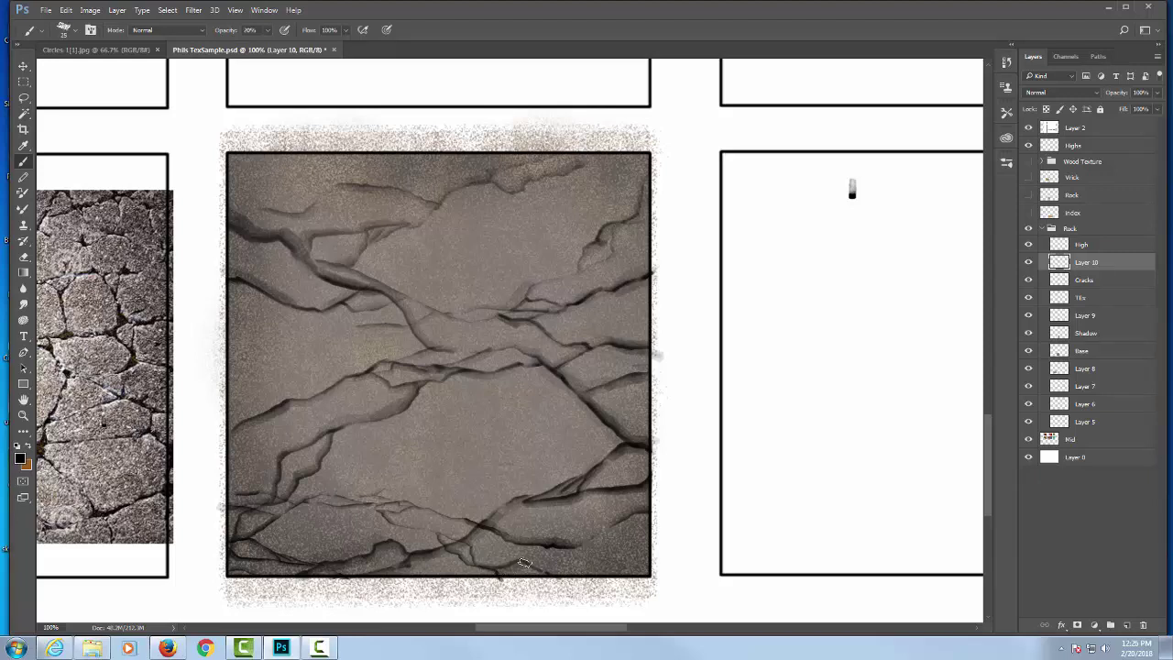
pyautogui.press('[')
pyautogui.press('[')
# Soften the lower-right cracks on the Cracks layer with a small low-opacity eraser, and compare the texture with Layer 10 hidden and shown.
pyautogui.click(1100, 280)
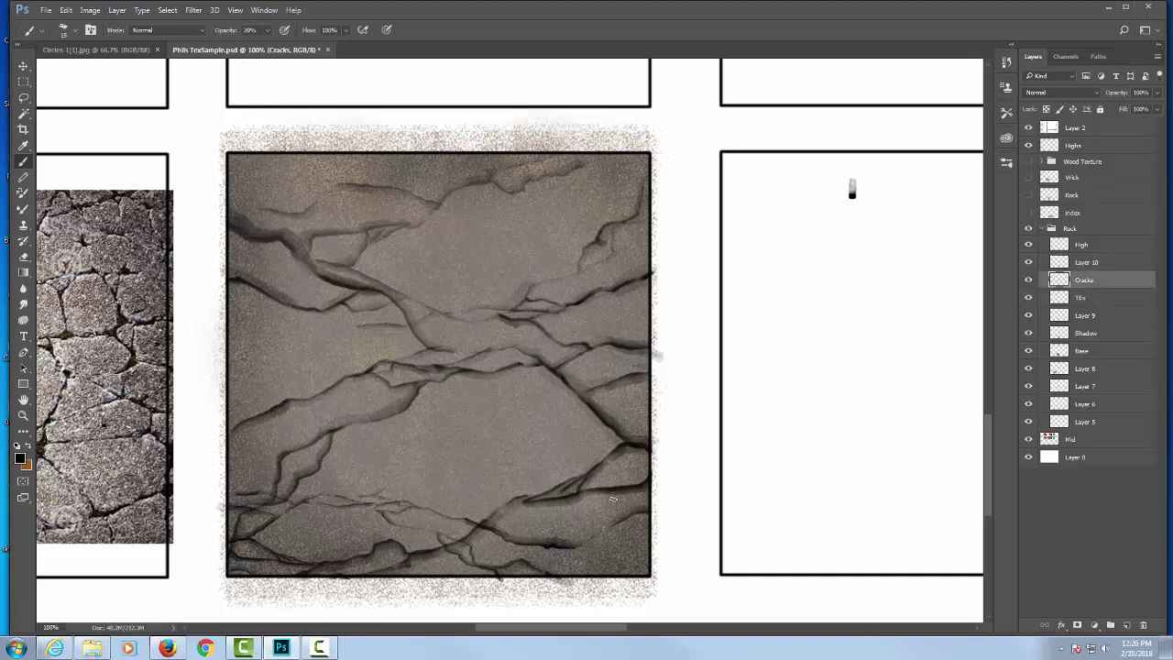
pyautogui.press('e')
pyautogui.press('[')
pyautogui.press('[')
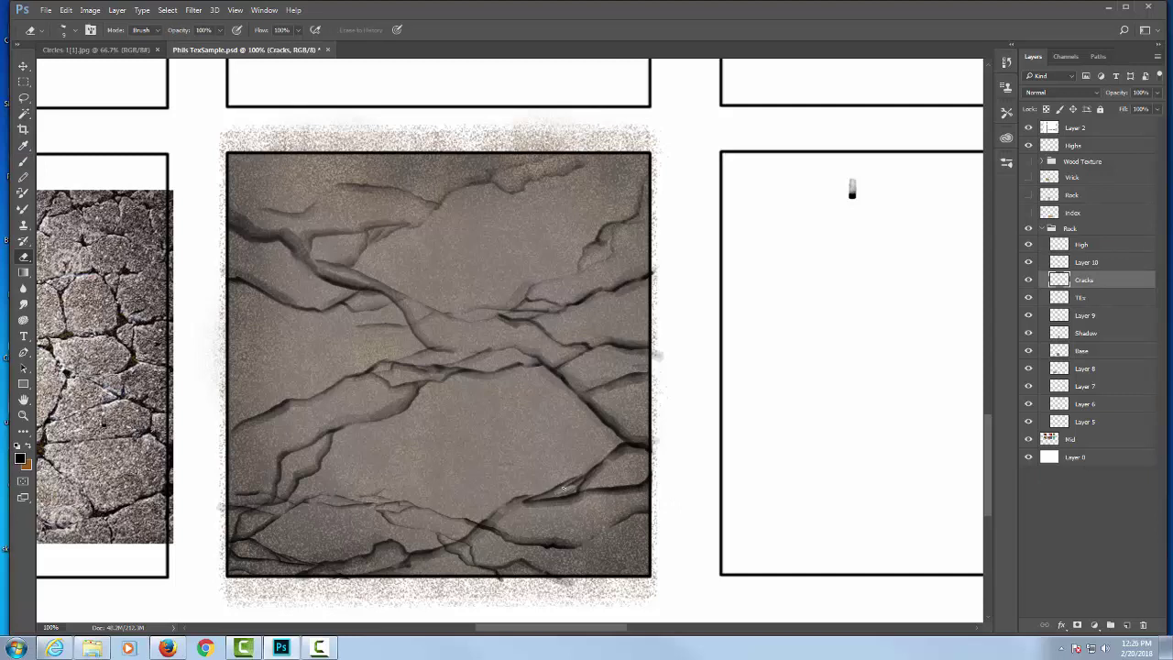
pyautogui.press('1')
pyautogui.press('2')
pyautogui.click(1028, 263)
pyautogui.click(1028, 263)
pyautogui.click(1028, 263)
pyautogui.click(1028, 263)
# Try a thin black crack line across the upper part of the texture at 100% opacity and undo it.
pyautogui.press('b')
pyautogui.moveTo(550, 186); pyautogui.dragTo(564, 200)
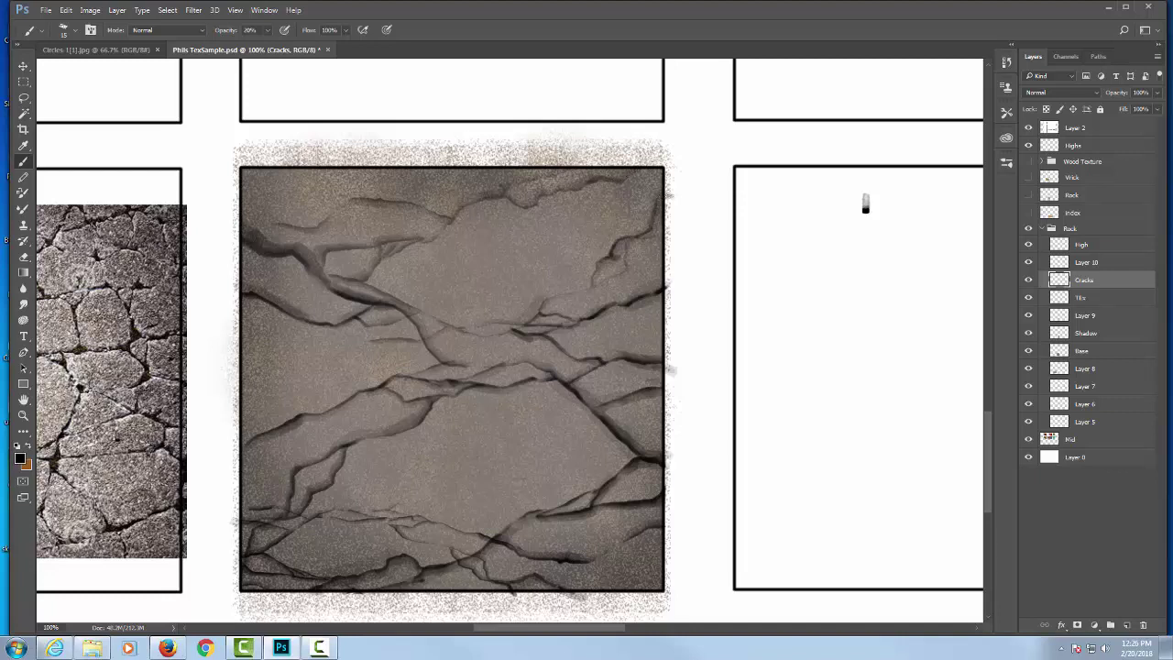
pyautogui.press('3')
pyautogui.press('0')
pyautogui.moveTo(647, 175)
pyautogui.mouseDown()
pyautogui.moveTo(594, 208)
pyautogui.moveTo(332, 244)
pyautogui.mouseUp()
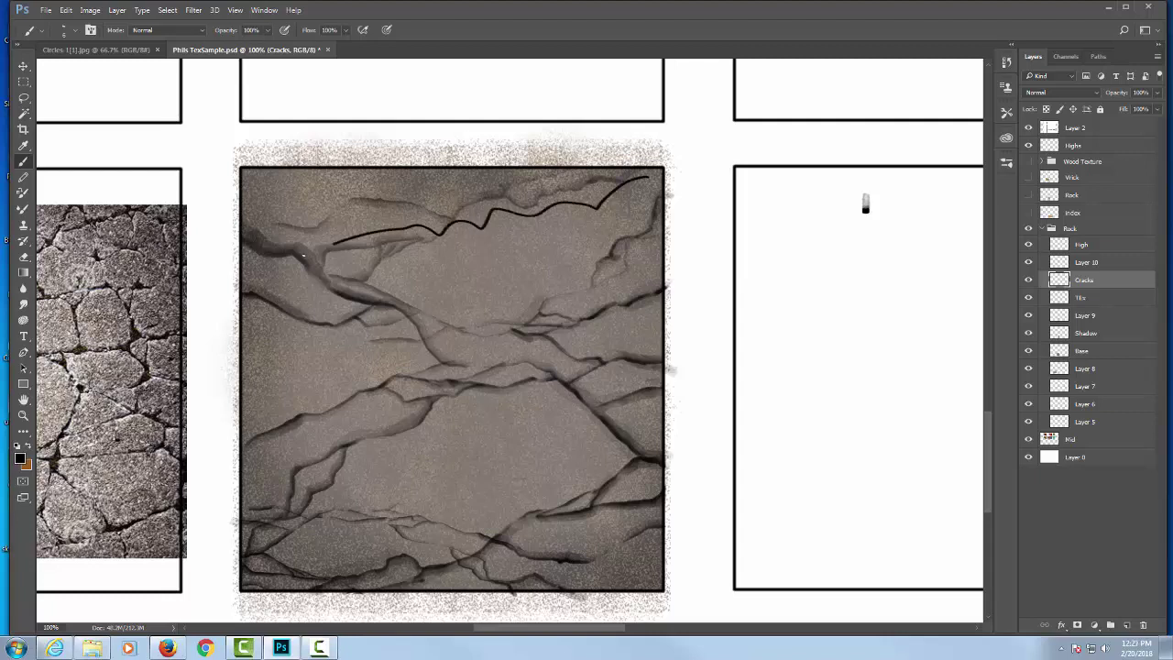
pyautogui.hotkey('ctrl', 'z')
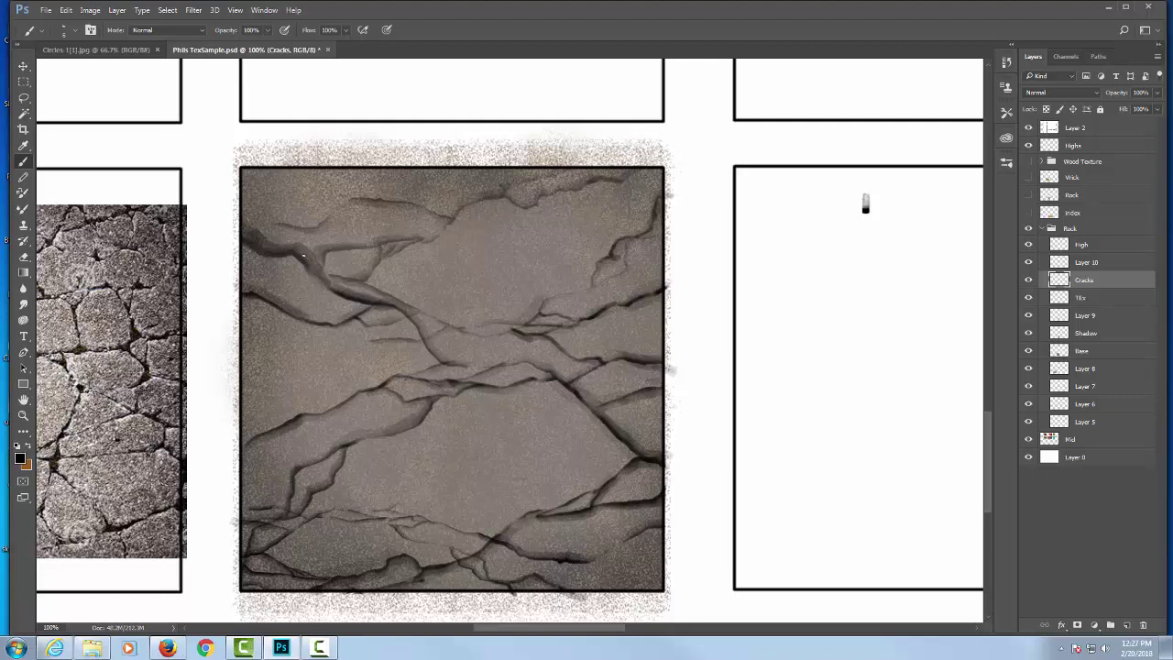
# Paint a zigzag test stroke in the white margin beside the texture, dropping the brush opacity to 10% for its lower part.
pyautogui.moveTo(704, 174); pyautogui.dragTo(712, 216)
pyautogui.press('1')
pyautogui.moveTo(719, 257)
pyautogui.mouseDown()
pyautogui.moveTo(704, 281)
pyautogui.moveTo(713, 296)
pyautogui.mouseUp()
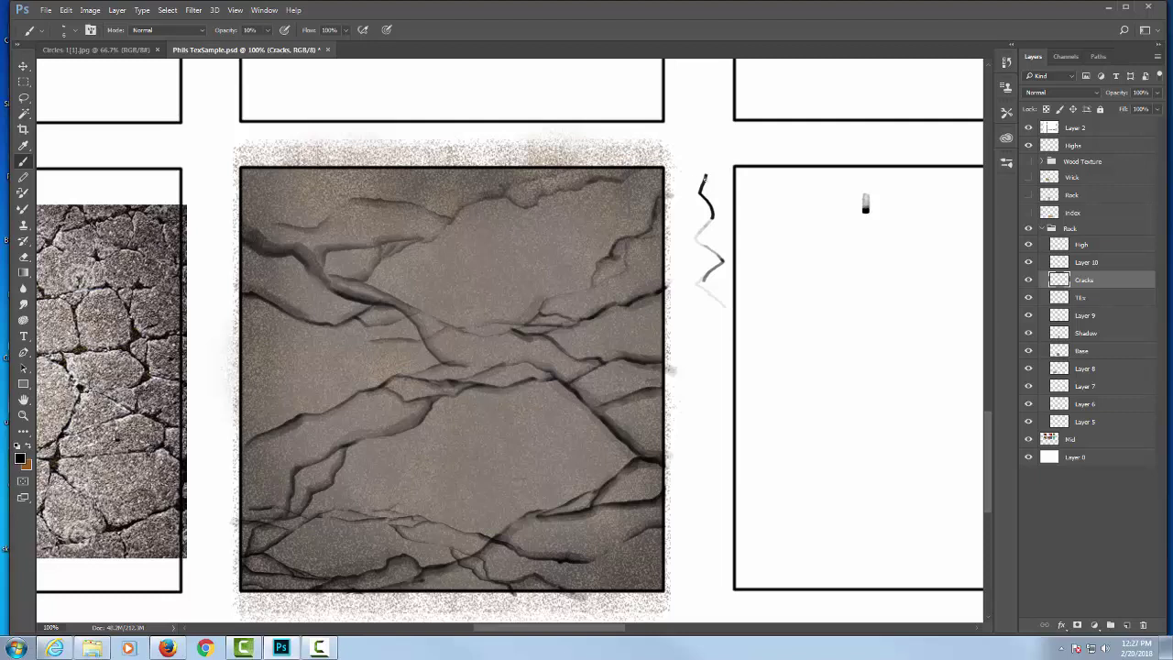
# Lasso the zigzag test stroke in the white margin beside the texture, delete it, and clear the selection.
pyautogui.press('l')
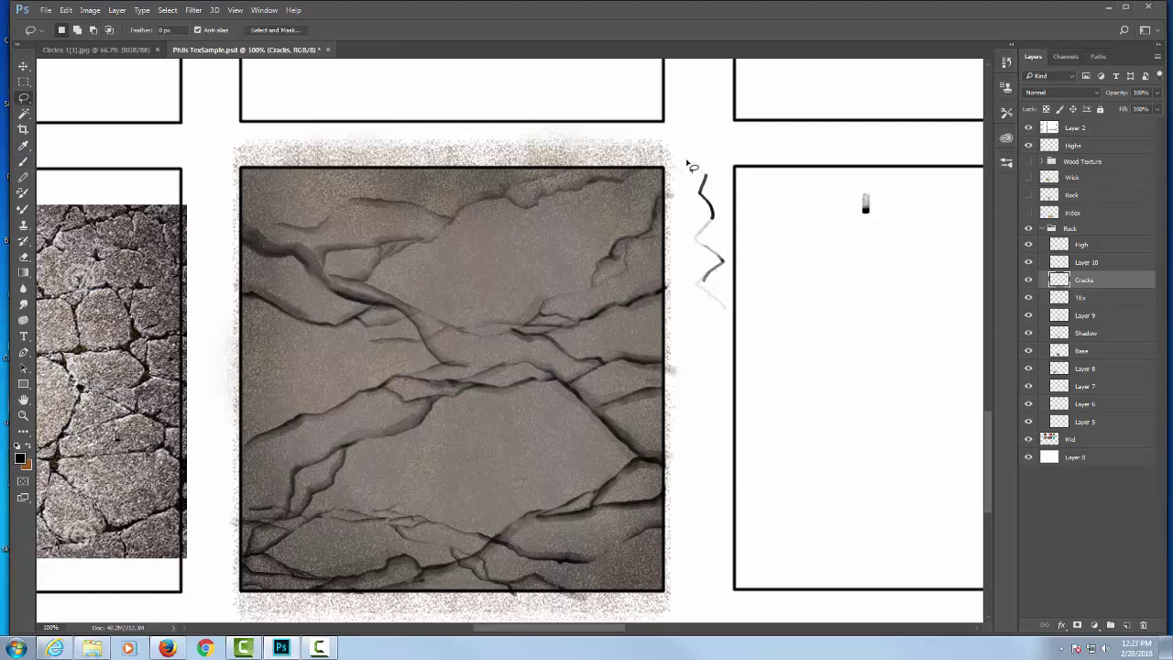
pyautogui.moveTo(684, 194); pyautogui.dragTo(756, 165)
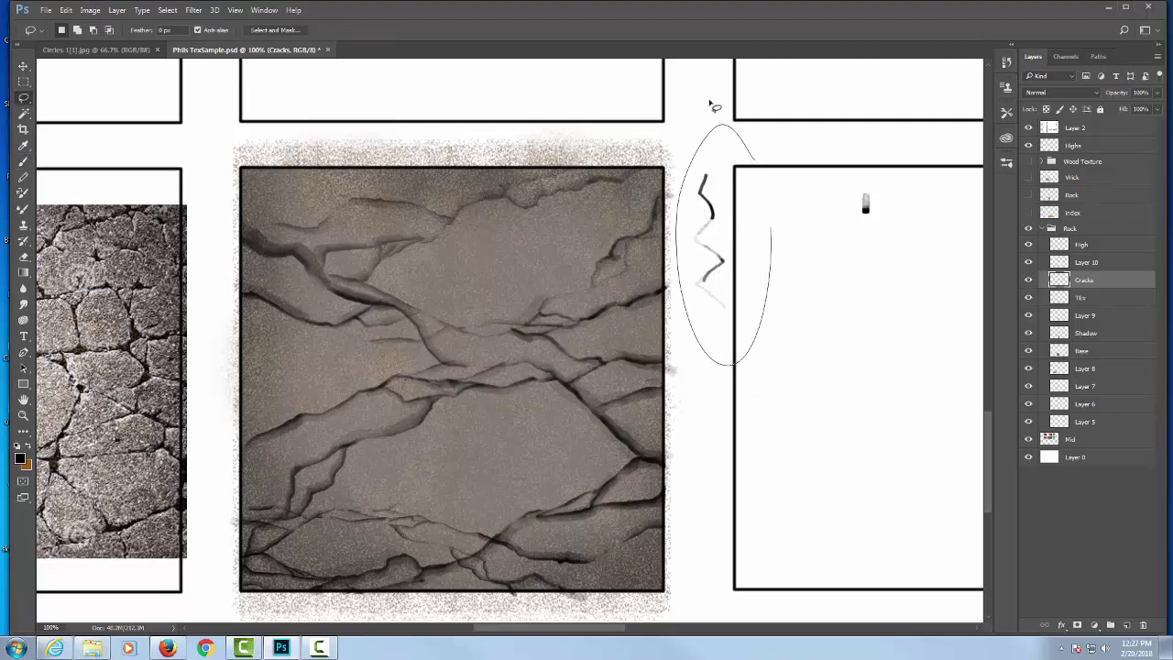
pyautogui.press('Delete')
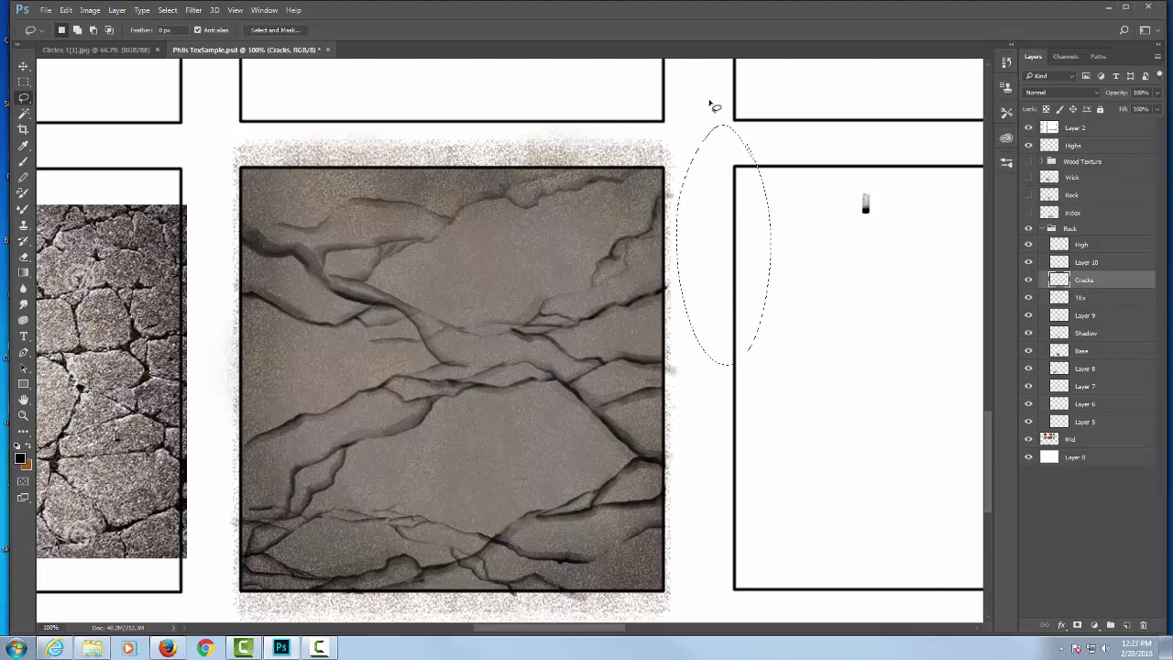
pyautogui.hotkey('ctrl', 'z')
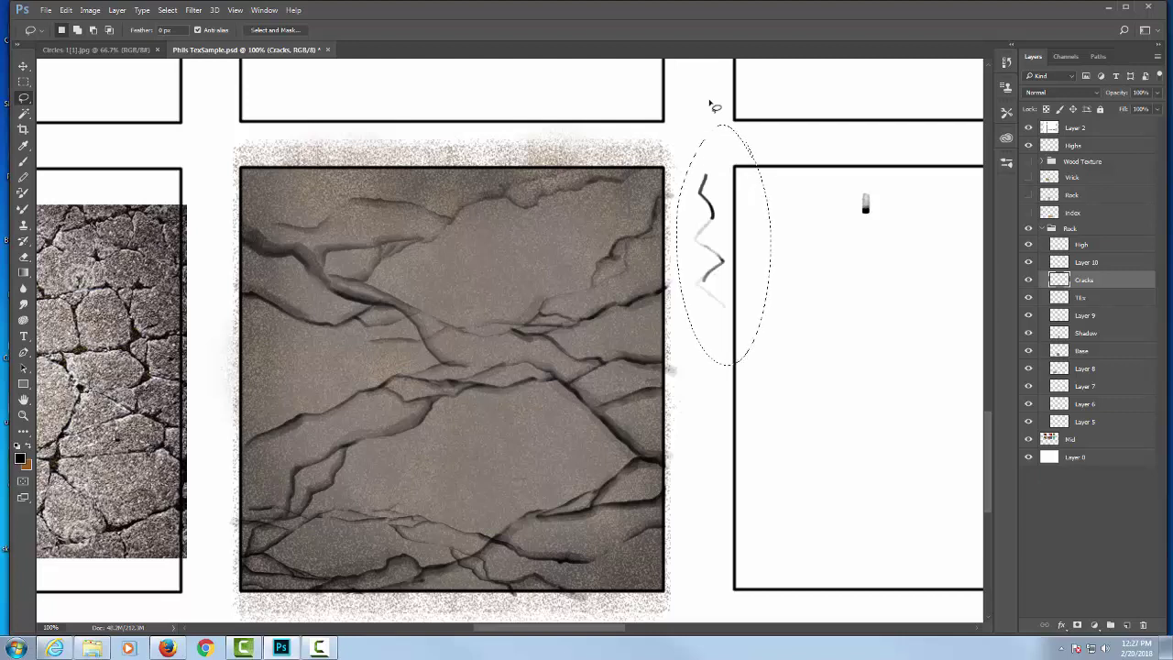
pyautogui.press('Delete')
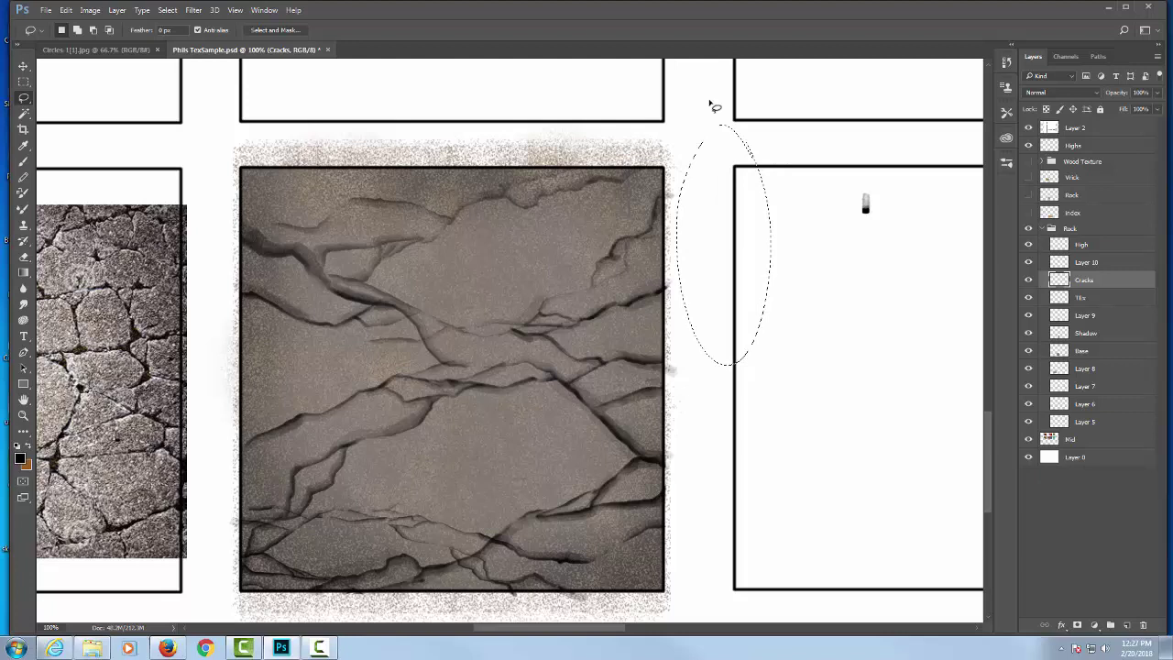
pyautogui.click(675, 240)
# Paint a faint crack branch from the texture's top edge down to the upper-left crack, refining it with a smaller brush.
pyautogui.press('b')
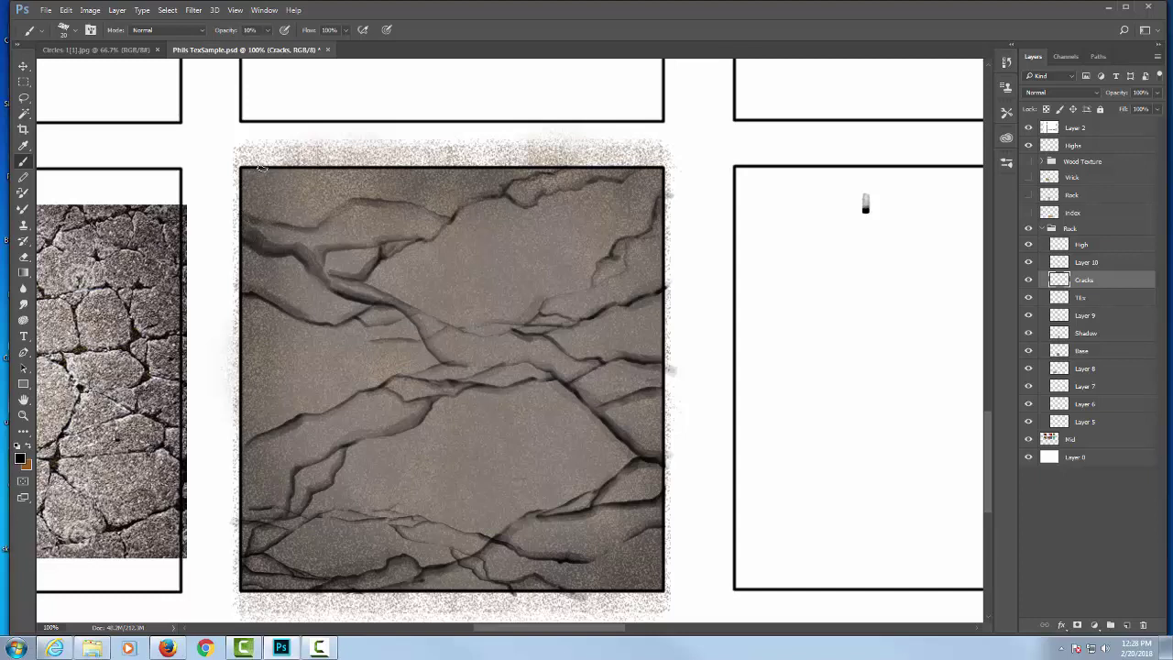
pyautogui.moveTo(293, 177); pyautogui.dragTo(336, 210)
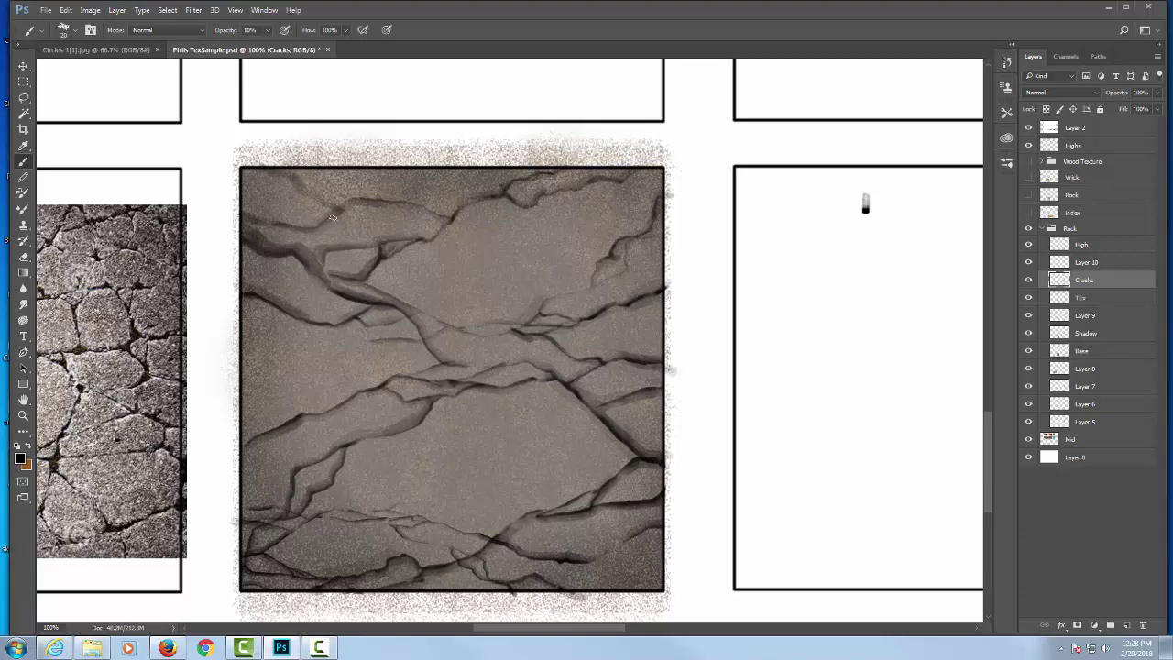
pyautogui.press('[')
pyautogui.moveTo(322, 202); pyautogui.dragTo(333, 212)
# Paint a crack branching from the second crack on the left down to the texture's left edge, at 30% and 10% brush opacity.
pyautogui.moveTo(638, 440); pyautogui.dragTo(855, 385)
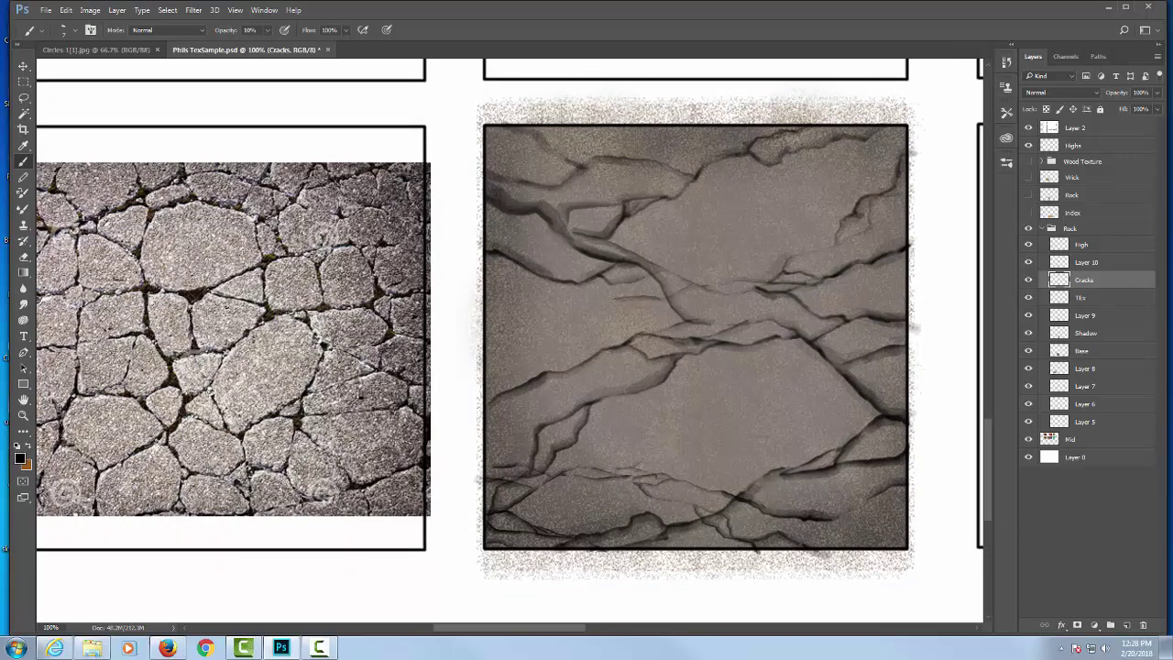
pyautogui.rightClick(284, 255)
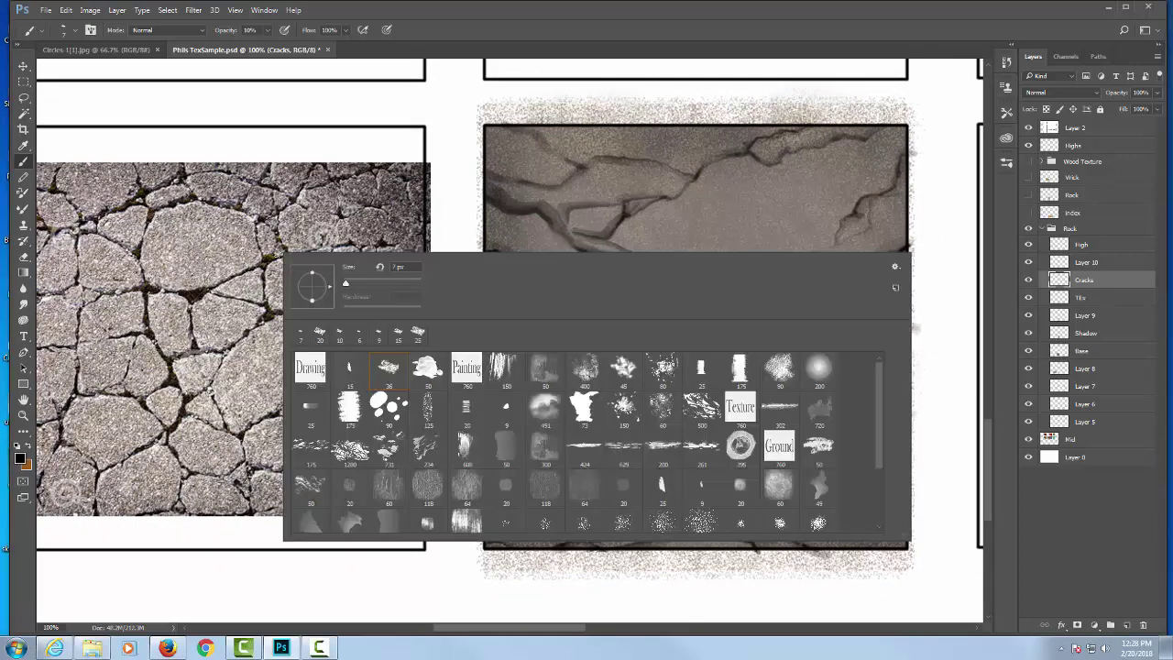
pyautogui.press('Escape')
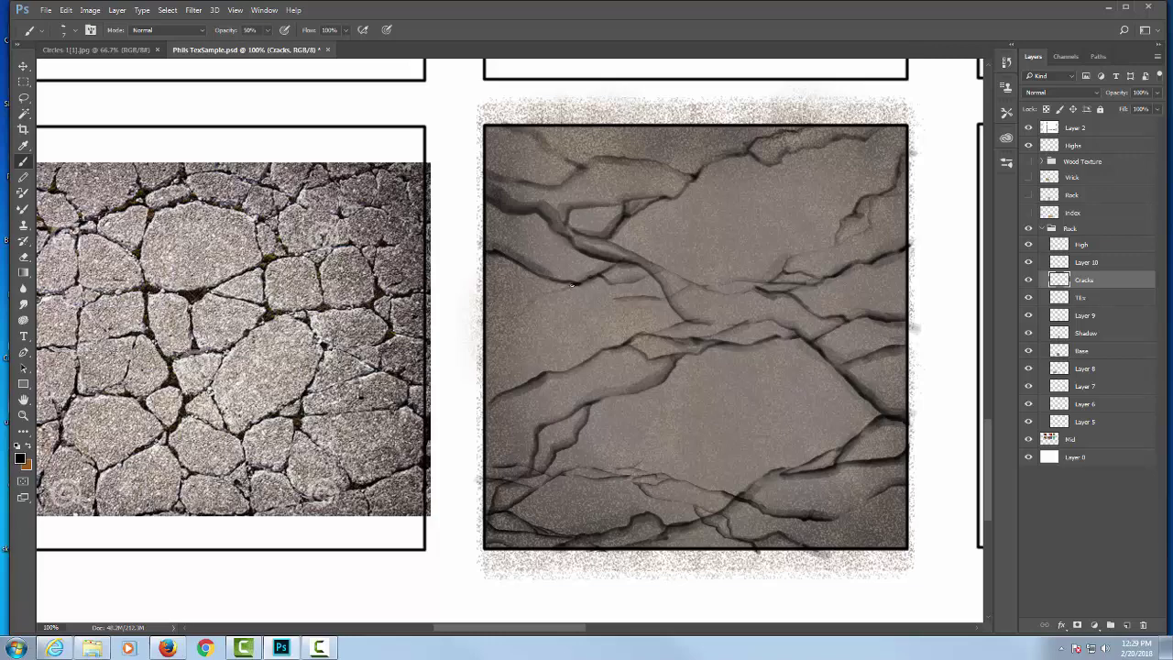
pyautogui.press('3')
pyautogui.moveTo(562, 281); pyautogui.dragTo(518, 318)
pyautogui.press('1')
pyautogui.moveTo(492, 326); pyautogui.dragTo(587, 282)
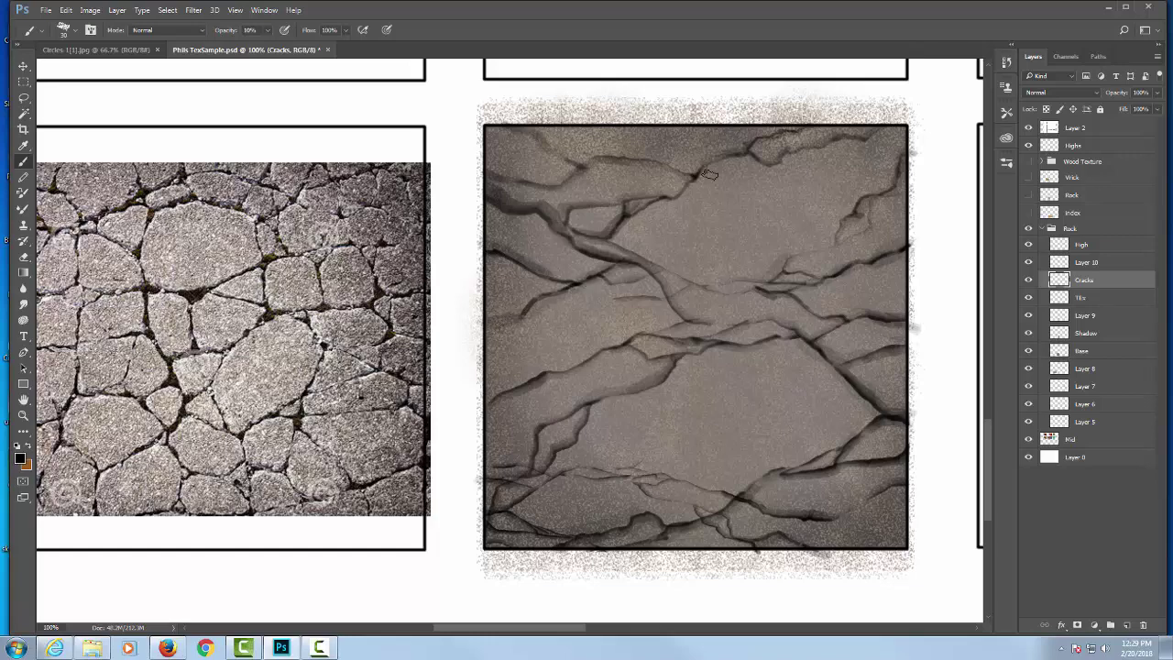
# Compare the texture with the Cracks layer and Layer 10 each hidden and shown.
pyautogui.moveTo(726, 312); pyautogui.dragTo(694, 333)
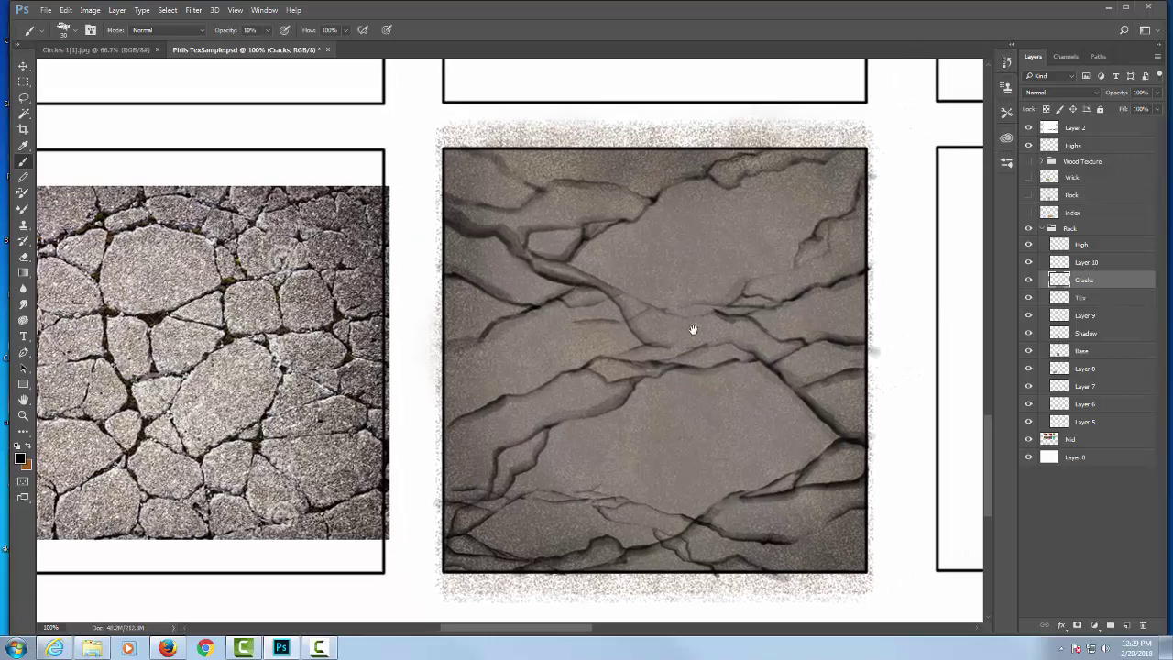
pyautogui.click(1100, 297)
pyautogui.press('e')
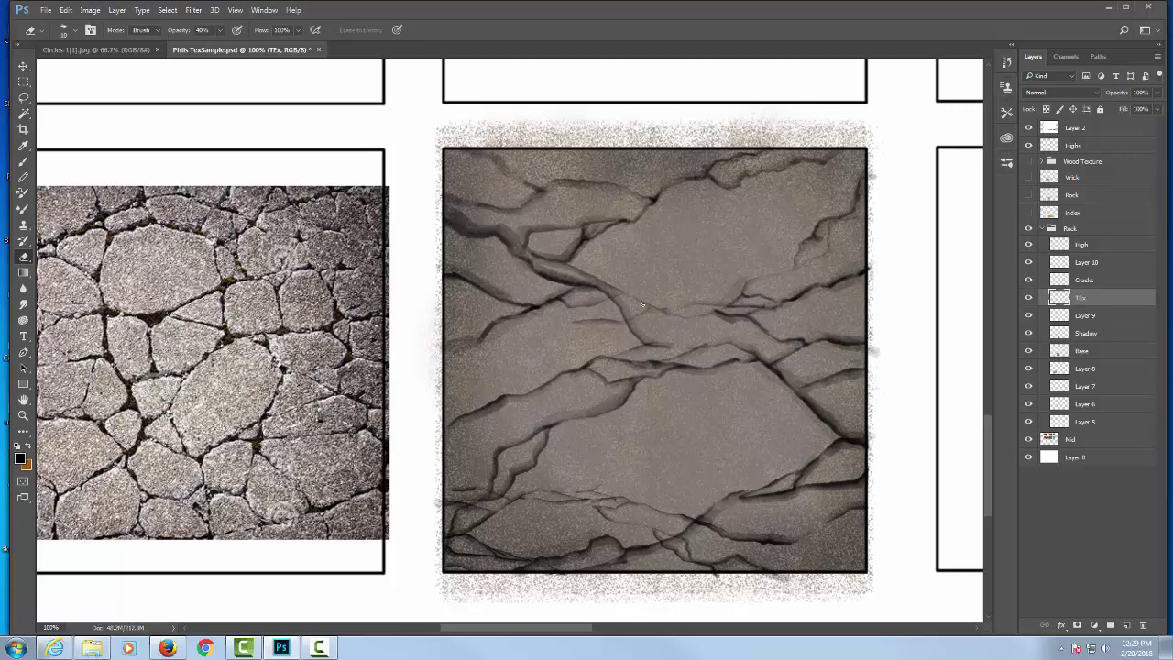
pyautogui.press(']')
pyautogui.press(']')
pyautogui.click(1036, 280)
pyautogui.click(1029, 280)
pyautogui.click(1028, 280)
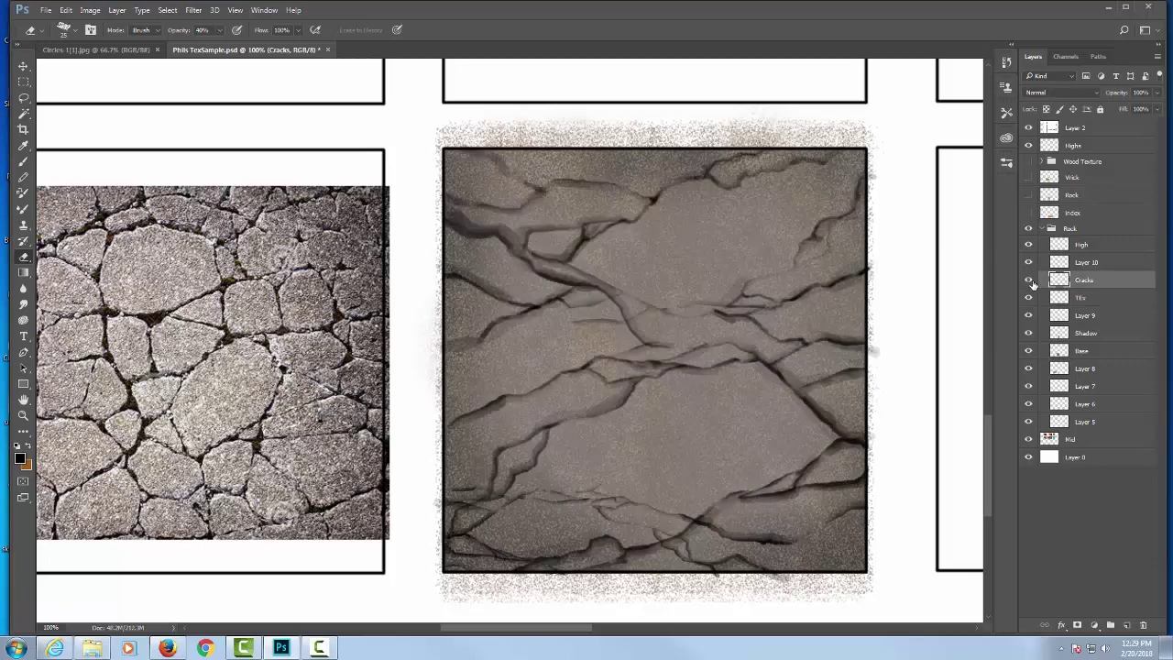
pyautogui.click(1030, 263)
pyautogui.click(1029, 263)
pyautogui.click(1030, 263)
pyautogui.click(1029, 263)
# Paint a small crack branch in the upper-left corner on Layer 10 with a smaller brush at 10% opacity.
pyautogui.press('1')
pyautogui.click(1107, 262)
pyautogui.press('b')
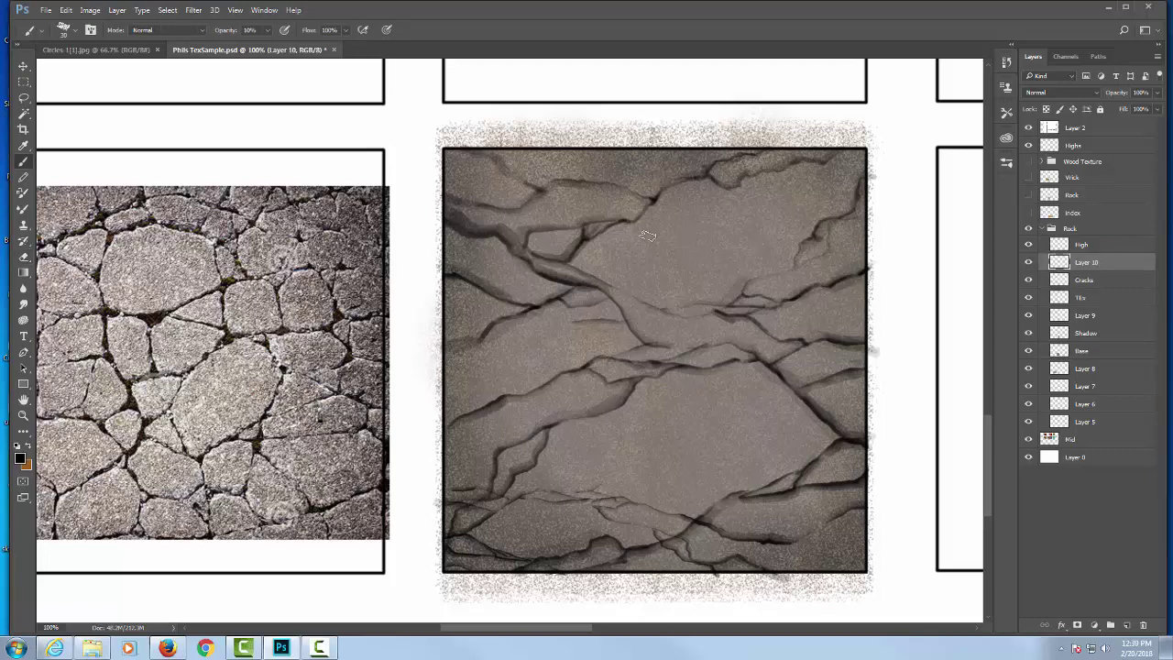
pyautogui.press('[')
pyautogui.press('[')
pyautogui.moveTo(460, 190); pyautogui.dragTo(495, 182)
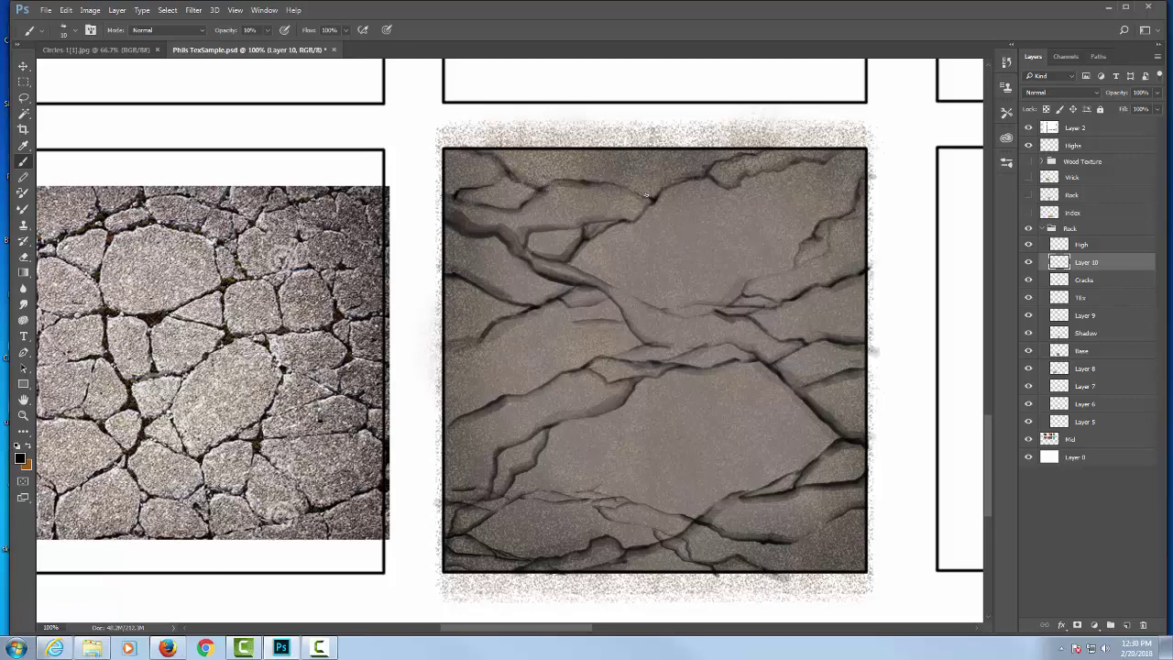
# Darken the cracks along the bottom and add a thin crack below the upper-centre one on Layer 10, varying the brush size.
pyautogui.press(']')
pyautogui.press(']')
pyautogui.press(']')
pyautogui.press(']')
pyautogui.press(']')
pyautogui.press('[')
pyautogui.press('[')
pyautogui.press(']')
pyautogui.press(']')
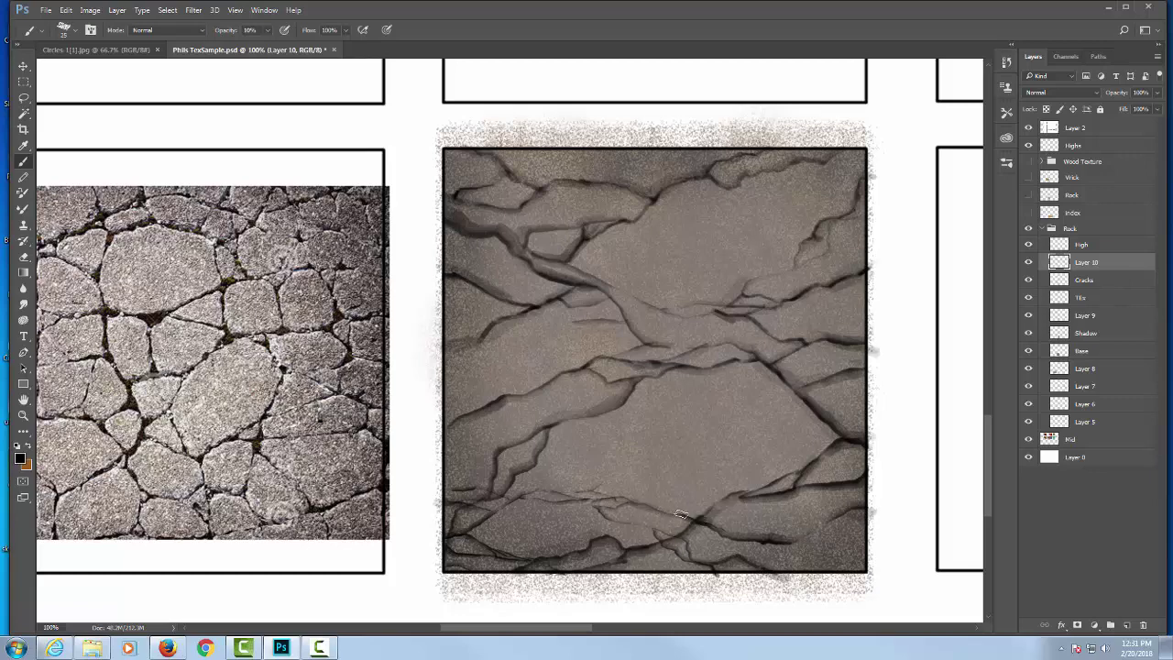
pyautogui.press('[')
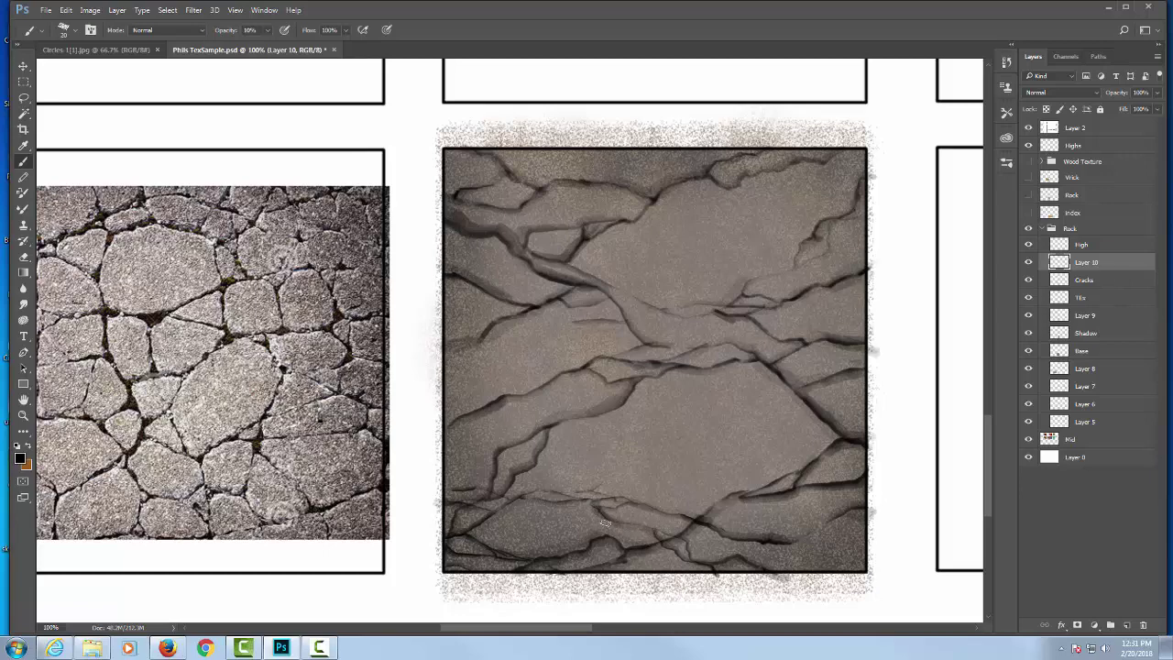
pyautogui.press('[')
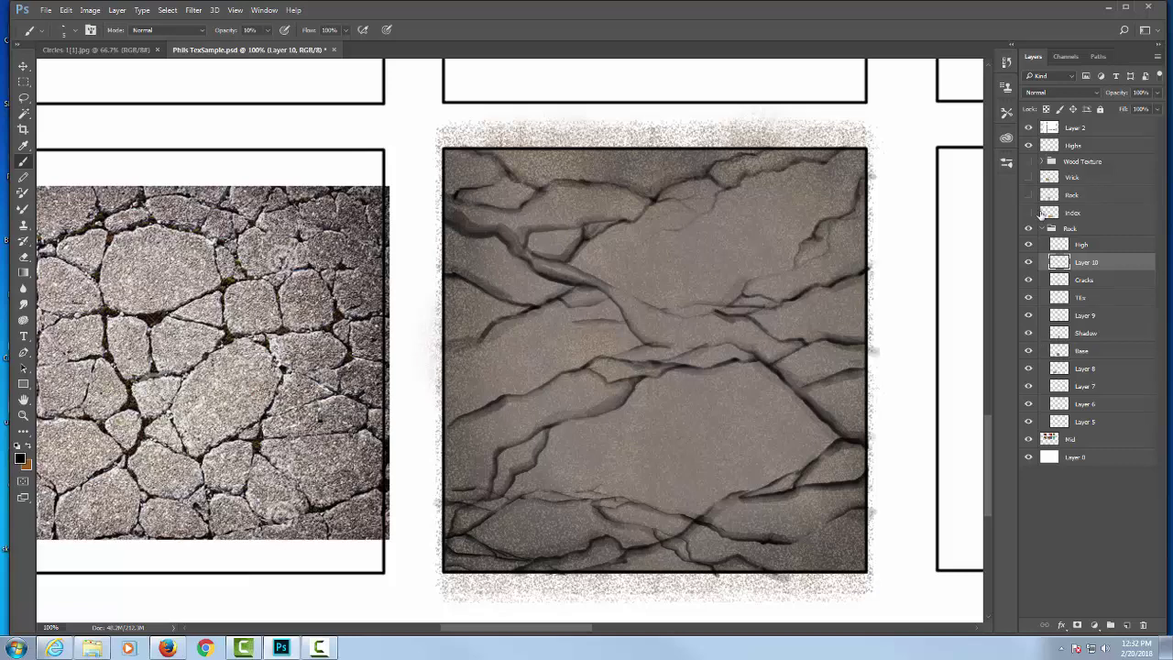
# Examine the added crack detail by comparing the texture with Layer 10 hidden and shown.
pyautogui.click(1029, 262)
pyautogui.click(1029, 262)
pyautogui.click(1029, 262)
pyautogui.click(1028, 262)
pyautogui.click(1029, 264)
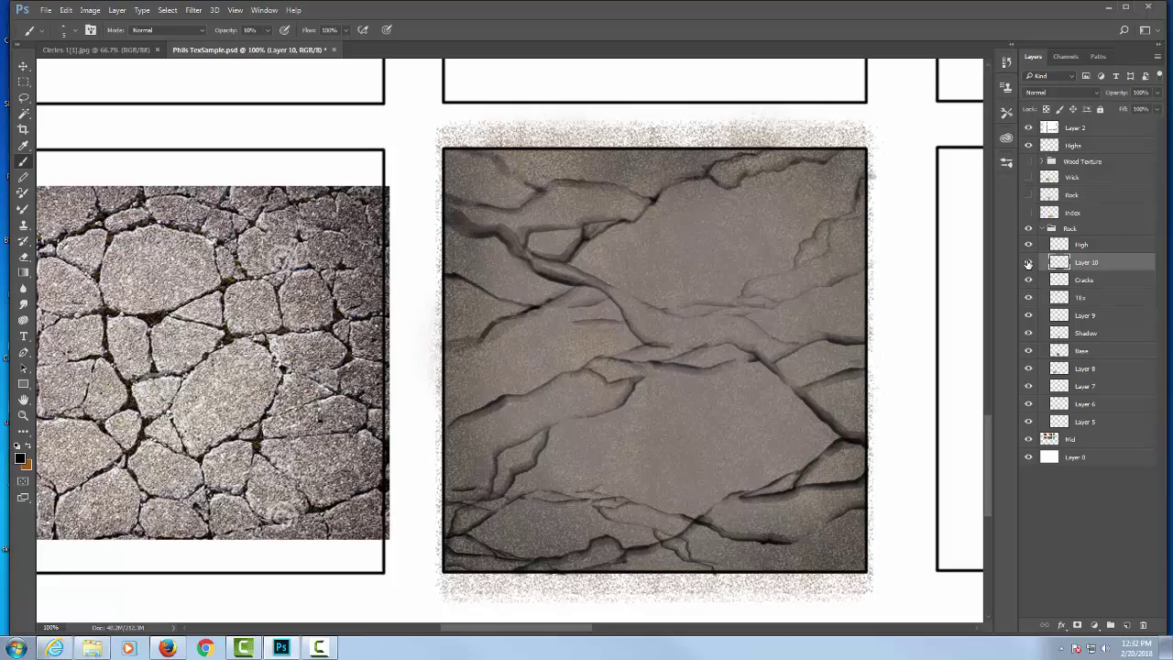
pyautogui.click(1029, 264)
pyautogui.click(1029, 264)
pyautogui.click(1028, 264)
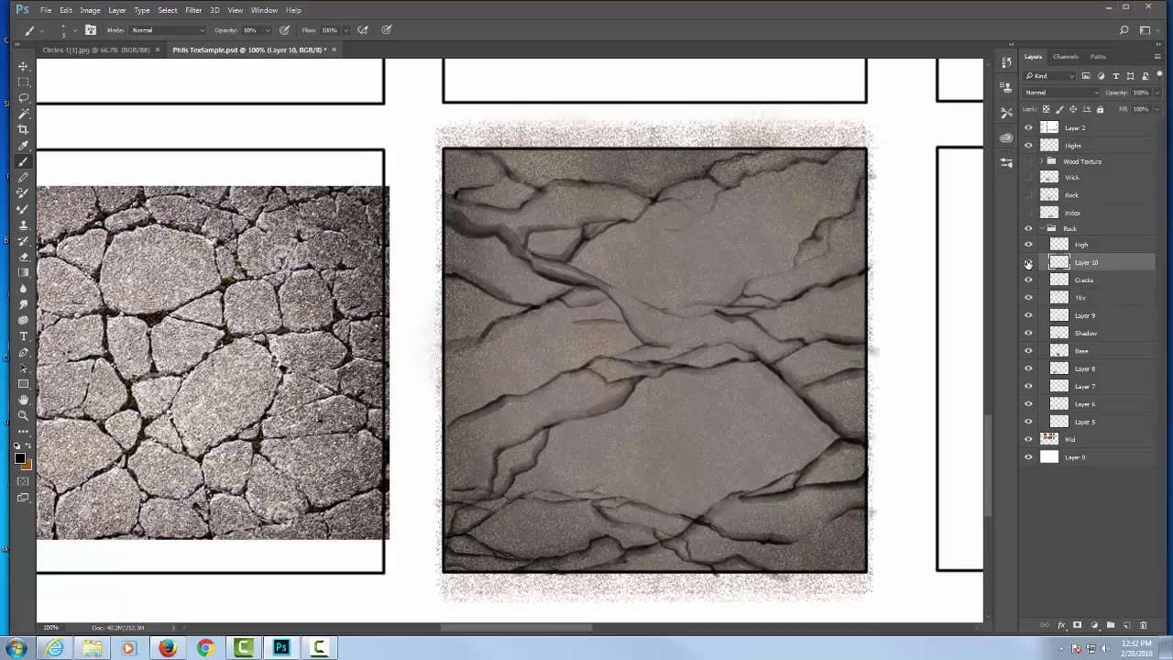
# Merge Layer 10 with the Cracks layer, name the result Cracks, and check it hidden and shown.
pyautogui.keyDown('shift'); pyautogui.click(1098, 279); pyautogui.keyUp('shift')
pyautogui.hotkey('ctrl', 'e')
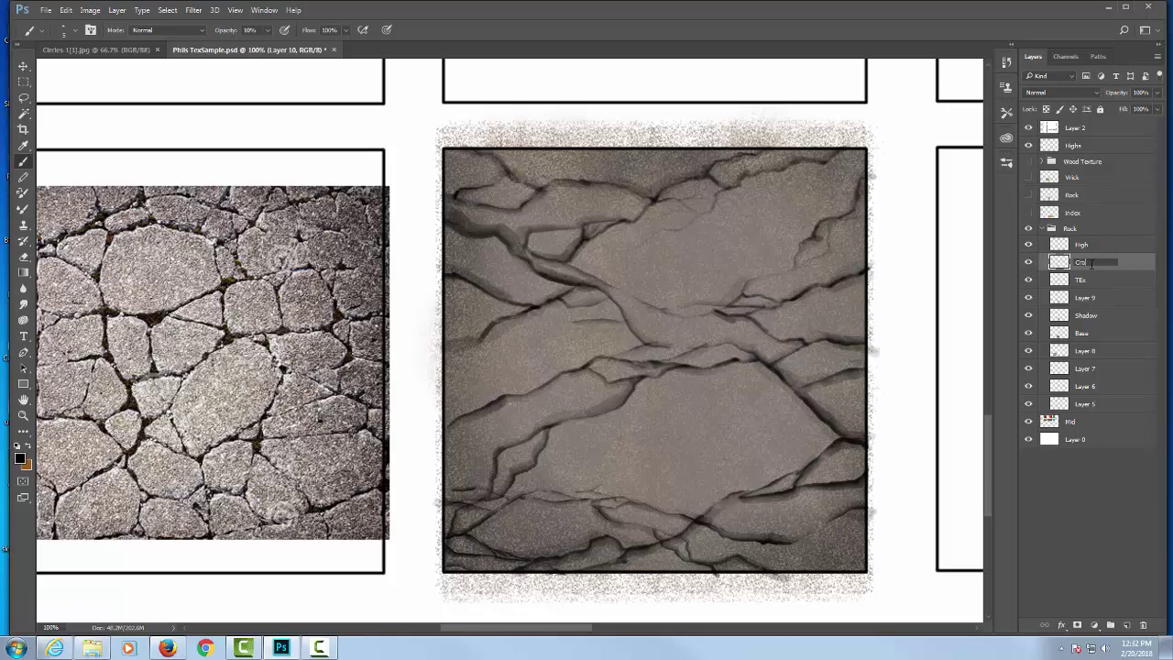
pyautogui.press('Return')
pyautogui.click(1029, 262)
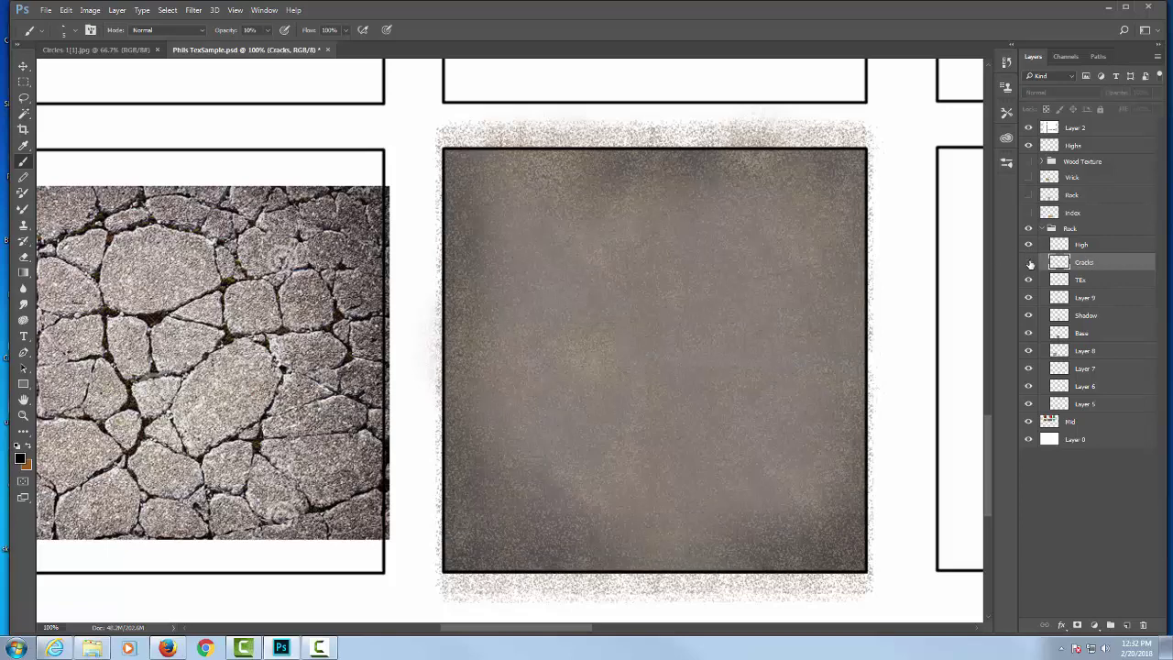
pyautogui.click(1028, 263)
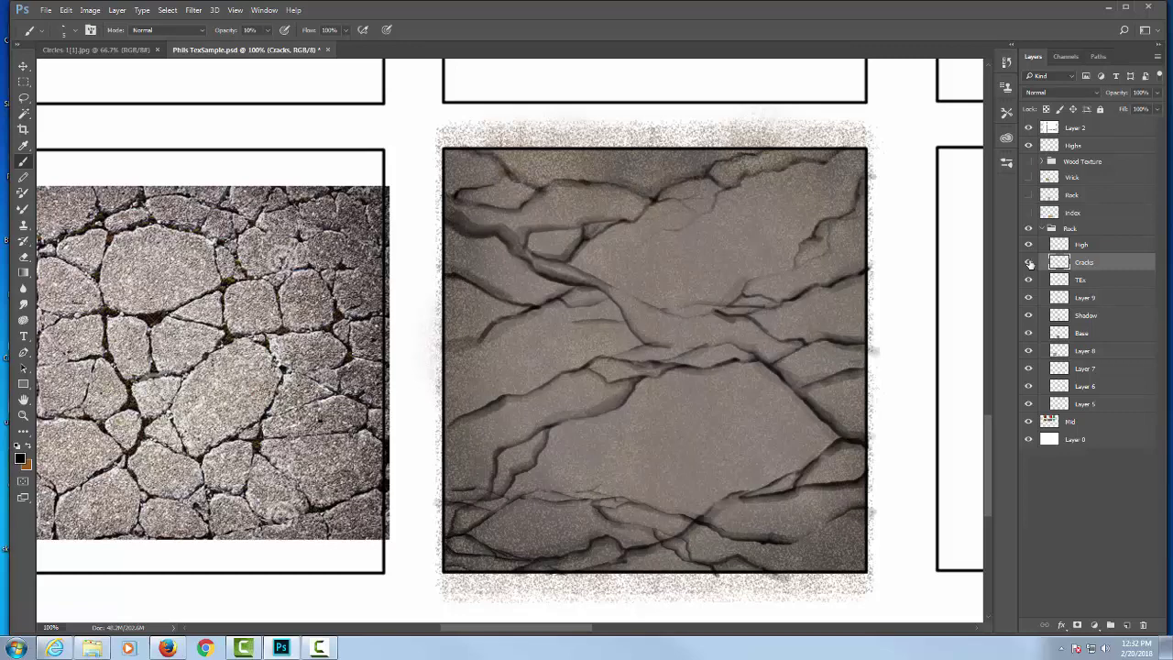
# Lasso the lower-right cracks, copy them to a new layer, and move the copy up toward the middle of the texture.
pyautogui.press('l')
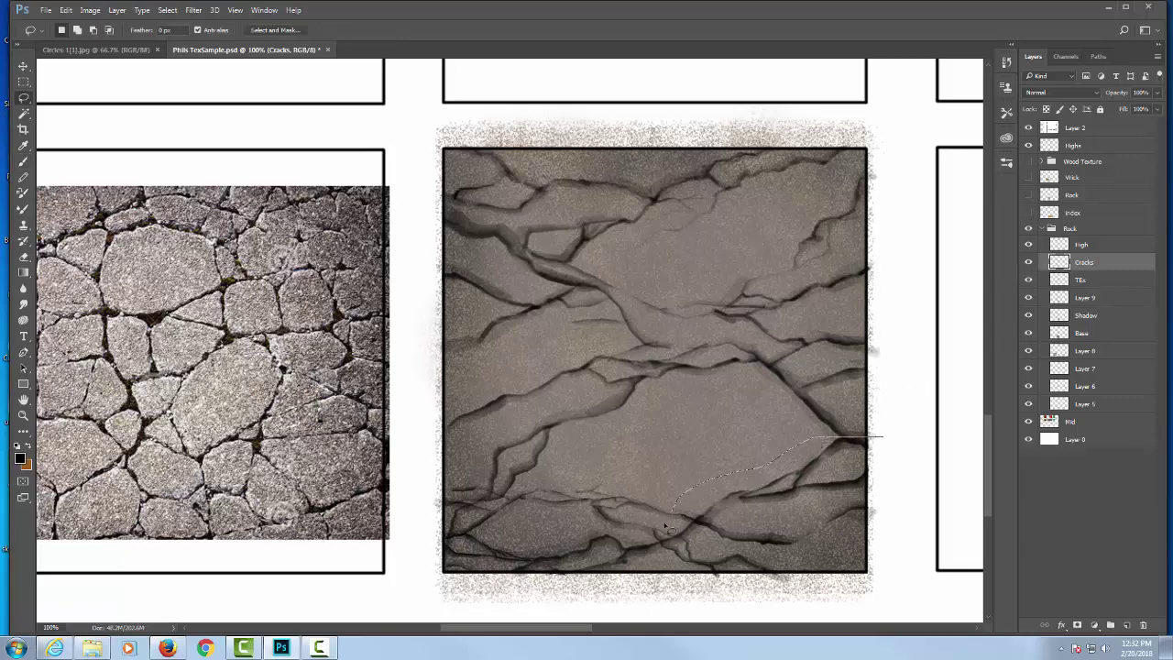
pyautogui.moveTo(654, 590)
pyautogui.mouseDown()
pyautogui.moveTo(815, 603)
pyautogui.moveTo(893, 565)
pyautogui.moveTo(915, 433)
pyautogui.moveTo(904, 403)
pyautogui.mouseUp()
pyautogui.hotkey('ctrl', 'j')
pyautogui.press('v')
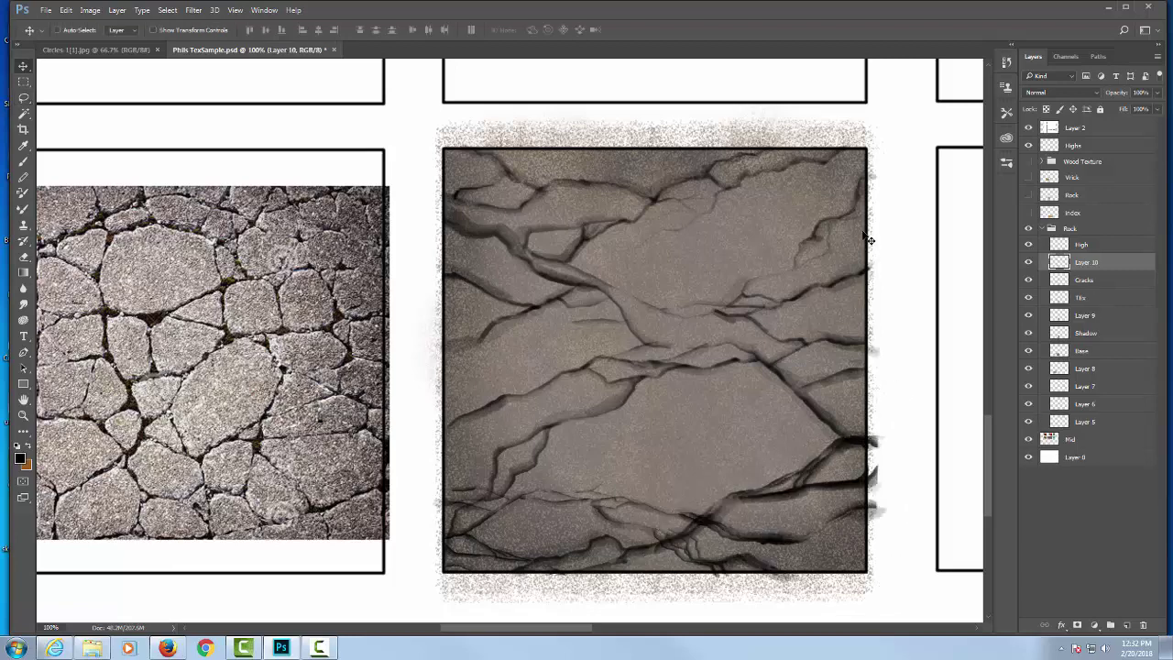
pyautogui.moveTo(869, 240); pyautogui.dragTo(673, 280)
# Rotate the copied cracks nearly upside down with Free Transform and position them over the large lower stone.
pyautogui.hotkey('ctrl', 't')
pyautogui.moveTo(687, 163); pyautogui.dragTo(694, 328)
pyautogui.moveTo(745, 236); pyautogui.dragTo(704, 394)
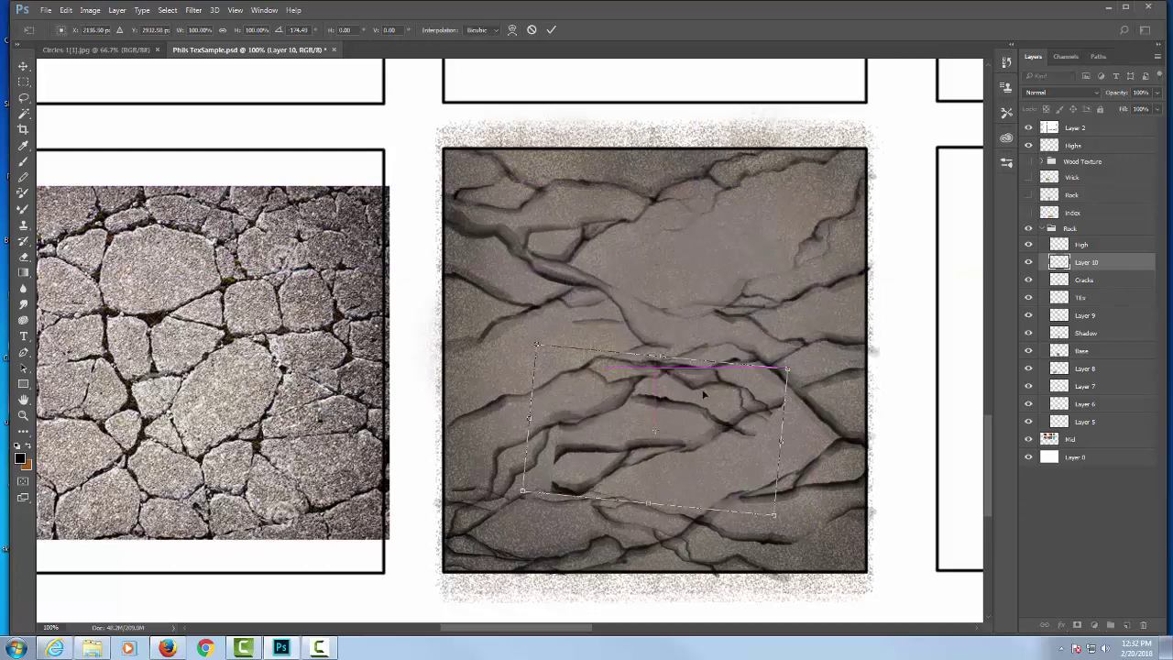
pyautogui.moveTo(806, 349); pyautogui.dragTo(779, 307)
pyautogui.moveTo(741, 388)
pyautogui.mouseDown()
pyautogui.moveTo(752, 380)
pyautogui.moveTo(758, 392)
pyautogui.mouseUp()
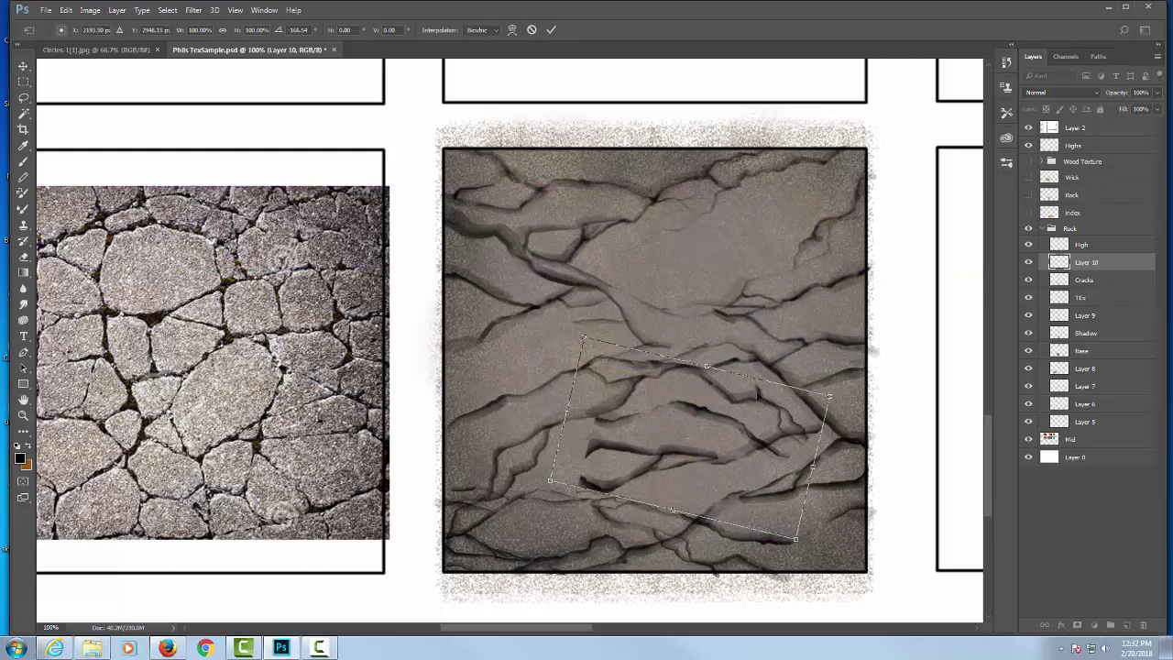
# Squash the copied cracks over the large upper-right stone, adjust their tilt, and flip them vertically.
pyautogui.moveTo(701, 359); pyautogui.dragTo(733, 209)
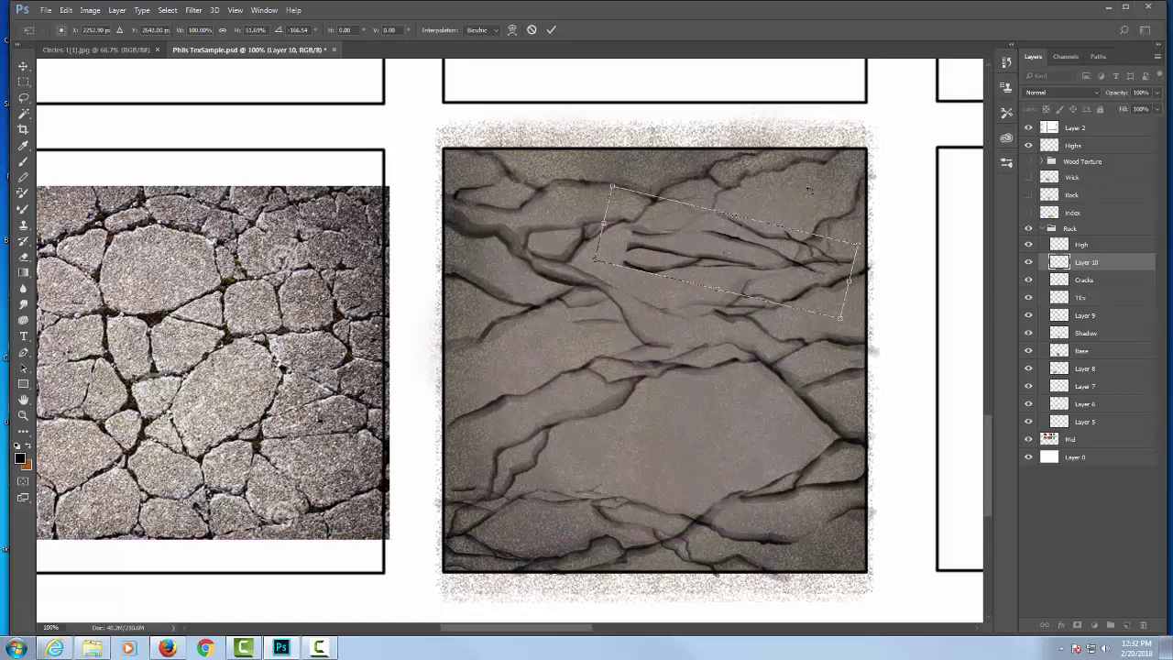
pyautogui.moveTo(811, 183); pyautogui.dragTo(790, 171)
pyautogui.rightClick(811, 246)
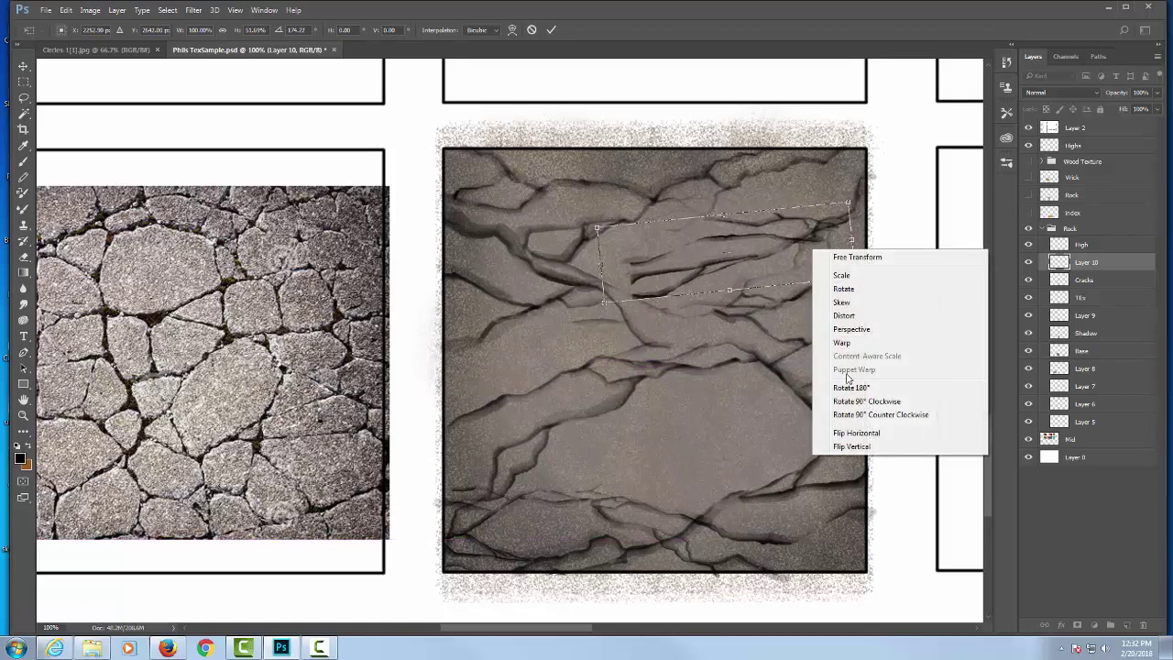
pyautogui.click(878, 447)
# Scale the copied cracks to about 69% width and 115% height, fit them over the upper-right corner, and apply the transform.
pyautogui.moveTo(724, 215); pyautogui.dragTo(740, 120)
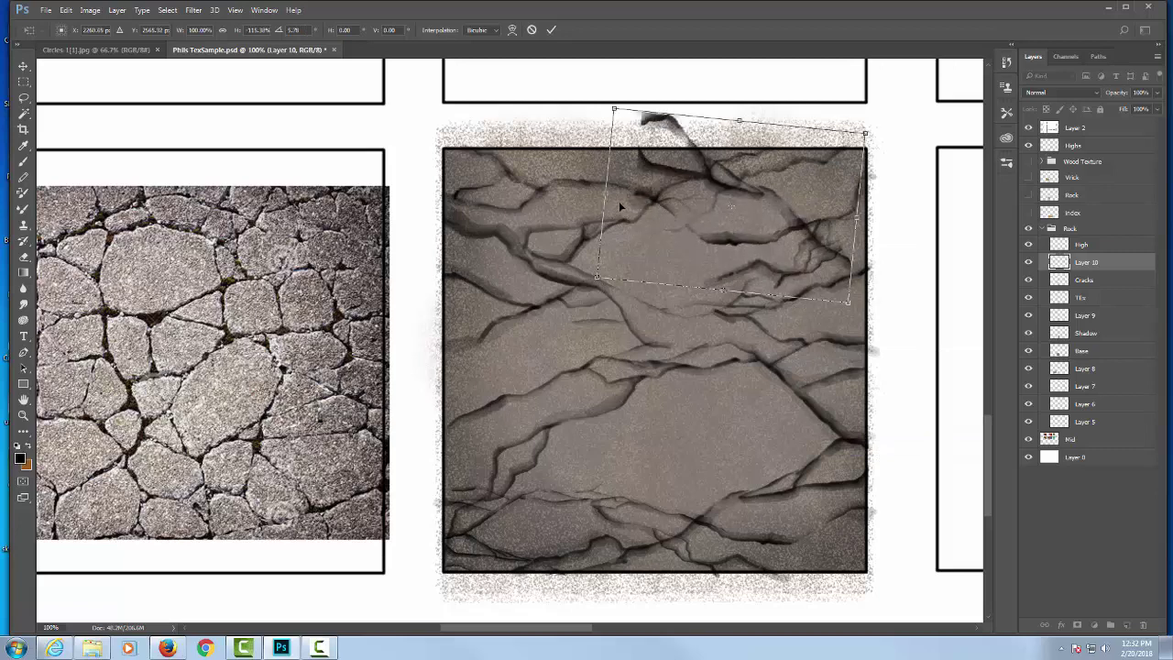
pyautogui.moveTo(607, 193); pyautogui.dragTo(688, 195)
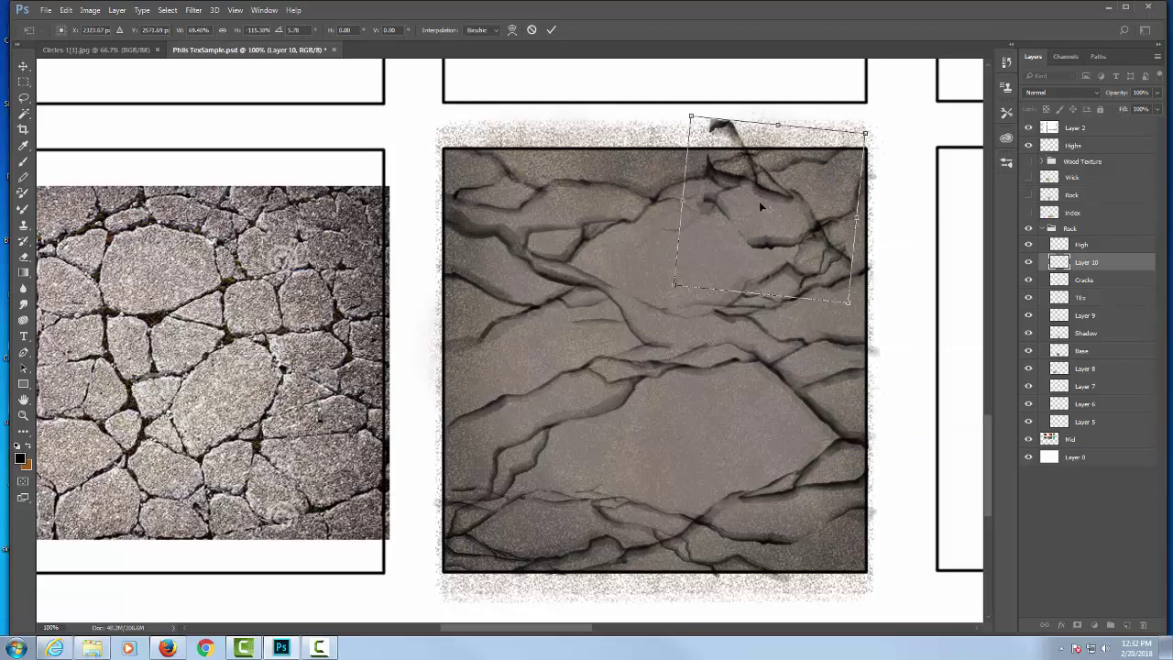
pyautogui.moveTo(759, 201); pyautogui.dragTo(781, 195)
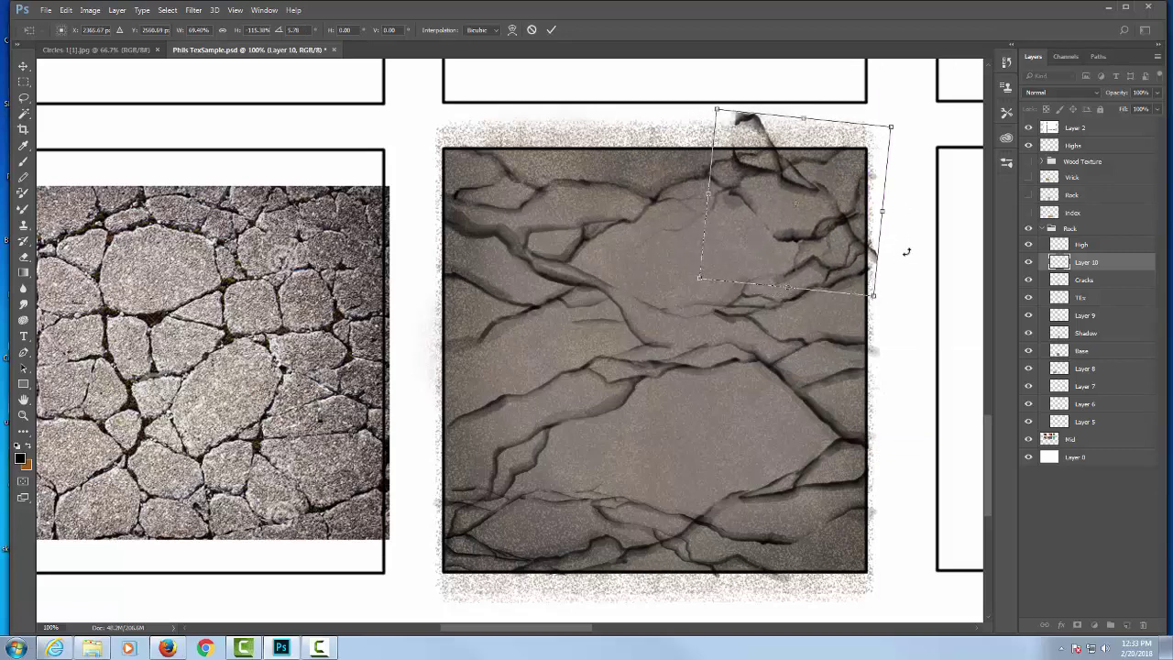
pyautogui.moveTo(850, 262); pyautogui.dragTo(841, 260)
pyautogui.press('Return')
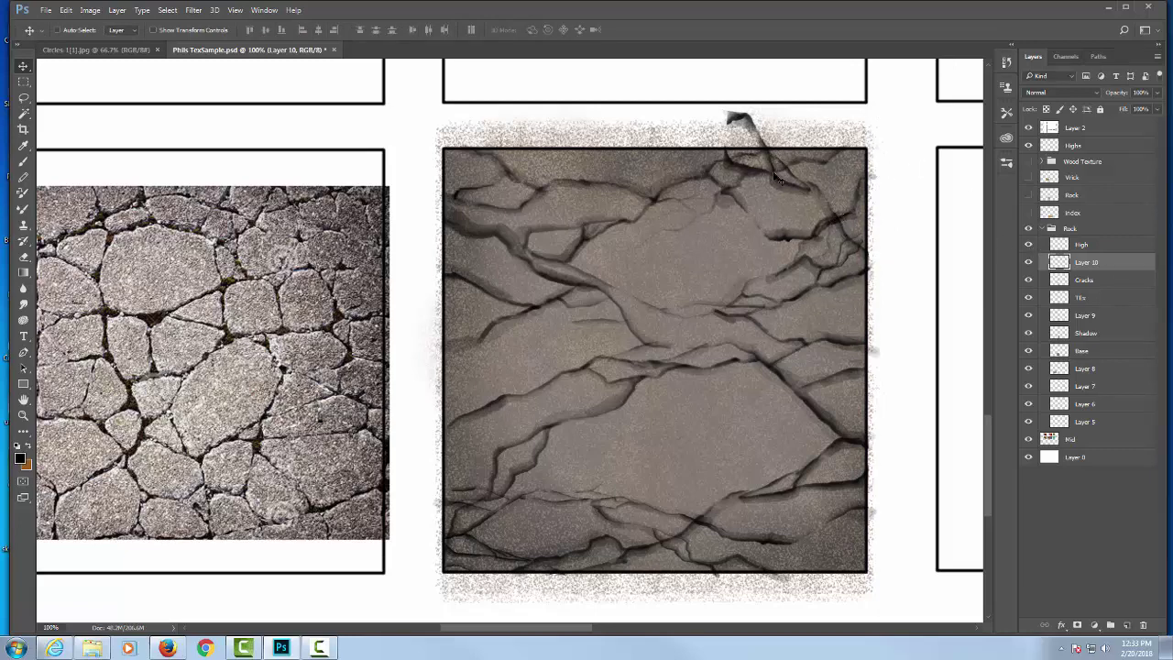
# Lower the opacity of the copied crack layer to about 65% and erase the part protruding above the tile's upper edge.
pyautogui.press('e')
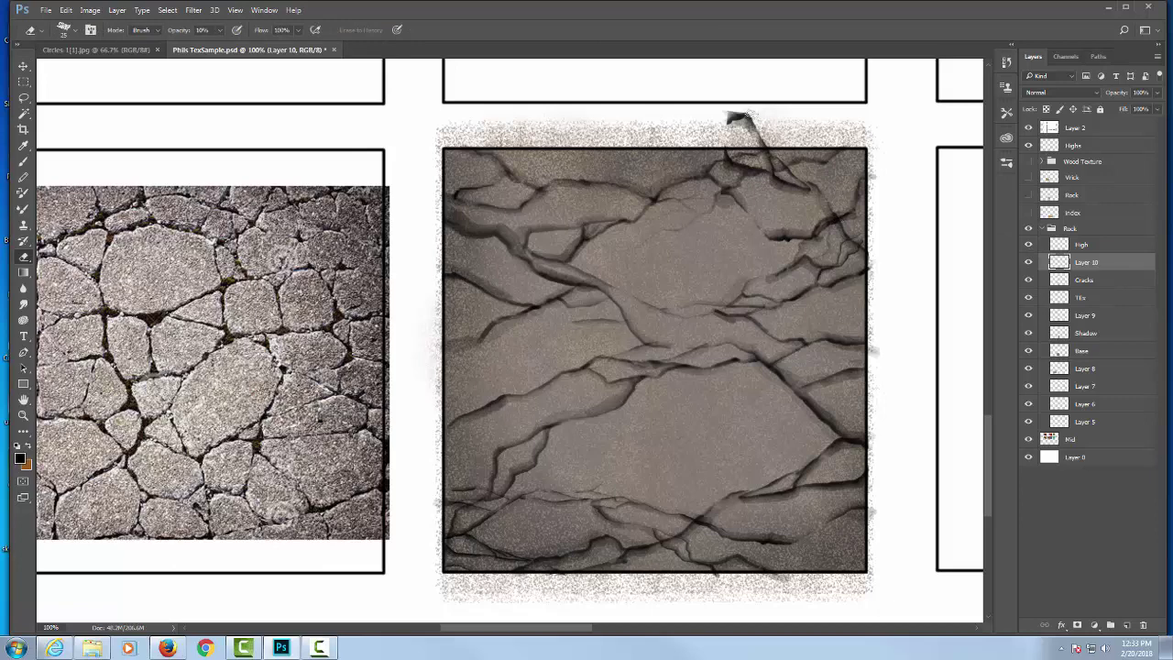
pyautogui.moveTo(723, 122)
pyautogui.mouseDown()
pyautogui.moveTo(790, 123)
pyautogui.moveTo(733, 147)
pyautogui.moveTo(761, 148)
pyautogui.moveTo(802, 183)
pyautogui.moveTo(741, 165)
pyautogui.moveTo(809, 181)
pyautogui.mouseUp()
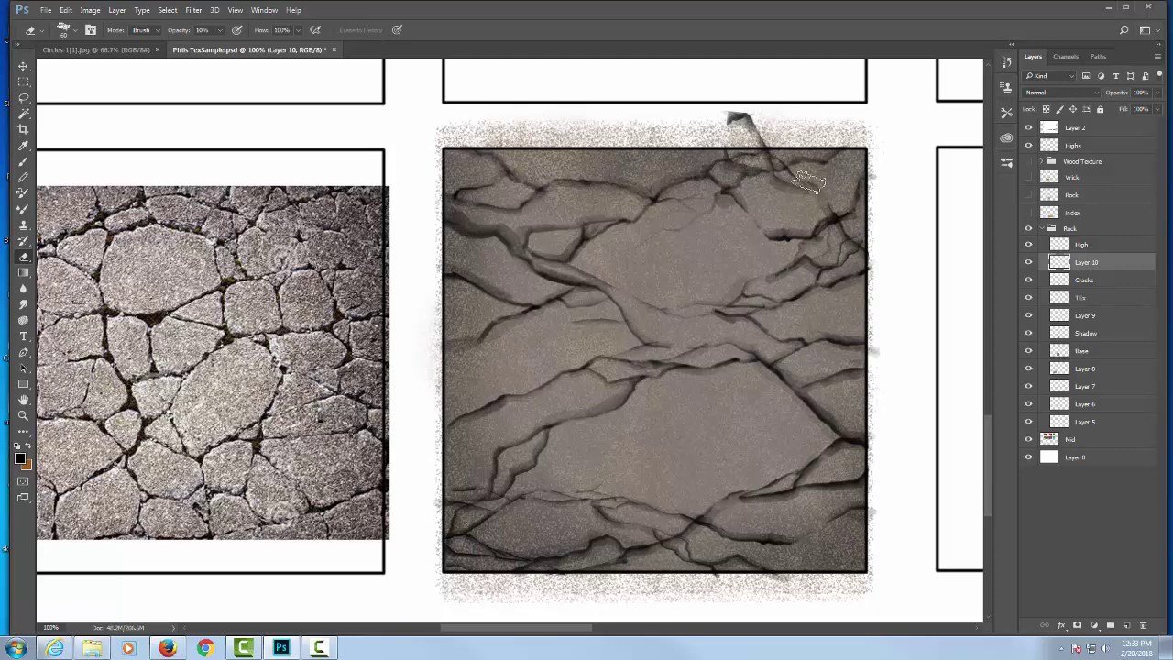
pyautogui.click(1157, 93)
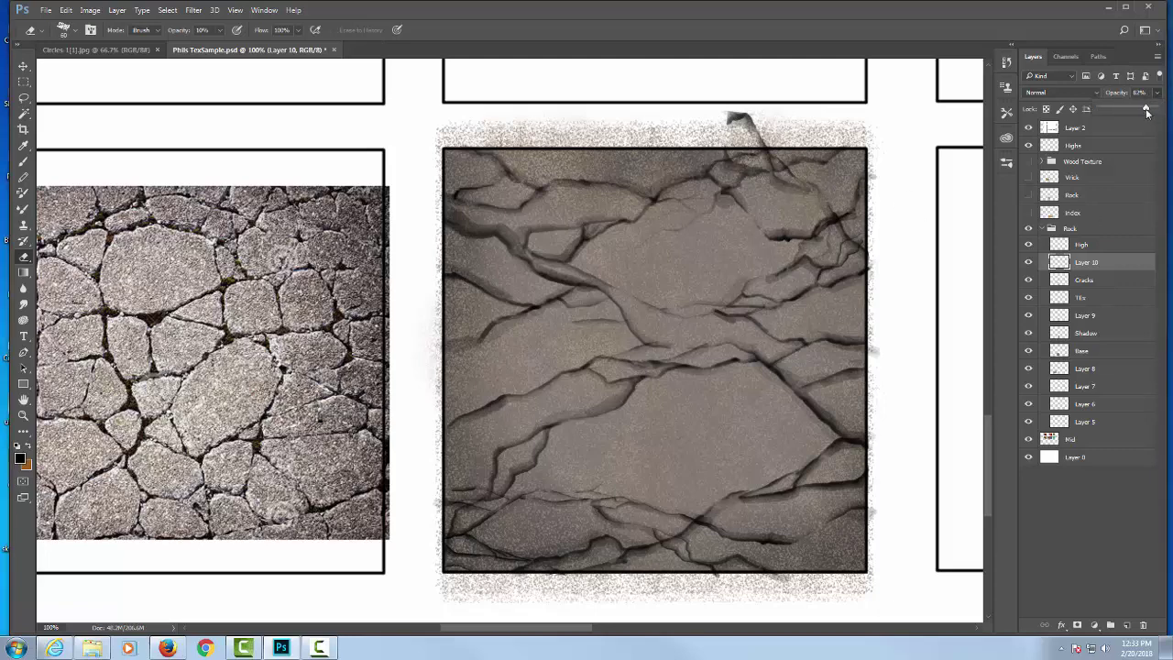
pyautogui.moveTo(1146, 111); pyautogui.dragTo(1134, 109)
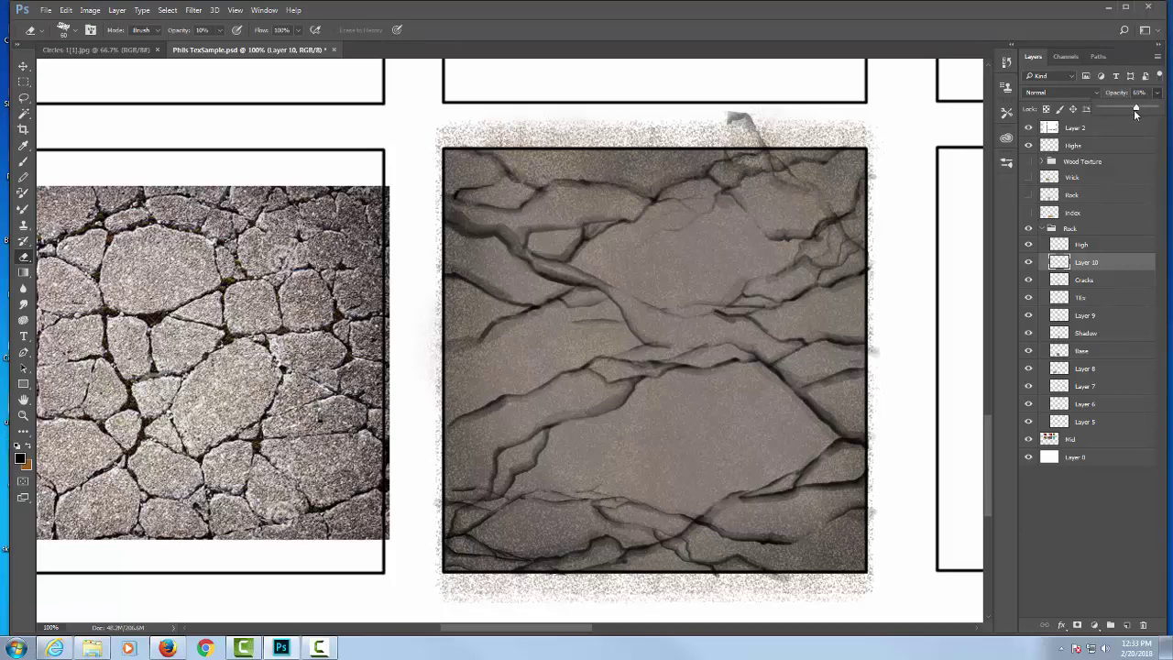
pyautogui.press('0')
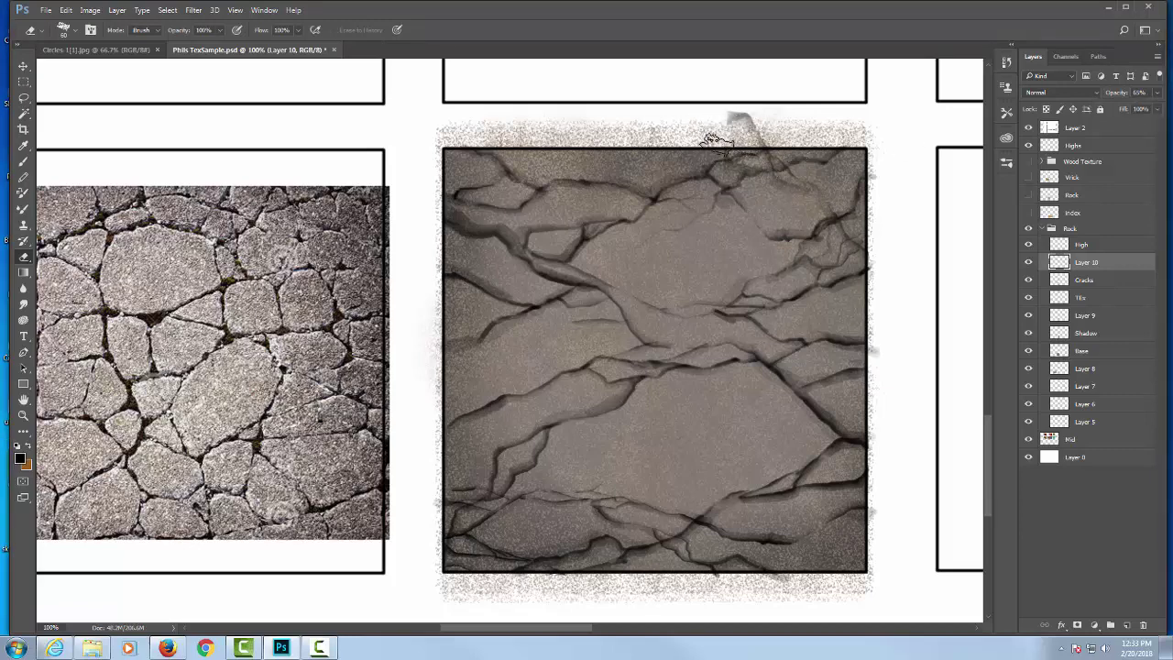
pyautogui.moveTo(729, 142); pyautogui.dragTo(775, 121)
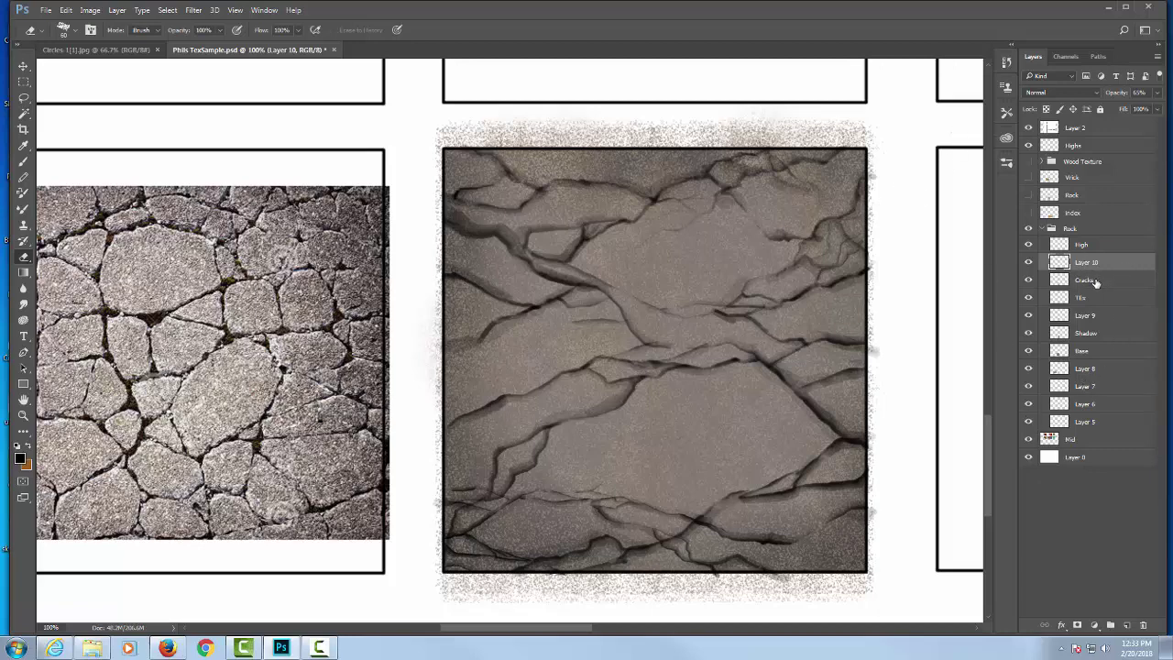
# Copy a section of the cracks to a new layer, move it toward the large lower stone, and reshape it with Warp.
pyautogui.hotkey('ctrl', 'j')
pyautogui.press('v')
pyautogui.moveTo(548, 316); pyautogui.dragTo(675, 368)
pyautogui.hotkey('ctrl', 't')
pyautogui.rightClick(657, 389)
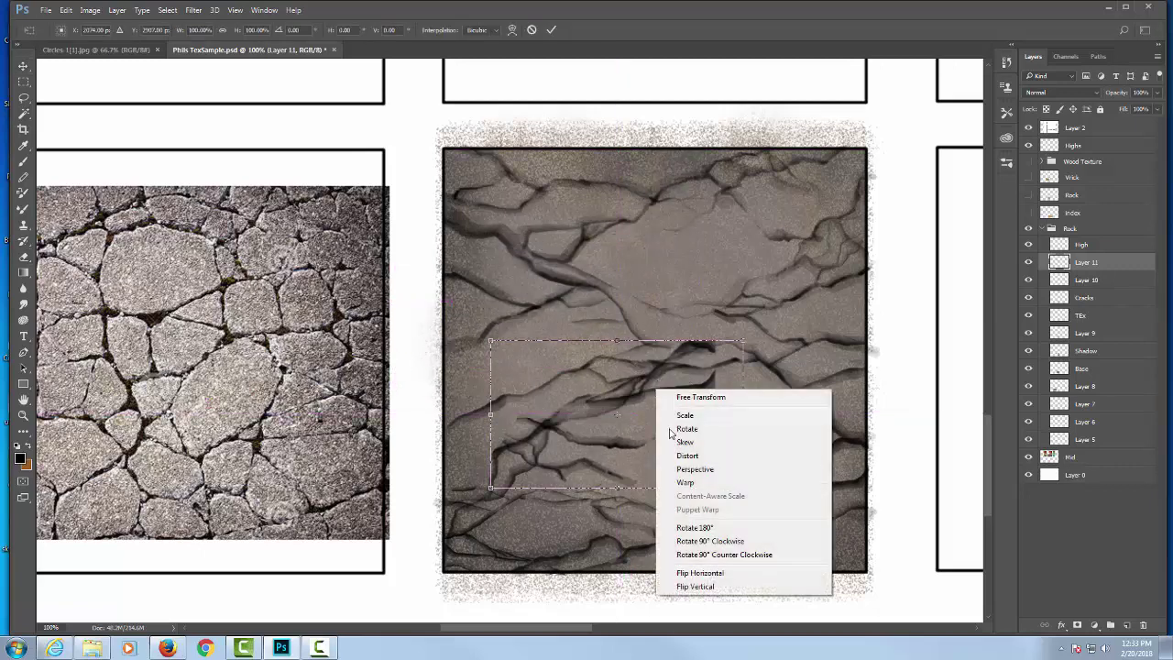
pyautogui.click(693, 479)
pyautogui.moveTo(631, 357); pyautogui.dragTo(659, 447)
pyautogui.press('Return')
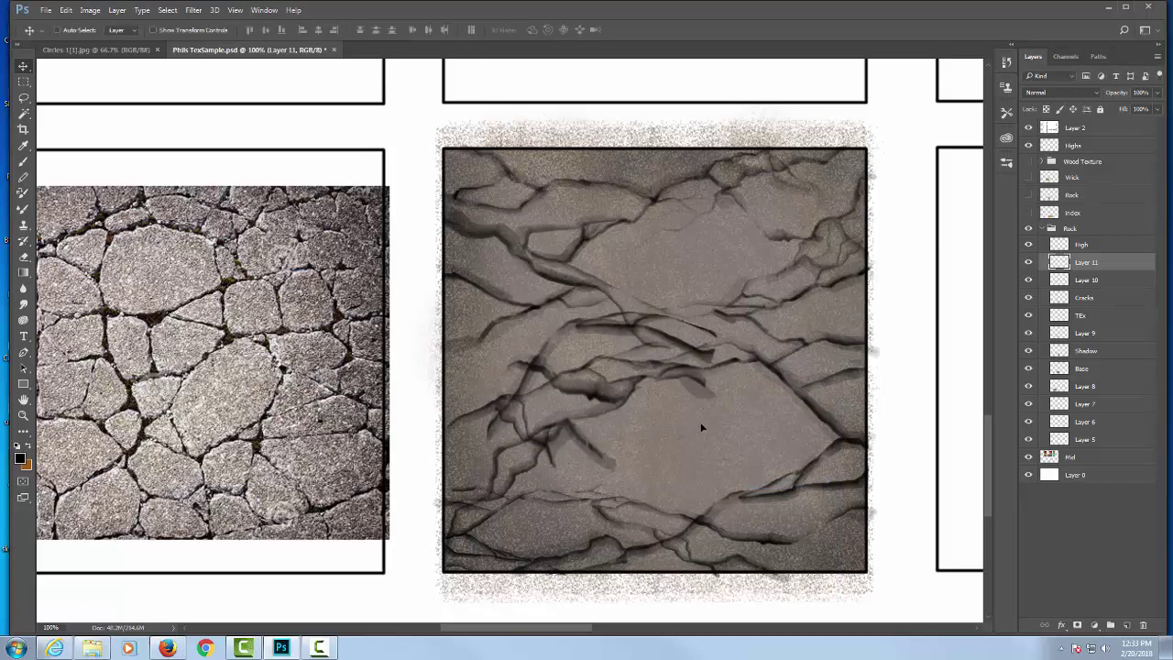
# Move the warped cracks onto the large lower stone and scale them down to about 69%.
pyautogui.moveTo(658, 401); pyautogui.dragTo(728, 459)
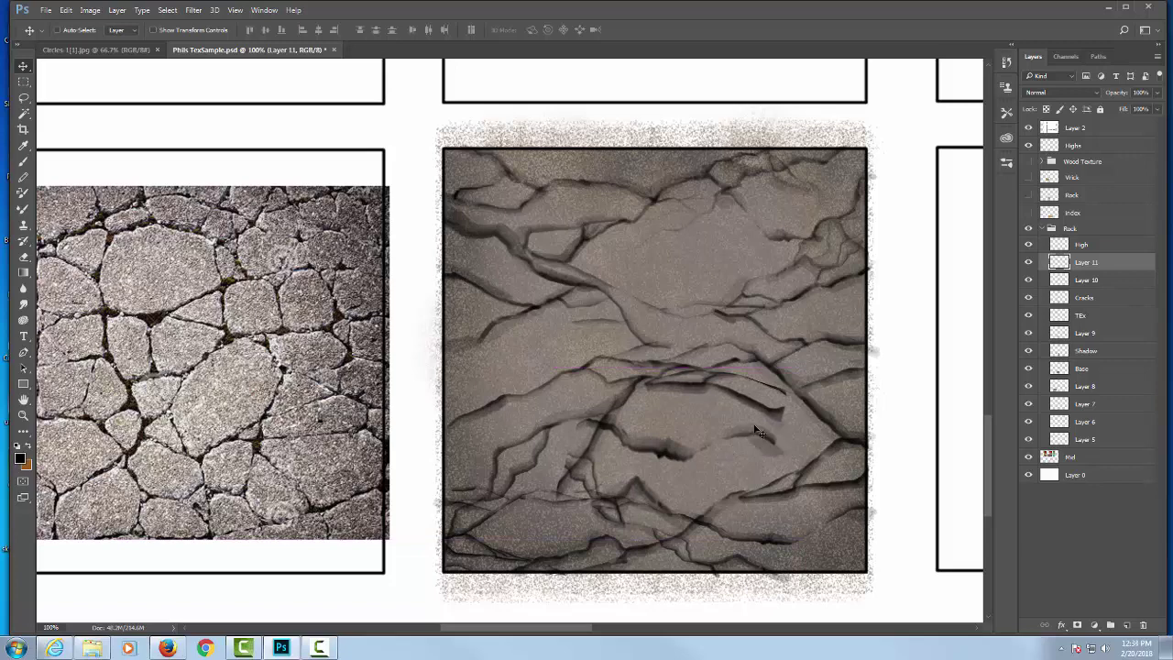
pyautogui.hotkey('ctrl', 't')
pyautogui.moveTo(808, 370); pyautogui.dragTo(679, 422)
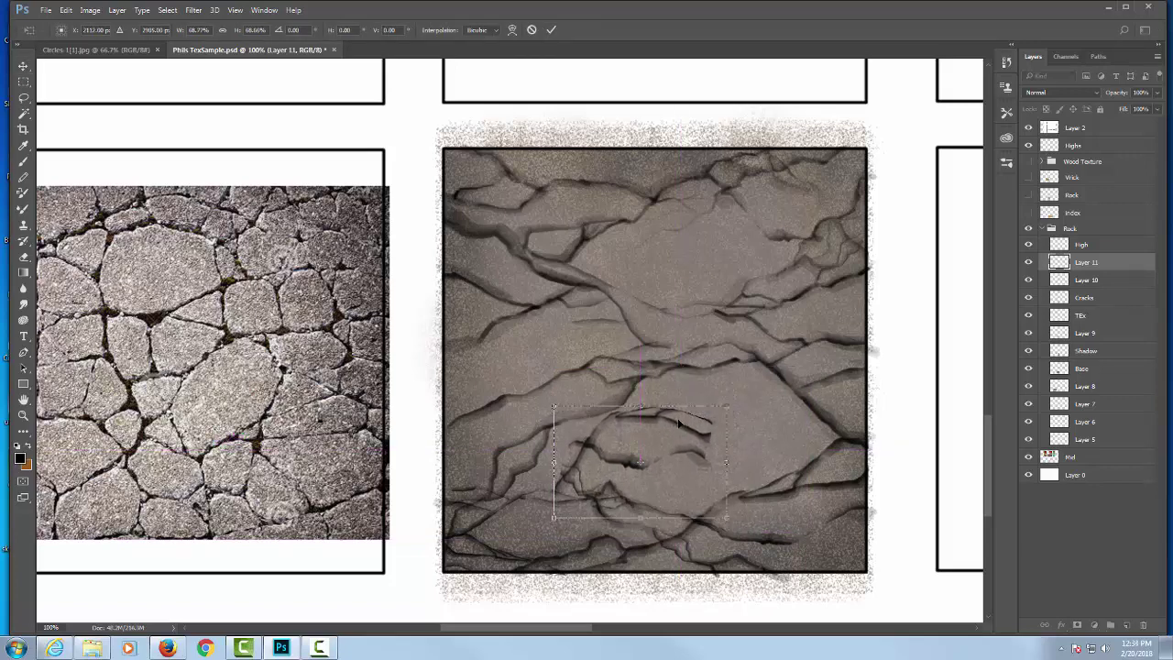
pyautogui.press('Return')
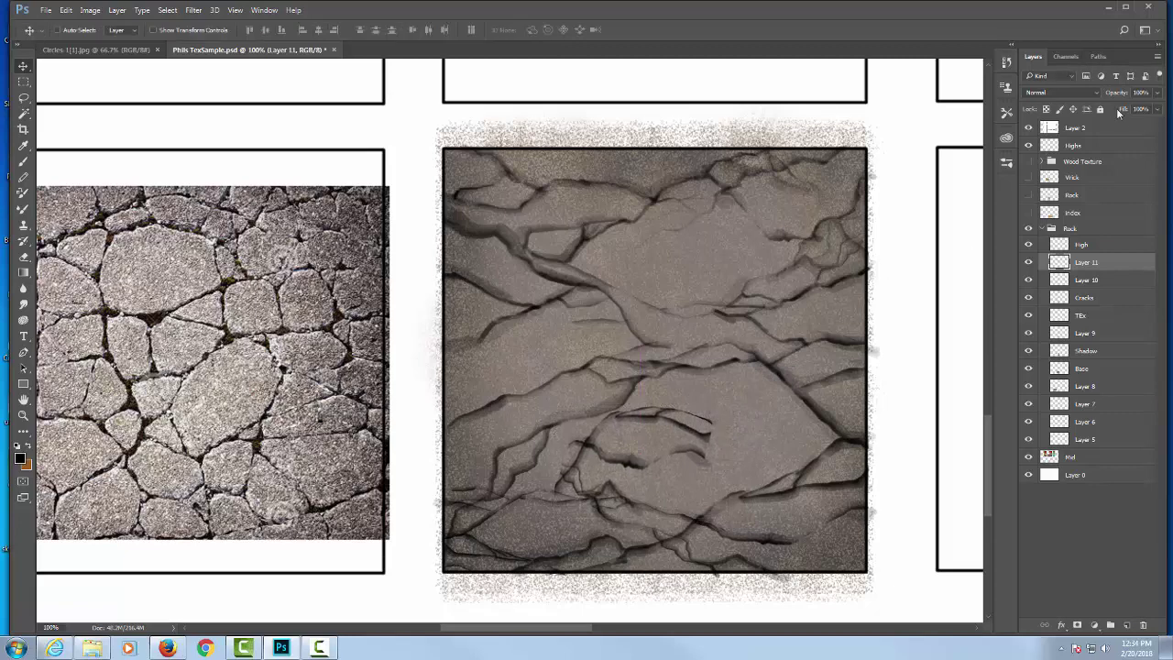
# Reduce the warped crack layer's opacity to about 53% and soften its cracks with the Eraser at 10% opacity.
pyautogui.click(1156, 94)
pyautogui.moveTo(1134, 110); pyautogui.dragTo(1132, 107)
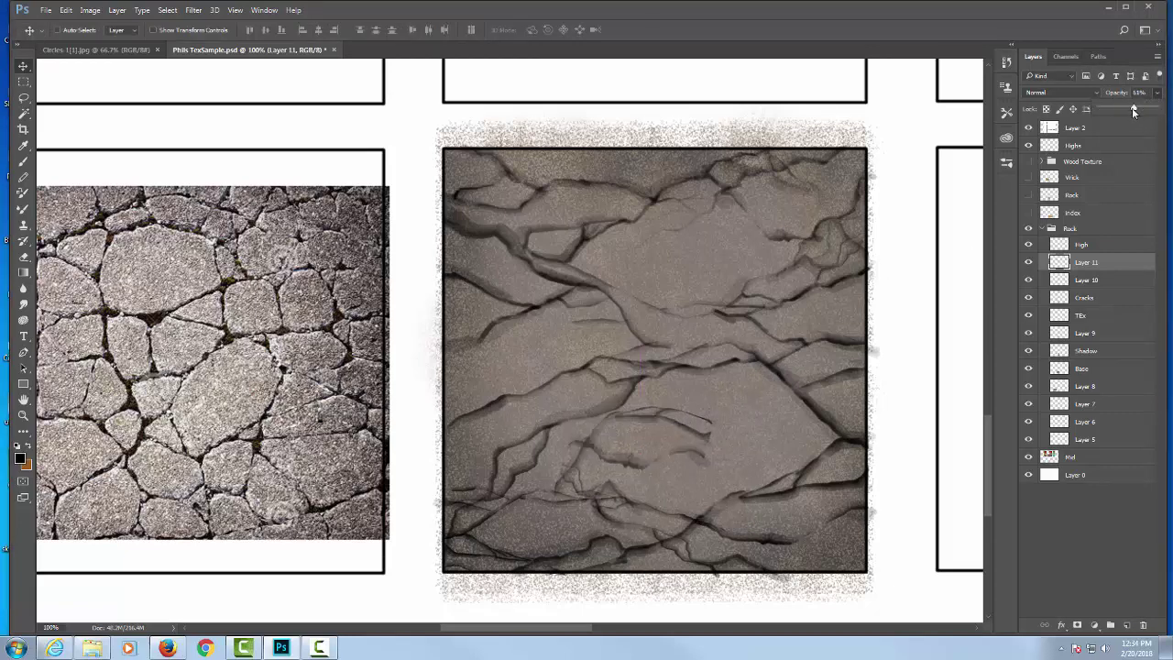
pyautogui.click(744, 420)
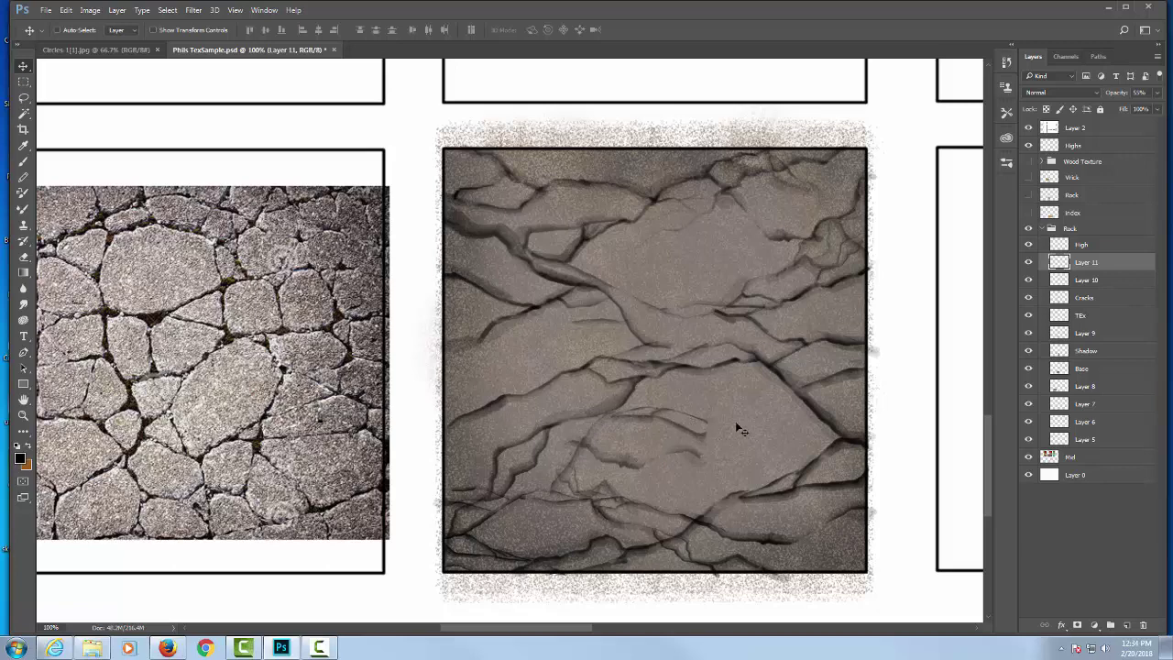
pyautogui.press('e')
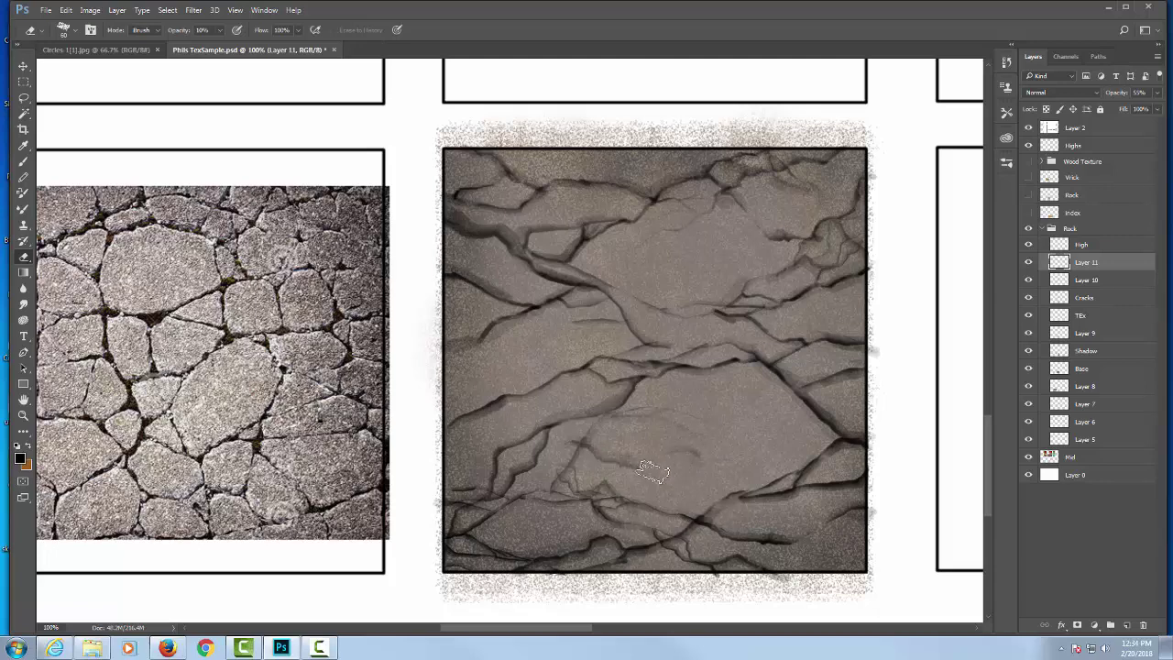
# Extend the short crack on the lower stone toward the neighbouring steep crack using a smaller Clone Stamp brush.
pyautogui.hotkey('ctrl', '+')
pyautogui.scroll(-1, 642, 471)
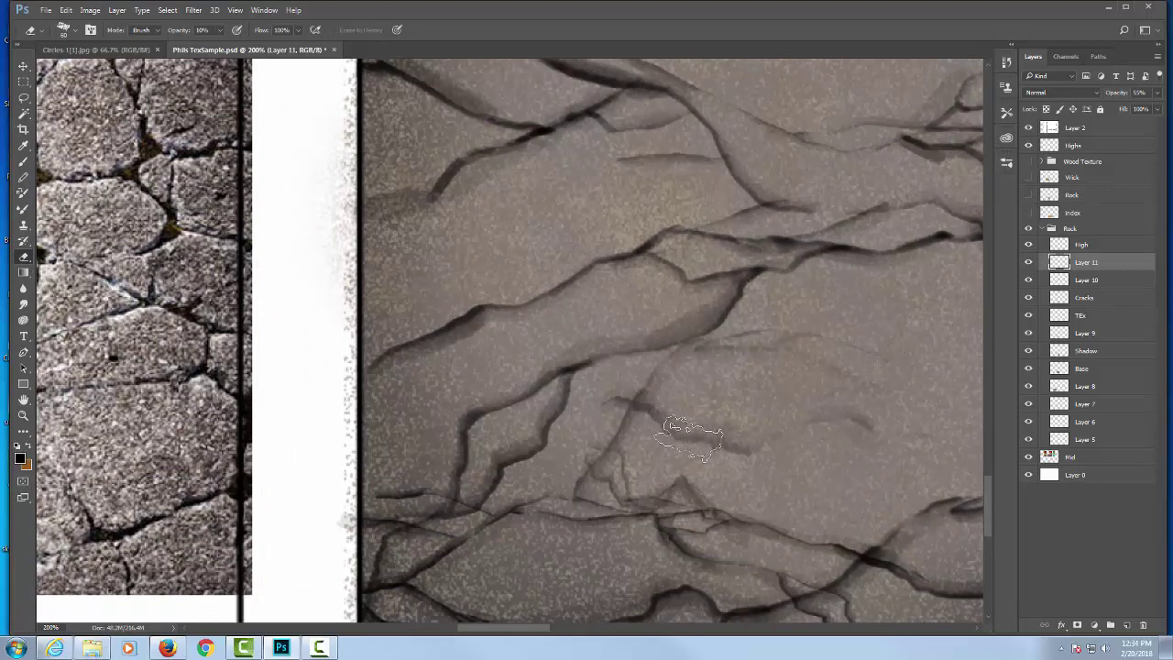
pyautogui.press('v')
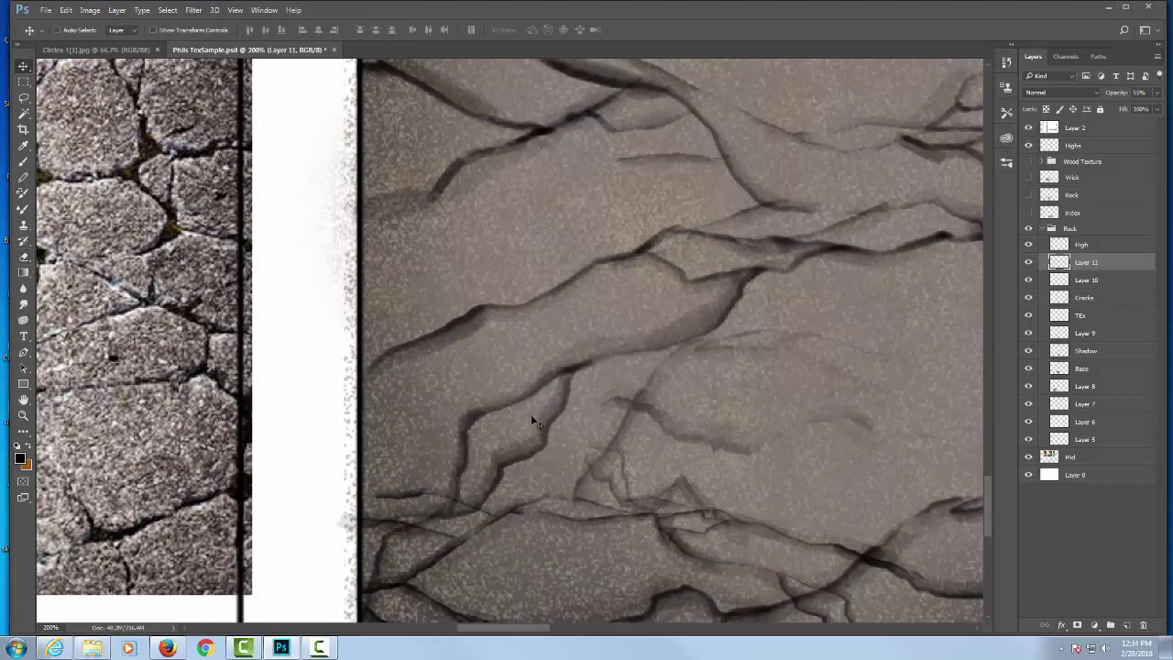
pyautogui.press('s')
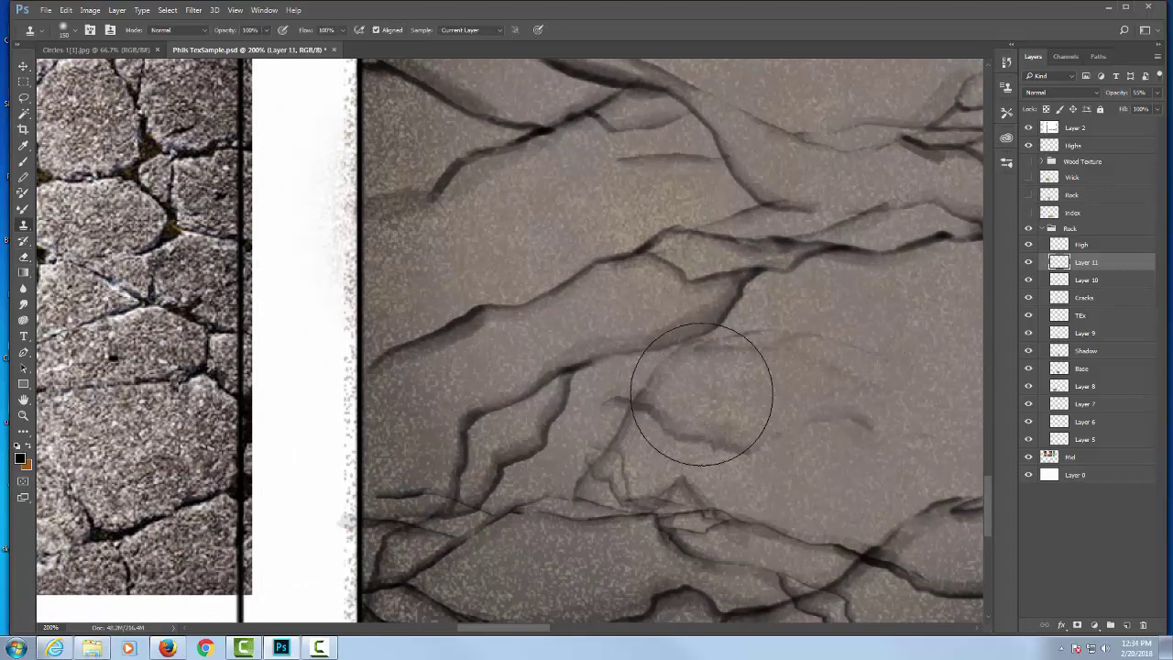
pyautogui.press('[')
pyautogui.press('[')
pyautogui.press('[')
pyautogui.press('[')
pyautogui.press('[')
pyautogui.keyDown('alt'); pyautogui.click(683, 434); pyautogui.keyUp('alt')
pyautogui.moveTo(608, 406)
pyautogui.mouseDown()
pyautogui.moveTo(586, 398)
pyautogui.moveTo(595, 401)
pyautogui.mouseUp()
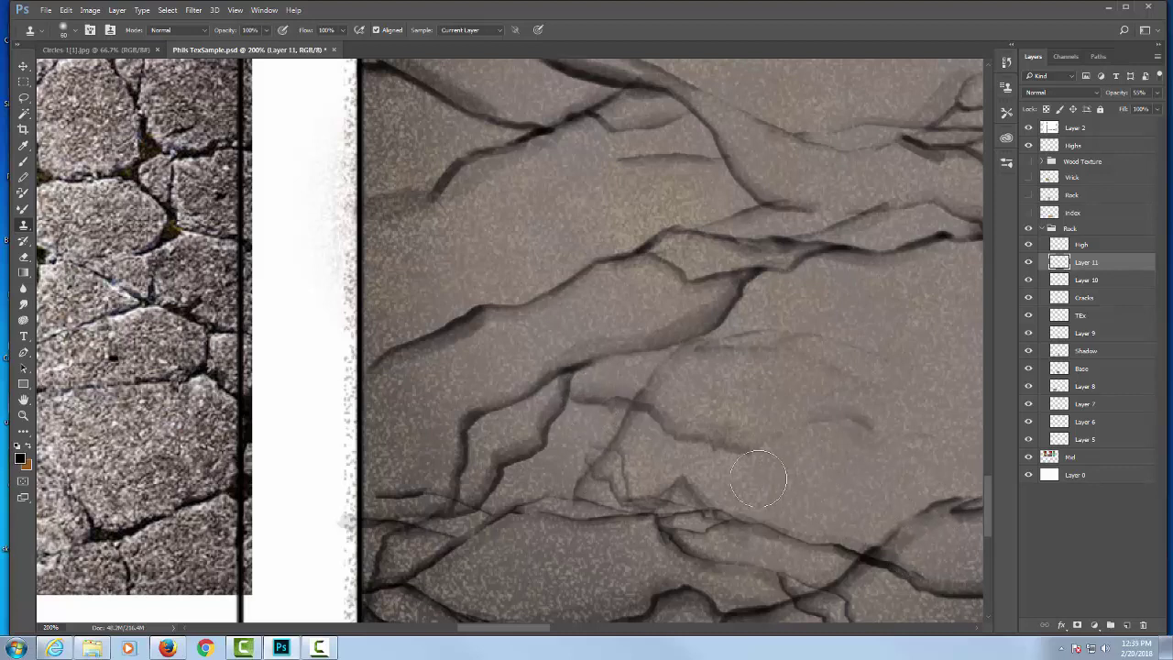
pyautogui.press('super')
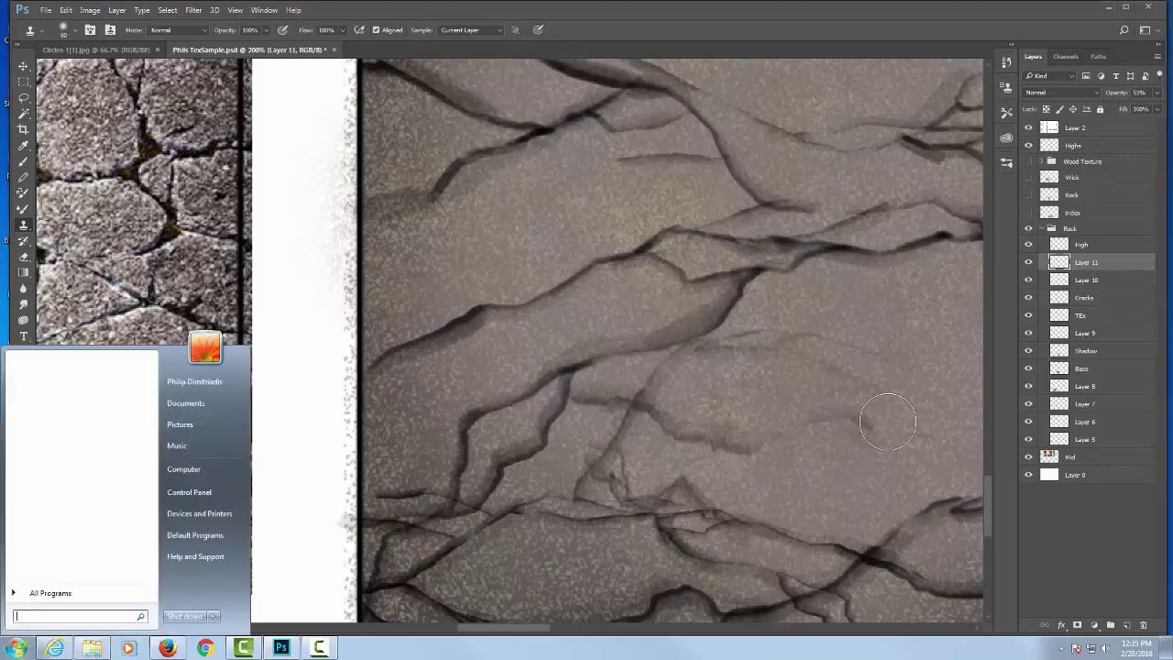
pyautogui.write('lk')
pyautogui.press('Escape')
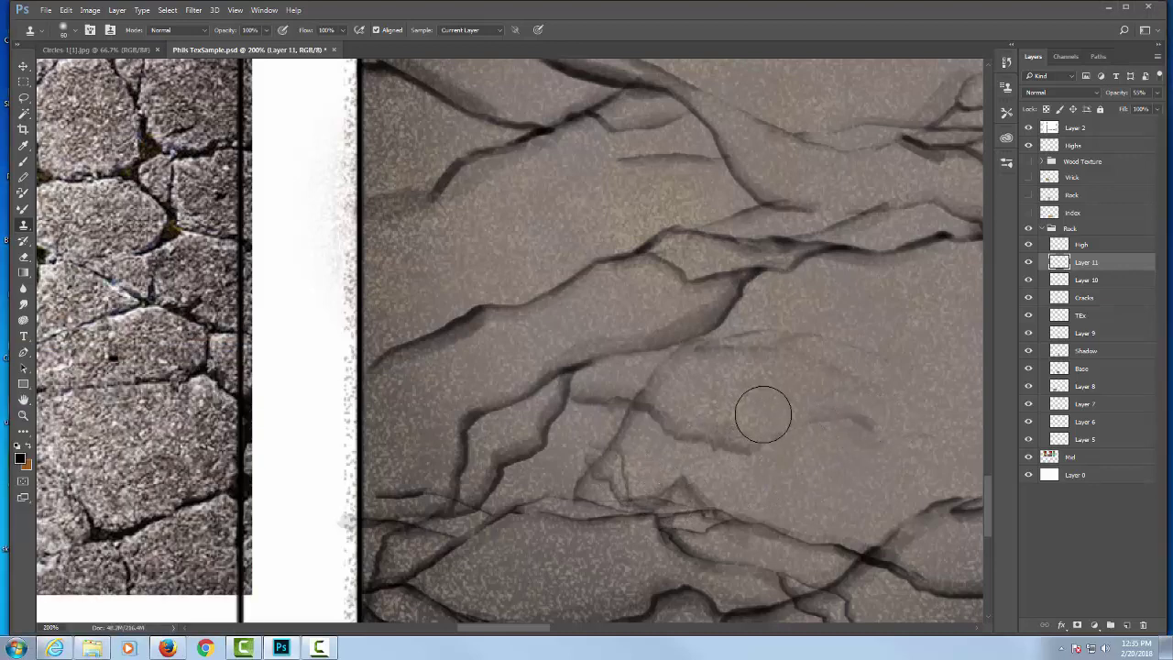
# Lasso the short crack, copy it to a new layer, and place it near the lower-left cracks, scaled to about 52% and tilted about -18.5°.
pyautogui.press('l')
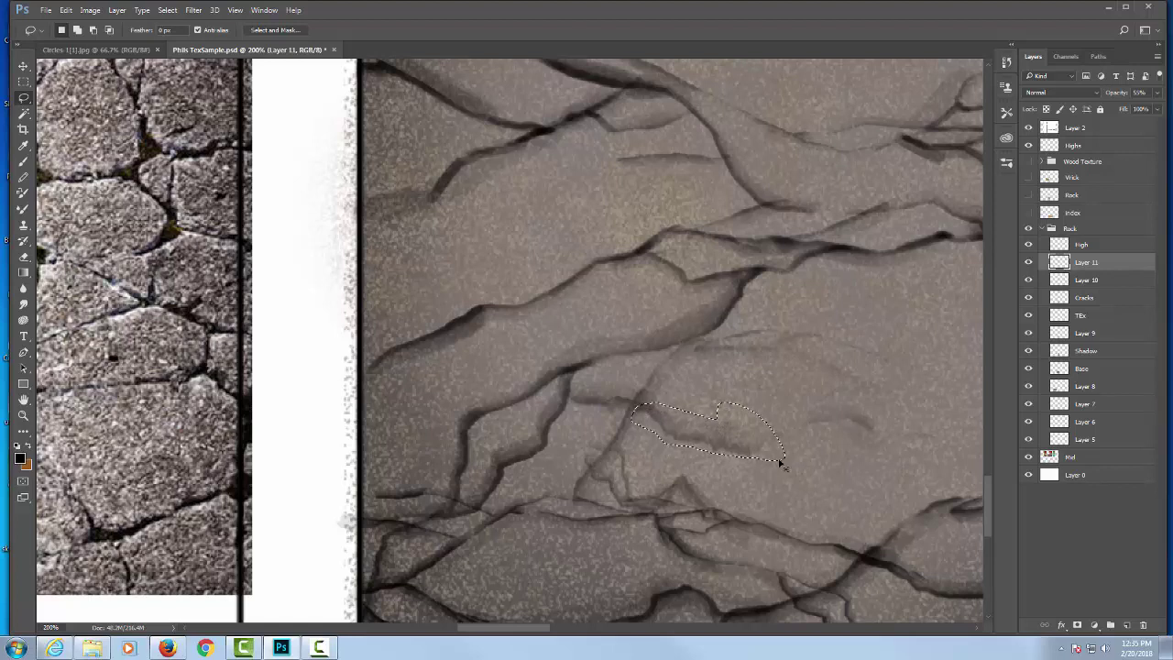
pyautogui.hotkey('ctrl', 'j')
pyautogui.press('v')
pyautogui.moveTo(849, 270)
pyautogui.mouseDown()
pyautogui.moveTo(745, 281)
pyautogui.moveTo(649, 471)
pyautogui.moveTo(618, 451)
pyautogui.moveTo(549, 463)
pyautogui.moveTo(543, 477)
pyautogui.mouseUp()
pyautogui.hotkey('ctrl', 't')
pyautogui.moveTo(619, 435); pyautogui.dragTo(612, 403)
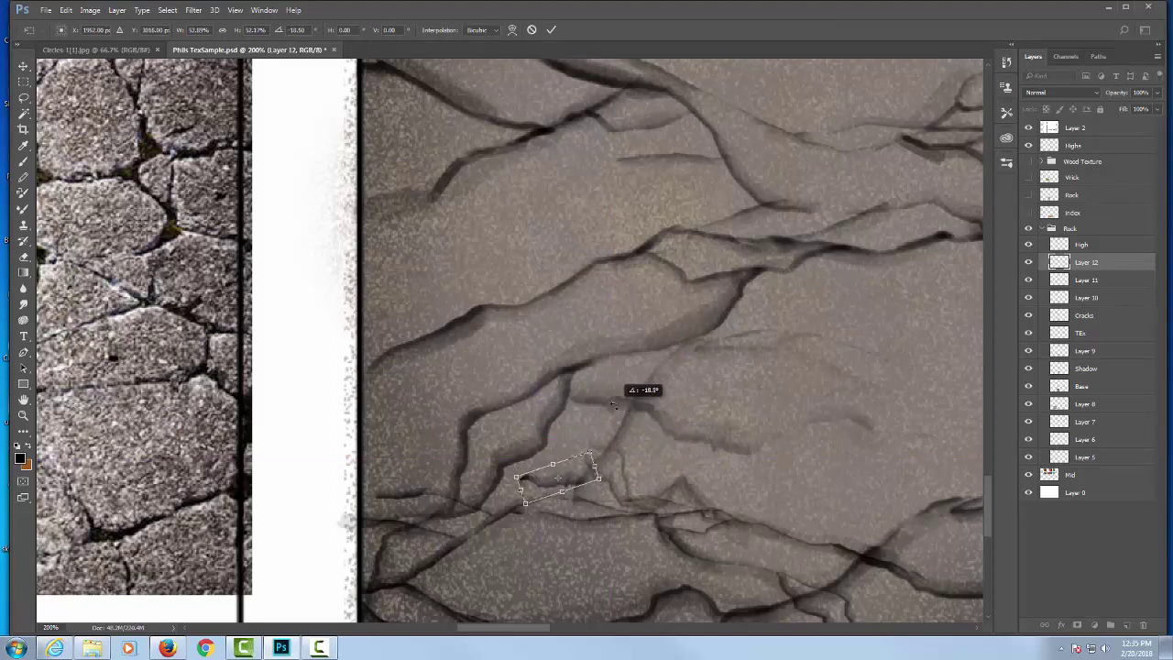
pyautogui.press('Return')
# Widen the small copied crack to about 108%, rotate it about 13°, and align it to bridge the two steep lower-left cracks.
pyautogui.moveTo(570, 486); pyautogui.dragTo(616, 408)
pyautogui.hotkey('ctrl', 't')
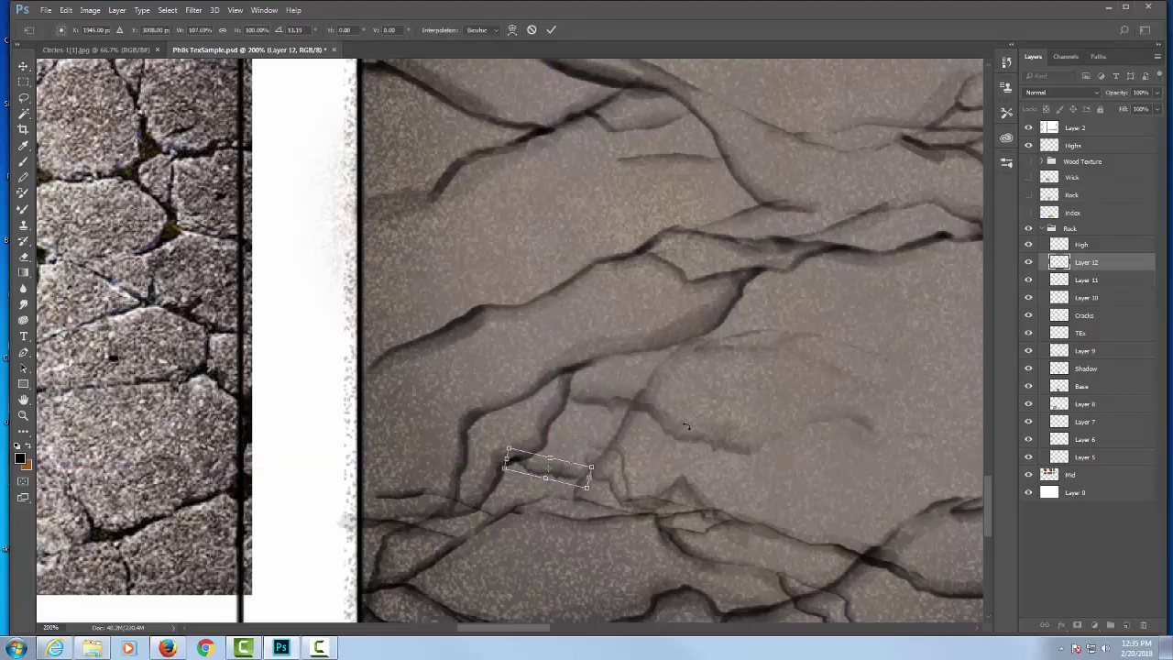
pyautogui.press('Right')
pyautogui.press('Right')
pyautogui.press('Return')
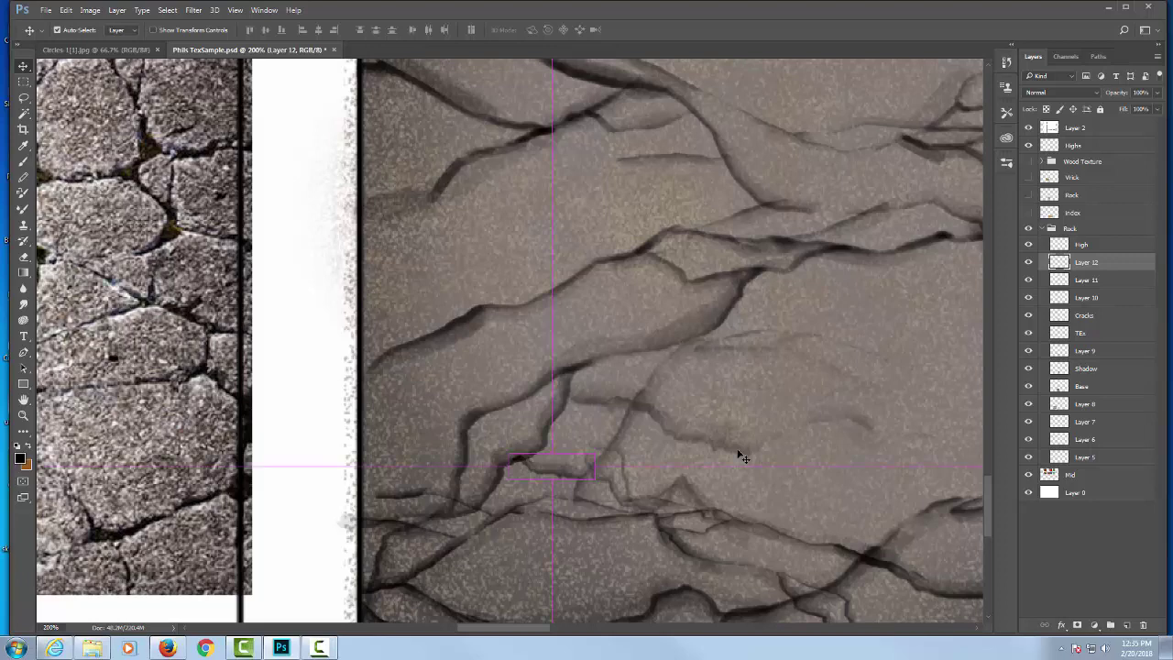
# Merge Layer 12, Layer 11, Layer 10 and the Cracks layer into one layer and rename it Cracks.
pyautogui.hotkey('ctrl', '-')
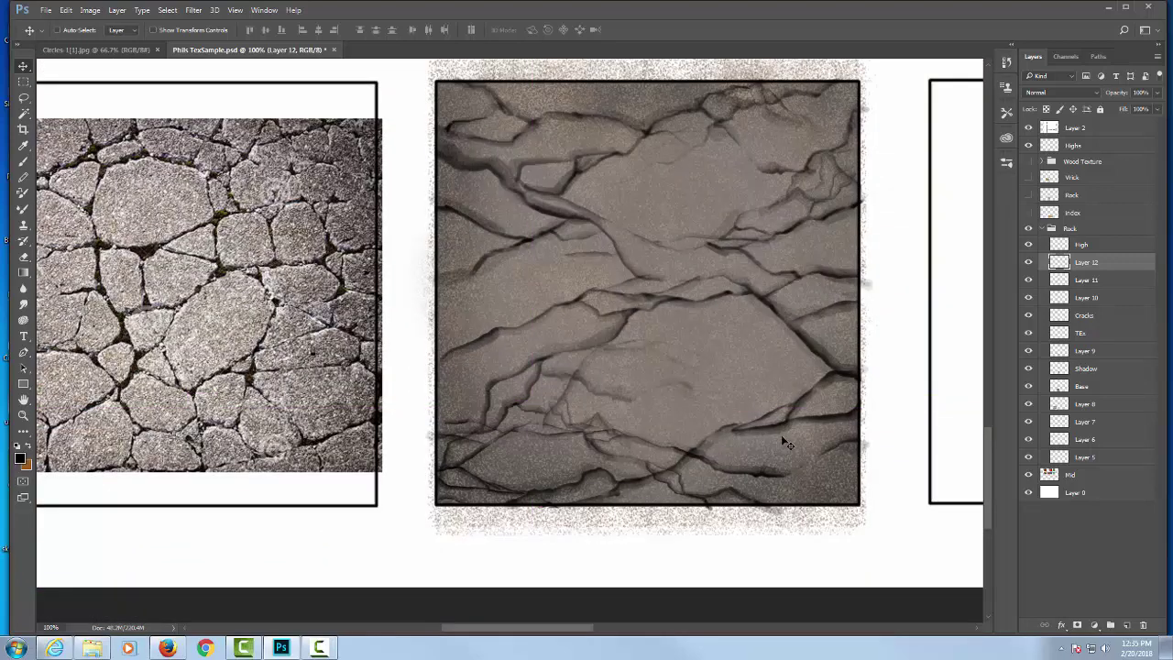
pyautogui.keyDown('shift'); pyautogui.click(1099, 317); pyautogui.keyUp('shift')
pyautogui.hotkey('ctrl', 'e')
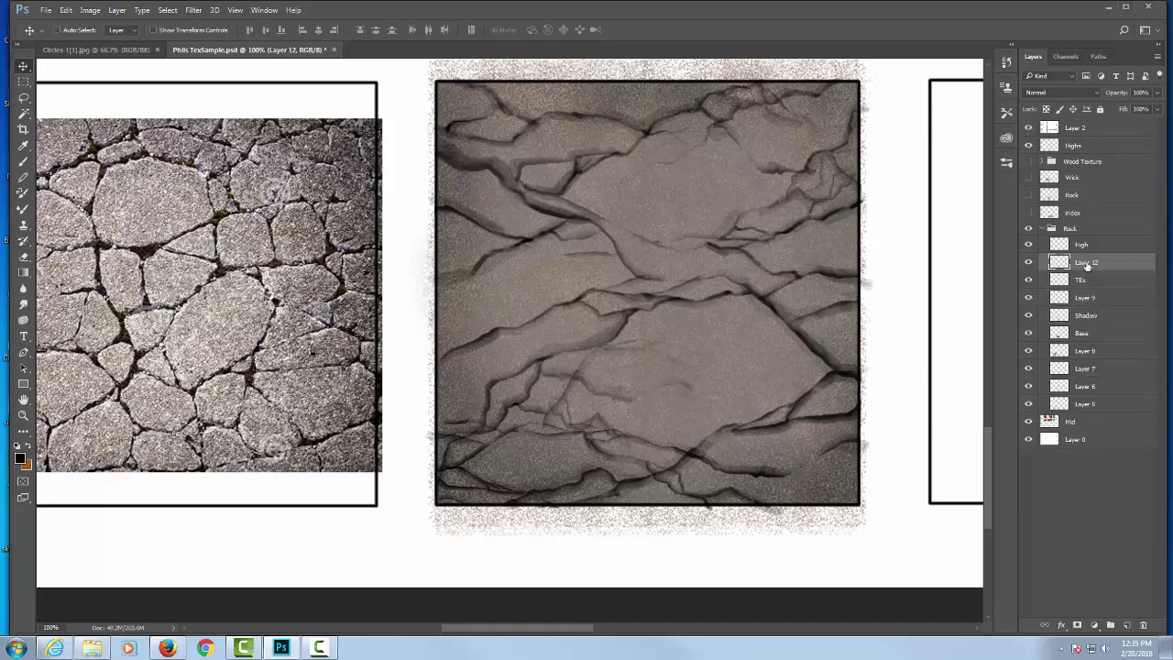
pyautogui.doubleClick(1087, 263)
pyautogui.write('Cracks')
pyautogui.press('Return')
# Toggle the Cracks layer off and back on to compare the texture, and save the document.
pyautogui.moveTo(707, 337); pyautogui.dragTo(730, 400)
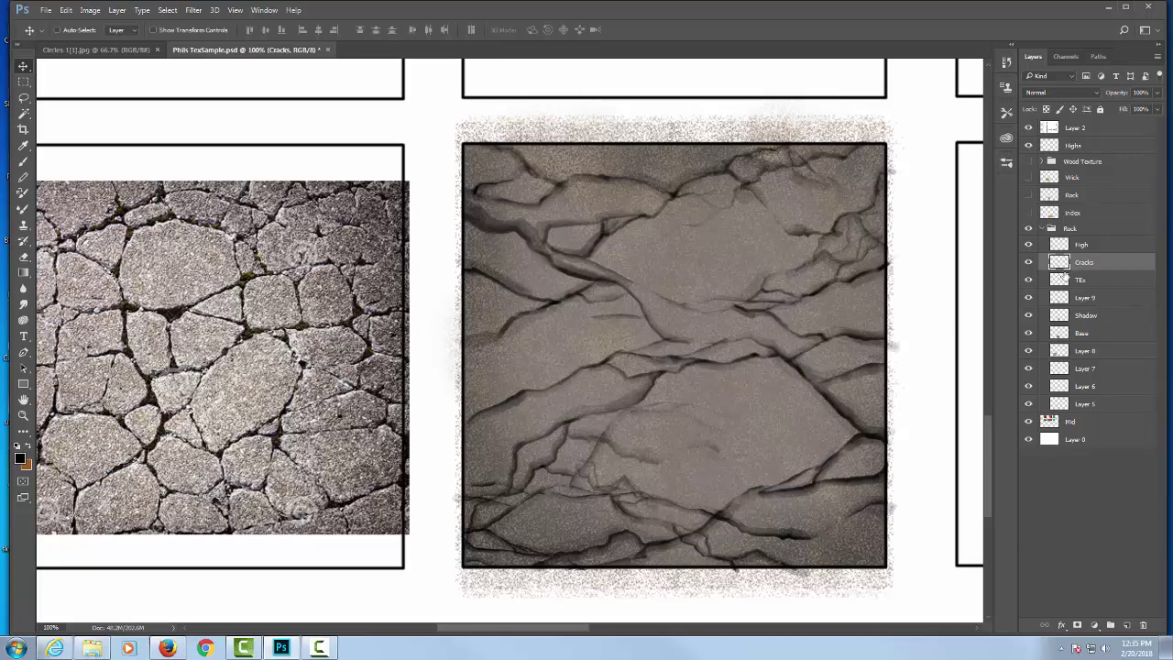
pyautogui.click(1028, 262)
pyautogui.click(1029, 263)
pyautogui.click(45, 10)
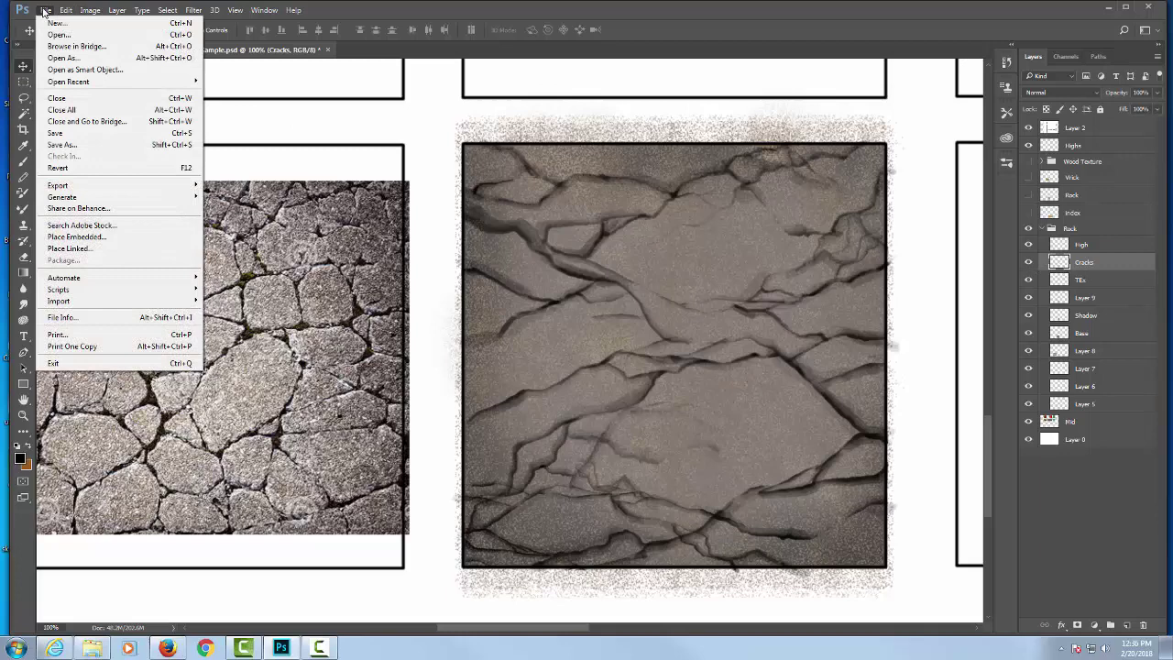
pyautogui.click(92, 132)
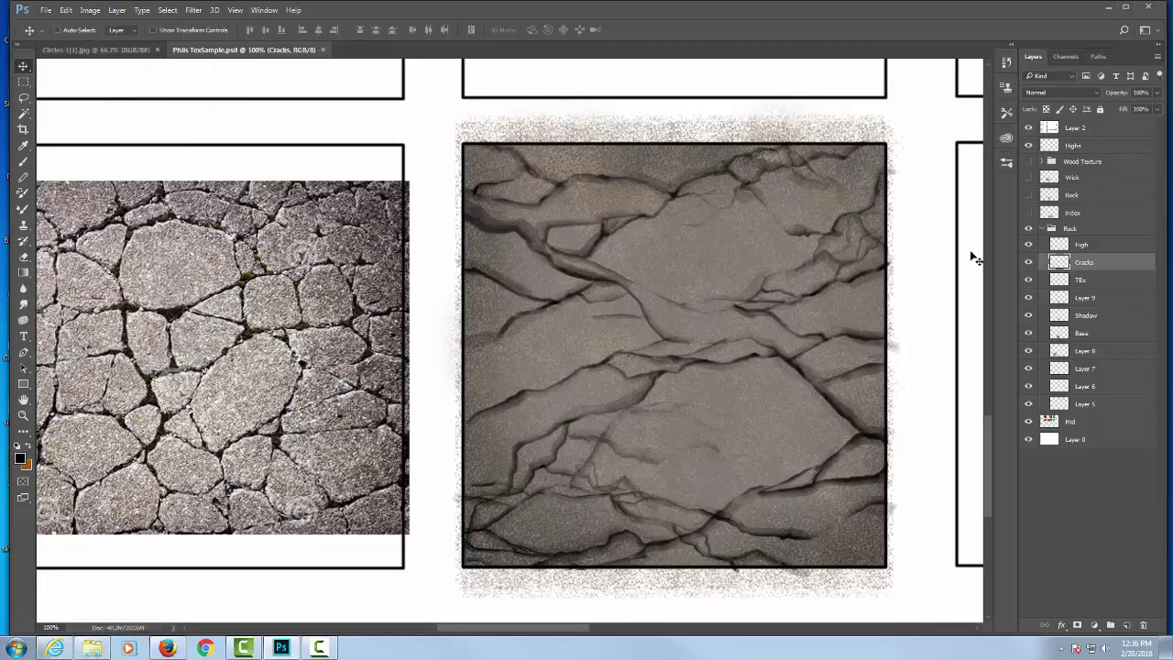
# Select the High layer and set the foreground to an off-white (#f8f6f1) sampled from the light grains of the reference photo.
pyautogui.click(1089, 247)
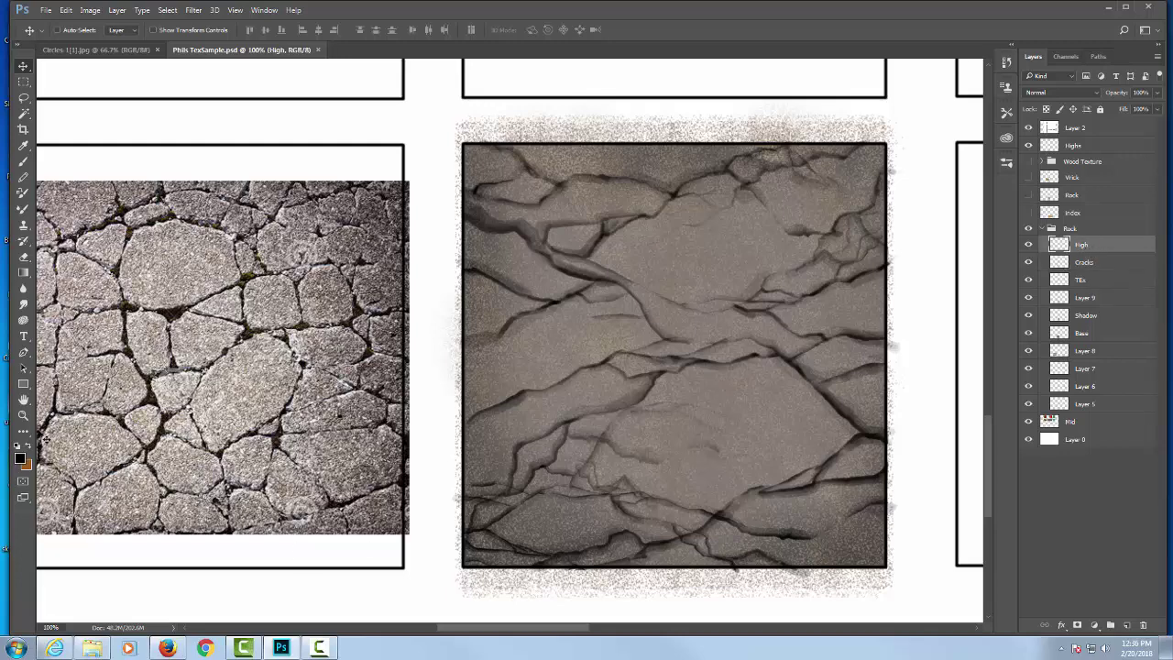
pyautogui.click(20, 458)
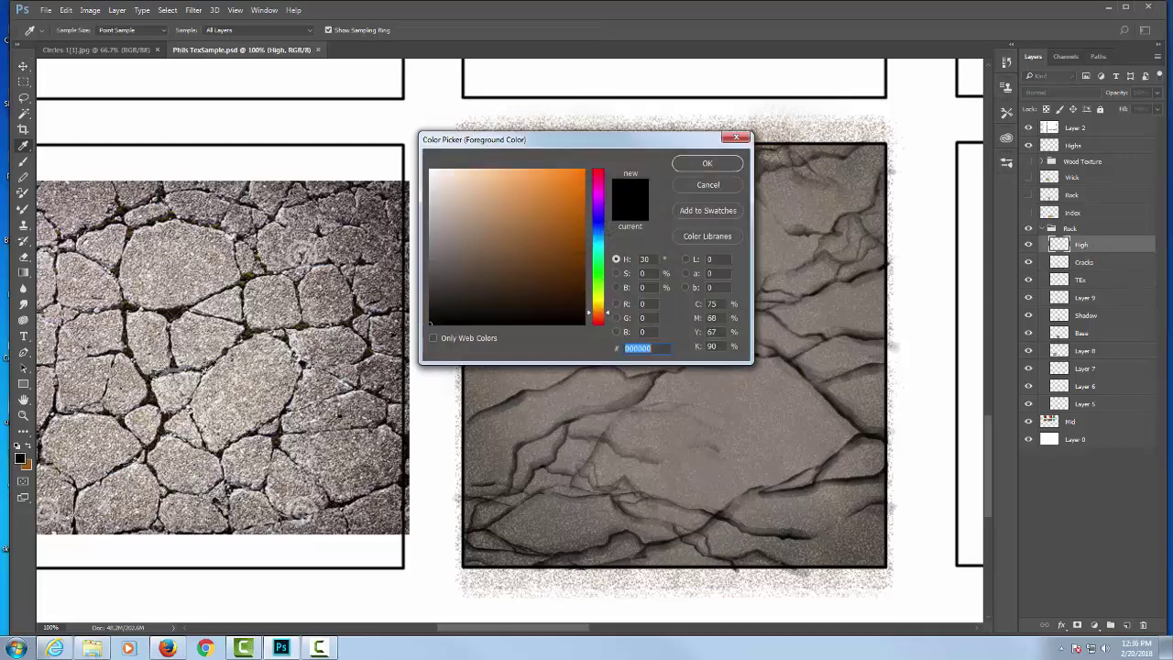
pyautogui.click(319, 267)
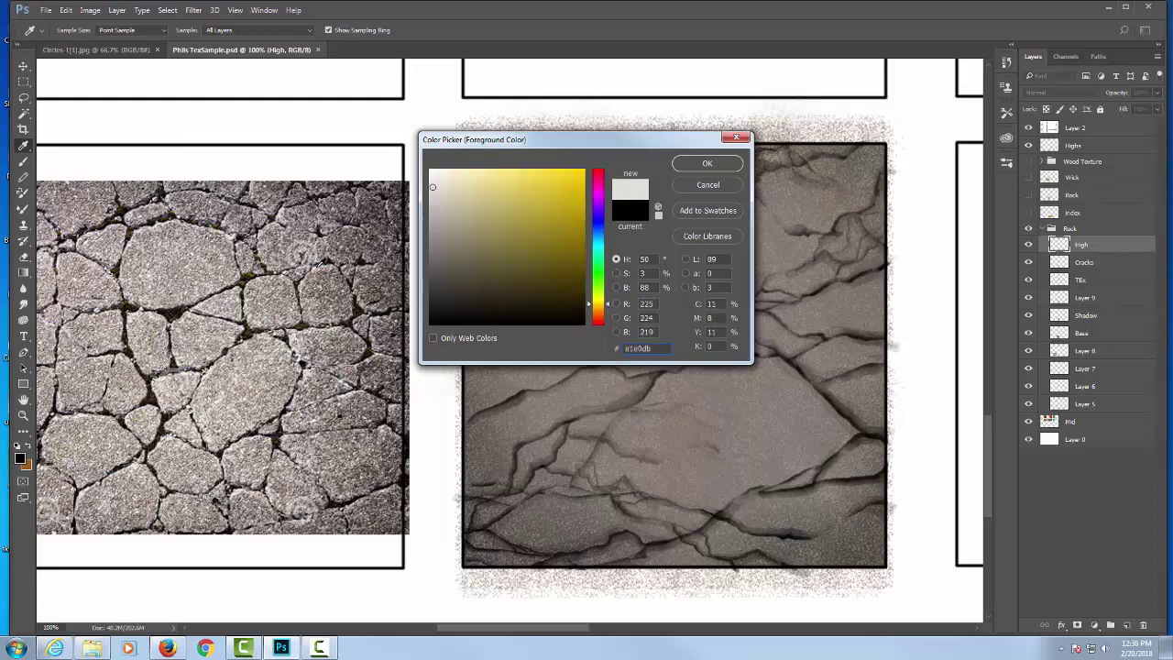
pyautogui.click(319, 266)
pyautogui.click(320, 265)
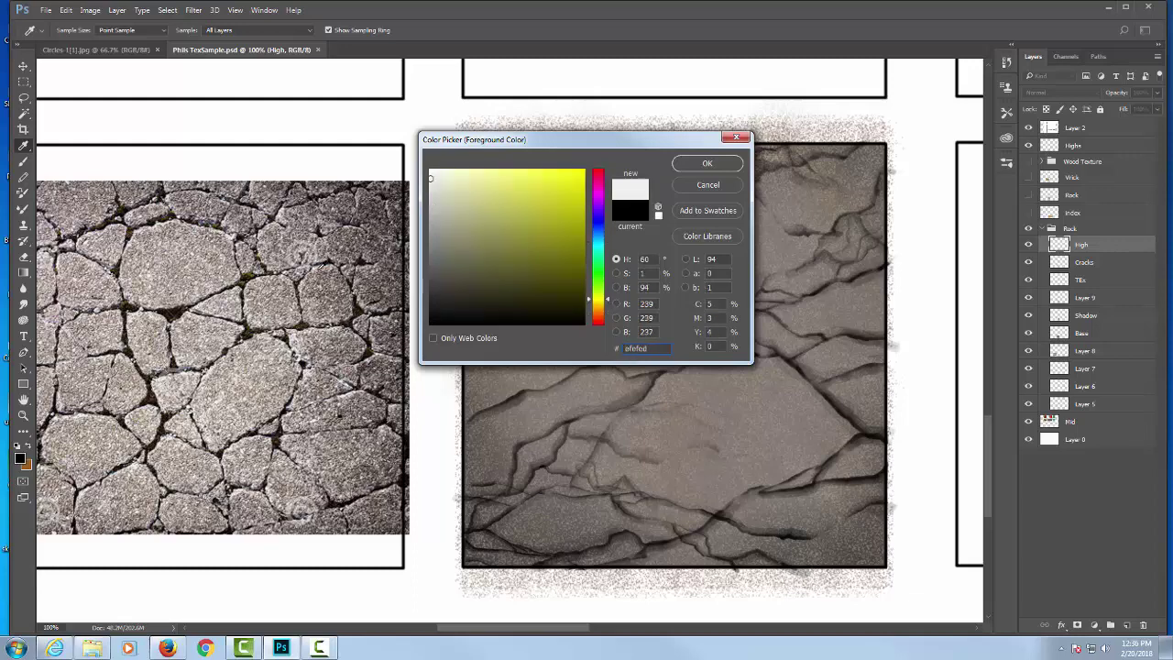
pyautogui.click(320, 266)
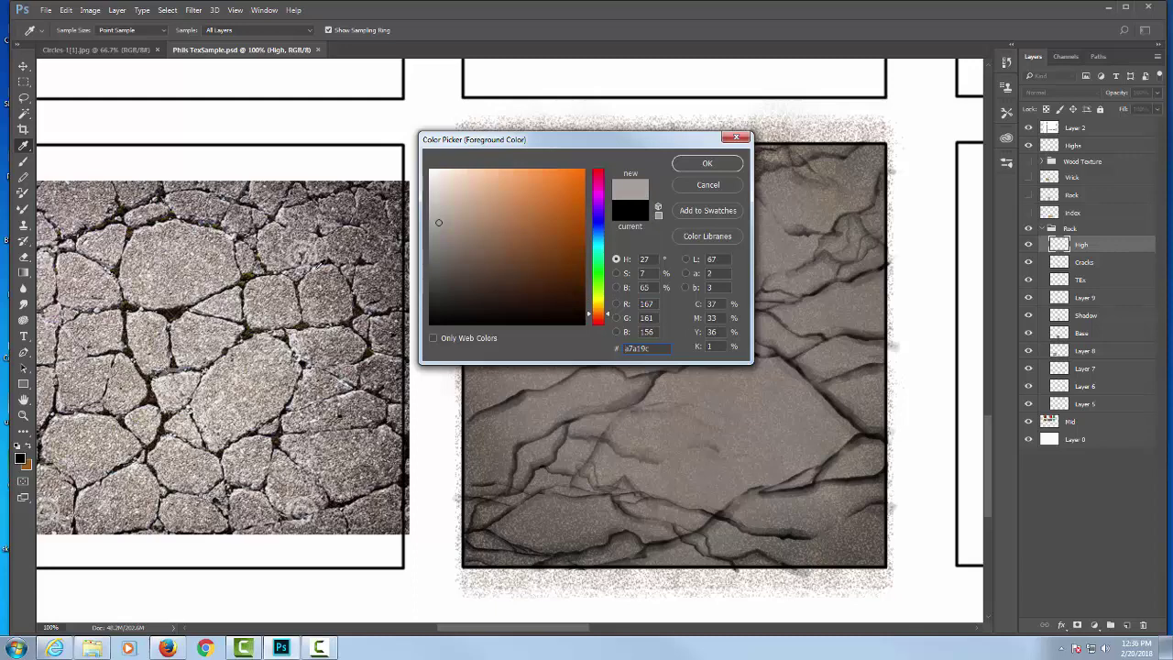
pyautogui.click(320, 266)
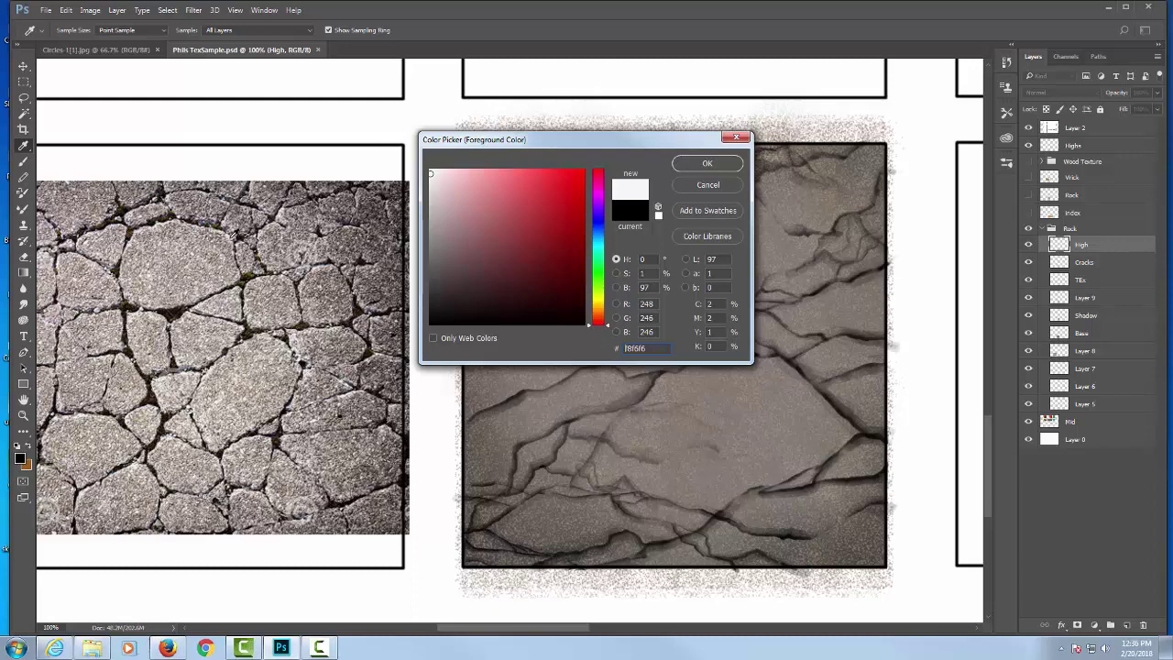
pyautogui.click(321, 275)
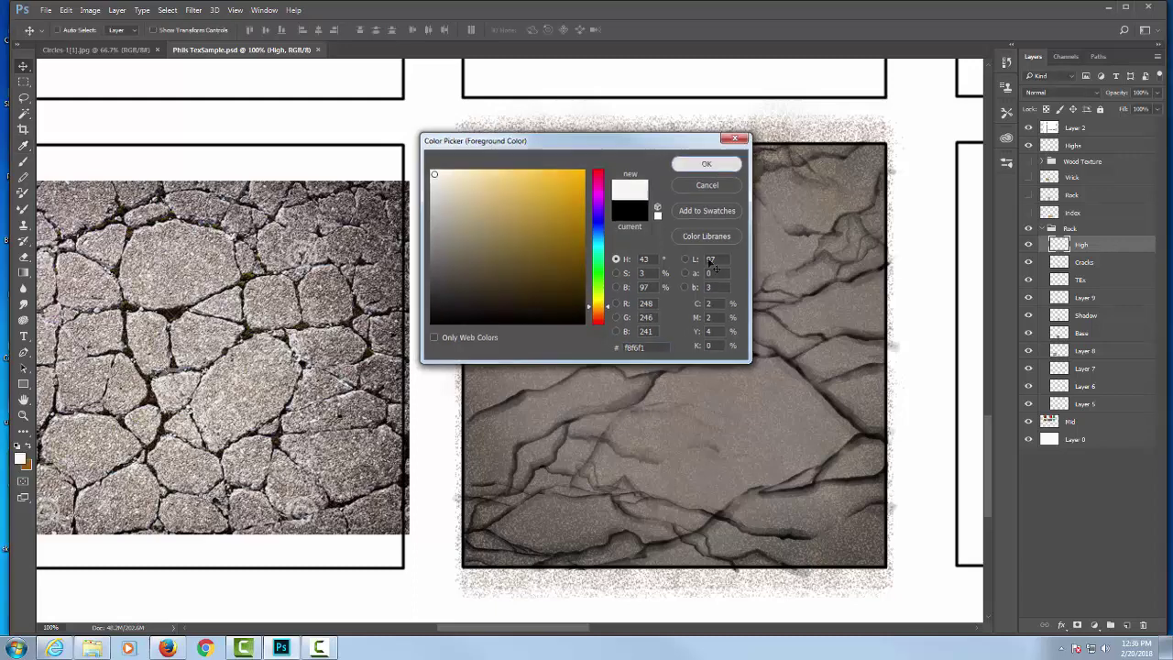
pyautogui.click(722, 166)
pyautogui.press('v')
# Choose a textured round brush and set it to 100 px at 100% opacity.
pyautogui.press('b')
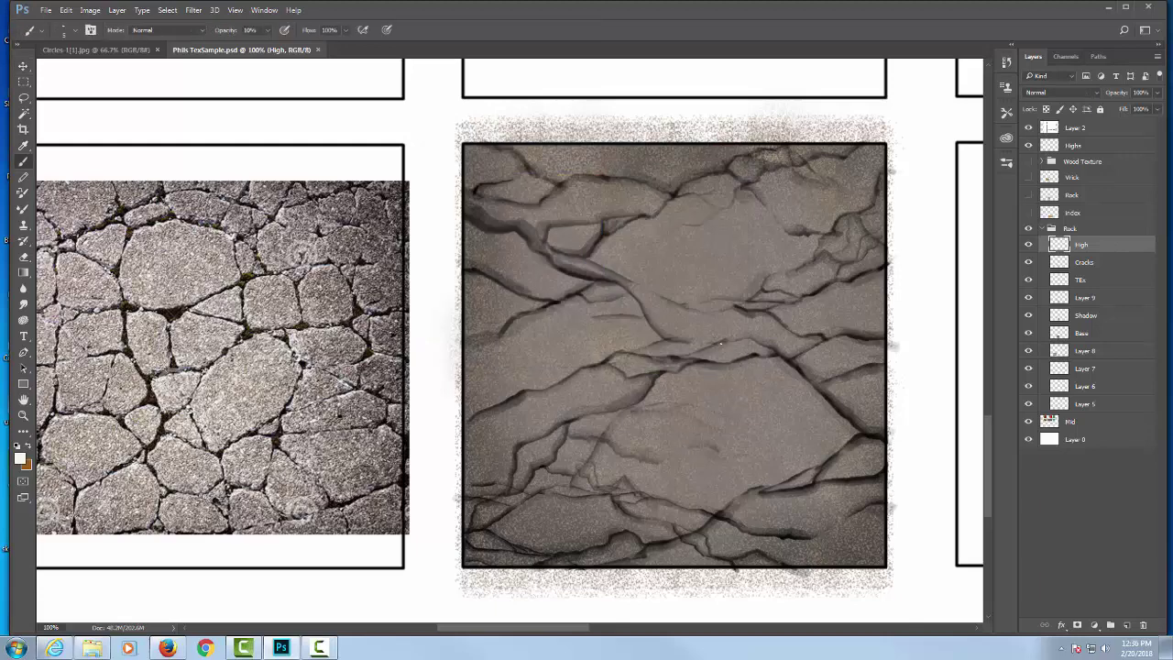
pyautogui.rightClick(555, 251)
pyautogui.scroll(-2, 767, 394)
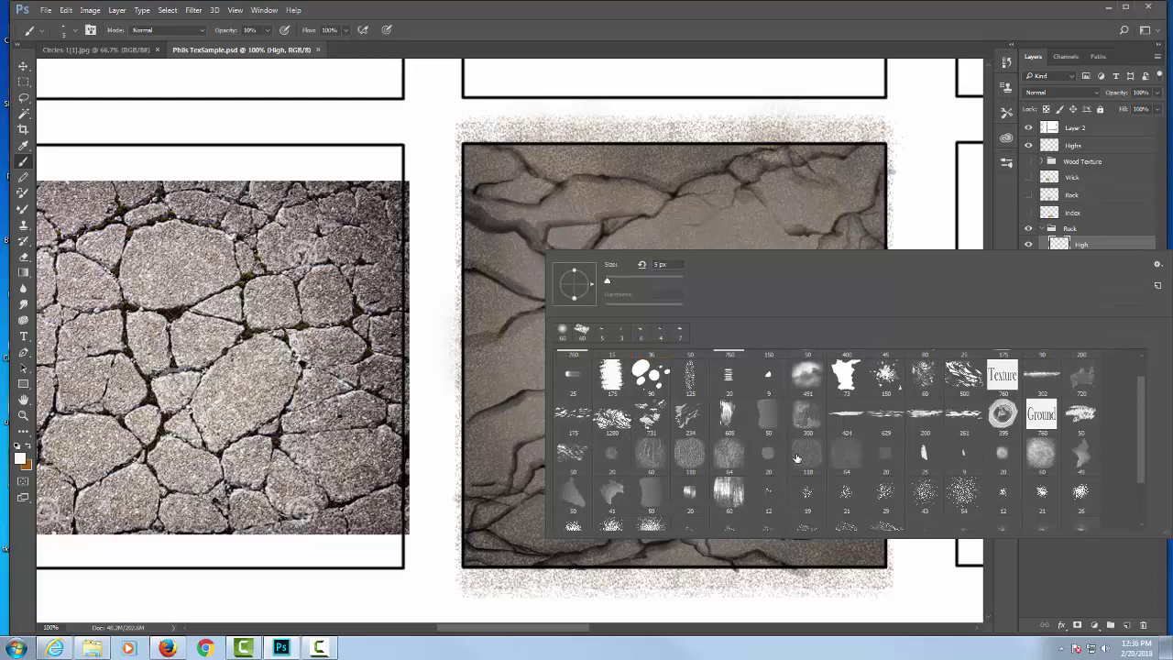
pyautogui.click(1039, 419)
pyautogui.click(878, 110)
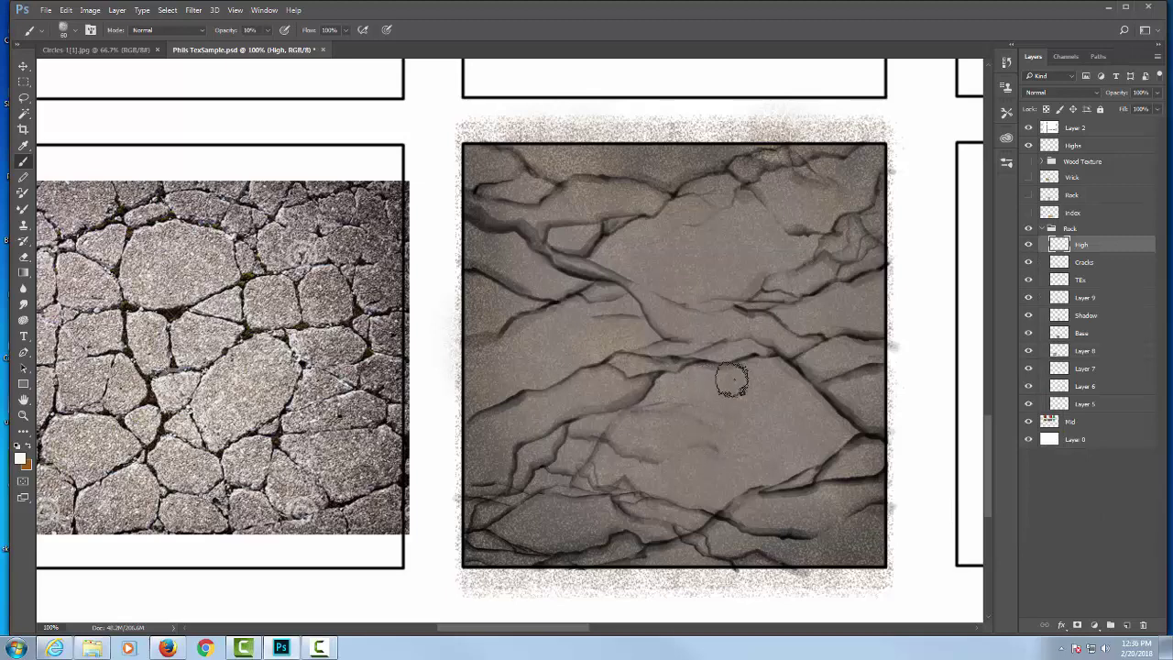
pyautogui.press('0')
pyautogui.press(']')
pyautogui.press(']')
pyautogui.press(']')
pyautogui.press(']')
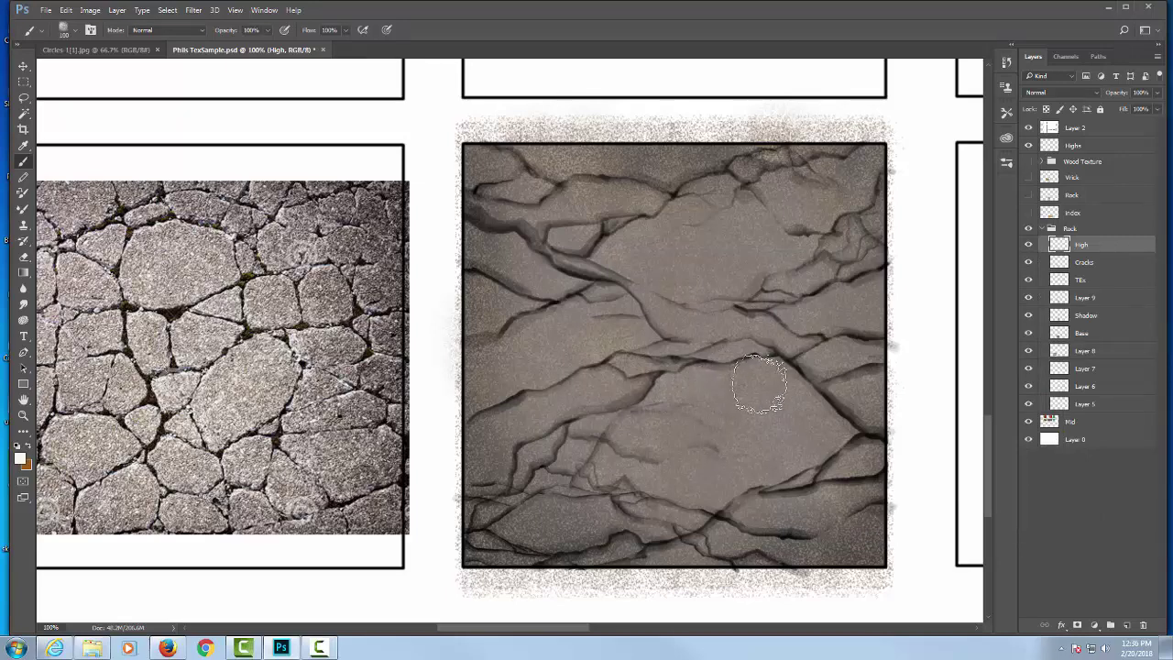
# Undo the full-opacity test dab and paint two dabs at reduced brush opacity along the upper edge of the large lower stone.
pyautogui.click(759, 383)
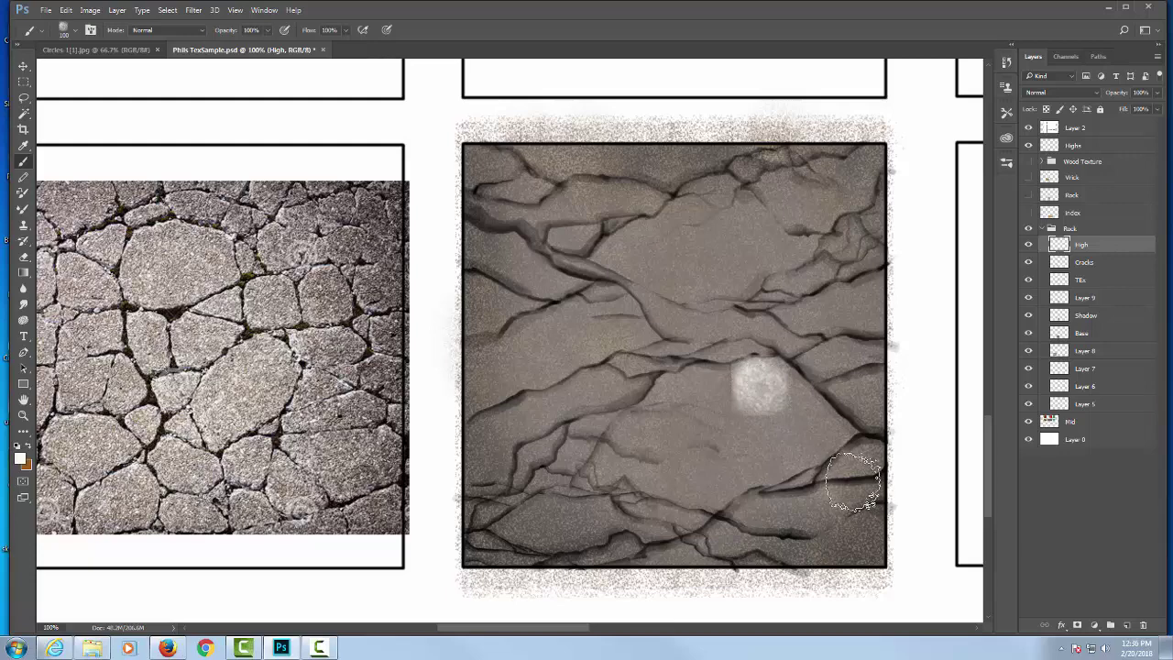
pyautogui.hotkey('ctrl', 'z')
pyautogui.press('3')
pyautogui.press('5')
pyautogui.press('5')
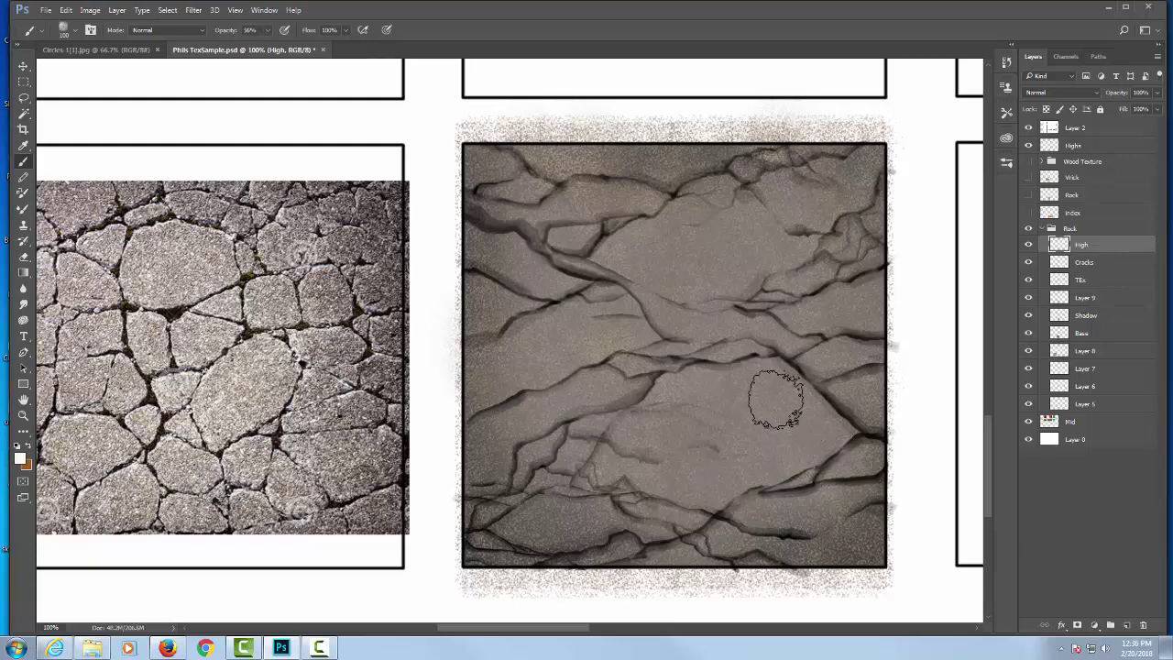
pyautogui.click(770, 385)
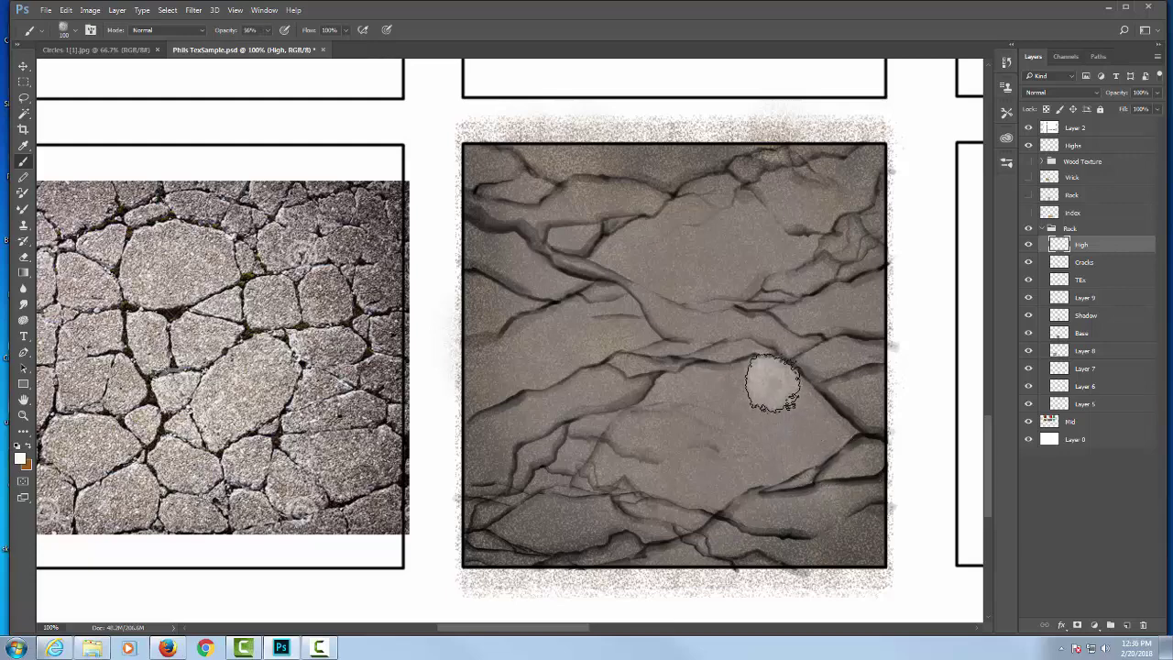
pyautogui.click(695, 393)
# Brush softer highlights at 20% opacity across the large lower stone, reducing the brush to 60 px near its edges.
pyautogui.press('2')
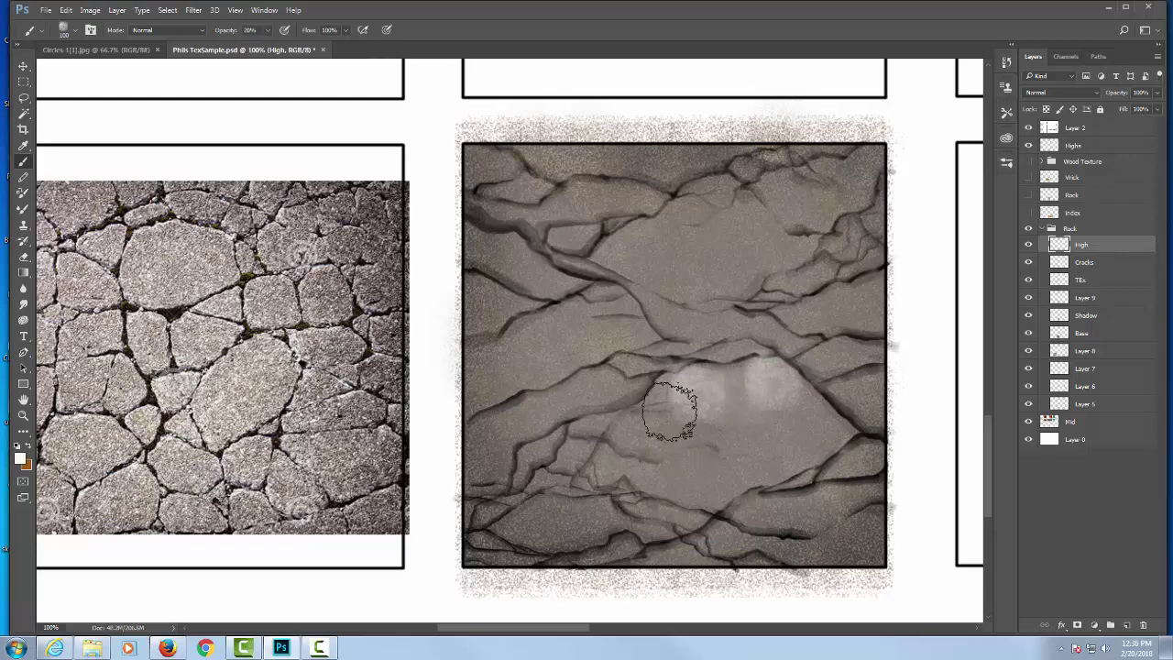
pyautogui.moveTo(635, 444)
pyautogui.mouseDown()
pyautogui.moveTo(597, 512)
pyautogui.moveTo(811, 401)
pyautogui.moveTo(802, 411)
pyautogui.moveTo(848, 458)
pyautogui.mouseUp()
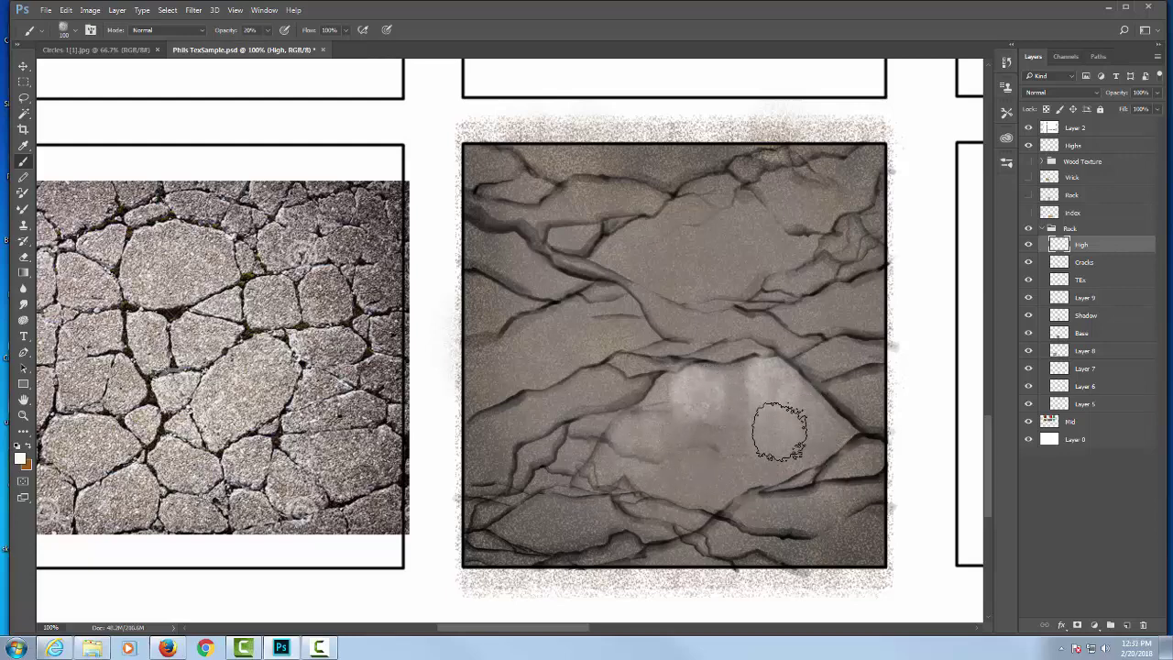
pyautogui.press('[')
pyautogui.press('[')
pyautogui.press('[')
pyautogui.press('[')
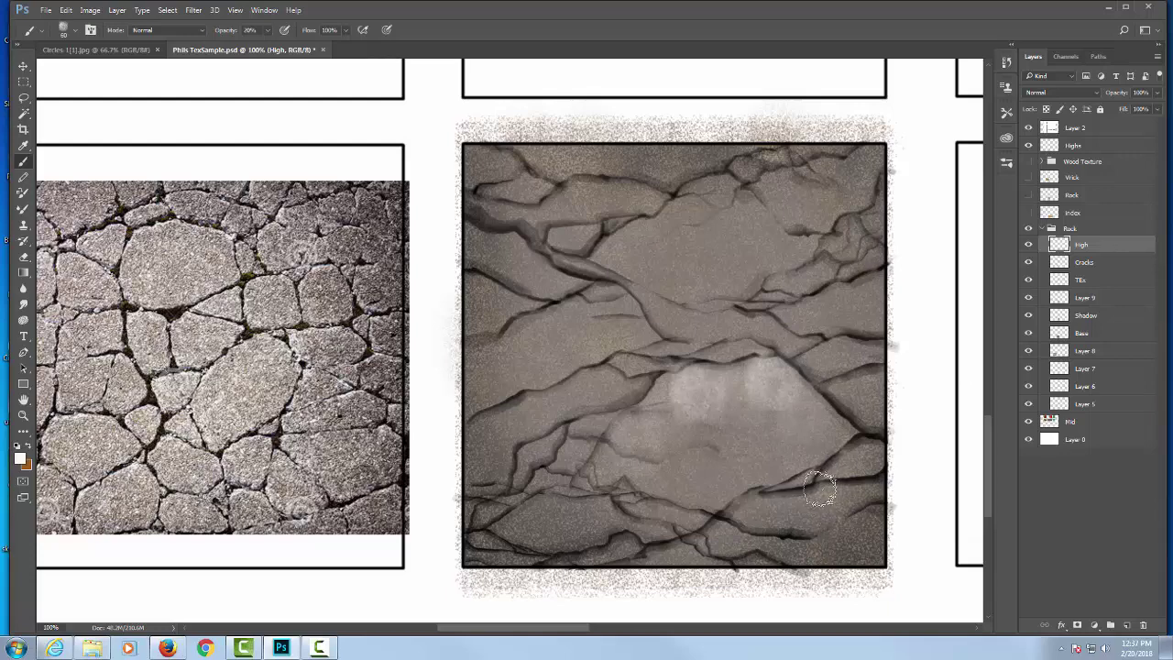
# Toggle the High layer off and on repeatedly to compare the large stone with and without the highlights.
pyautogui.press('e')
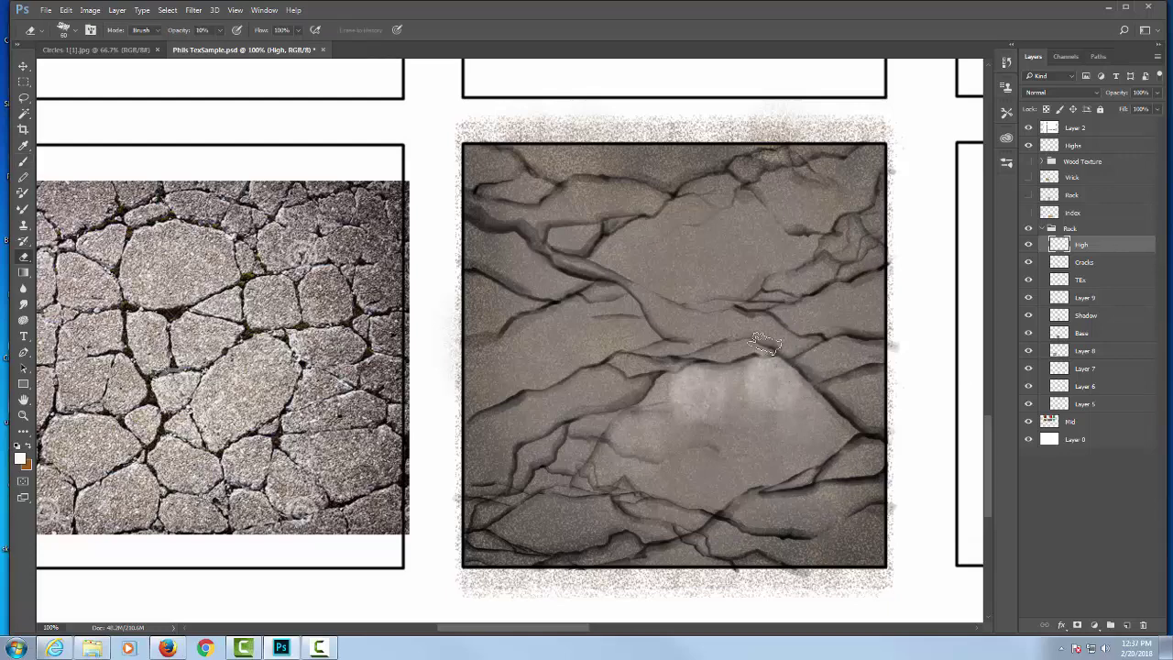
pyautogui.click(1029, 245)
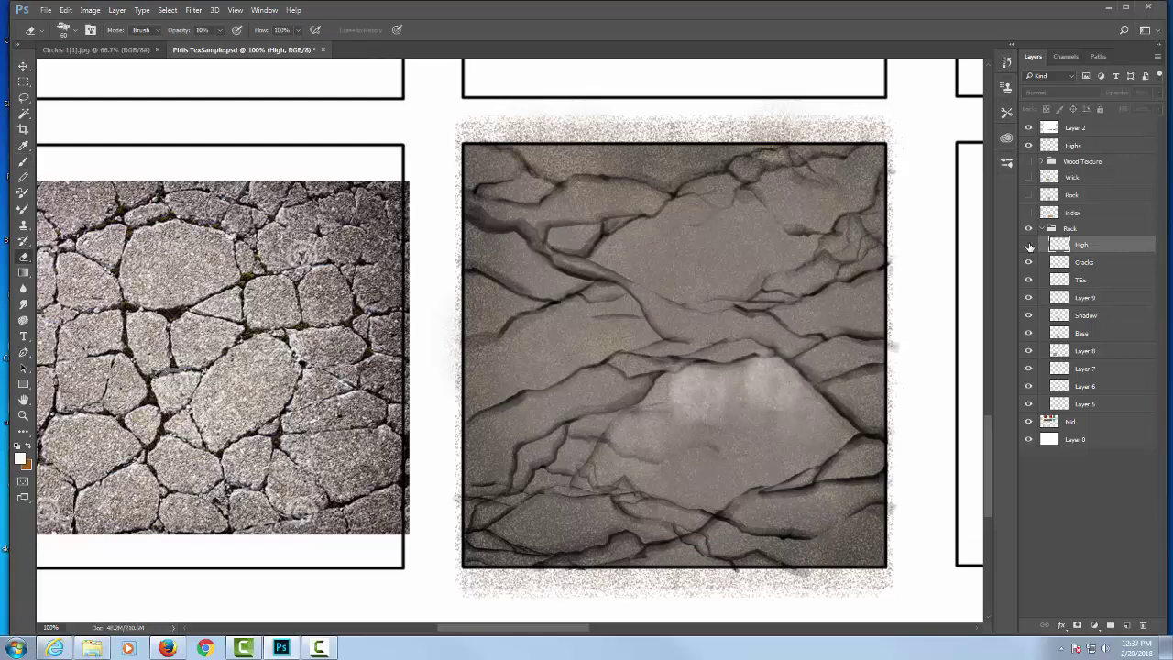
pyautogui.click(1029, 245)
pyautogui.click(1028, 245)
pyautogui.click(1028, 246)
pyautogui.click(1028, 246)
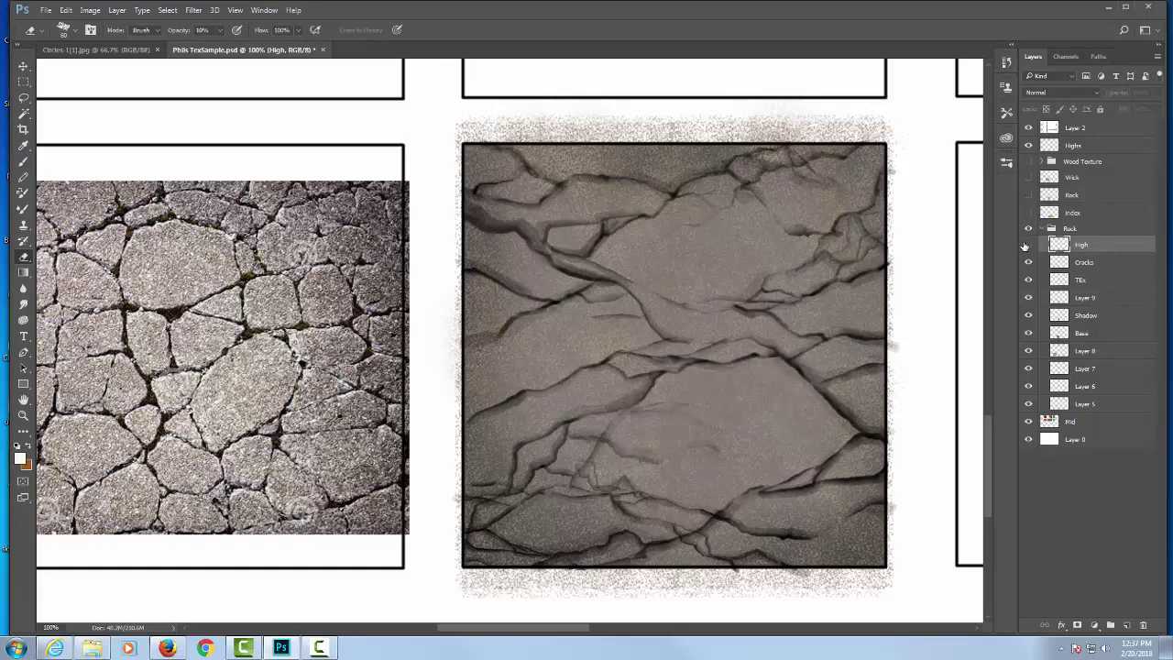
pyautogui.click(1029, 246)
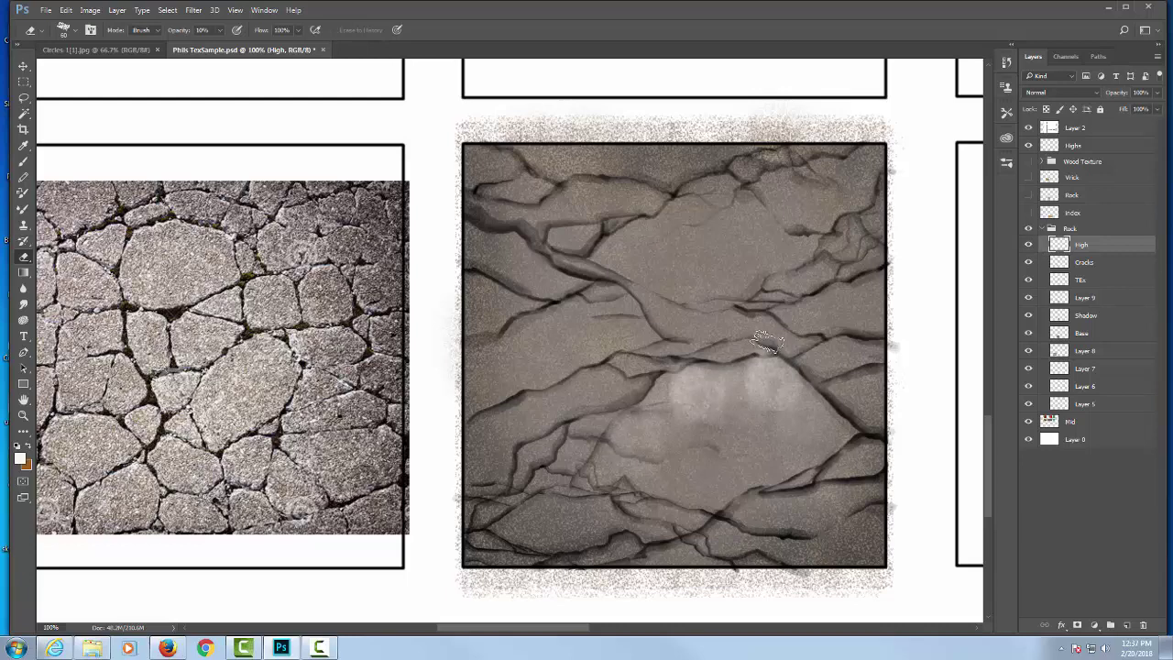
# Clone the painted highlights with the Clone Stamp at 20% opacity onto the lower part of the large lower stone.
pyautogui.press('3')
pyautogui.press('s')
pyautogui.press('super')
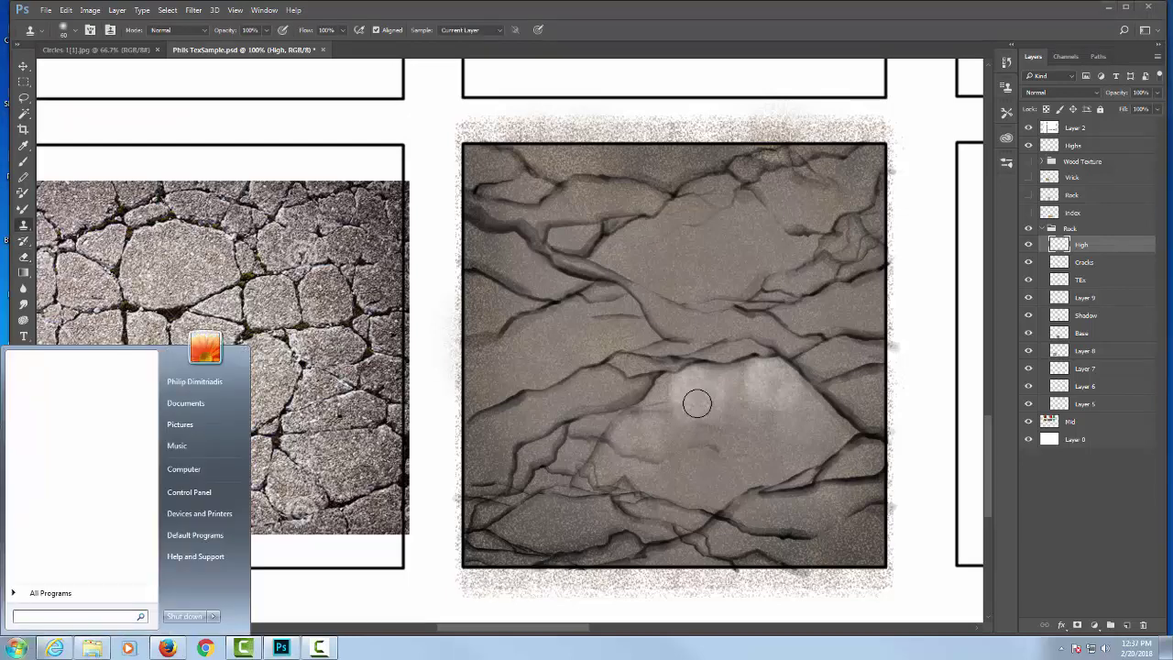
pyautogui.press('Escape')
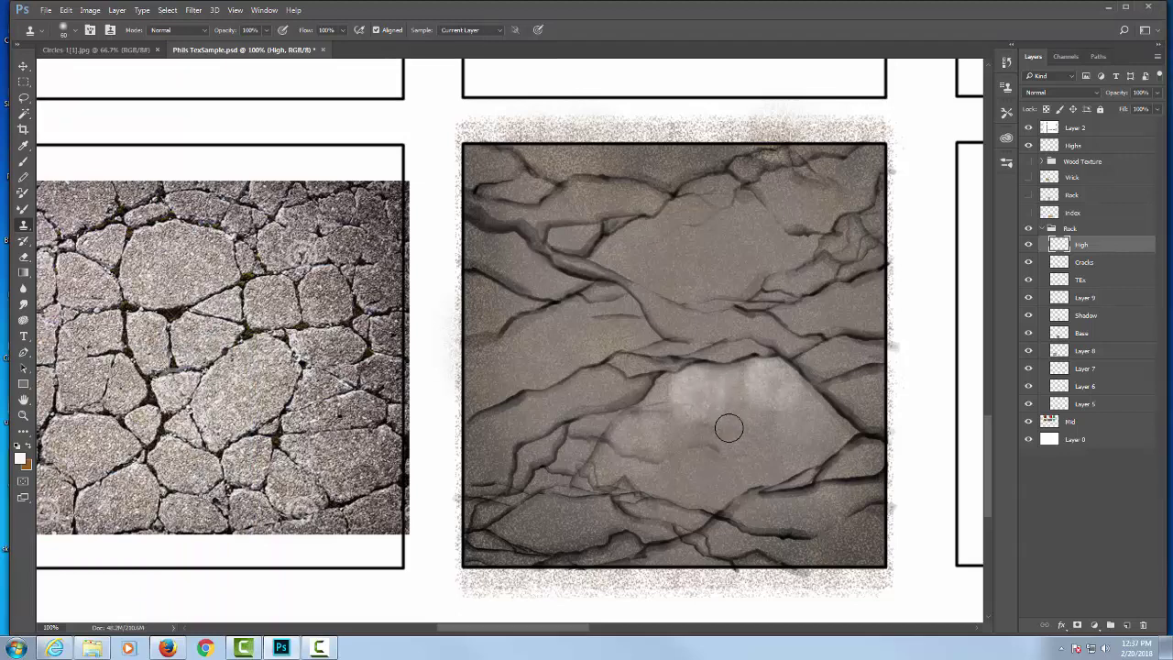
pyautogui.press('2')
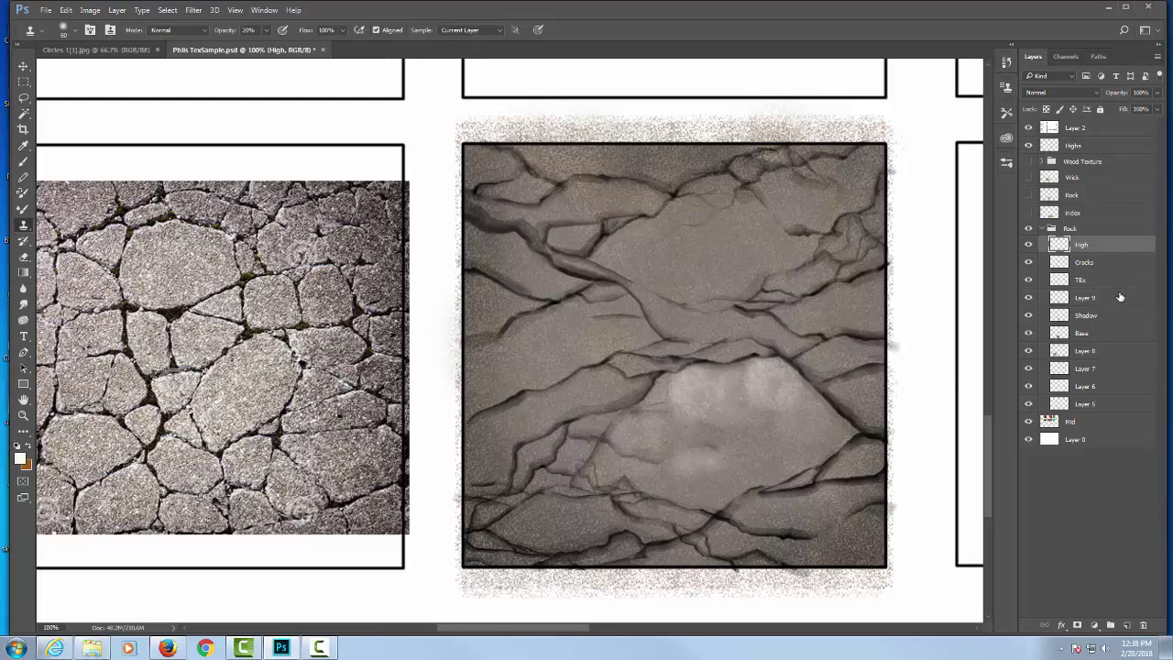
# Lower the High layer's opacity to 78% and duplicate the layer.
pyautogui.click(1157, 94)
pyautogui.moveTo(1152, 111); pyautogui.dragTo(1146, 111)
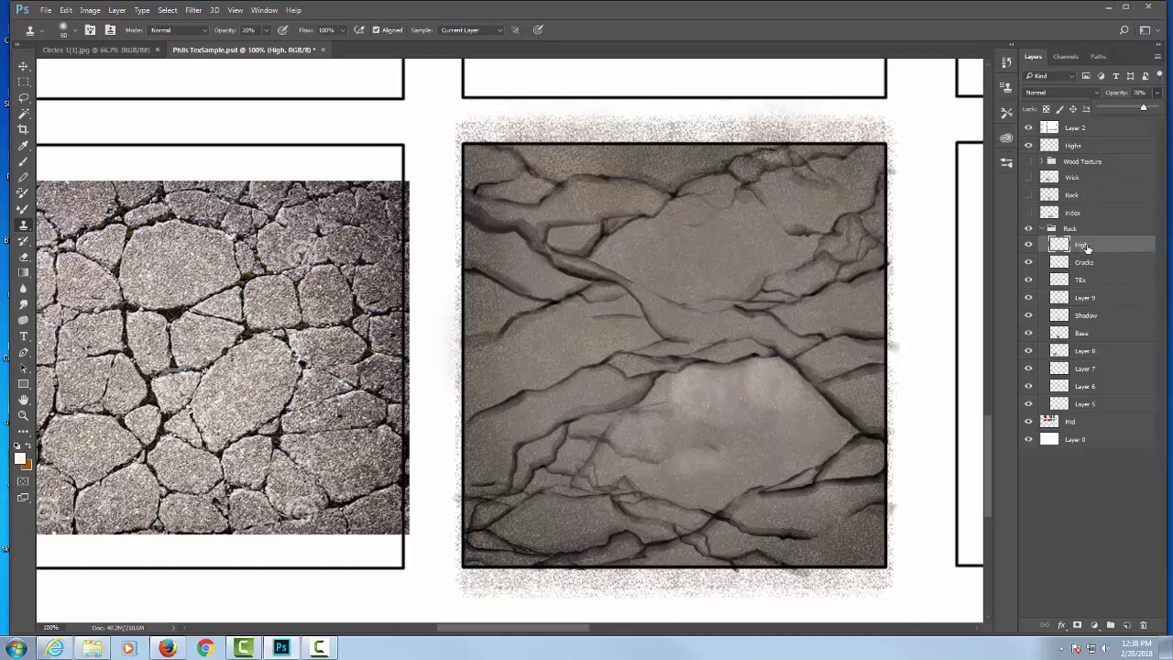
pyautogui.rightClick(1115, 245)
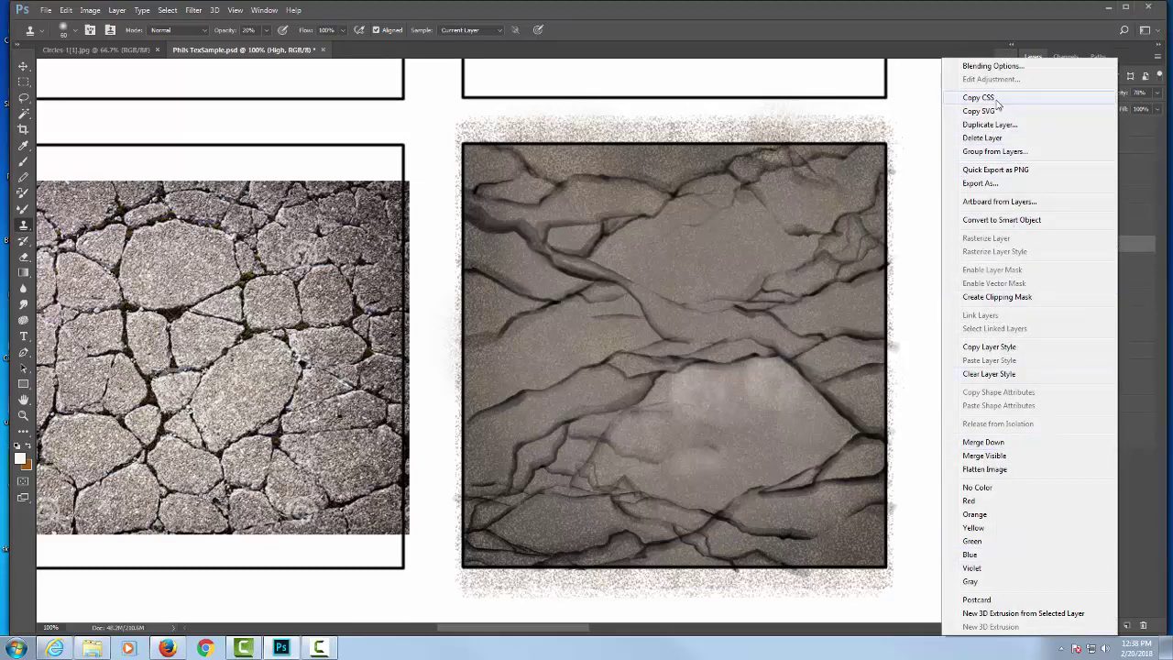
pyautogui.click(989, 125)
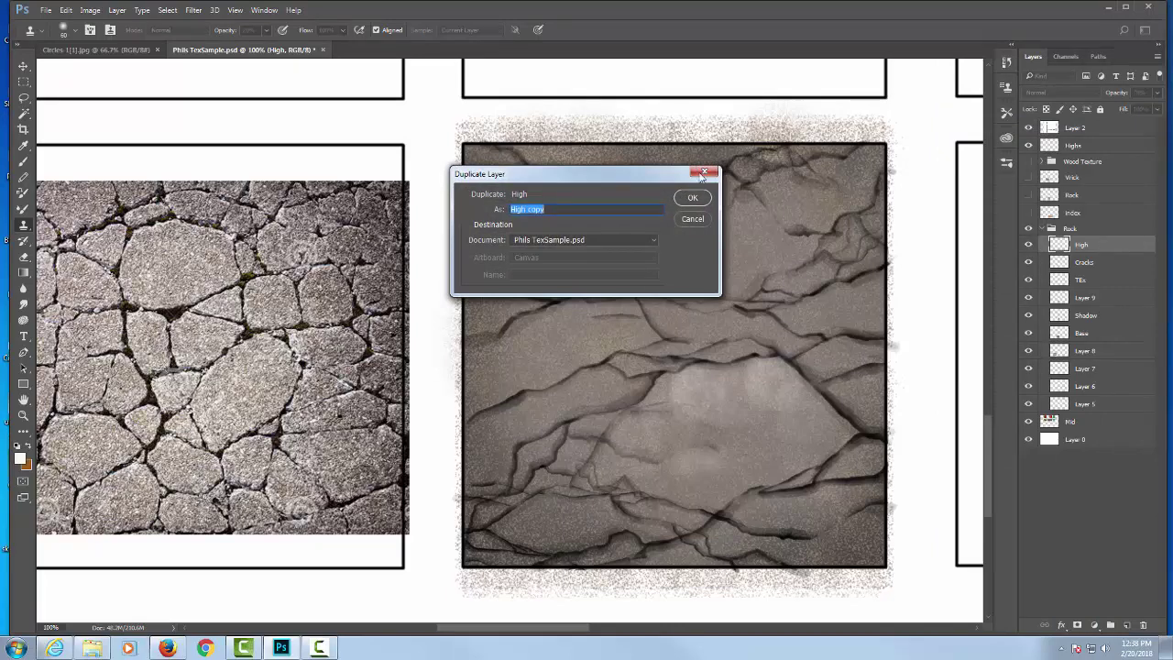
pyautogui.click(693, 198)
# Move the copied highlight onto the lower-right stone, scale its height to about 39%, and tilt it about -11.5° to follow the crack.
pyautogui.press('v')
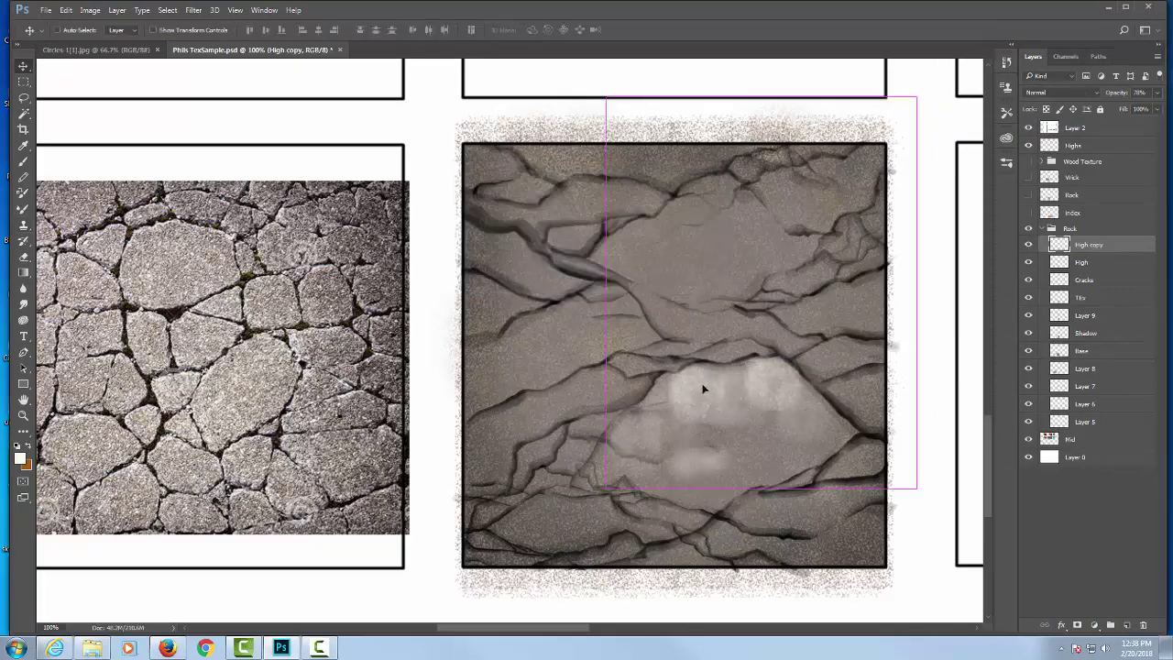
pyautogui.moveTo(704, 390); pyautogui.dragTo(813, 543)
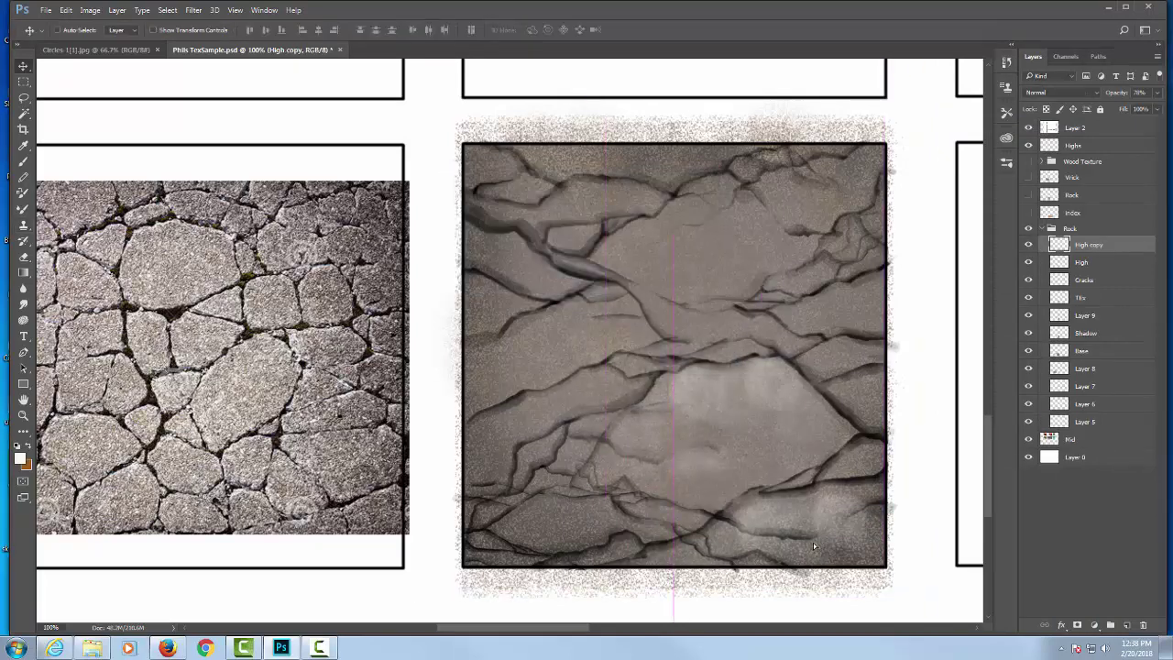
pyautogui.hotkey('ctrl', 't')
pyautogui.moveTo(832, 233); pyautogui.dragTo(833, 515)
pyautogui.moveTo(826, 567); pyautogui.dragTo(788, 450)
pyautogui.moveTo(907, 278); pyautogui.dragTo(885, 218)
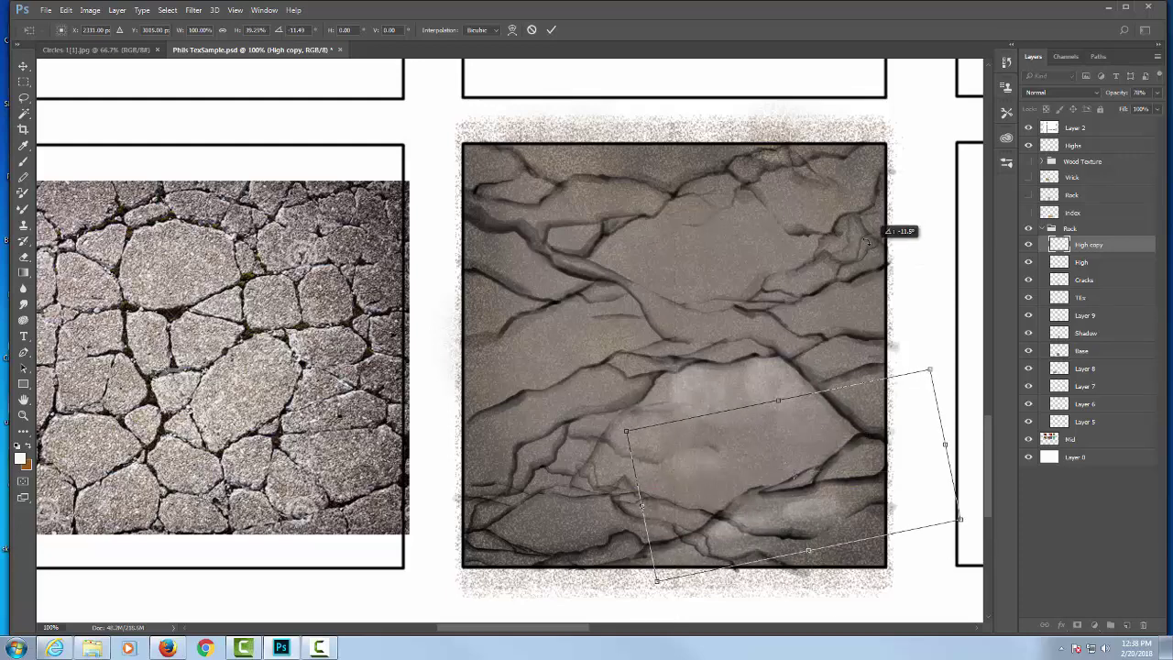
pyautogui.moveTo(859, 519); pyautogui.dragTo(888, 464)
pyautogui.press('Return')
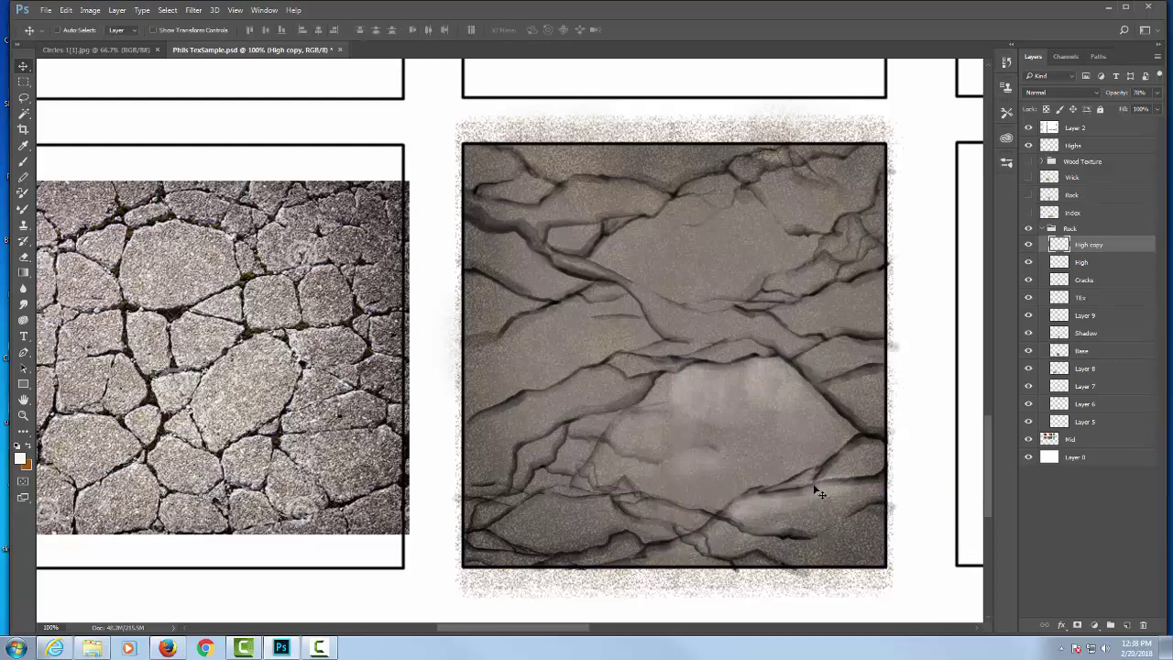
# Warp the copied highlight on the lower-right stone so it follows the crack above it.
pyautogui.hotkey('ctrl', 't')
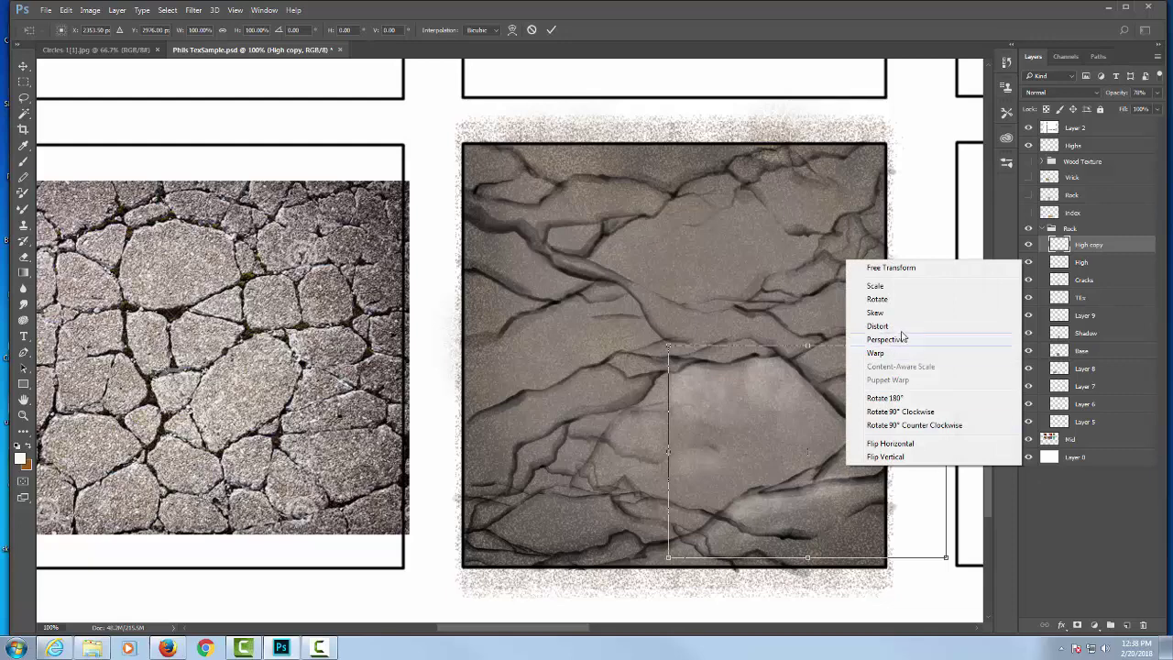
pyautogui.click(878, 353)
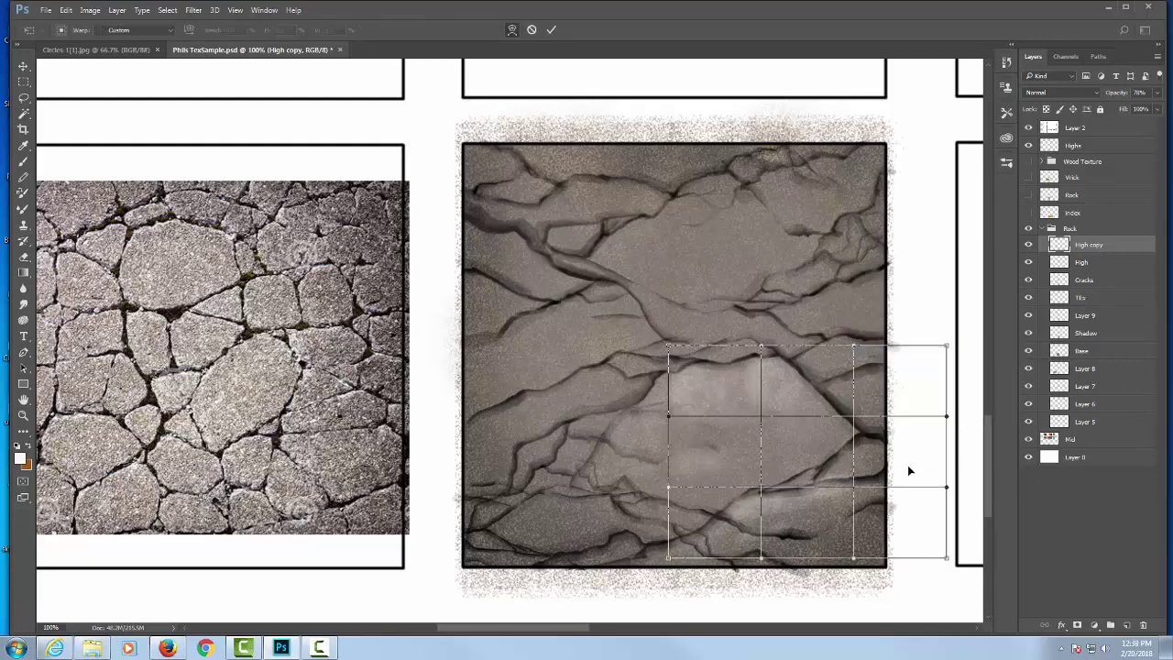
pyautogui.moveTo(908, 471); pyautogui.dragTo(912, 480)
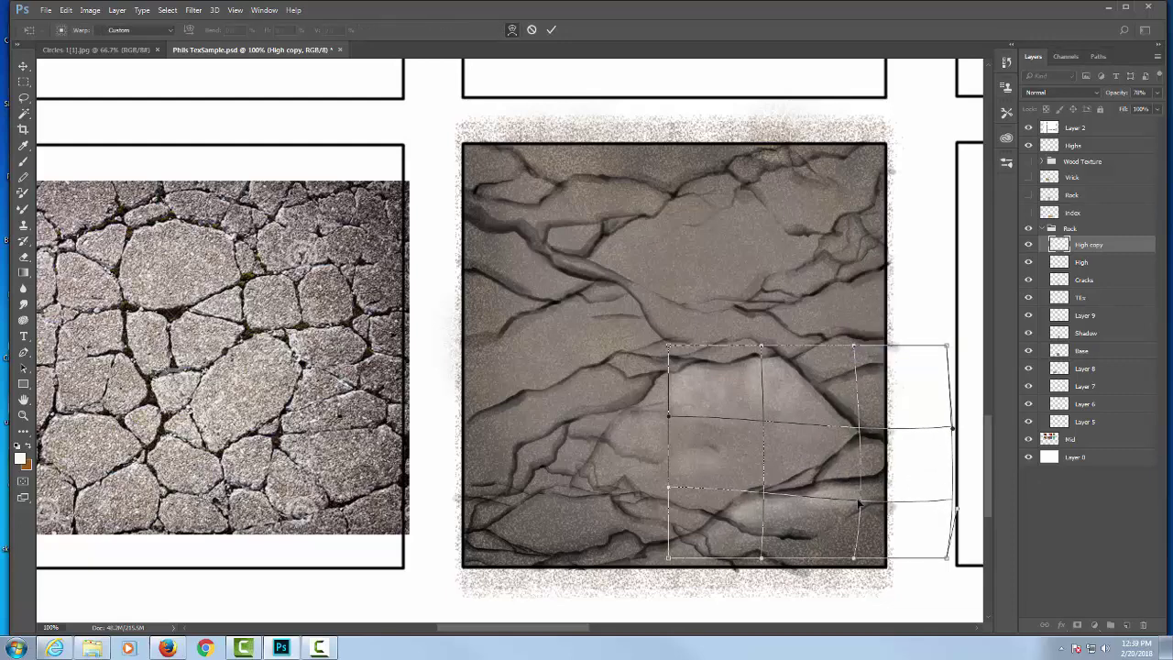
pyautogui.moveTo(724, 518); pyautogui.dragTo(734, 513)
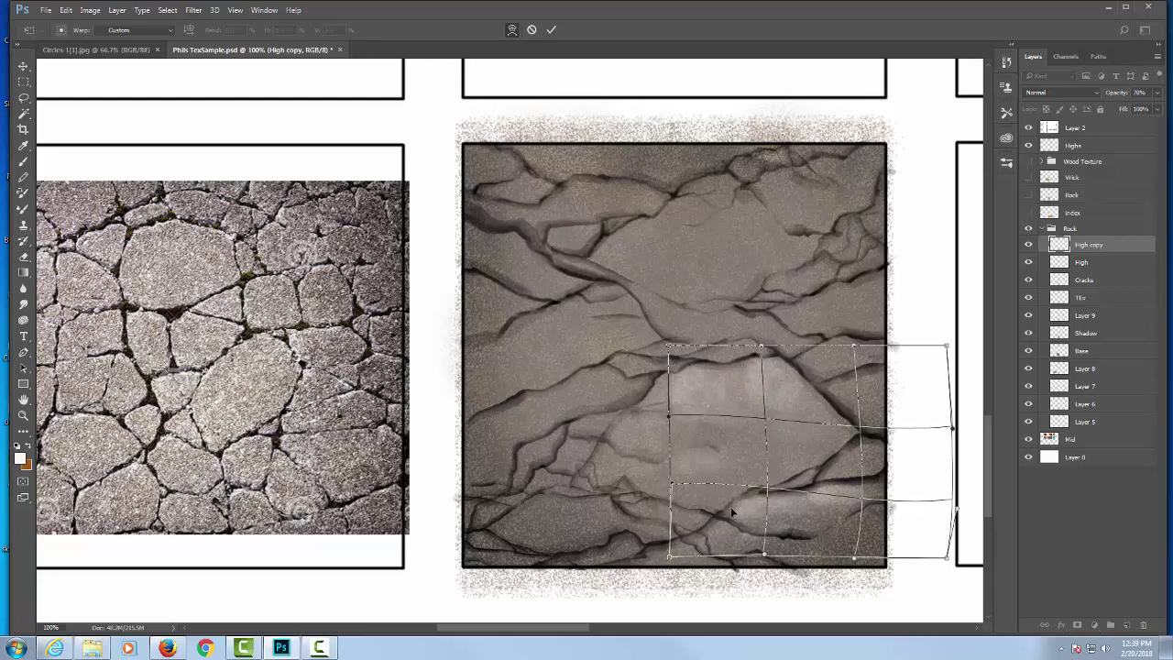
pyautogui.press('Return')
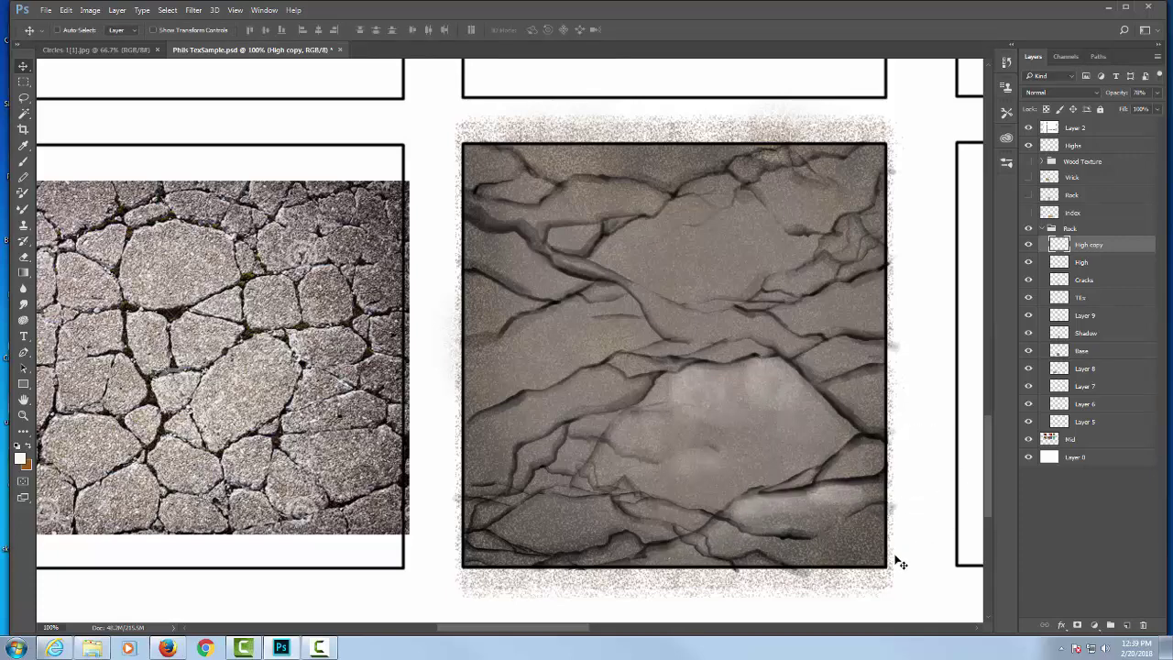
# Soften the High layer's highlight on the large lower stone with a 70 px Eraser at 10% opacity, comparing with the layer hidden.
pyautogui.press('e')
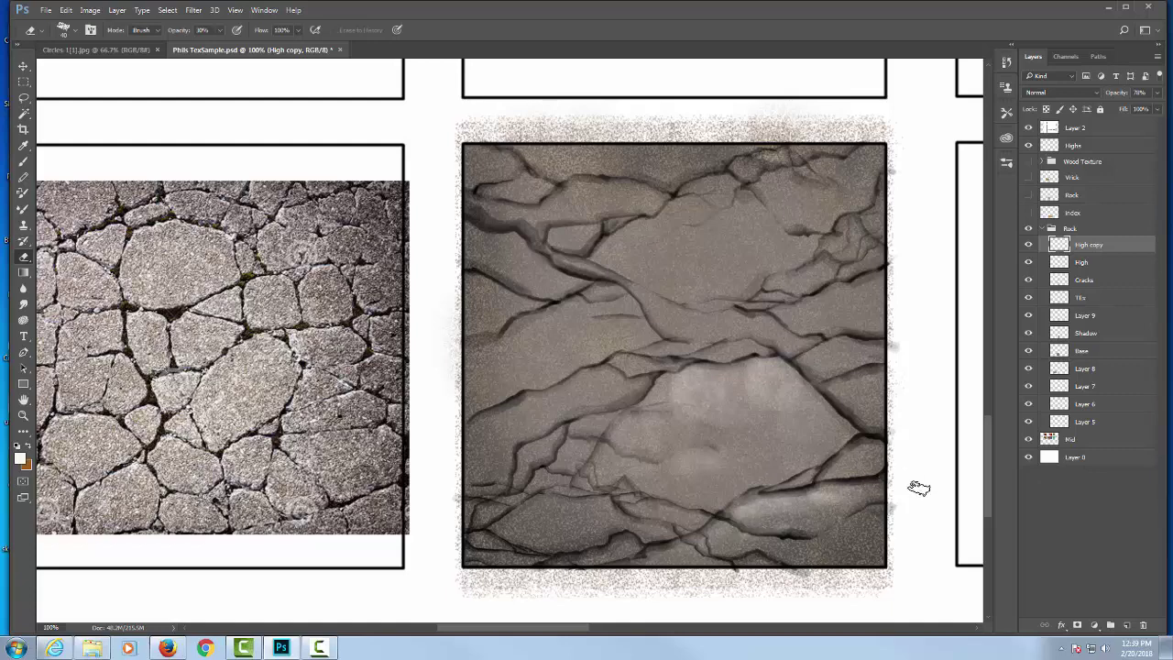
pyautogui.click(1095, 261)
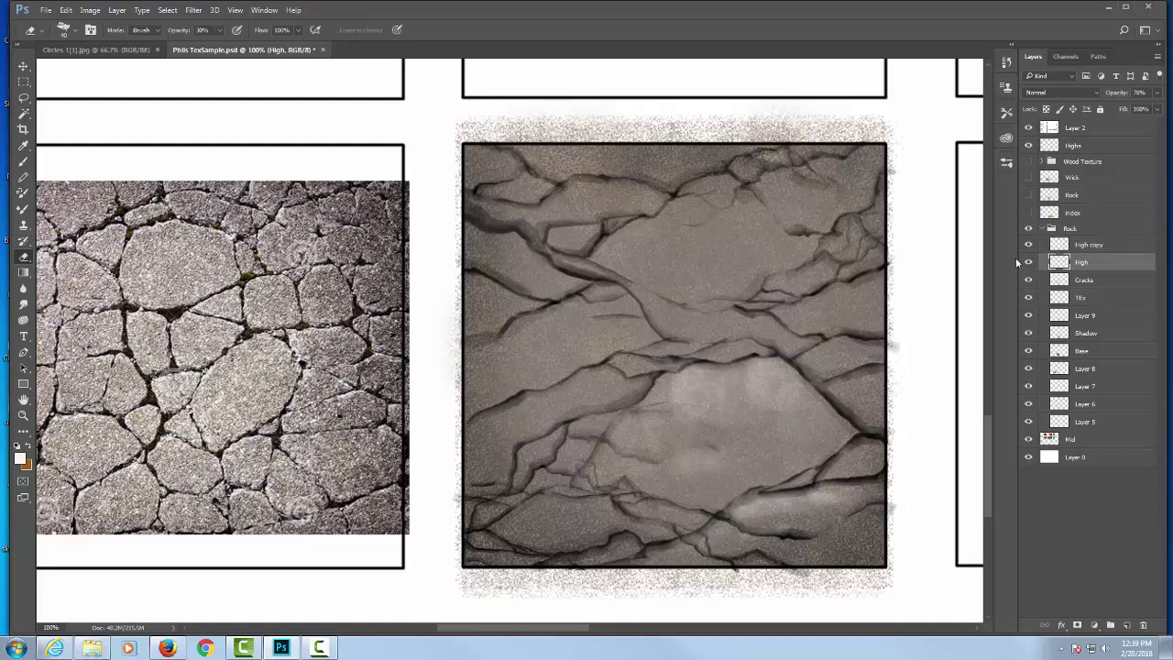
pyautogui.click(1029, 261)
pyautogui.click(1028, 262)
pyautogui.click(1029, 261)
pyautogui.click(1029, 262)
pyautogui.press(']')
pyautogui.press(']')
pyautogui.press(']')
pyautogui.press('1')
# Merge the High layer with its copy and compare the tile with and without the merged highlights.
pyautogui.keyDown('shift'); pyautogui.click(1093, 245); pyautogui.keyUp('shift')
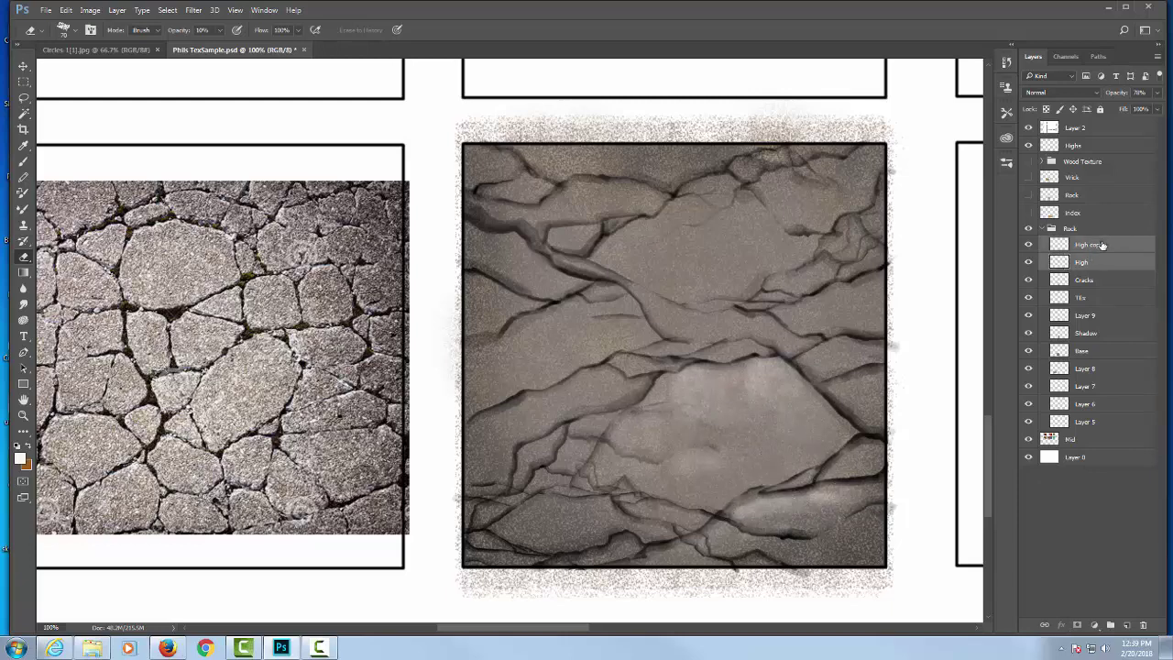
pyautogui.hotkey('ctrl', 'e')
pyautogui.click(1028, 244)
pyautogui.click(1029, 245)
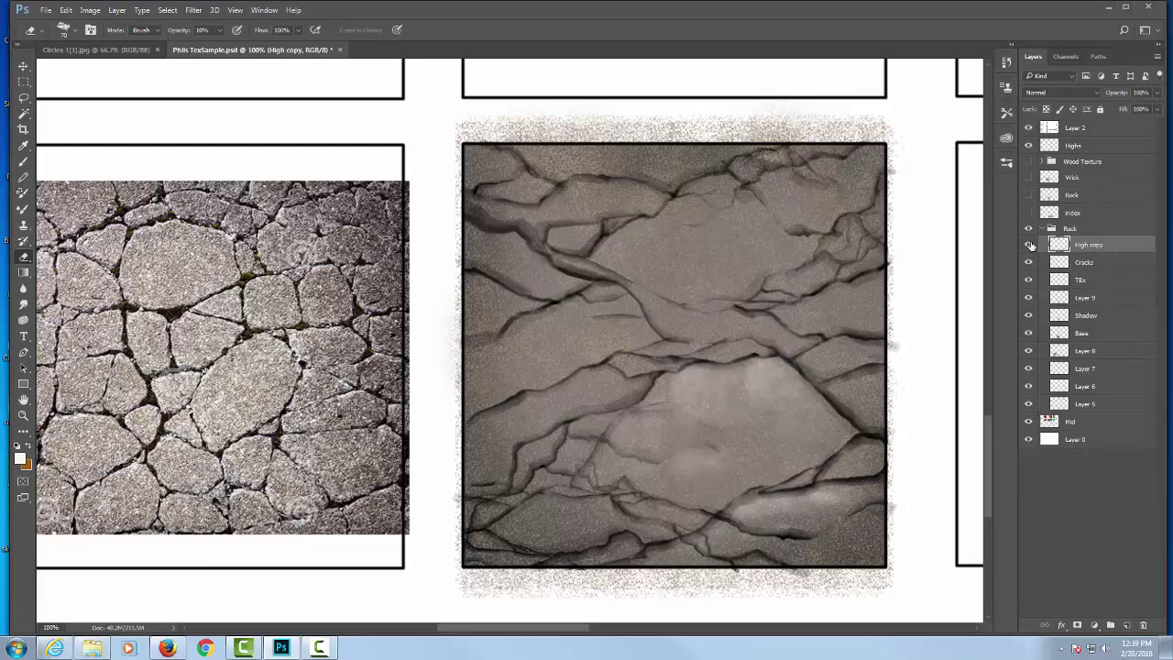
pyautogui.click(1028, 245)
pyautogui.click(1029, 244)
# Confirm brown #9c5d18 as the foreground color and add a new layer directly below Cracks.
pyautogui.click(20, 460)
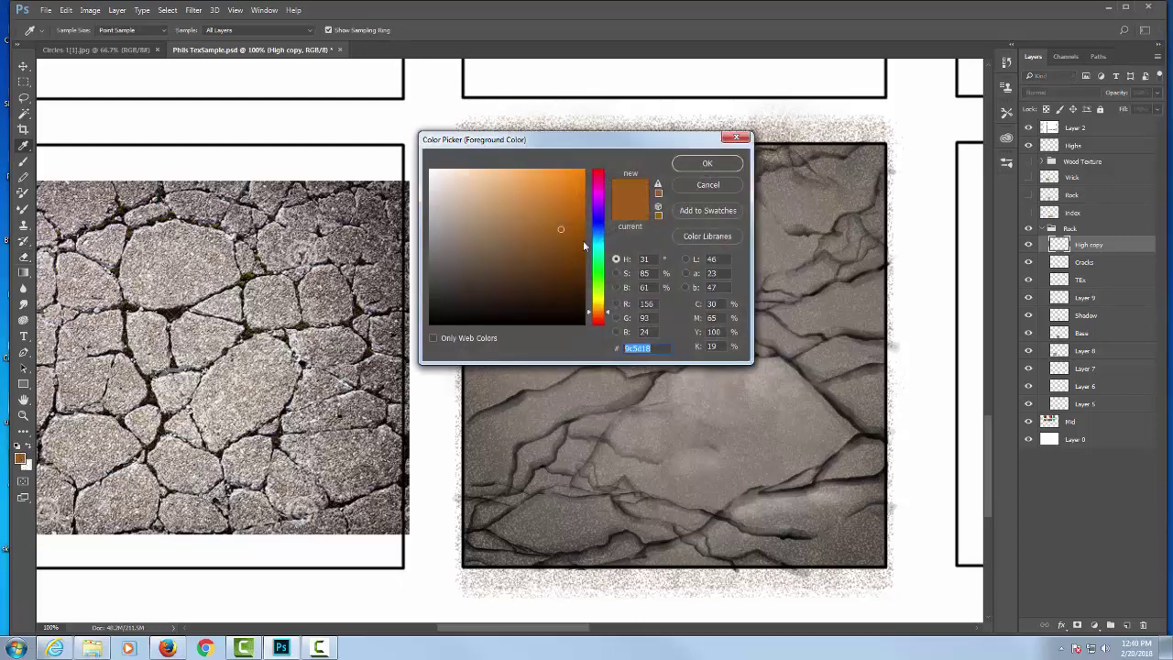
pyautogui.click(709, 164)
pyautogui.click(1128, 625)
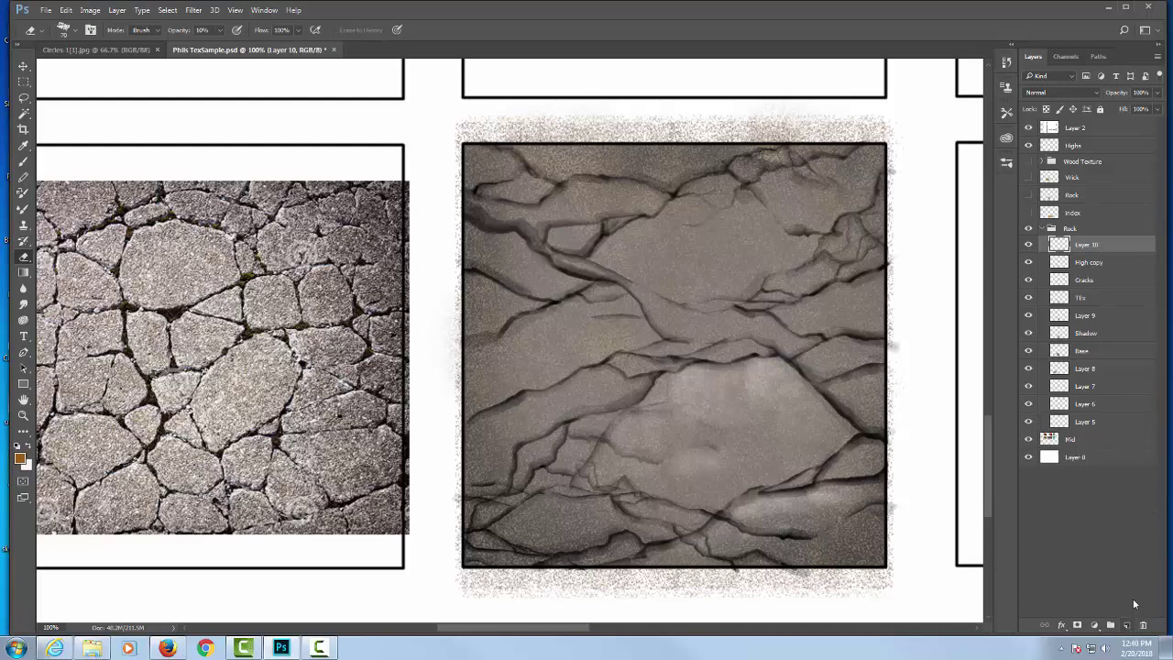
pyautogui.moveTo(1097, 248); pyautogui.dragTo(1098, 287)
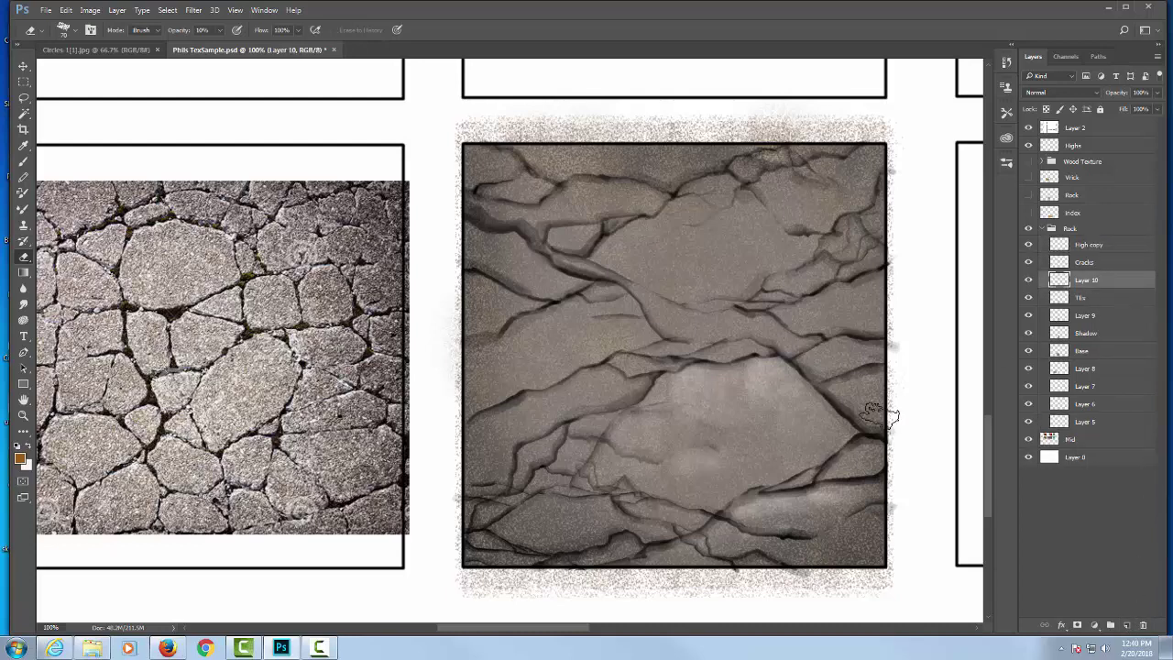
# Tint the stones brown on the new layer with the soft 41 px brush preset, enlarged to 250 px at 5% opacity.
pyautogui.press('b')
pyautogui.rightClick(686, 447)
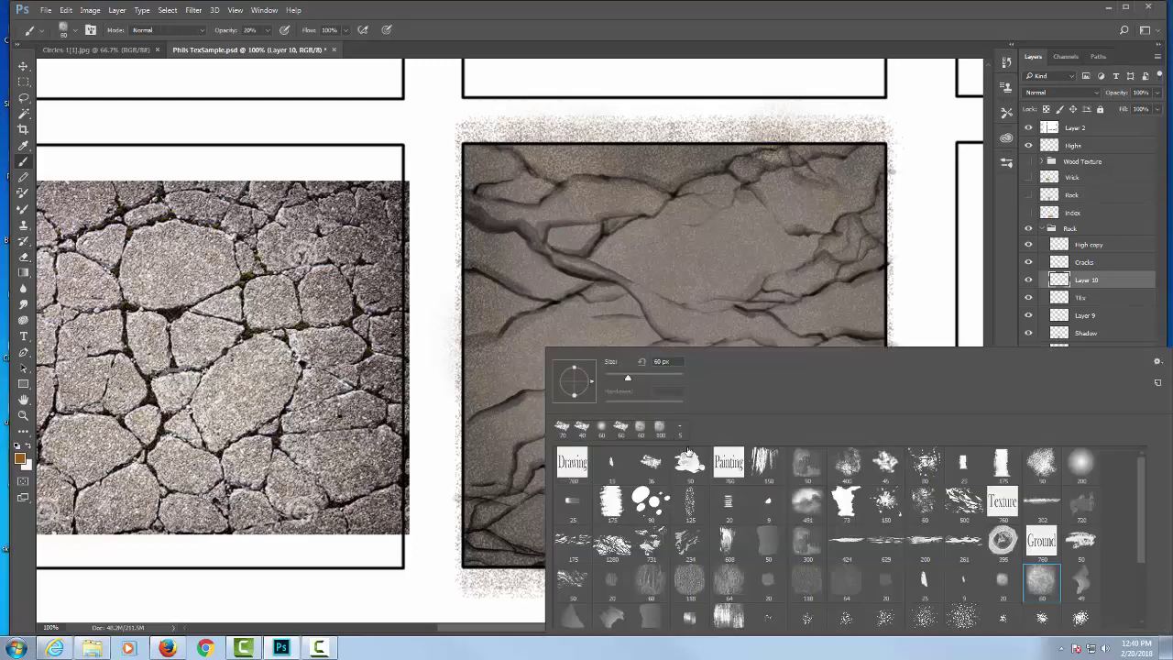
pyautogui.scroll(-5, 1126, 502)
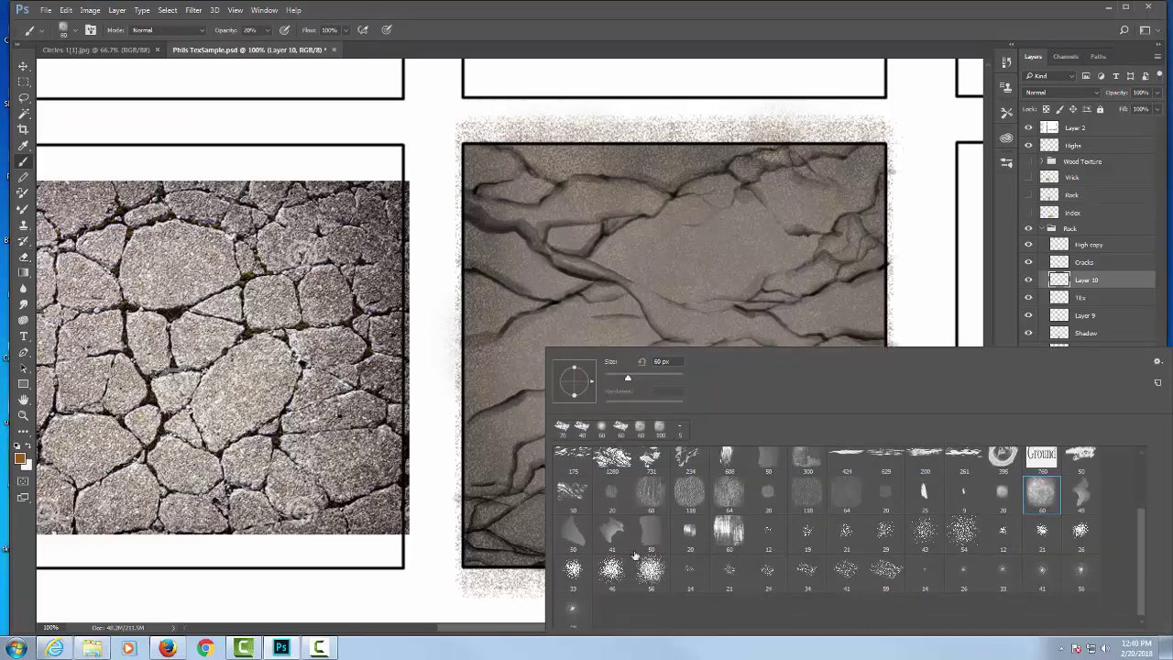
pyautogui.click(965, 530)
pyautogui.scroll(1, 893, 575)
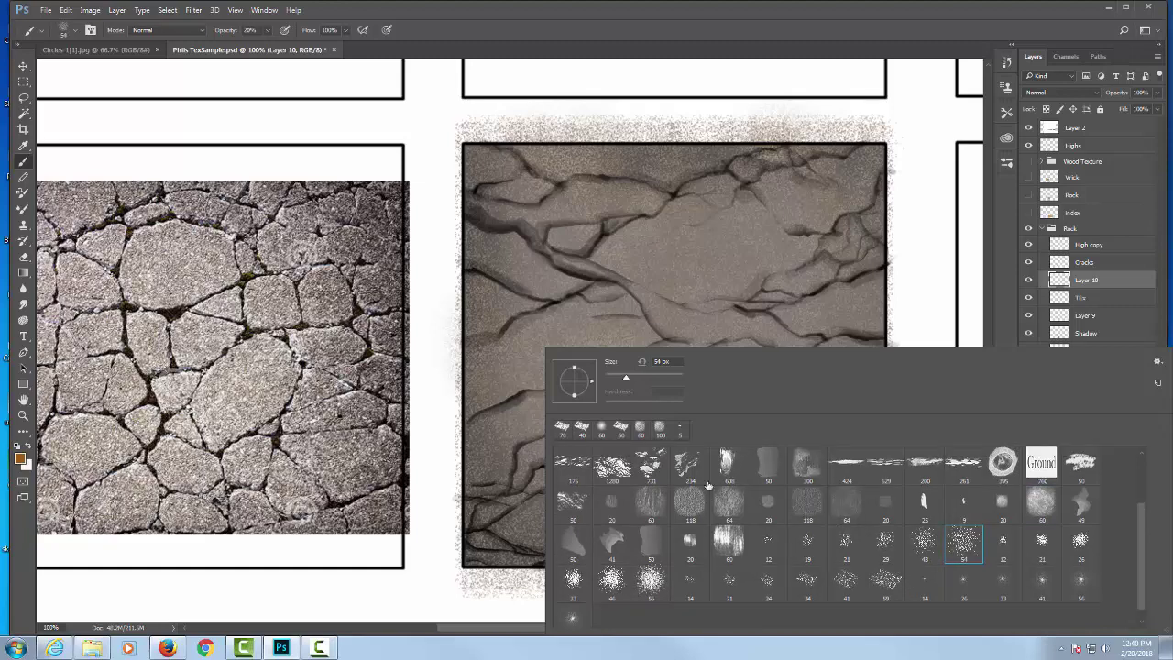
pyautogui.scroll(-1, 947, 532)
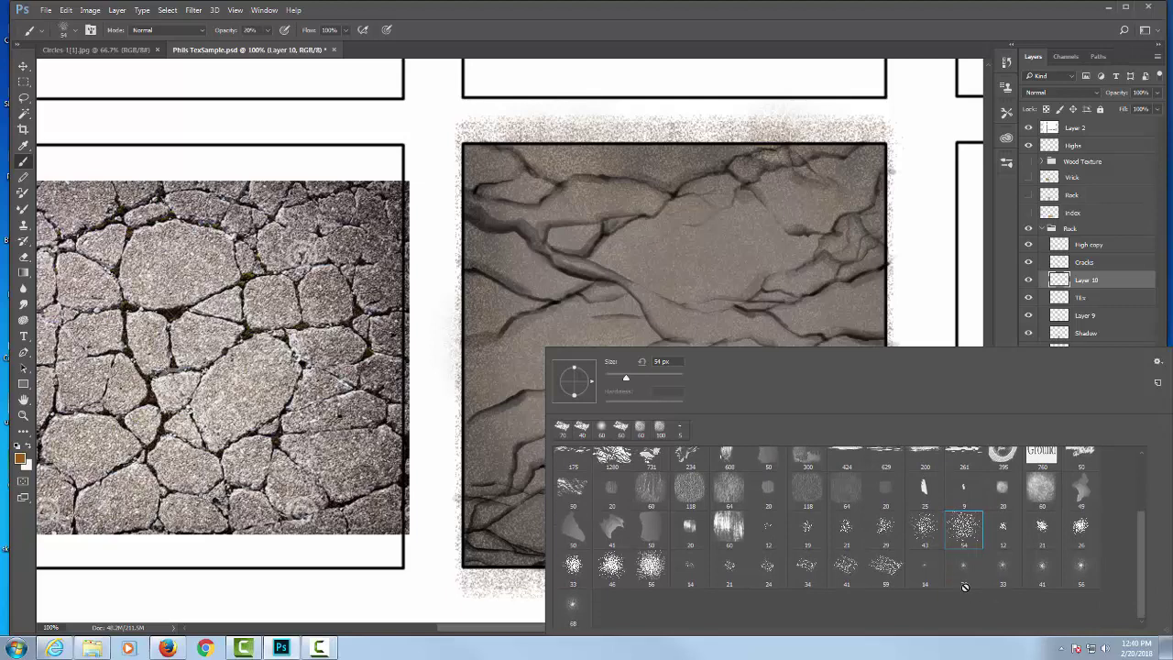
pyautogui.click(1044, 568)
pyautogui.click(955, 260)
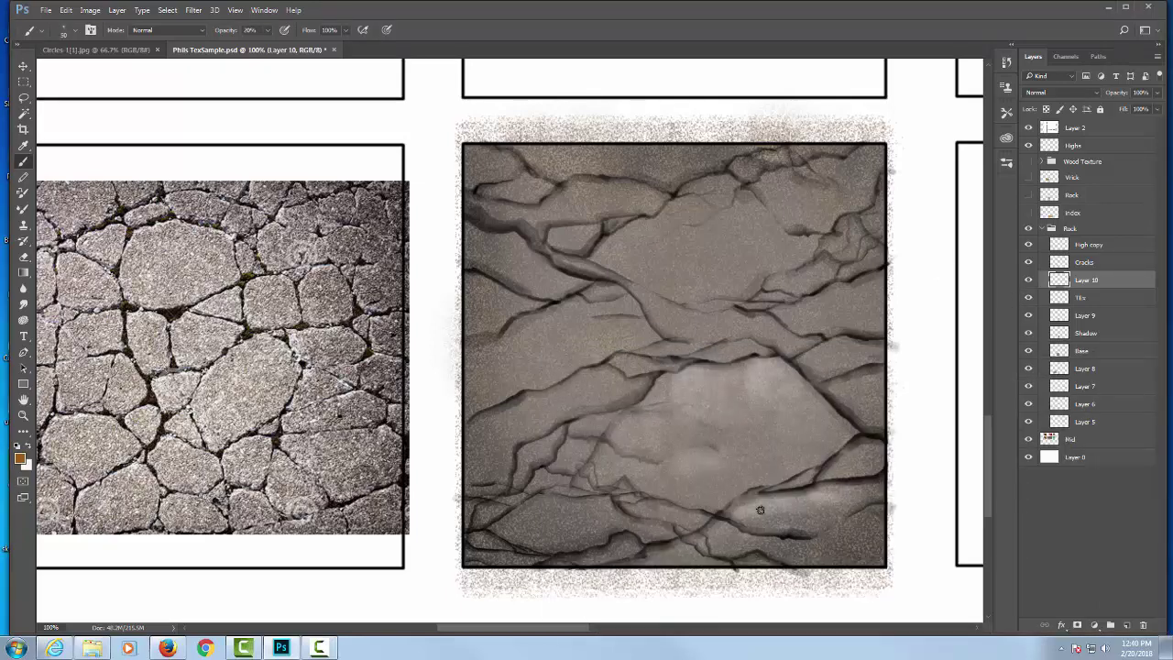
pyautogui.press(']')
pyautogui.moveTo(709, 493)
pyautogui.mouseDown()
pyautogui.moveTo(748, 499)
pyautogui.moveTo(726, 499)
pyautogui.moveTo(740, 486)
pyautogui.mouseUp()
pyautogui.press('1')
# Toggle the brown tint layer repeatedly to compare the stones with and without the color.
pyautogui.click(1031, 280)
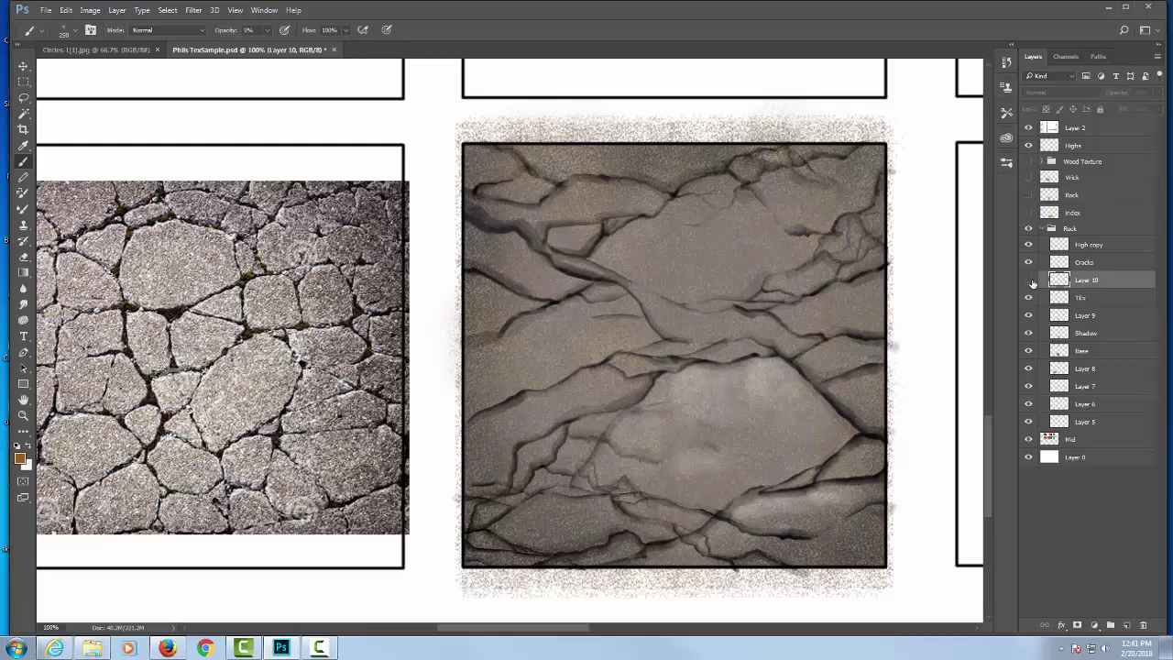
pyautogui.click(1030, 280)
pyautogui.click(1030, 281)
pyautogui.click(1030, 280)
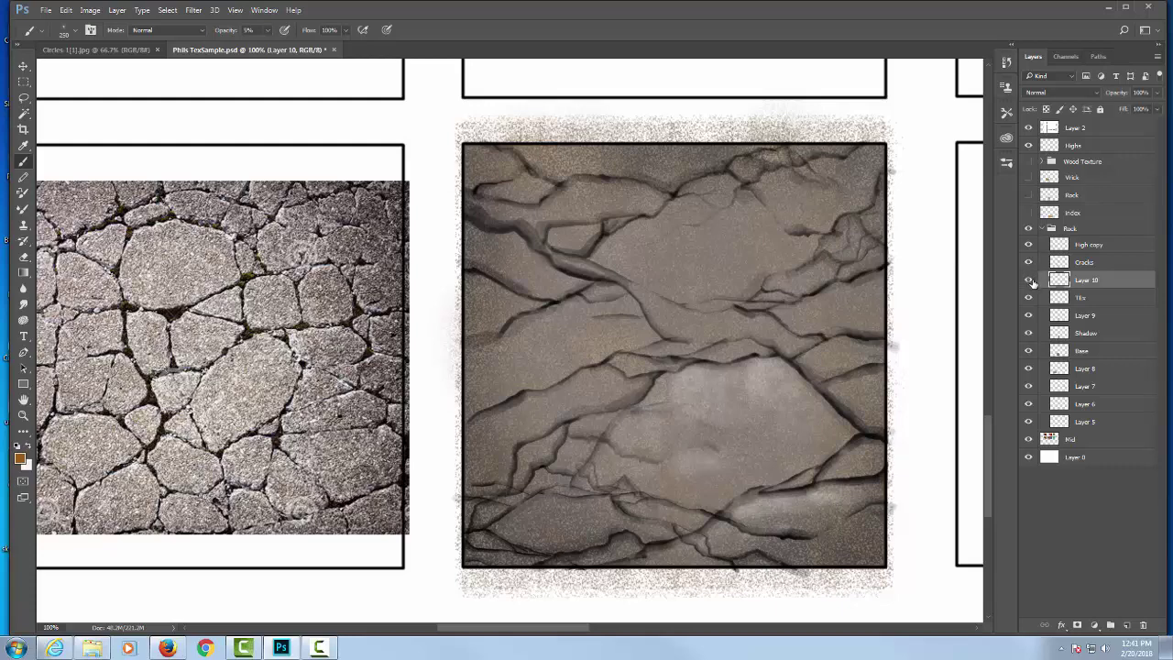
pyautogui.click(1031, 280)
pyautogui.click(1030, 278)
pyautogui.click(1030, 280)
pyautogui.click(1031, 280)
# Sample a dark olive foreground color from the cracks in the reference photo and make it slightly lighter and more saturated.
pyautogui.click(22, 458)
pyautogui.click(160, 389)
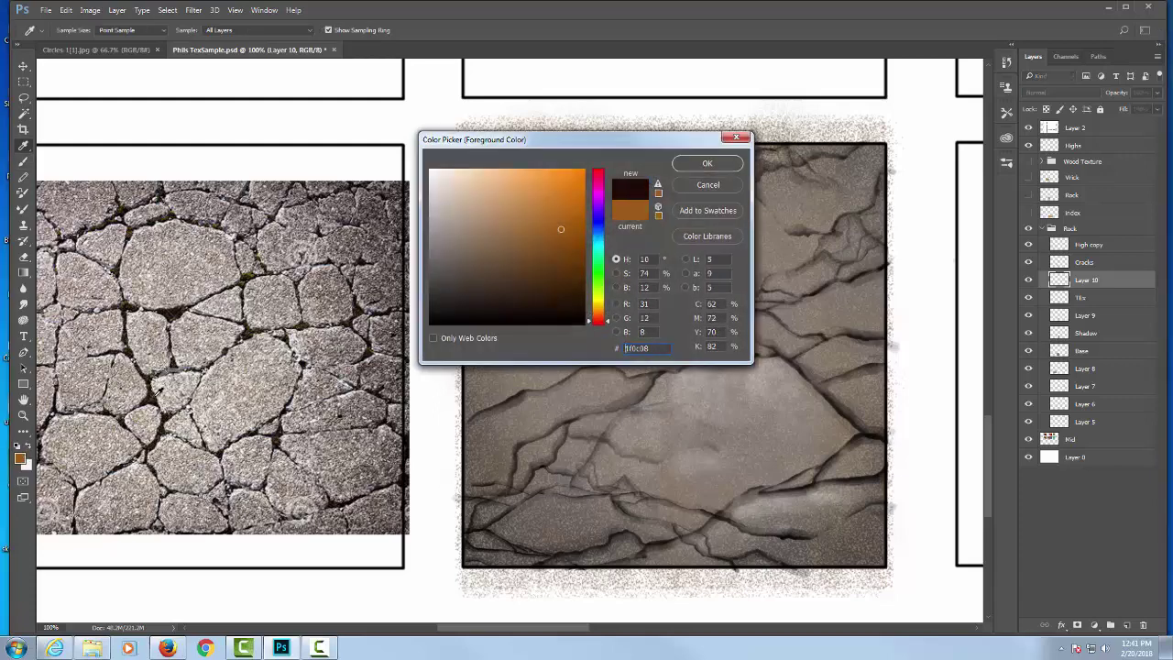
pyautogui.click(159, 390)
pyautogui.click(167, 187)
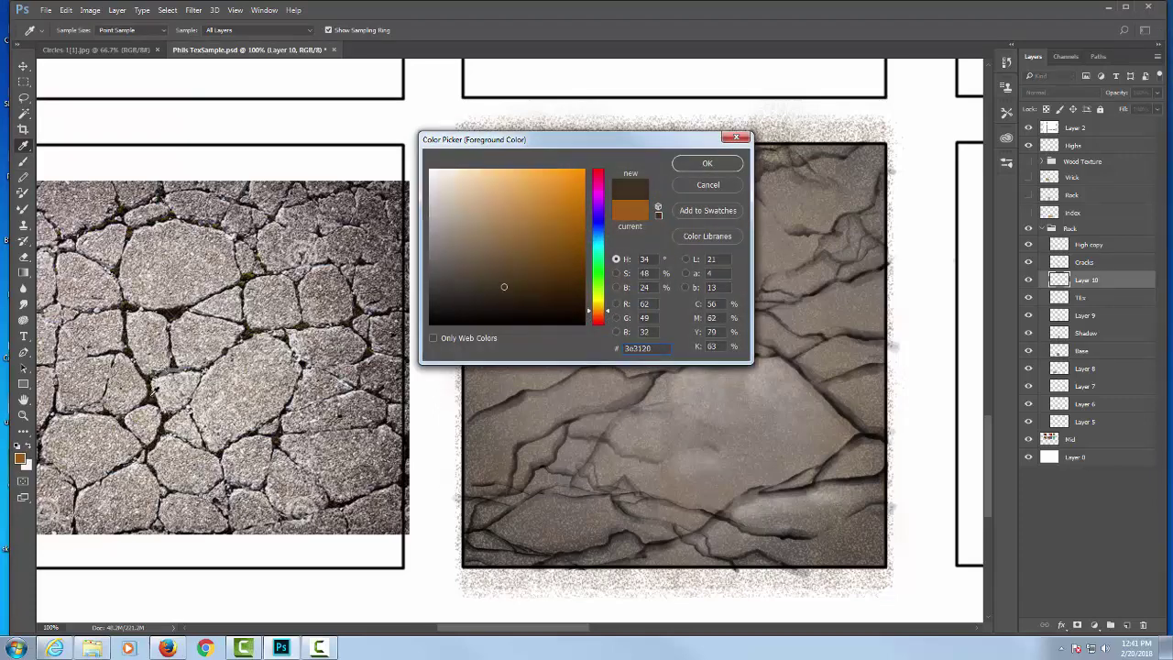
pyautogui.click(176, 319)
pyautogui.click(123, 202)
pyautogui.click(124, 207)
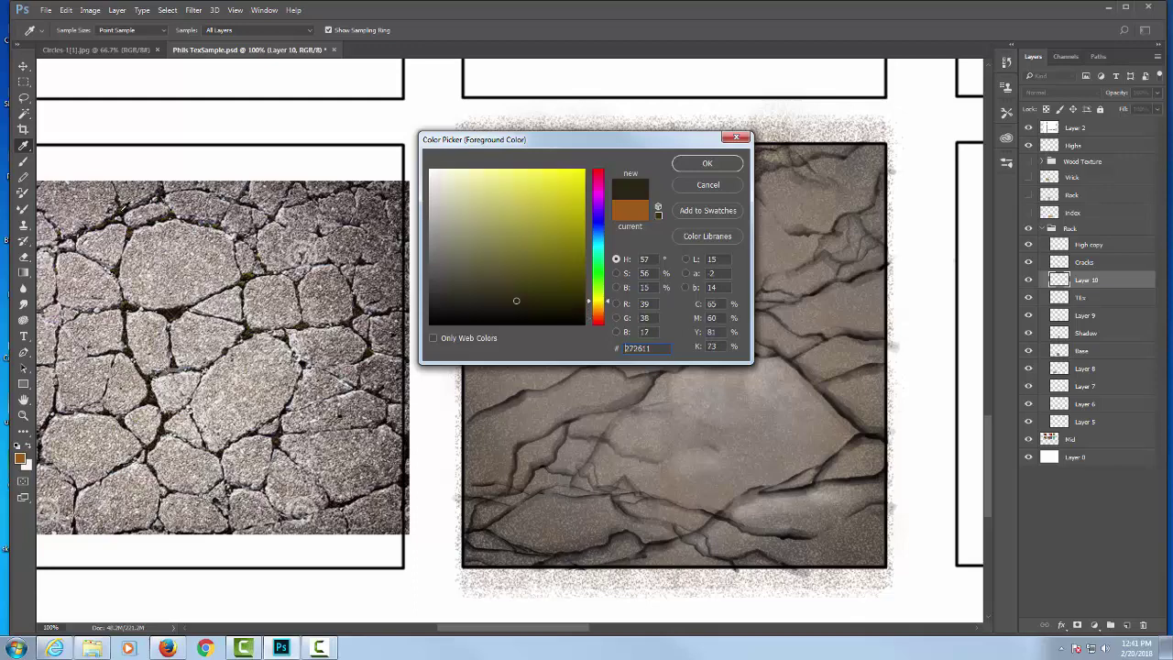
pyautogui.moveTo(516, 299); pyautogui.dragTo(523, 292)
pyautogui.click(707, 164)
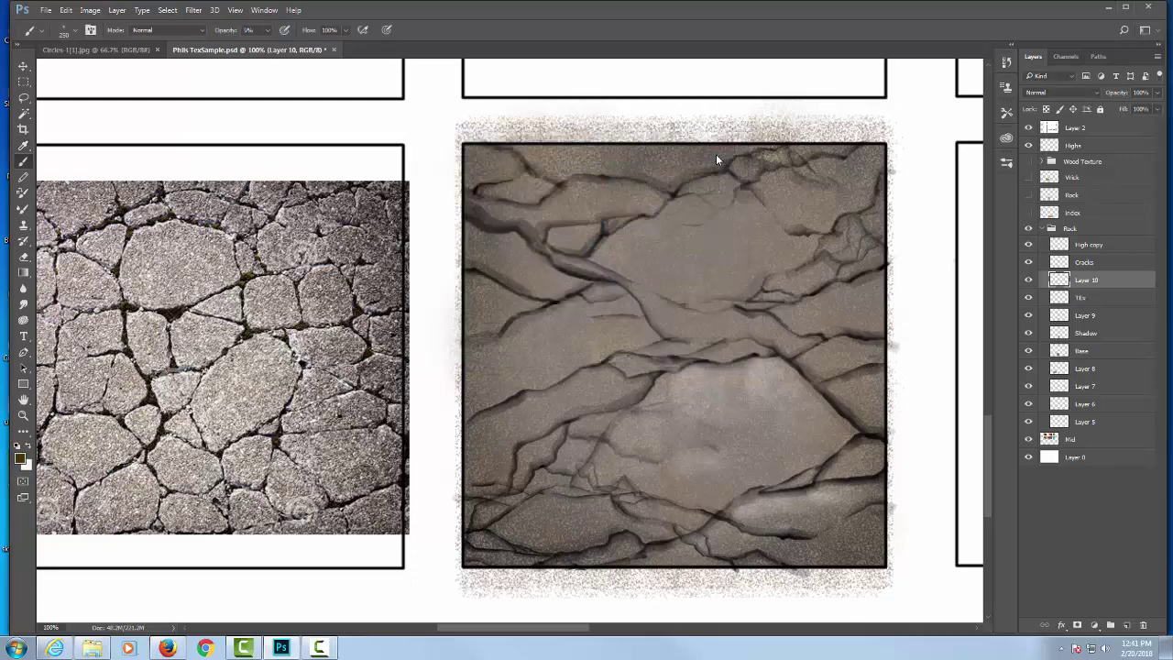
# Paint dark olive color over the lower stones on a new layer with the 43 px spatter brush preset at 12% opacity.
pyautogui.click(1128, 626)
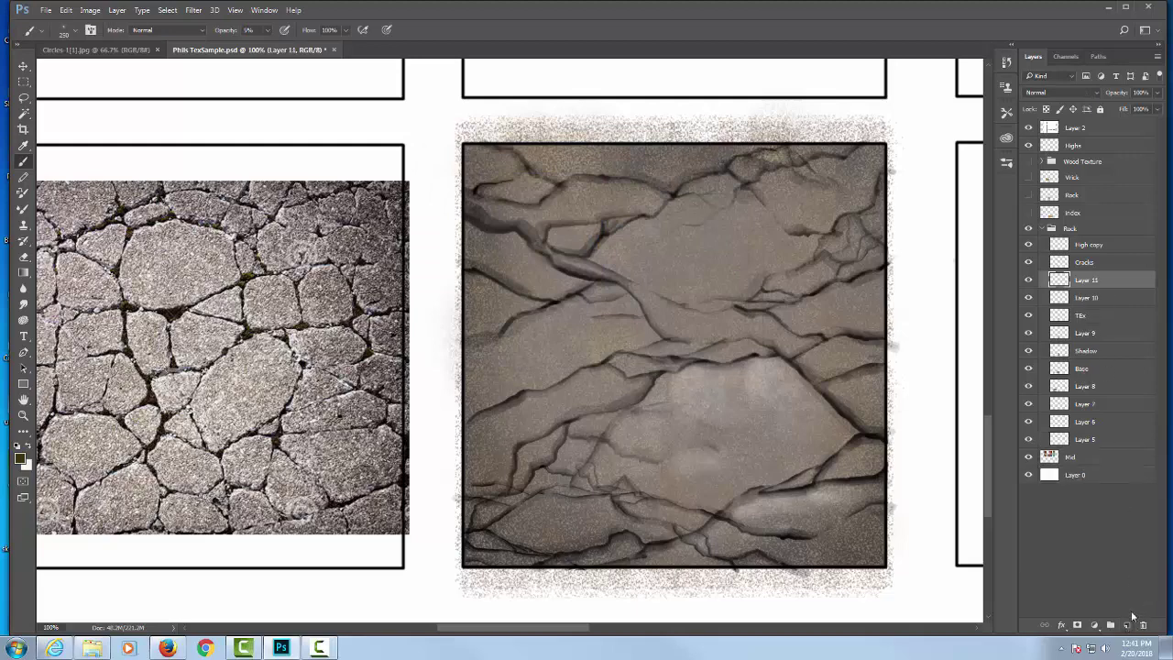
pyautogui.rightClick(825, 523)
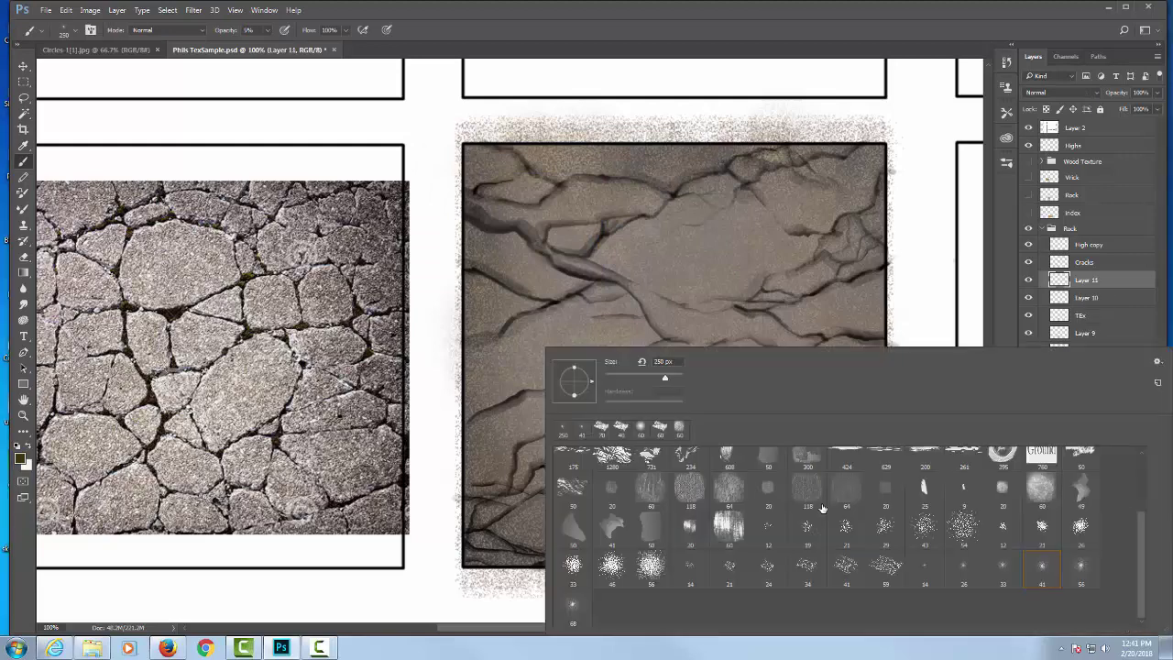
pyautogui.click(926, 528)
pyautogui.click(970, 186)
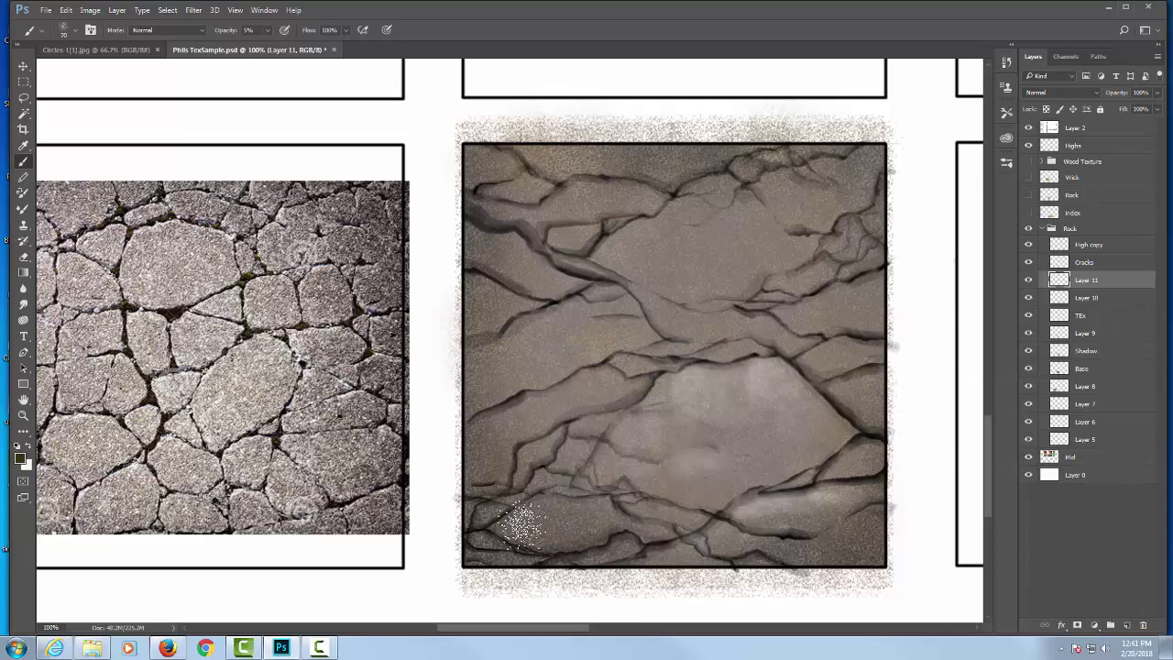
pyautogui.press('1')
pyautogui.press('2')
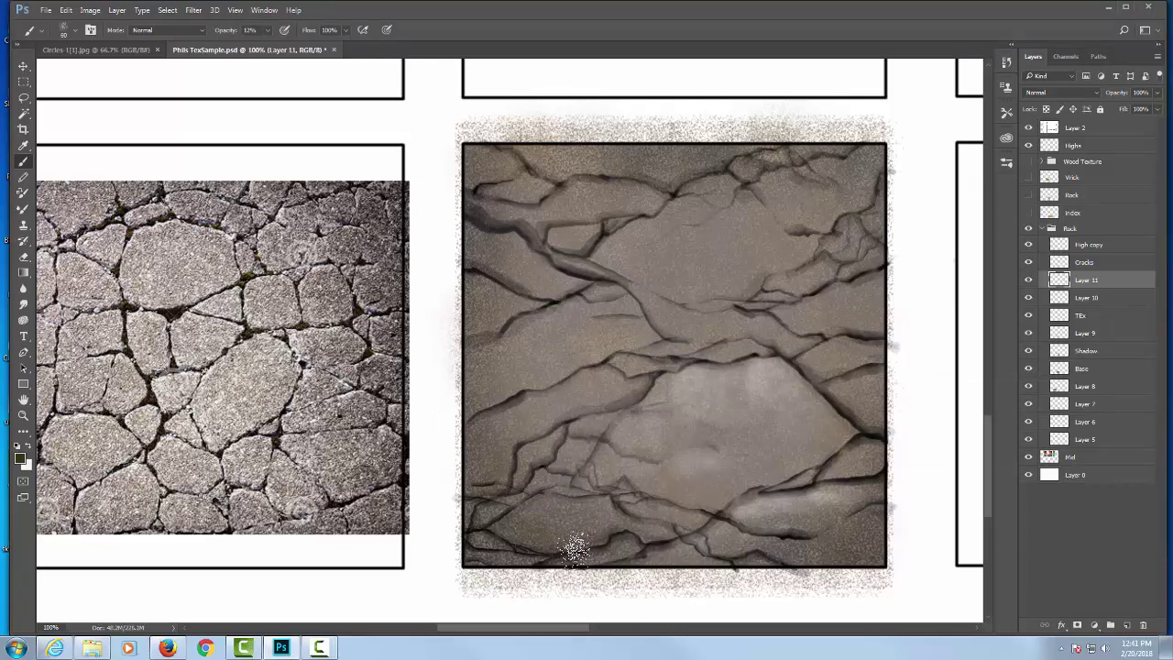
pyautogui.moveTo(595, 541)
pyautogui.mouseDown()
pyautogui.moveTo(623, 528)
pyautogui.moveTo(687, 560)
pyautogui.moveTo(596, 554)
pyautogui.moveTo(810, 577)
pyautogui.moveTo(835, 559)
pyautogui.moveTo(767, 556)
pyautogui.moveTo(863, 552)
pyautogui.moveTo(813, 528)
pyautogui.moveTo(876, 509)
pyautogui.moveTo(902, 469)
pyautogui.moveTo(872, 427)
pyautogui.moveTo(779, 461)
pyautogui.moveTo(806, 406)
pyautogui.moveTo(827, 448)
pyautogui.moveTo(823, 482)
pyautogui.moveTo(816, 454)
pyautogui.mouseUp()
# Spread the olive tint from the large lower stone to the tile's upper-right edge with a larger spatter brush at 5% opacity.
pyautogui.press(']')
pyautogui.press(']')
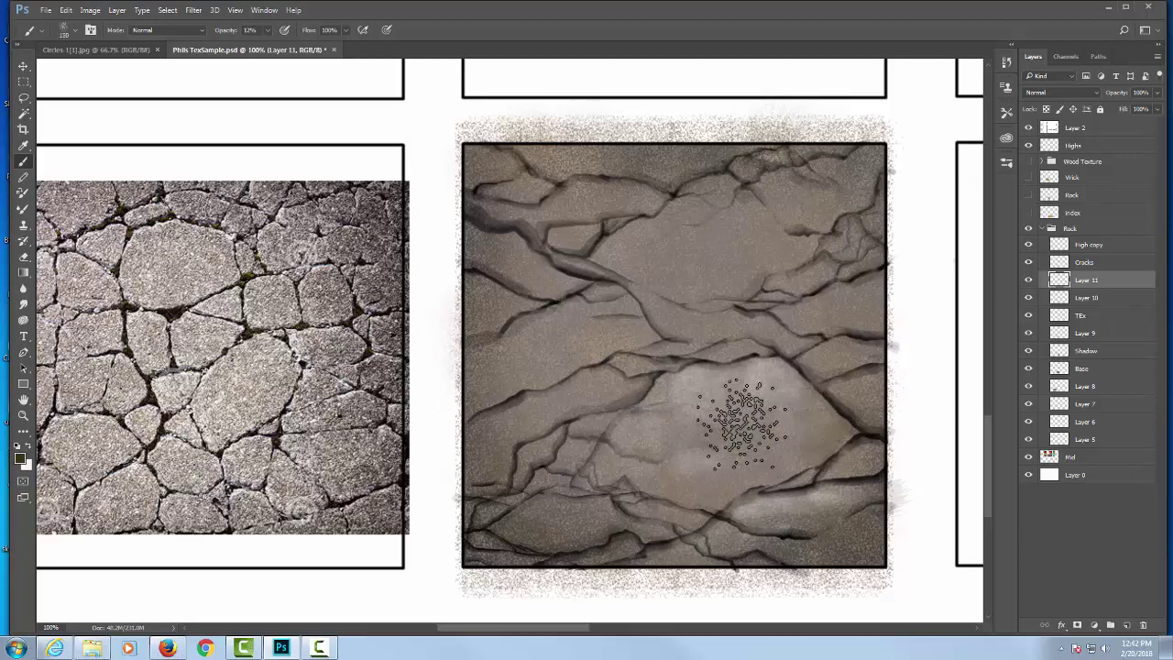
pyautogui.press('0')
pyautogui.press('5')
pyautogui.moveTo(739, 410)
pyautogui.mouseDown()
pyautogui.moveTo(774, 440)
pyautogui.moveTo(760, 463)
pyautogui.moveTo(633, 475)
pyautogui.moveTo(682, 504)
pyautogui.moveTo(704, 504)
pyautogui.moveTo(734, 478)
pyautogui.moveTo(711, 353)
pyautogui.moveTo(677, 335)
pyautogui.moveTo(730, 335)
pyautogui.moveTo(765, 310)
pyautogui.moveTo(770, 234)
pyautogui.moveTo(675, 266)
pyautogui.moveTo(627, 309)
pyautogui.moveTo(496, 374)
pyautogui.moveTo(471, 277)
pyautogui.moveTo(505, 292)
pyautogui.moveTo(535, 266)
pyautogui.moveTo(578, 259)
pyautogui.moveTo(526, 252)
pyautogui.moveTo(576, 220)
pyautogui.moveTo(519, 165)
pyautogui.moveTo(691, 150)
pyautogui.moveTo(494, 174)
pyautogui.moveTo(478, 229)
pyautogui.moveTo(634, 156)
pyautogui.moveTo(828, 149)
pyautogui.moveTo(894, 188)
pyautogui.mouseUp()
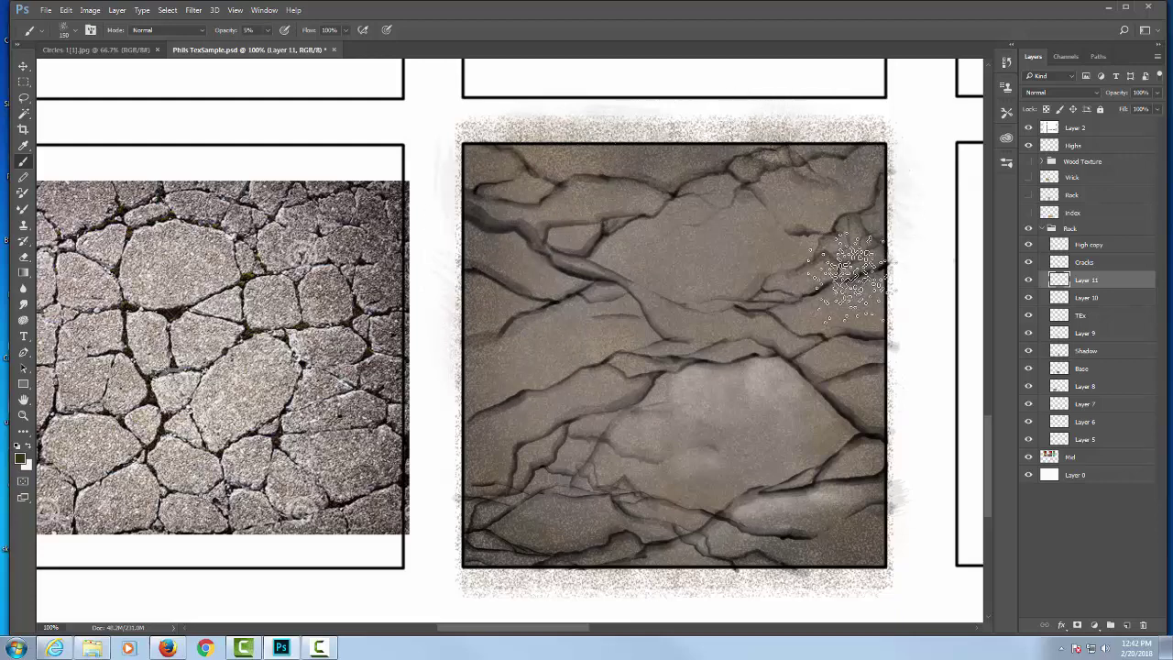
pyautogui.press('[')
pyautogui.press('[')
pyautogui.press('[')
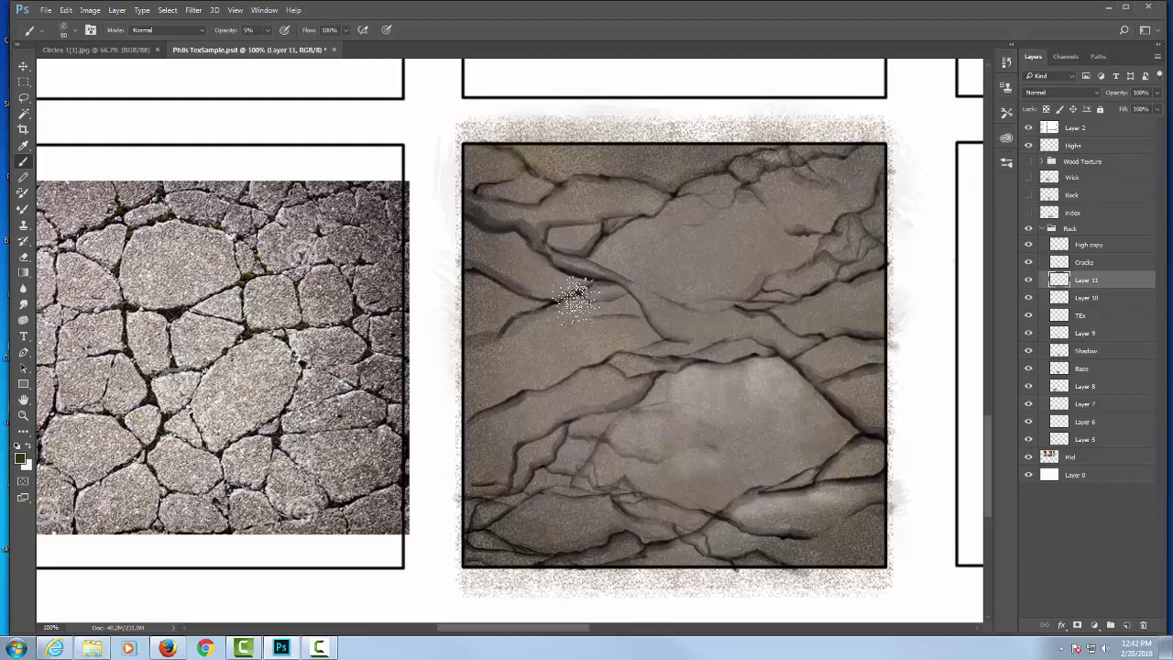
# Merge the olive and brown tint layers and rename the merged layer Color.
pyautogui.keyDown('shift'); pyautogui.click(1108, 297); pyautogui.keyUp('shift')
pyautogui.hotkey('ctrl', 'e')
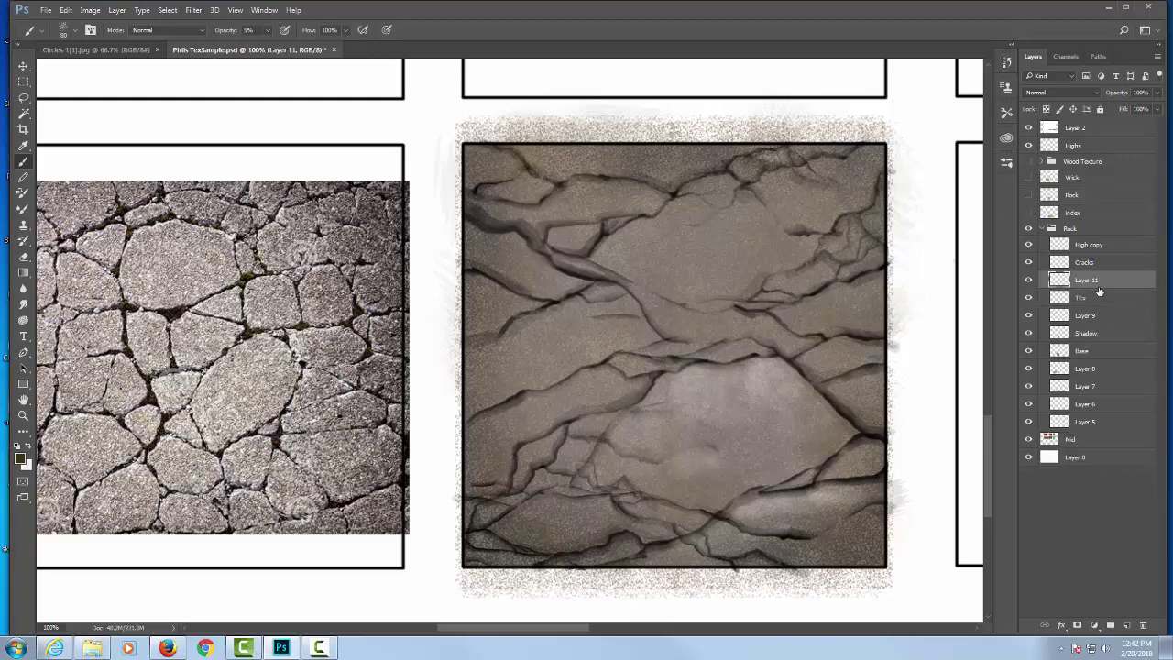
pyautogui.doubleClick(1087, 280)
pyautogui.write('Color')
# Toggle the Color layer's visibility to compare the tile with and without the tint.
pyautogui.click(1030, 280)
pyautogui.click(1029, 280)
pyautogui.click(1029, 280)
pyautogui.click(1030, 280)
# Duplicate the Color layer as Color copy and rotate the copy over the rock tile.
pyautogui.rightClick(1084, 284)
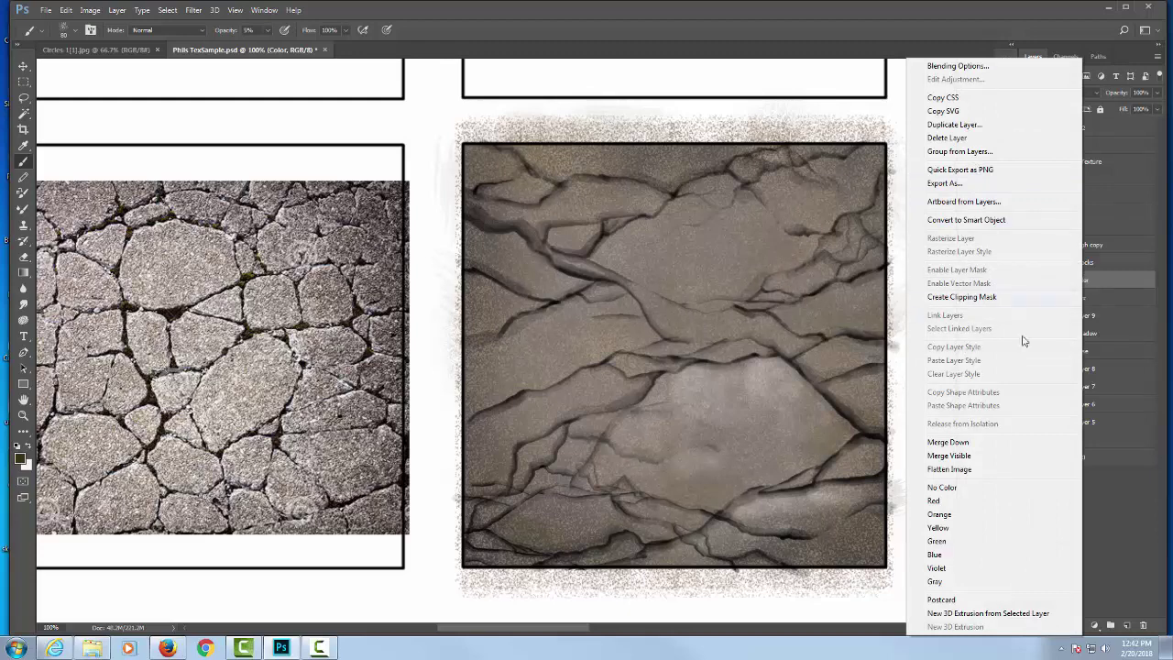
pyautogui.click(954, 125)
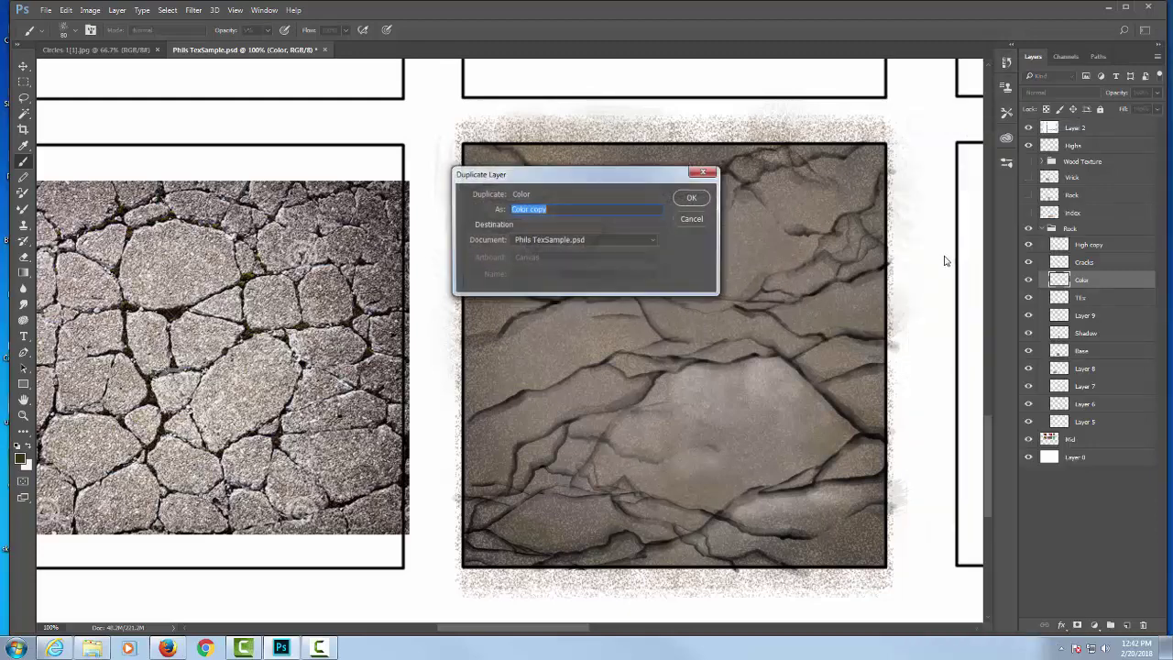
pyautogui.click(693, 198)
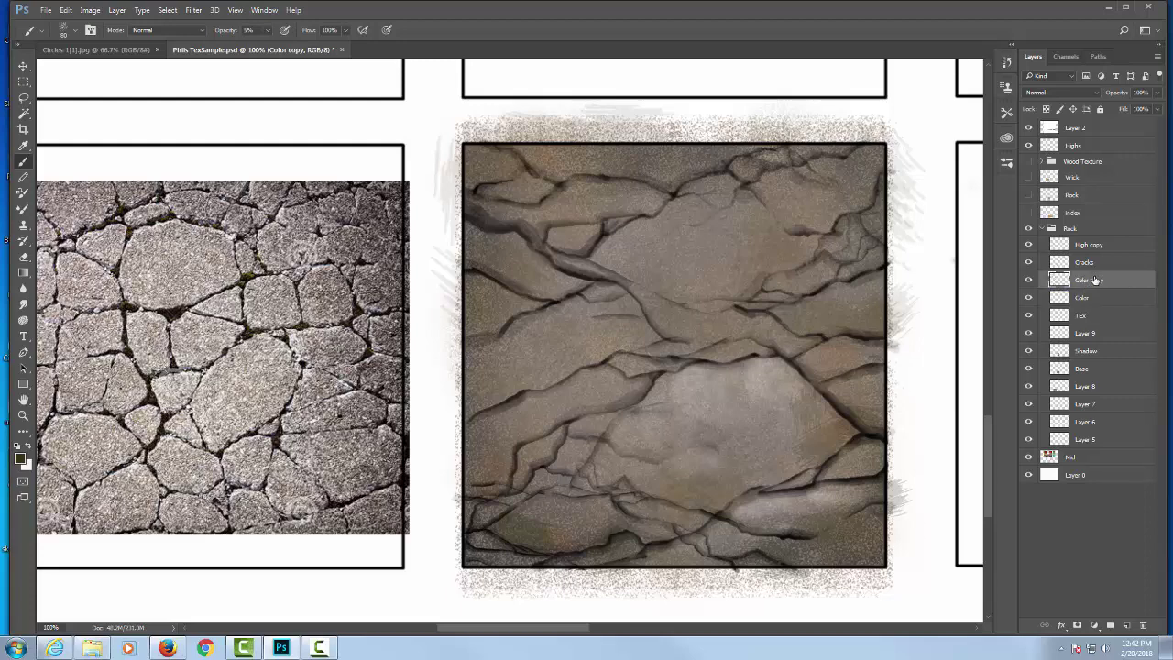
pyautogui.hotkey('ctrl', 't')
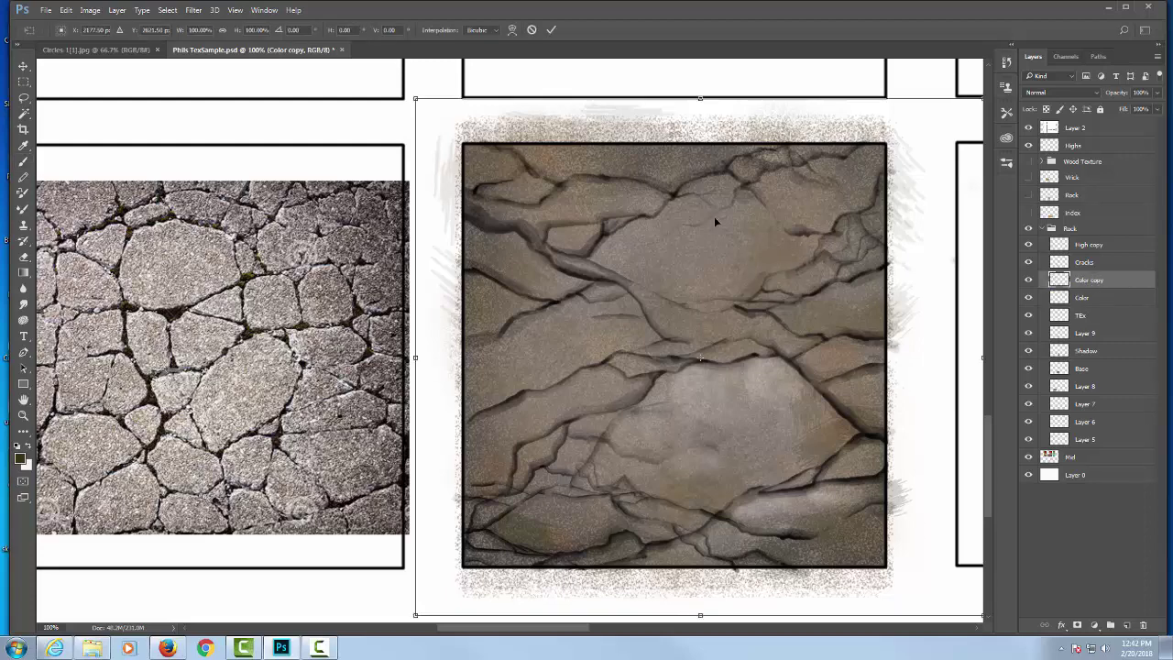
pyautogui.moveTo(373, 117)
pyautogui.mouseDown()
pyautogui.moveTo(431, 514)
pyautogui.moveTo(610, 542)
pyautogui.moveTo(721, 409)
pyautogui.mouseUp()
pyautogui.press('Return')
pyautogui.press('b')
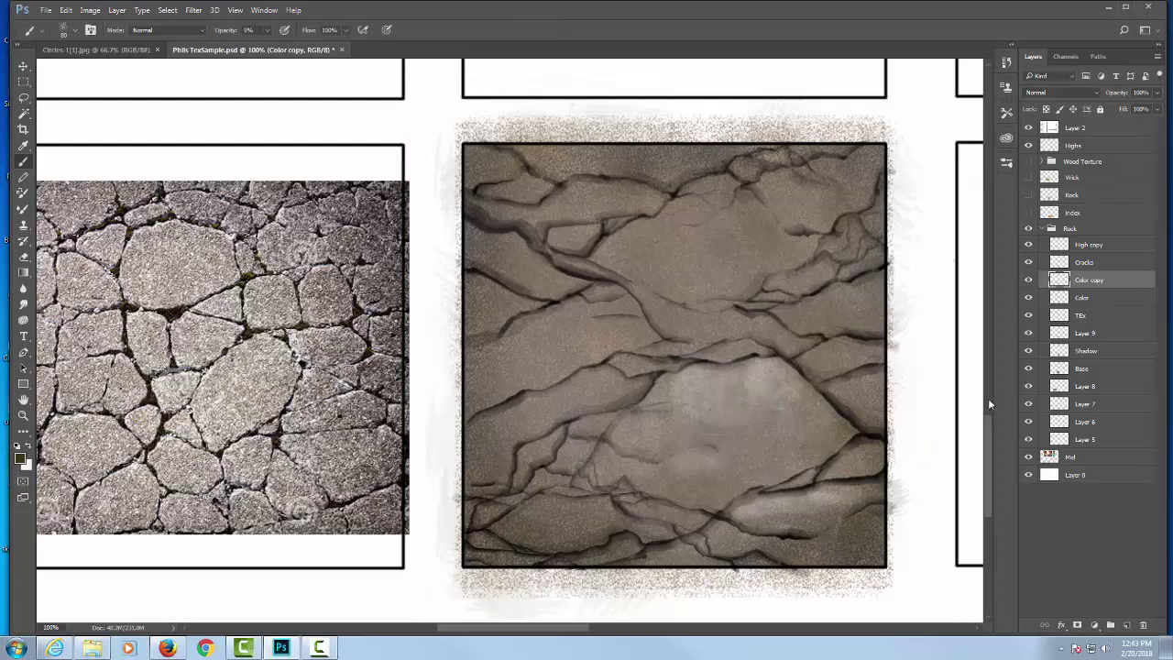
# Hide the Color copy layer and toggle the High copy layer's visibility to compare the tile with and without highlights.
pyautogui.click(1028, 280)
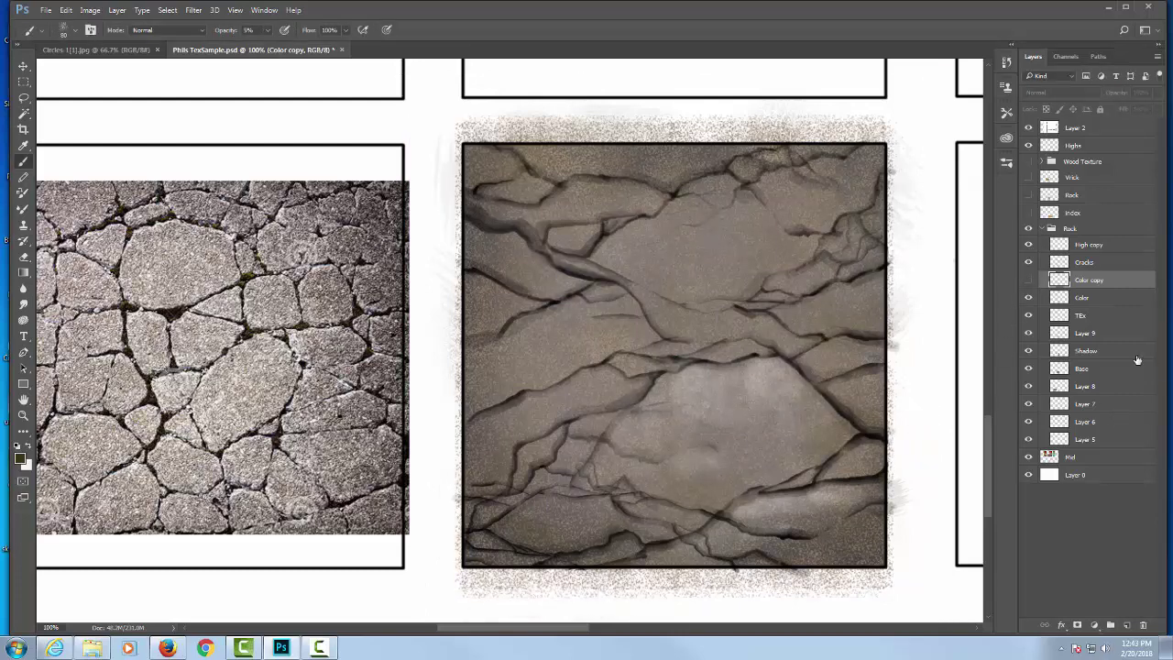
pyautogui.click(1113, 262)
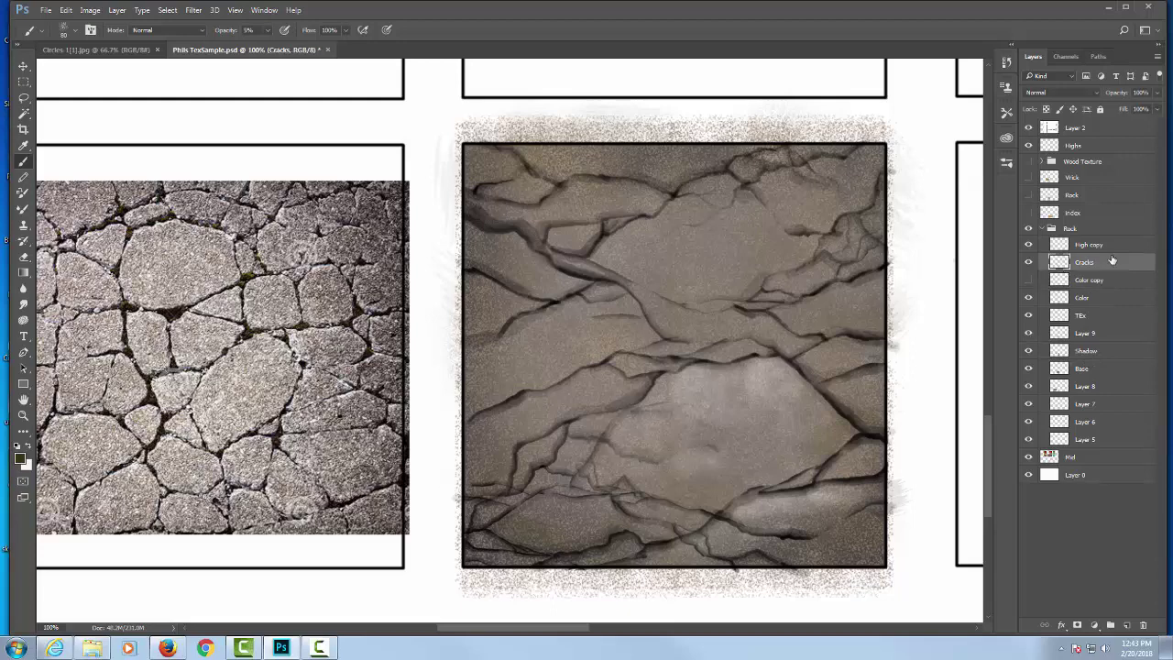
pyautogui.click(1029, 246)
pyautogui.click(1028, 246)
pyautogui.click(1029, 245)
pyautogui.click(1029, 246)
# Copy the High copy highlights onto a new layer, then move and enlarge them over the tile's upper-left stones.
pyautogui.click(1113, 247)
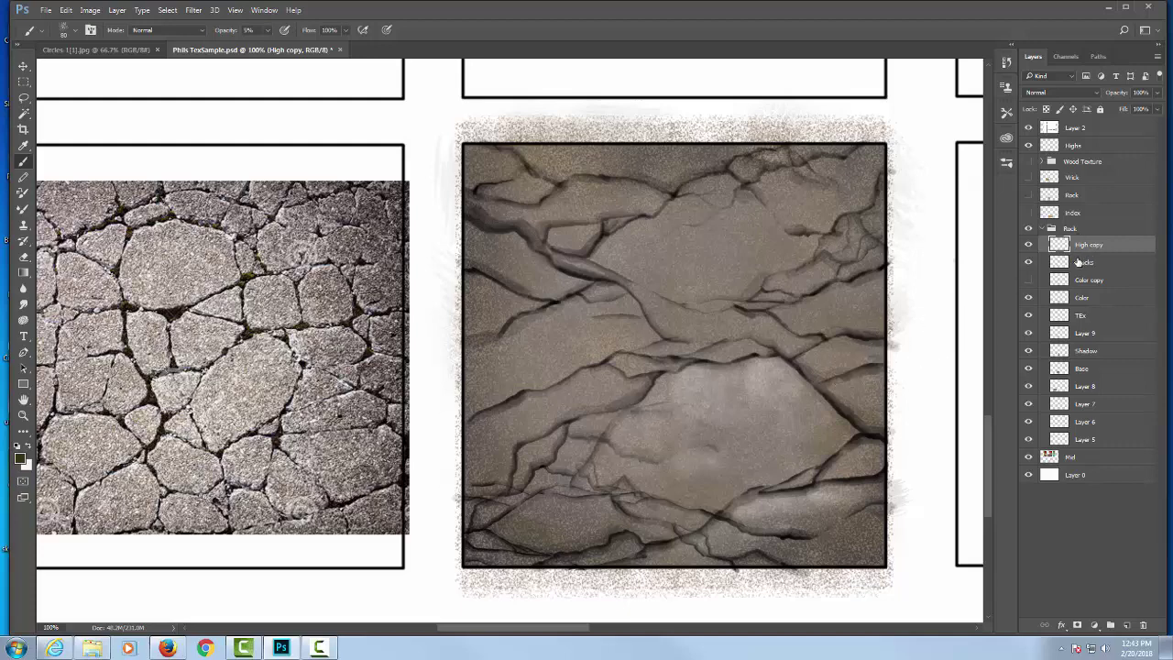
pyautogui.hotkey('ctrl', 'alt', 'shift', 'e')
pyautogui.press('v')
pyautogui.moveTo(699, 449); pyautogui.dragTo(608, 223)
pyautogui.hotkey('ctrl', 't')
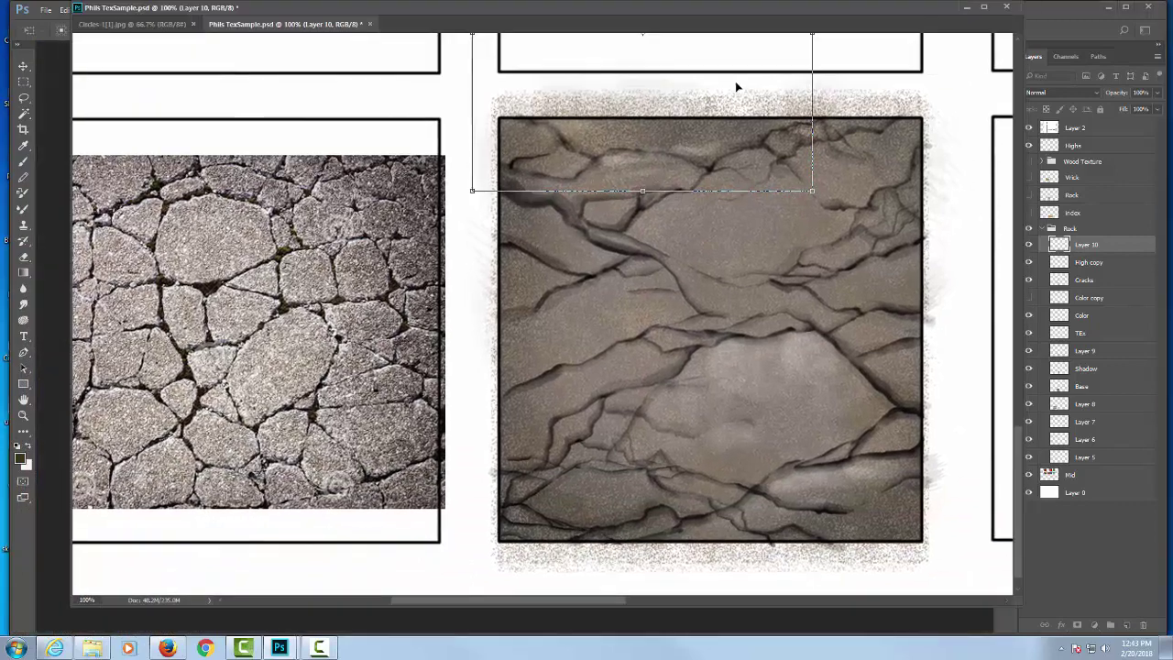
pyautogui.moveTo(735, 87); pyautogui.dragTo(812, 165)
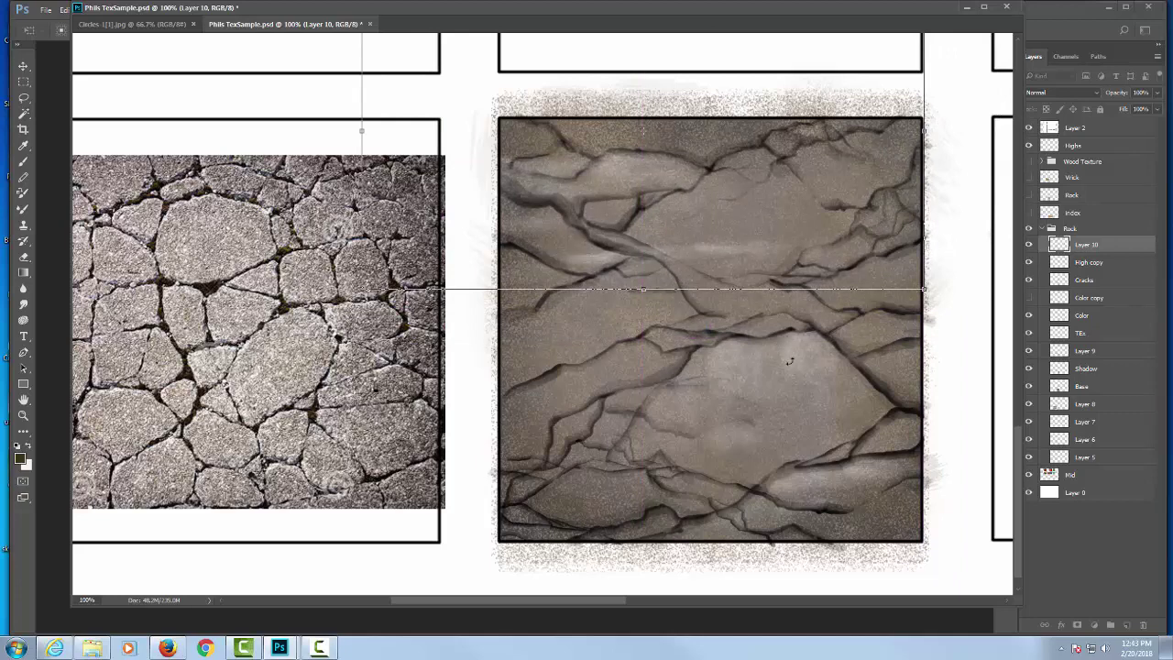
# Distort and reposition the copied highlight to fit the upper-left stones, erasing the excess around them.
pyautogui.rightClick(640, 217)
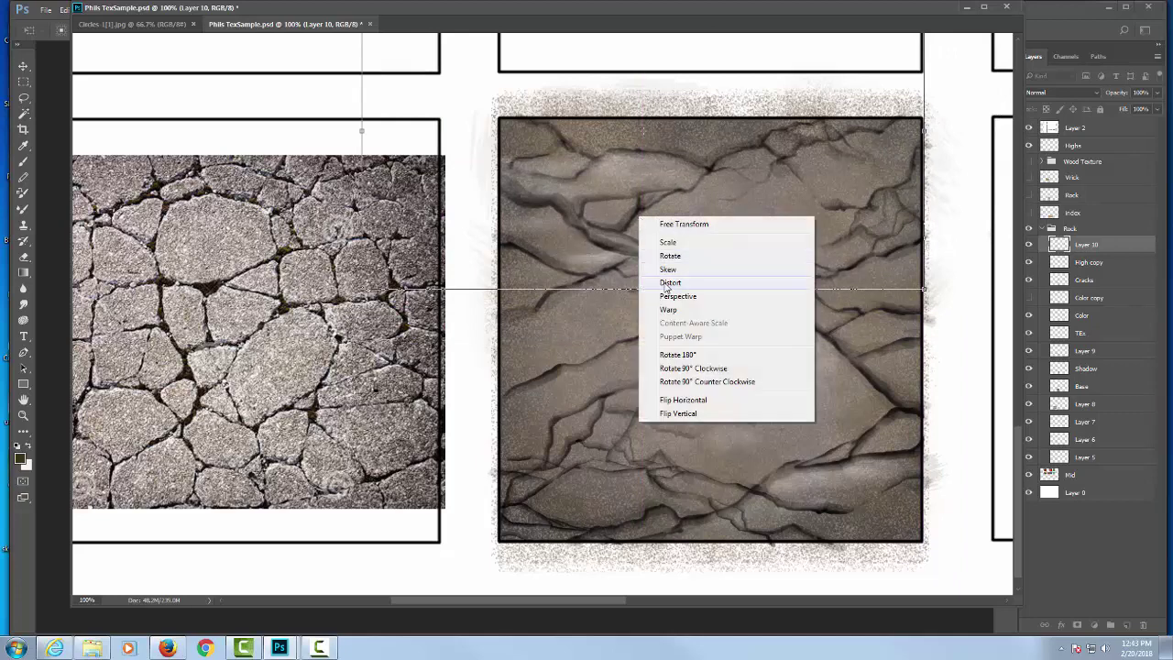
pyautogui.click(662, 284)
pyautogui.moveTo(362, 289); pyautogui.dragTo(350, 202)
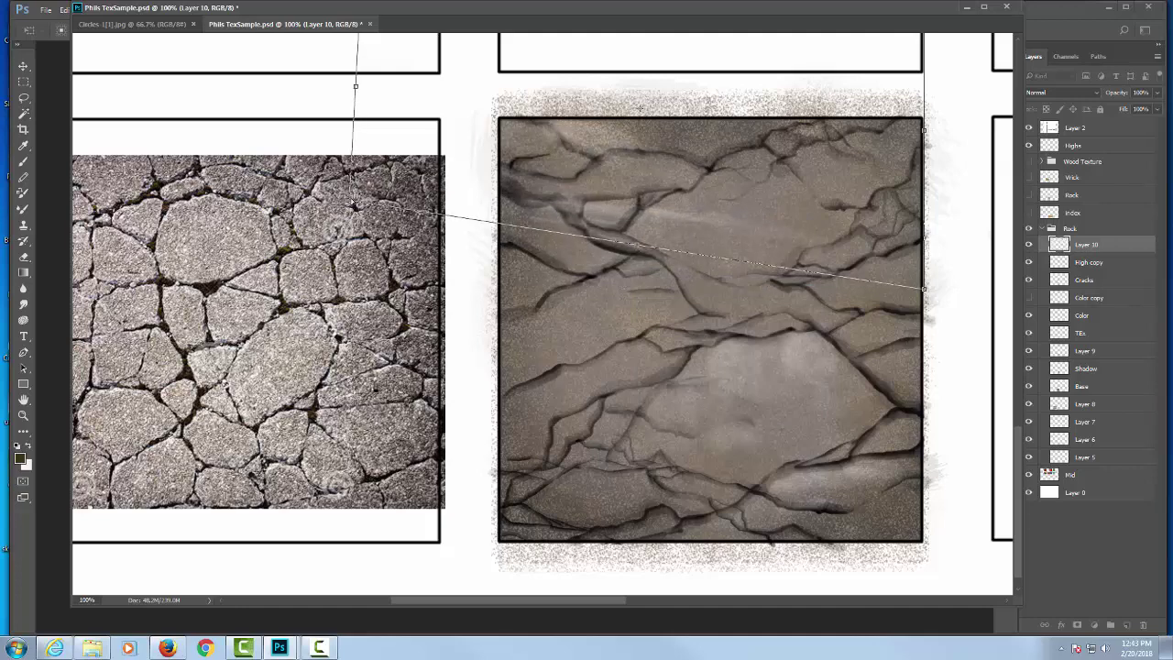
pyautogui.moveTo(670, 185); pyautogui.dragTo(731, 213)
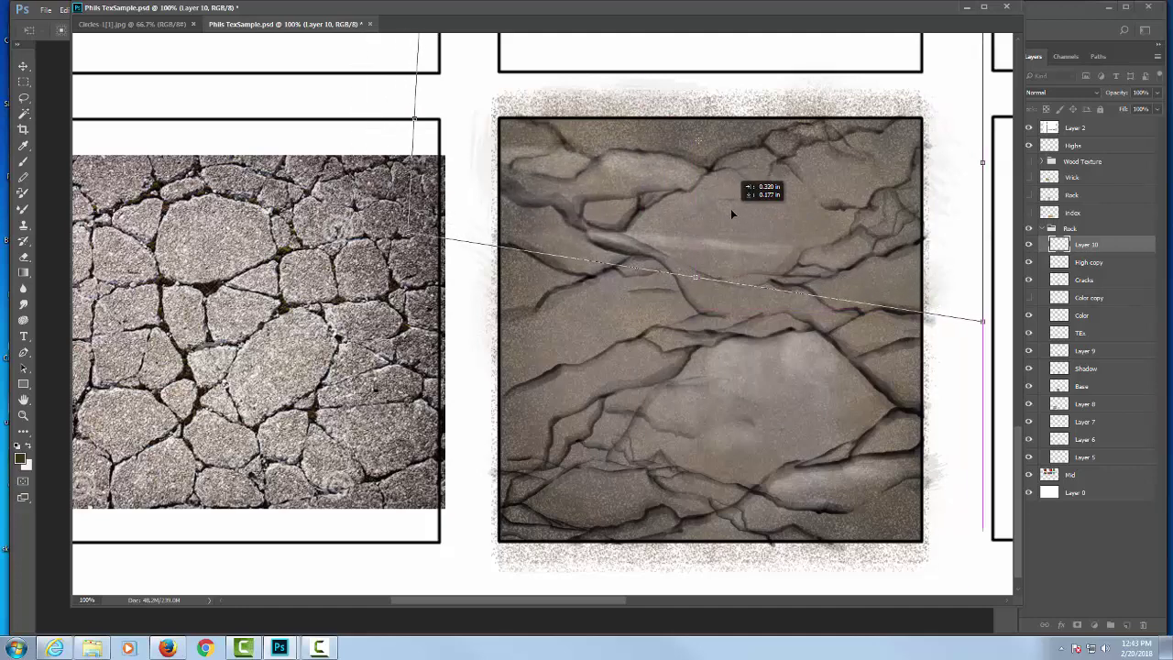
pyautogui.press('Return')
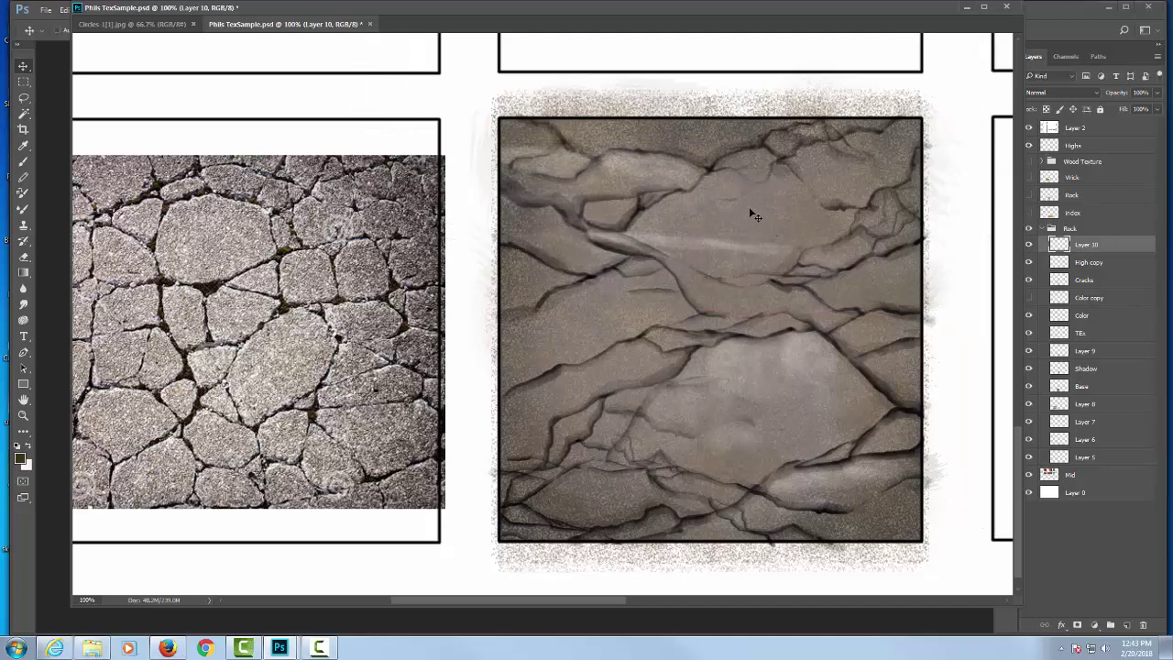
pyautogui.press('e')
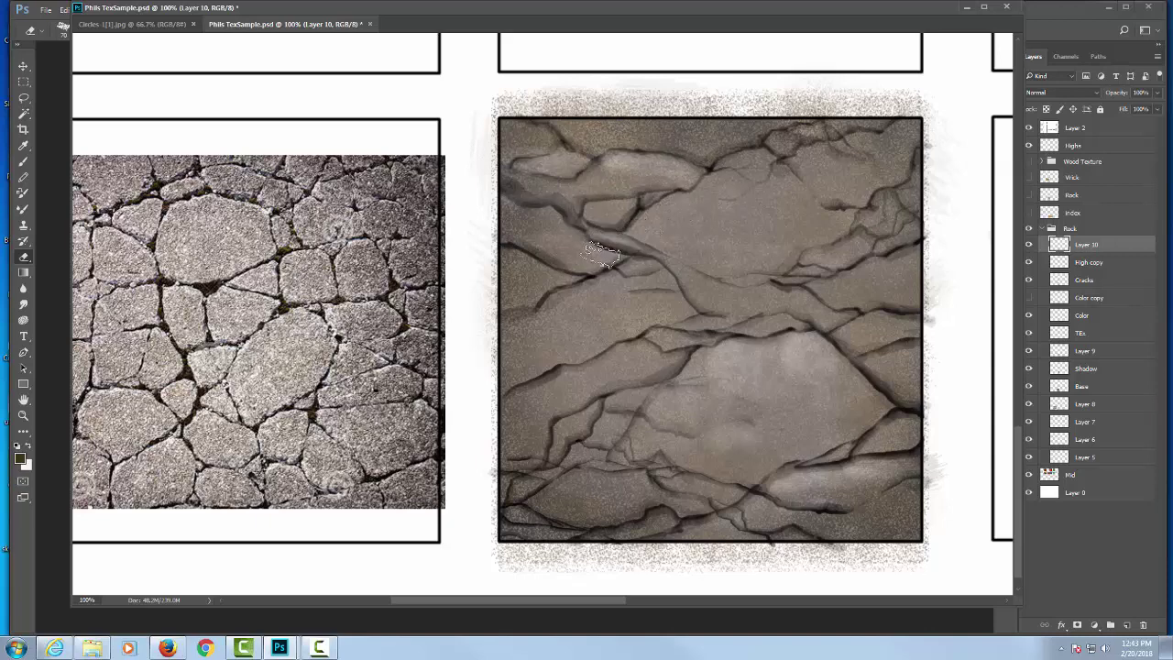
# Make another highlight copy on its own layer, then shrink, rotate and place it over the small upper-right stones.
pyautogui.hotkey('ctrl', 'shift', 'alt', 'n')
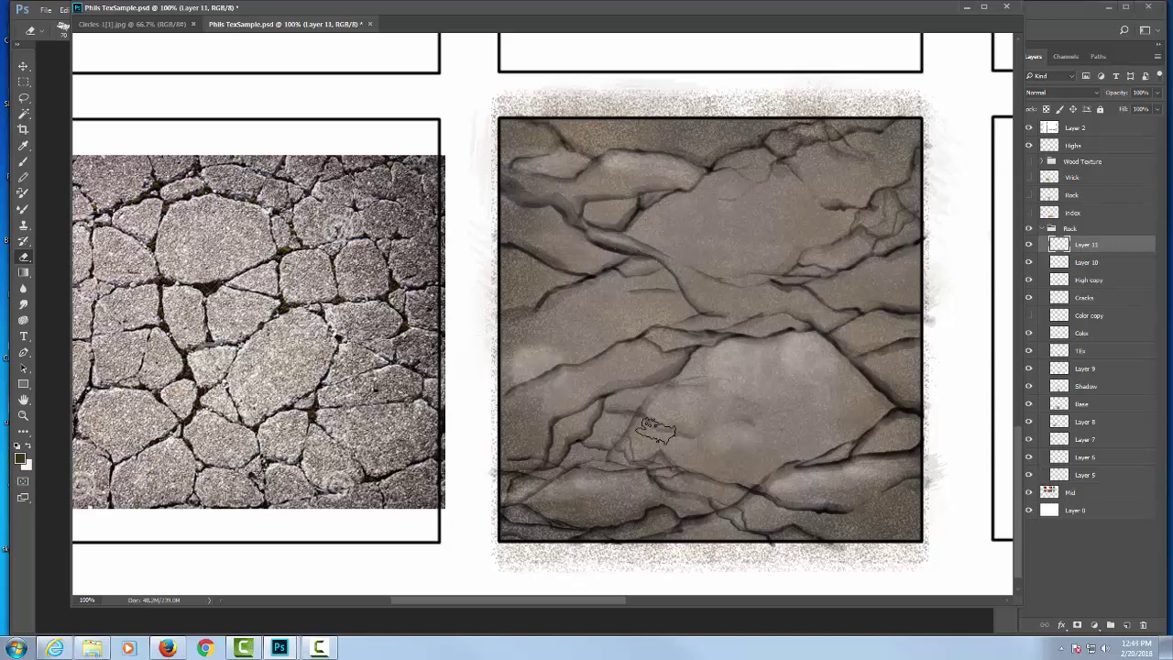
pyautogui.press('v')
pyautogui.moveTo(656, 430)
pyautogui.mouseDown()
pyautogui.moveTo(655, 340)
pyautogui.moveTo(685, 379)
pyautogui.moveTo(627, 303)
pyautogui.mouseUp()
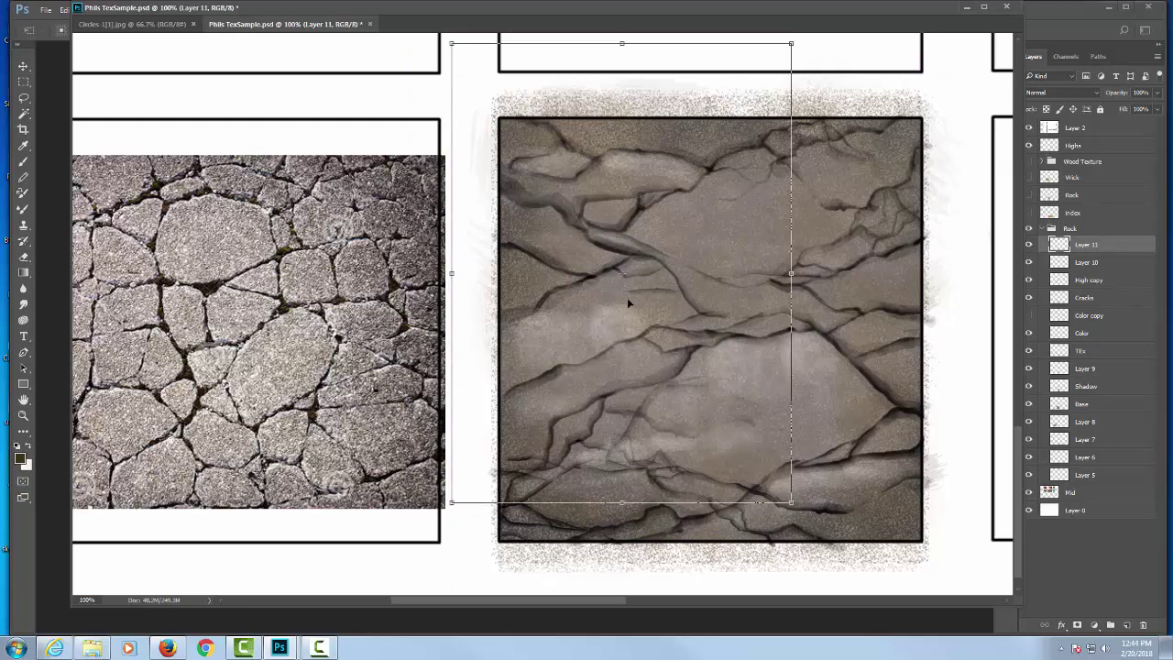
pyautogui.moveTo(623, 503); pyautogui.dragTo(896, 297)
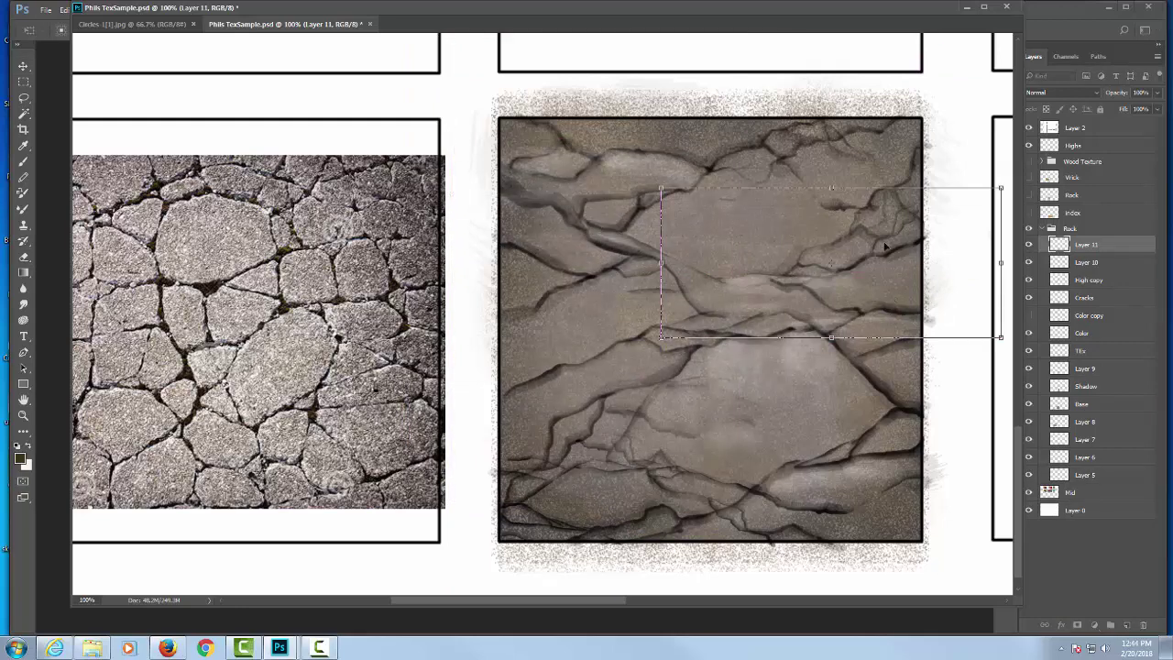
pyautogui.moveTo(775, 160); pyautogui.dragTo(854, 240)
pyautogui.moveTo(819, 282); pyautogui.dragTo(882, 210)
pyautogui.press('Return')
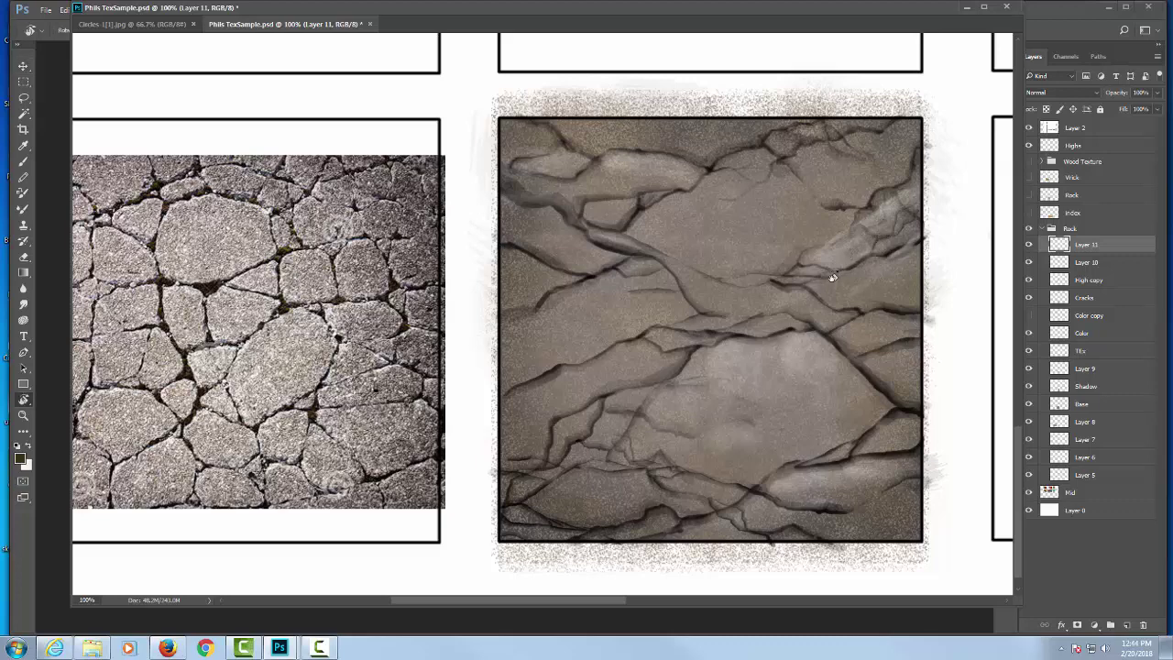
# Erase the excess highlight around the upper-right stones and set Layer 11's opacity to 70%.
pyautogui.press('e')
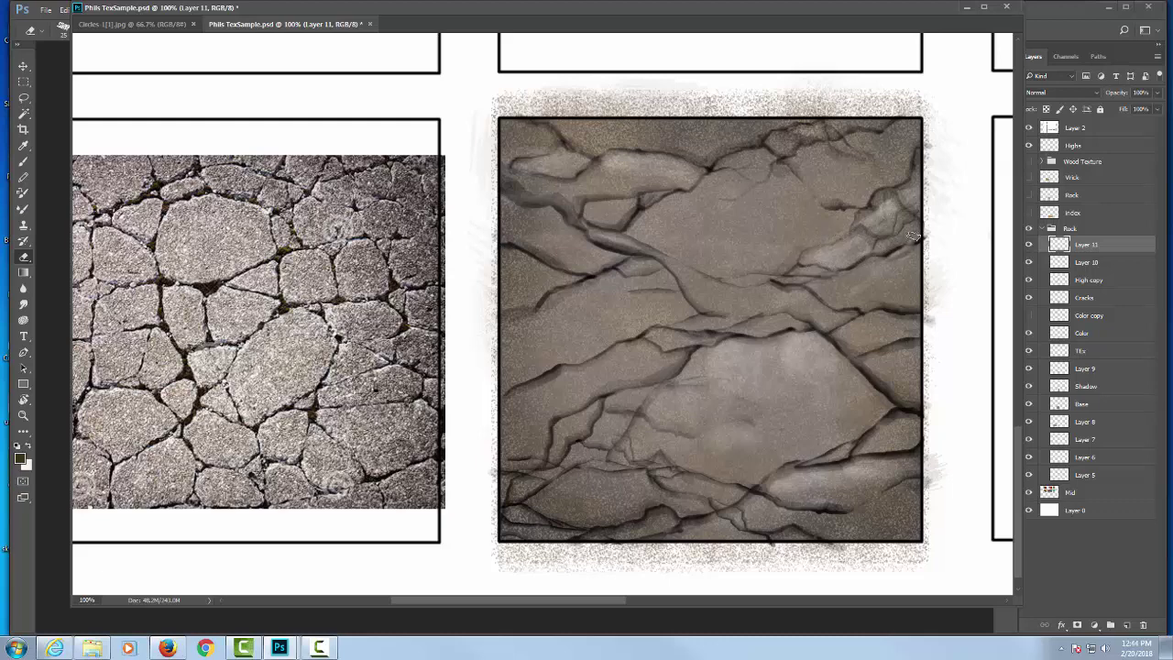
pyautogui.click(1157, 93)
pyautogui.moveTo(1157, 109); pyautogui.dragTo(1139, 110)
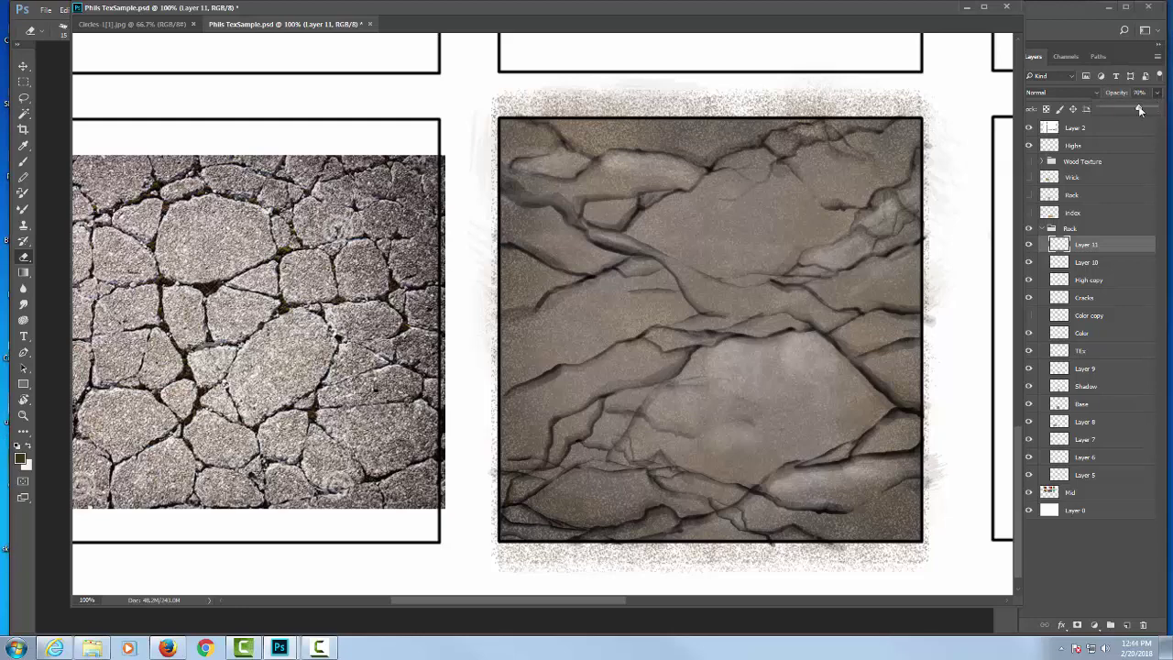
pyautogui.click(917, 185)
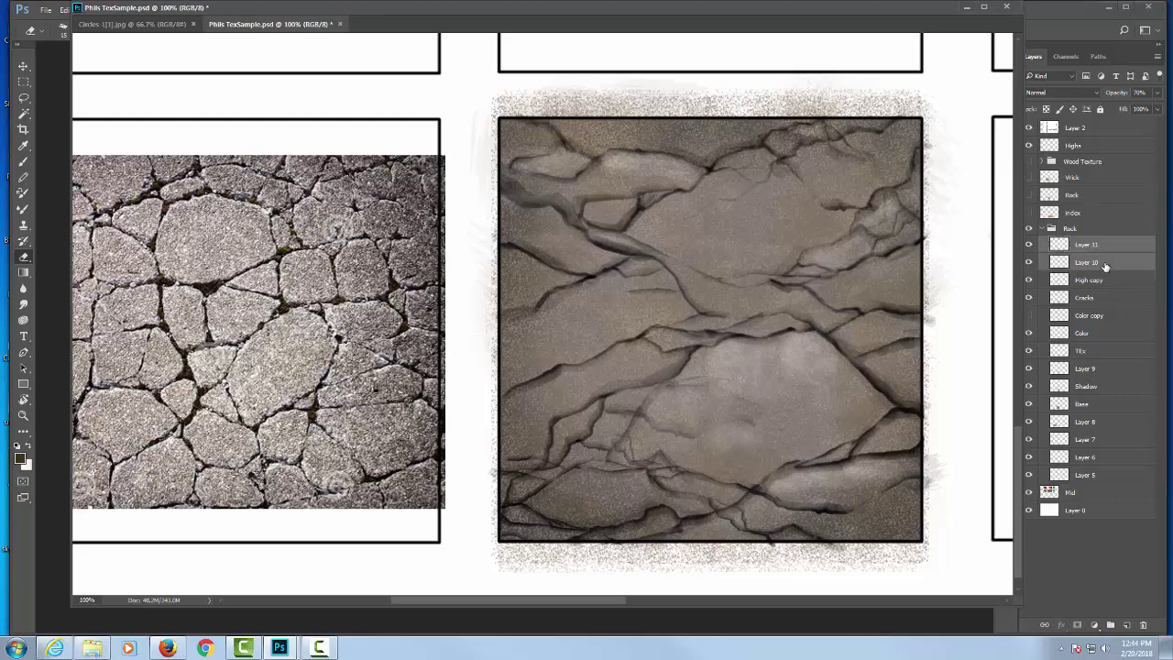
# Merge Layer 10 and Layer 11, and toggle the merged layer's visibility to compare the added highlights.
pyautogui.hotkey('ctrl', 'e')
pyautogui.click(1029, 244)
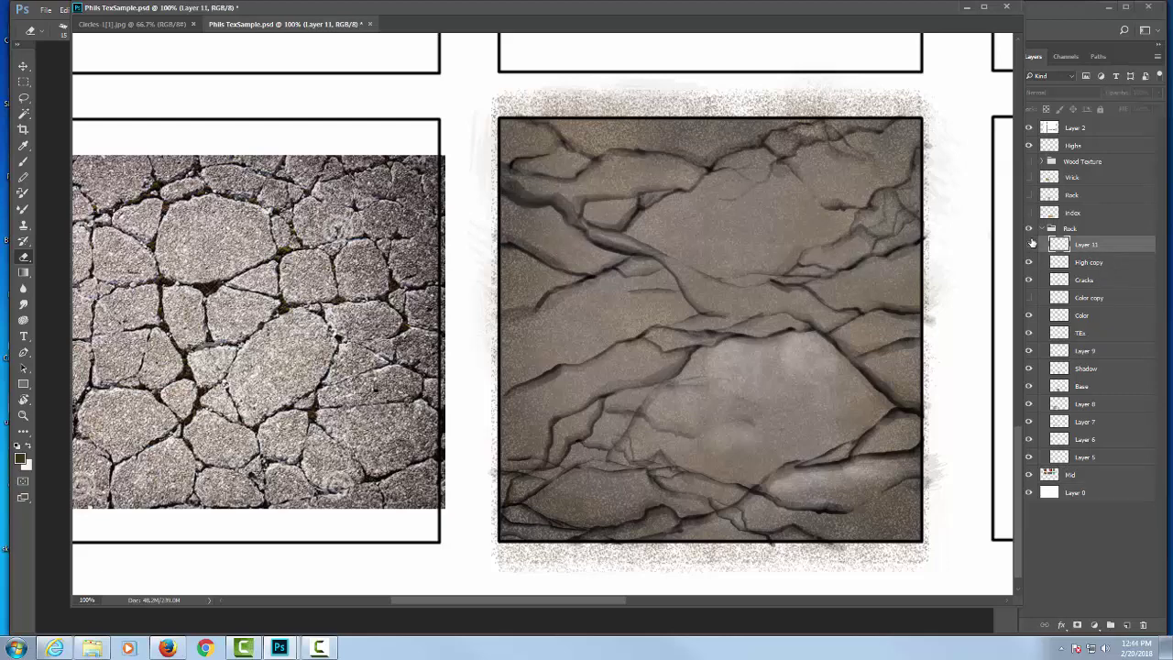
pyautogui.click(1029, 244)
pyautogui.click(1029, 244)
pyautogui.click(1029, 244)
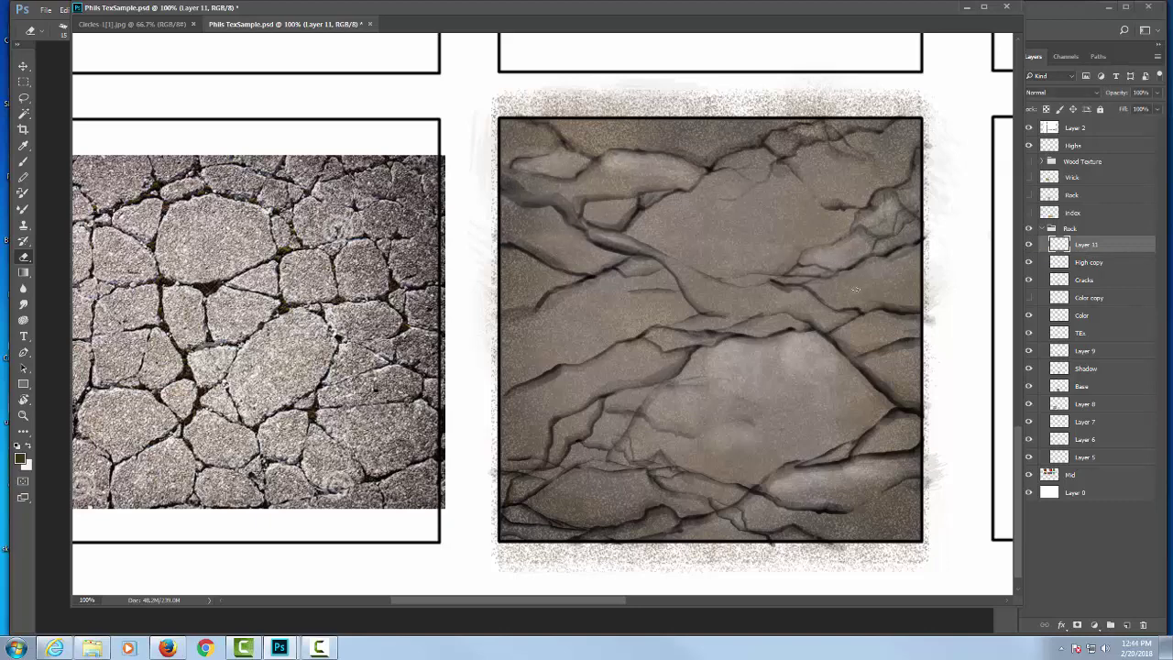
# Move the High copy layer above Layer 11 and merge the two layers.
pyautogui.click(1091, 263)
pyautogui.moveTo(1091, 263); pyautogui.dragTo(1095, 238)
pyautogui.keyDown('shift'); pyautogui.click(1097, 262); pyautogui.keyUp('shift')
pyautogui.hotkey('ctrl', 'e')
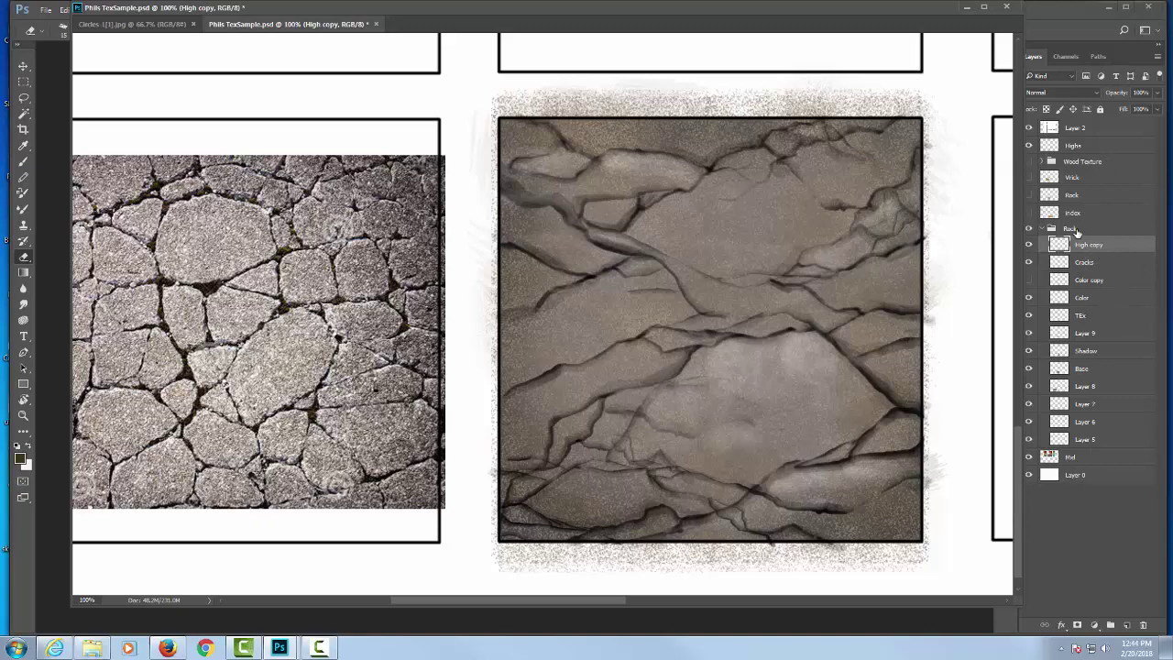
# Toggle the merged High copy layer's visibility to compare the tile with and without all its highlights.
pyautogui.click(1028, 245)
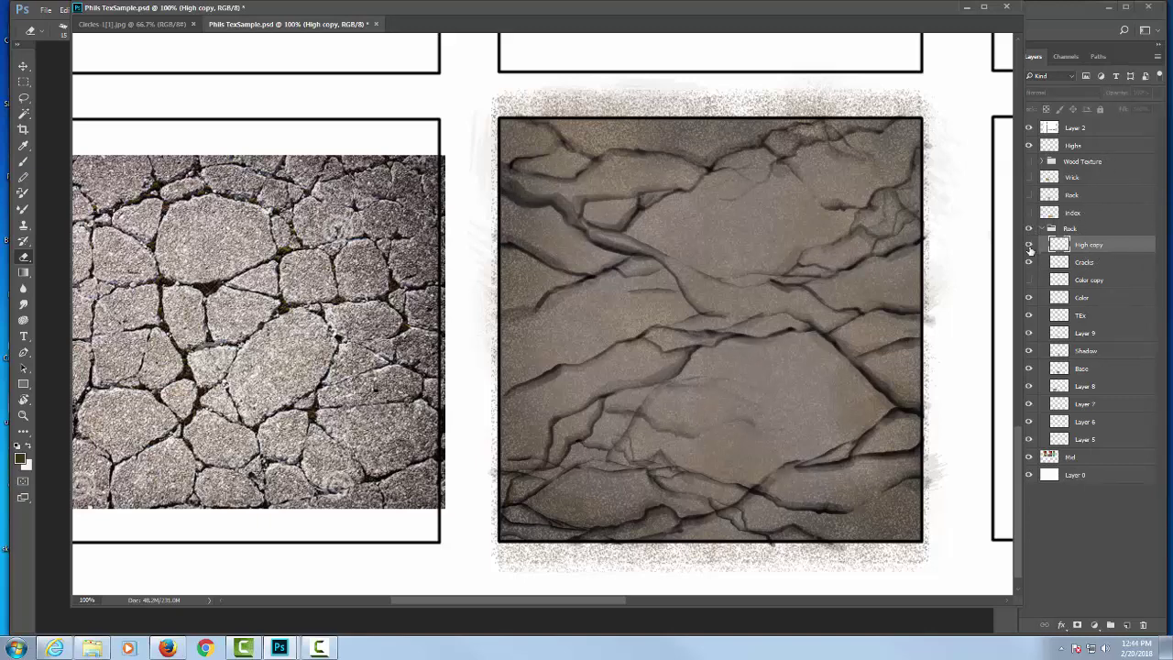
pyautogui.click(1029, 246)
pyautogui.click(1029, 246)
pyautogui.click(1029, 245)
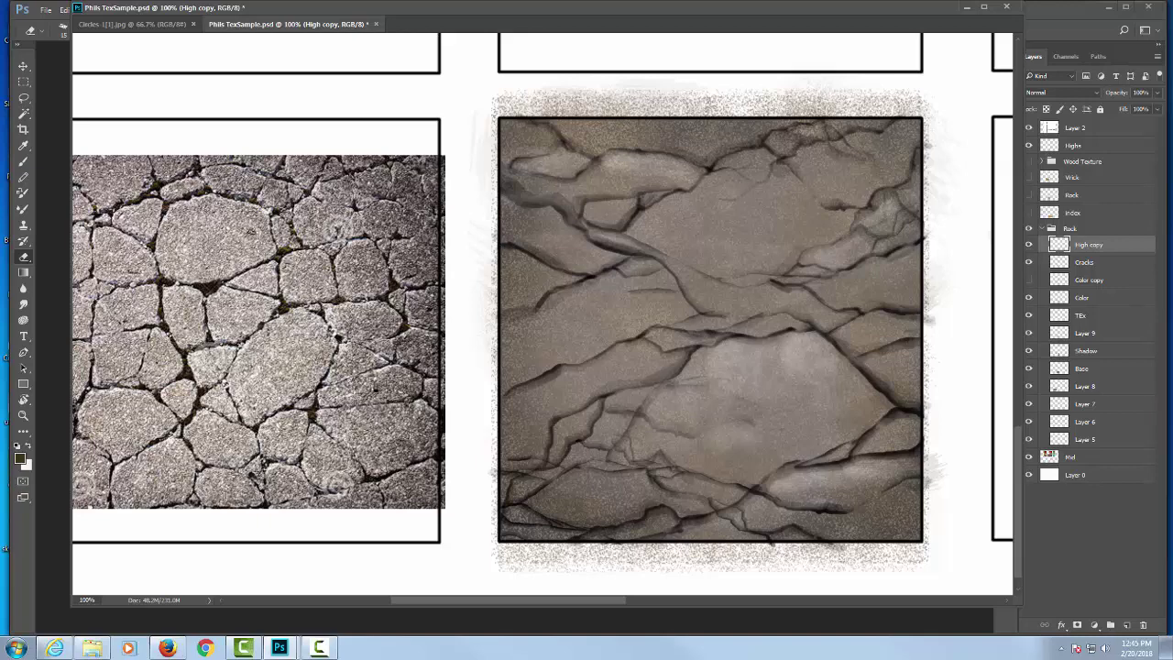
# Show the Color copy layer again and compare the whole tile with and without its extra tint.
pyautogui.hotkey('ctrl', '-')
pyautogui.hotkey('ctrl', '-')
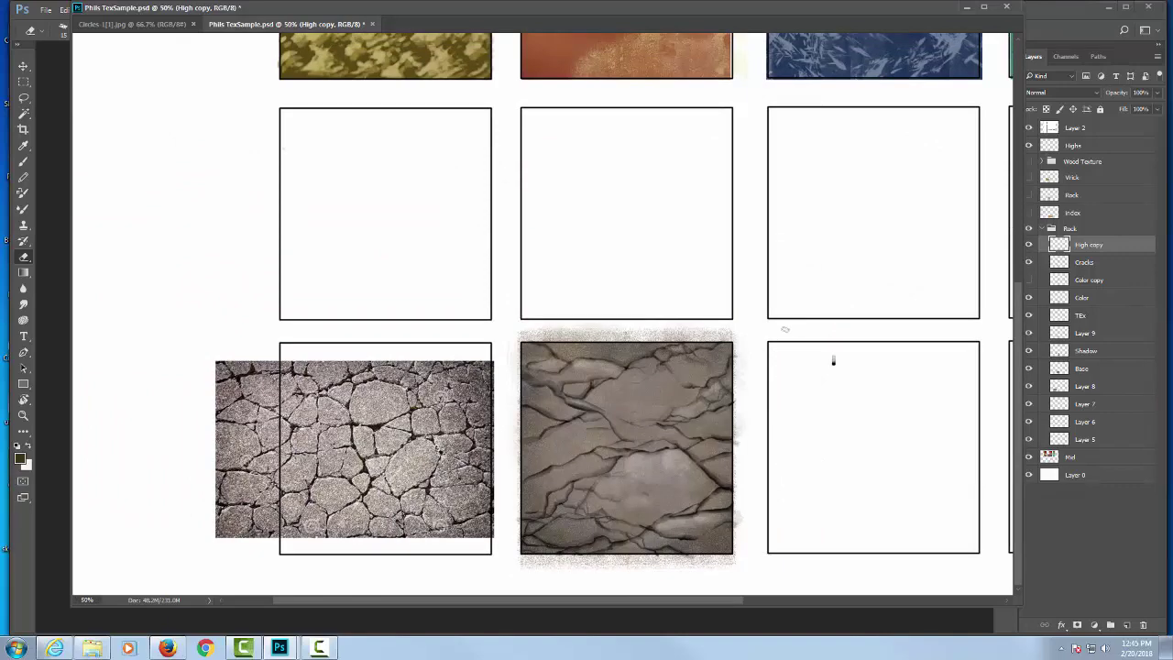
pyautogui.hotkey('ctrl', '+')
pyautogui.hotkey('ctrl', '+')
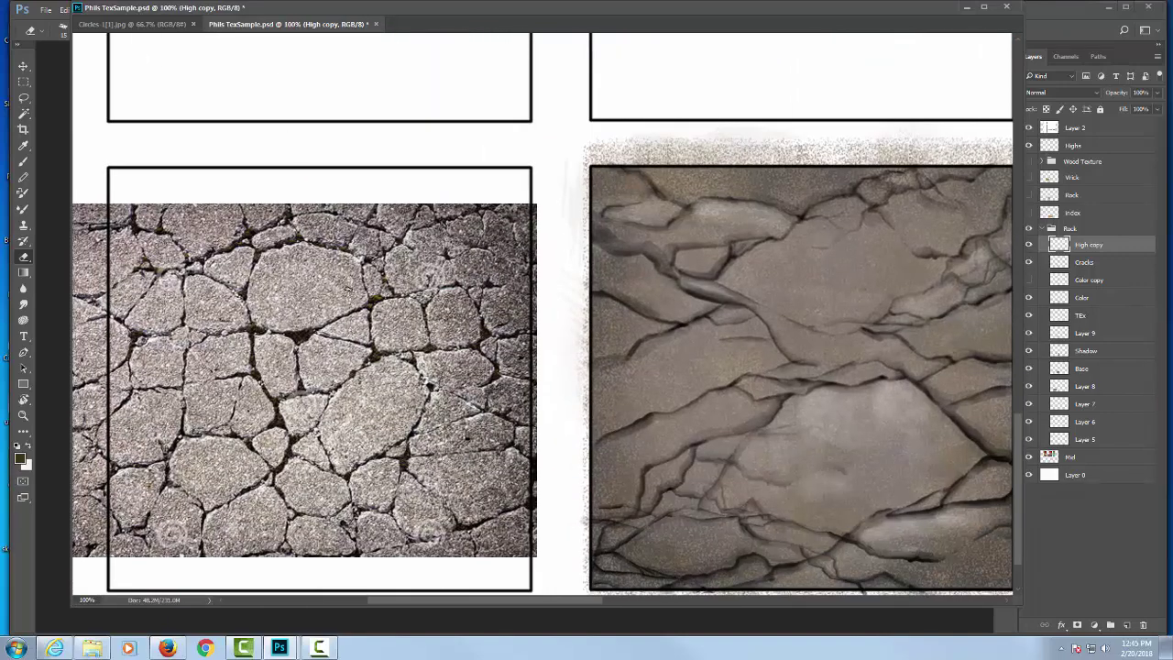
pyautogui.moveTo(931, 349); pyautogui.dragTo(877, 275)
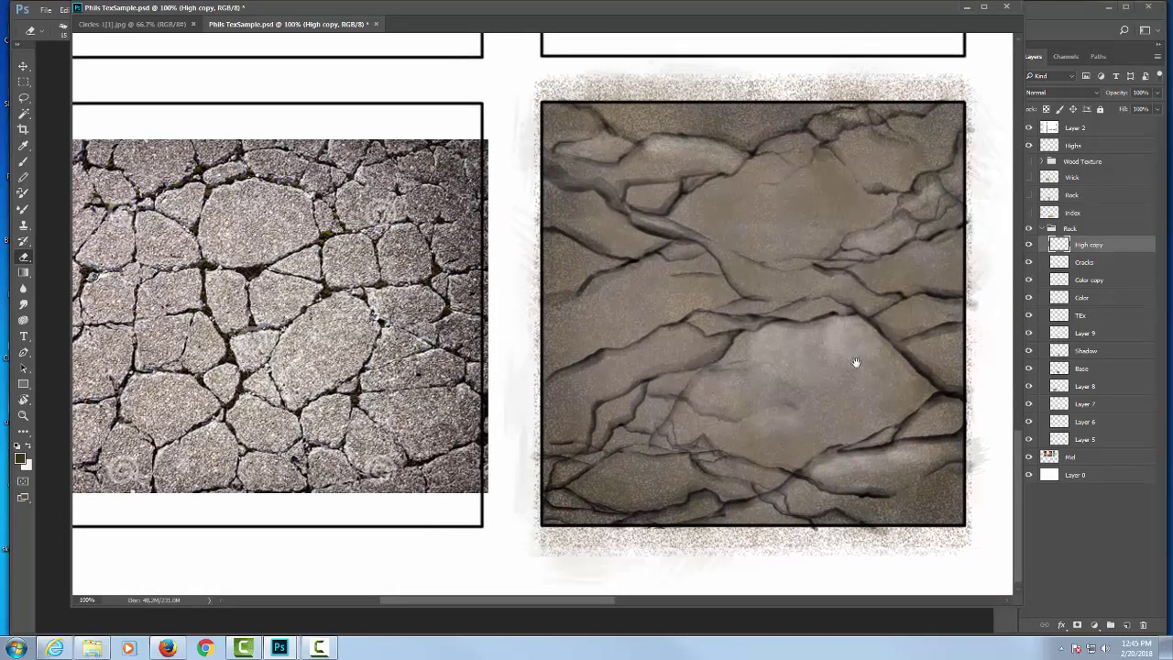
pyautogui.moveTo(852, 361); pyautogui.dragTo(780, 349)
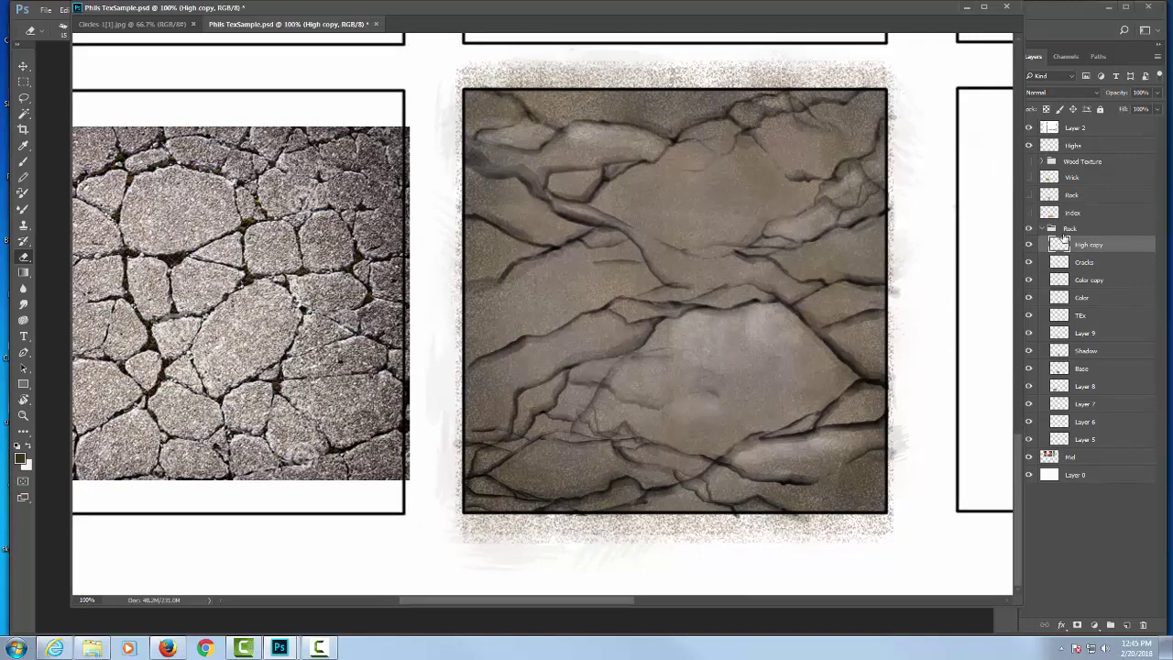
pyautogui.hotkey('ctrl', '-')
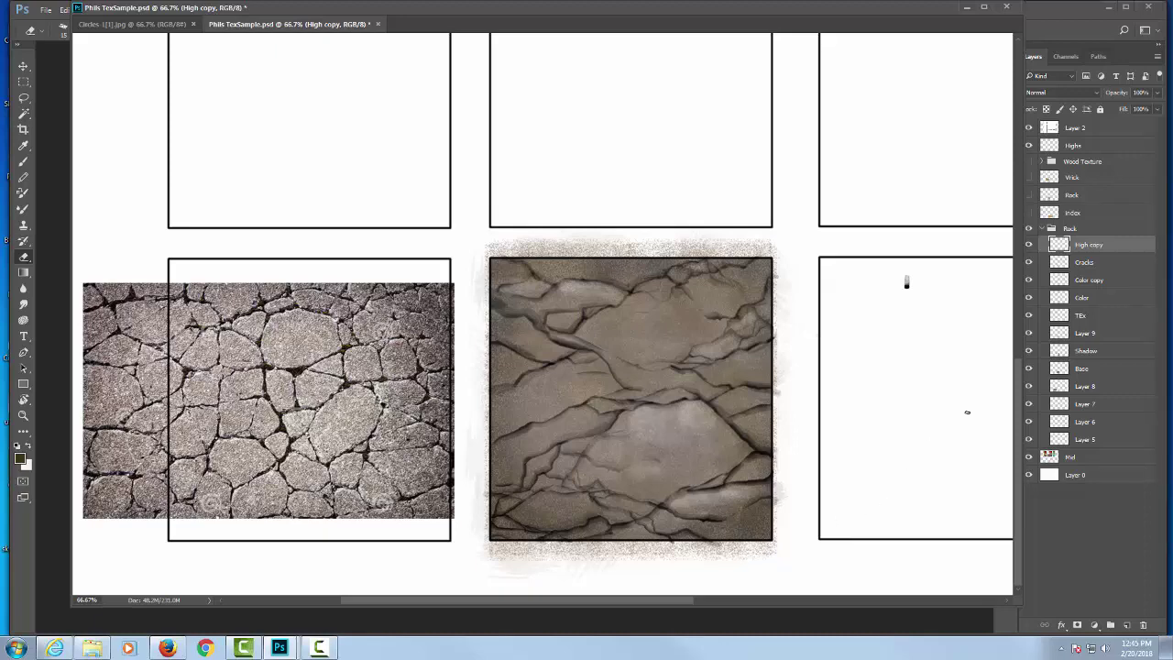
pyautogui.click(1098, 280)
pyautogui.click(1030, 282)
pyautogui.click(1029, 281)
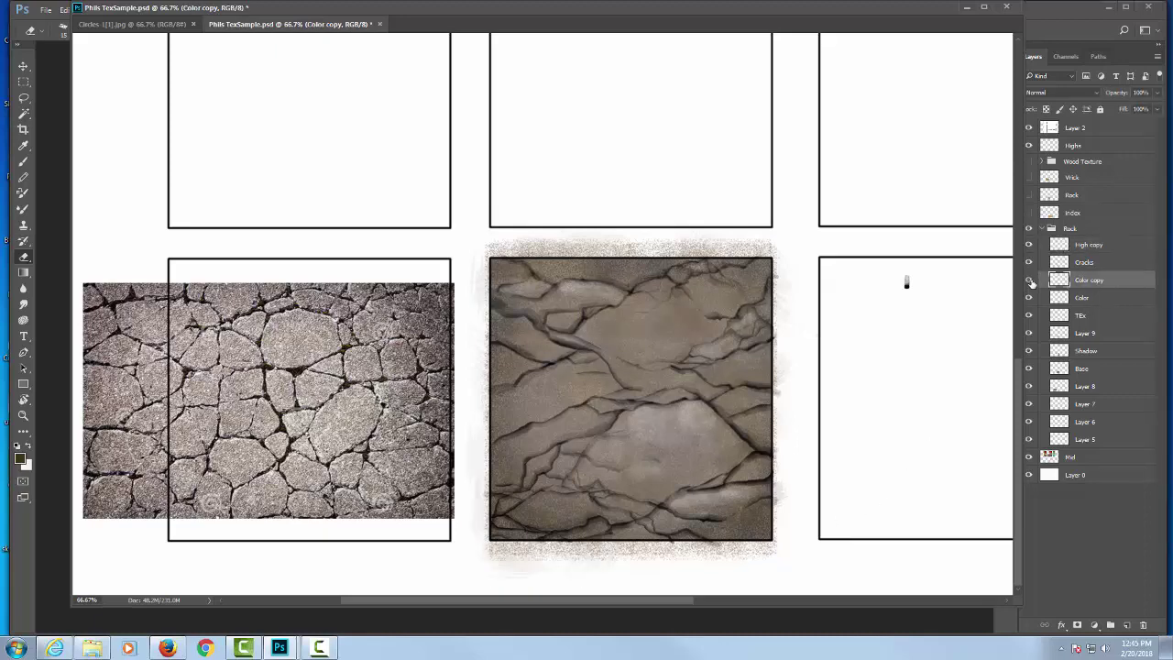
# Duplicate the Color copy layer, then rotate the duplicate and move it over the lower part of the rock tile.
pyautogui.rightClick(1113, 279)
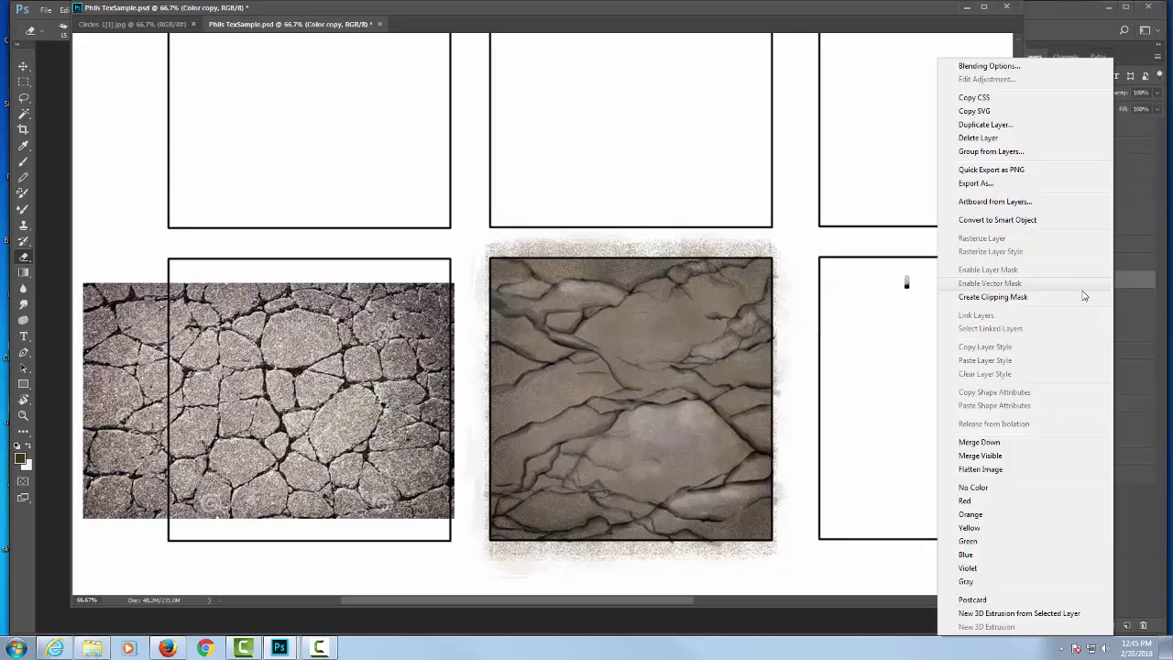
pyautogui.click(985, 125)
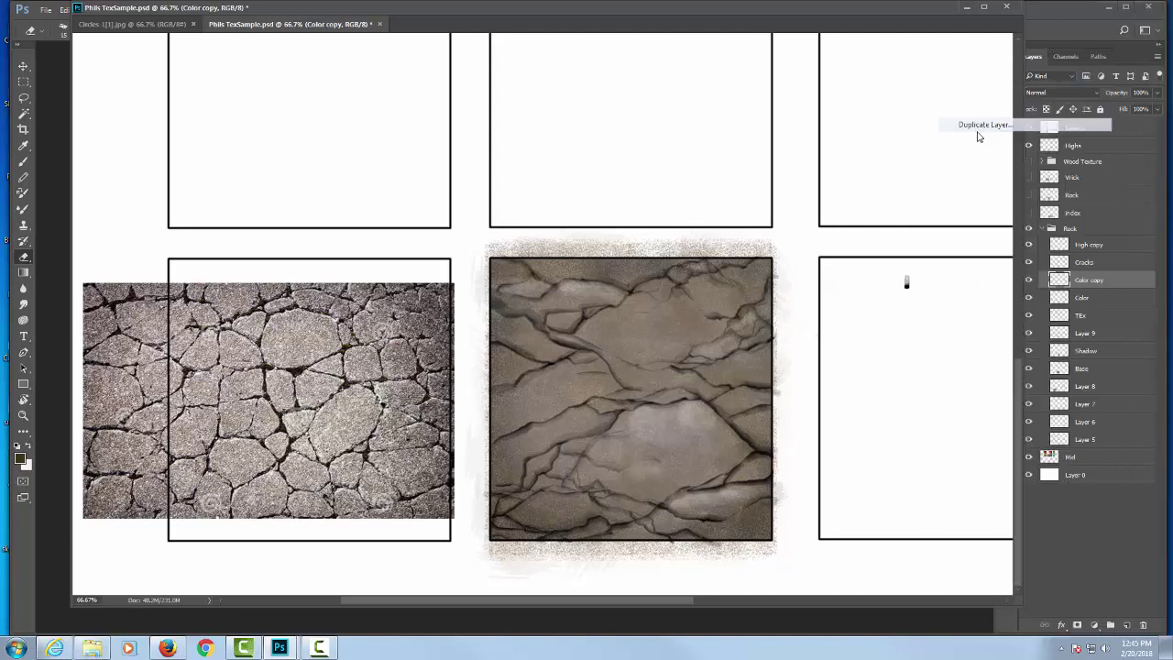
pyautogui.click(691, 197)
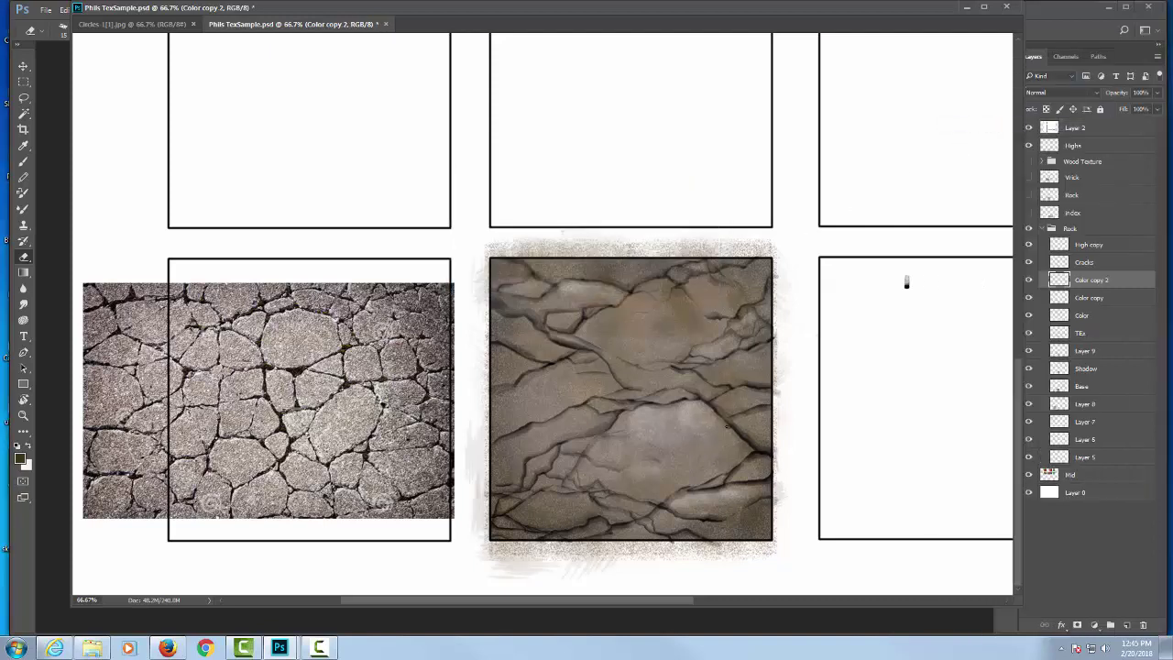
pyautogui.press('v')
pyautogui.moveTo(656, 422); pyautogui.dragTo(662, 414)
pyautogui.hotkey('ctrl', 't')
pyautogui.moveTo(589, 101); pyautogui.dragTo(407, 451)
pyautogui.moveTo(625, 243); pyautogui.dragTo(662, 486)
pyautogui.press('Return')
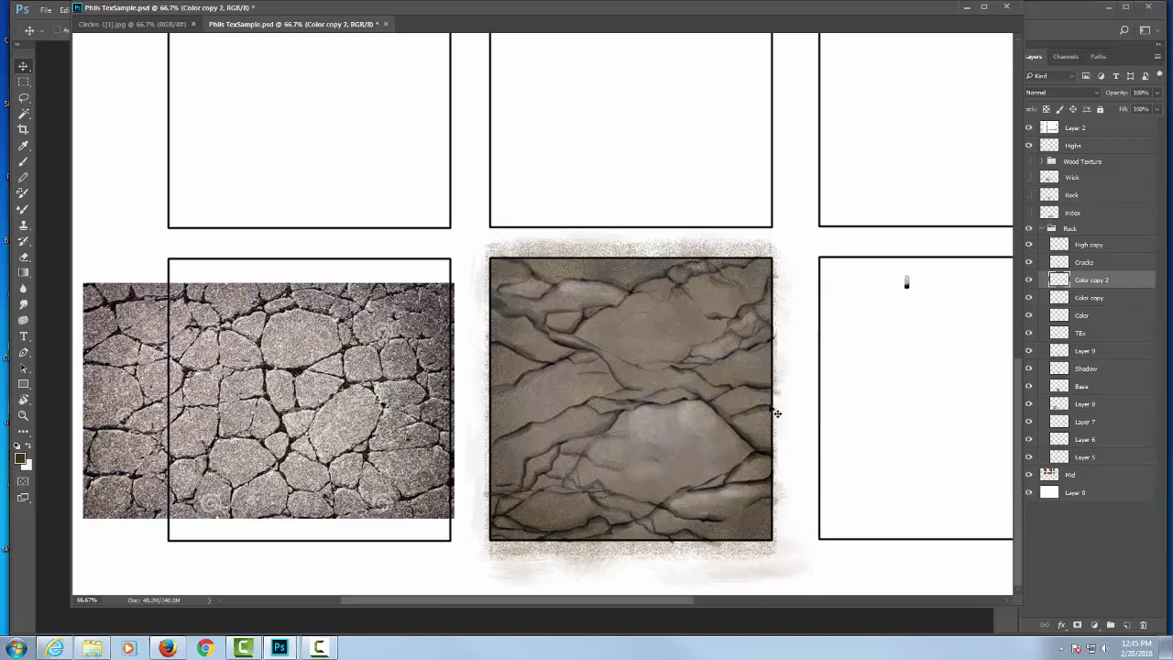
# Duplicate Color copy 2 as Color copy 3, move the duplicate to the tile's upper part and rotate it slightly.
pyautogui.rightClick(1121, 285)
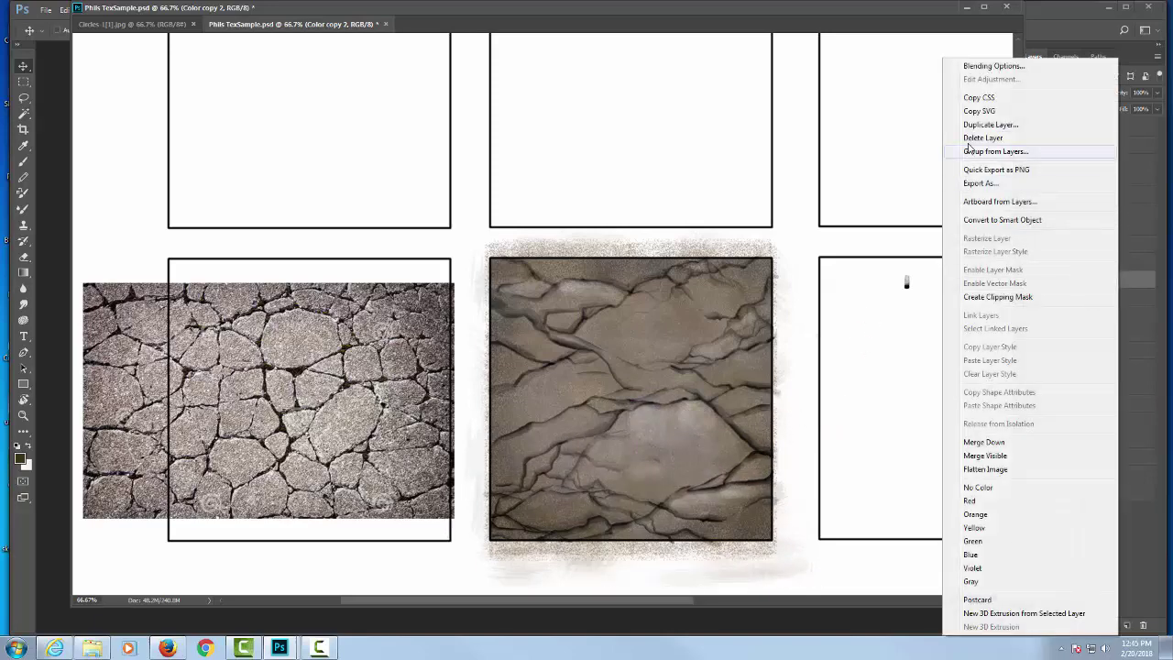
pyautogui.click(985, 126)
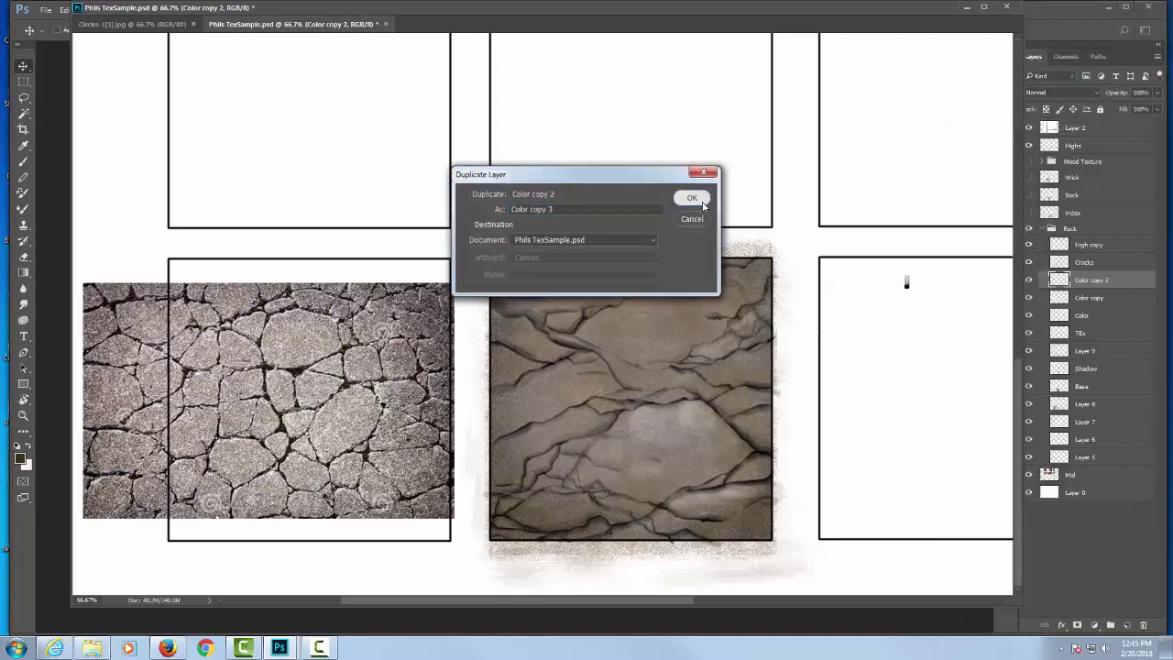
pyautogui.click(703, 203)
pyautogui.moveTo(676, 497); pyautogui.dragTo(664, 226)
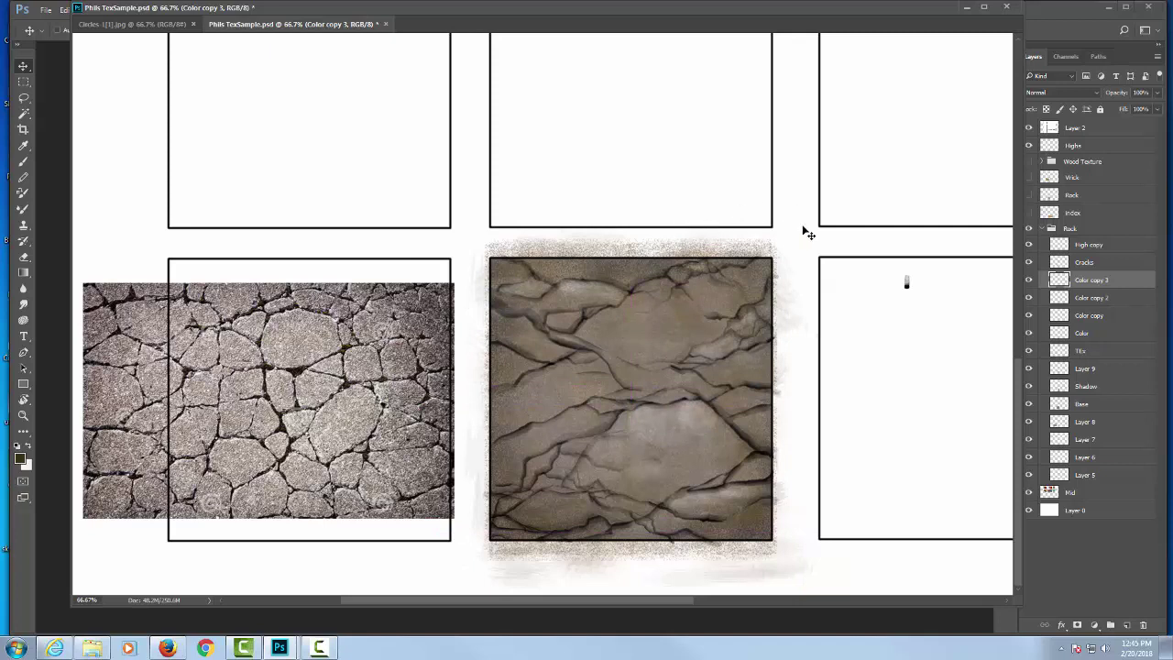
pyautogui.hotkey('ctrl', 't')
pyautogui.moveTo(919, 210); pyautogui.dragTo(923, 234)
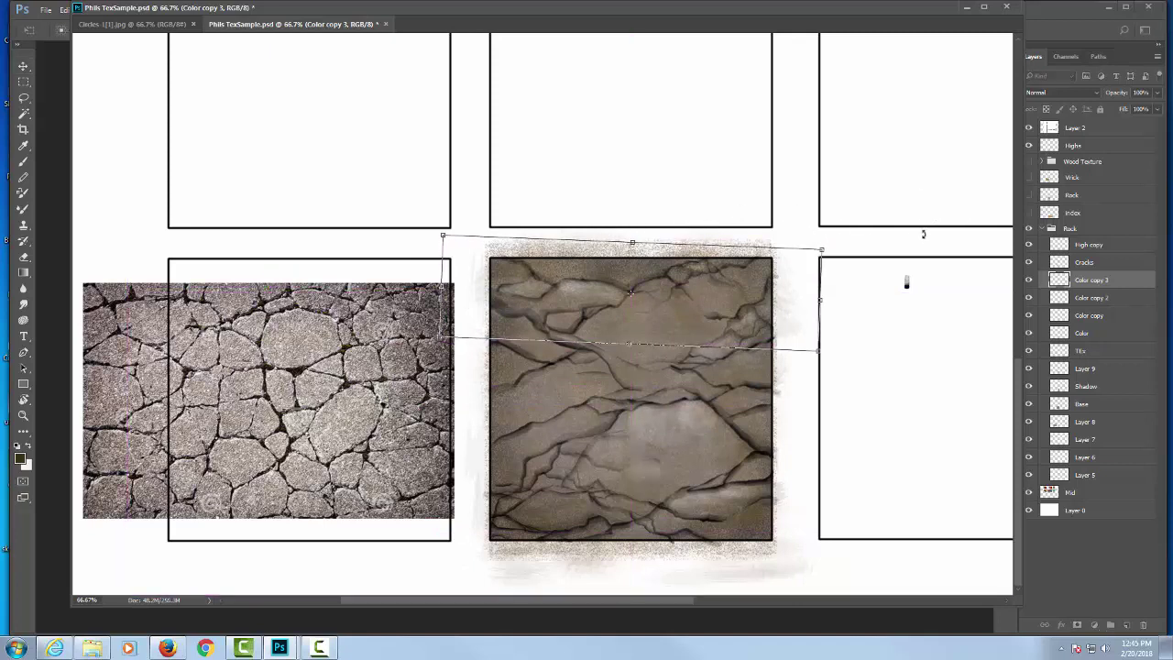
pyautogui.press('Return')
# Go through the rock layers from High copy down to Base and dock the floating document window.
pyautogui.click(1100, 248)
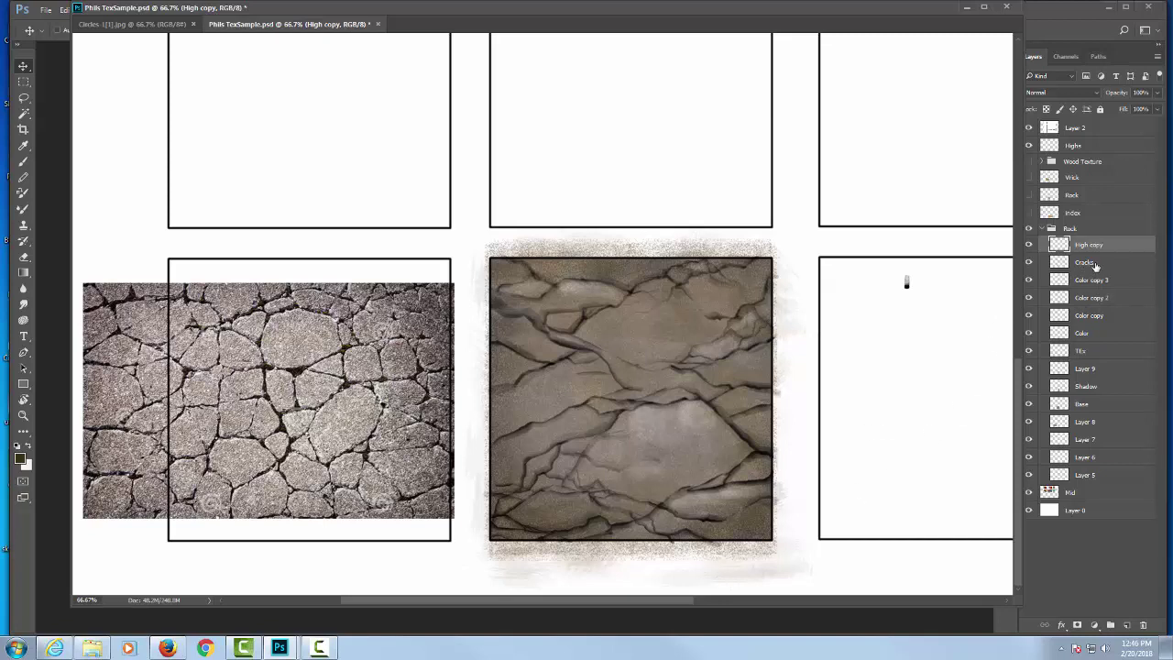
pyautogui.click(1089, 354)
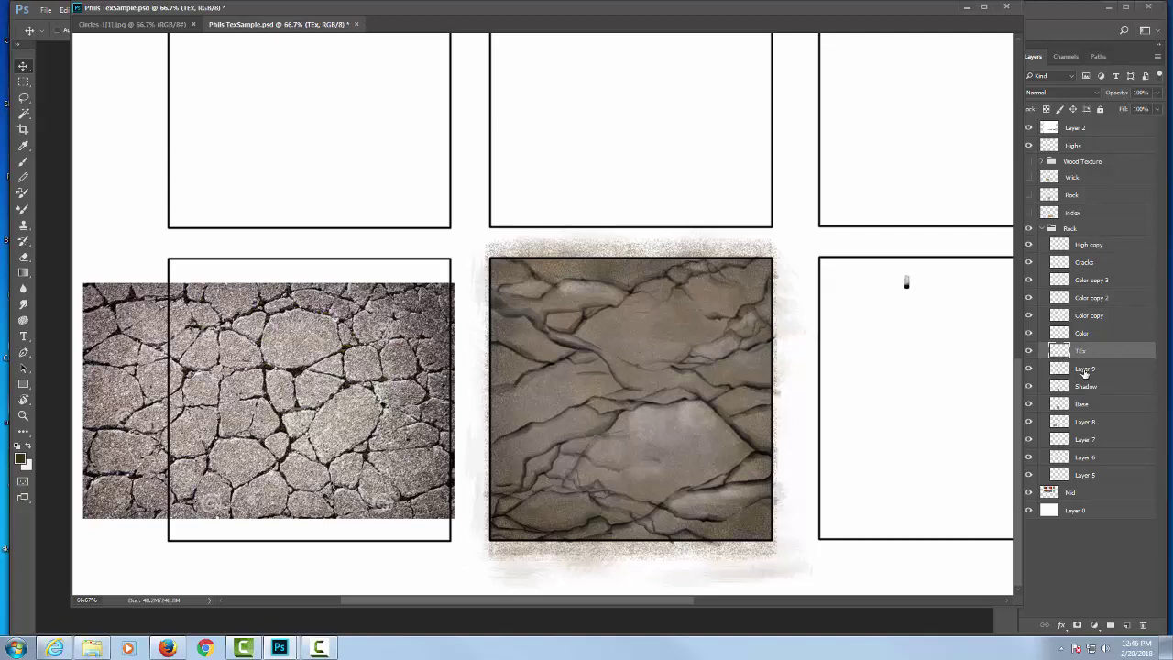
pyautogui.click(1082, 371)
pyautogui.click(1085, 386)
pyautogui.click(1082, 404)
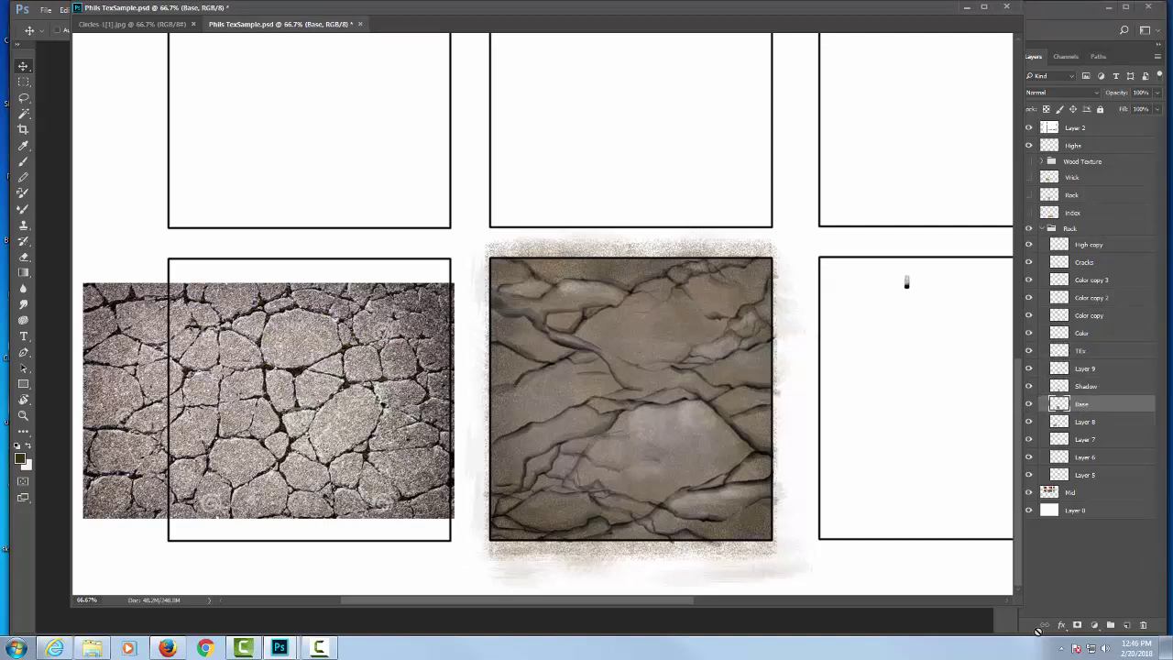
pyautogui.moveTo(953, 11); pyautogui.dragTo(891, 43)
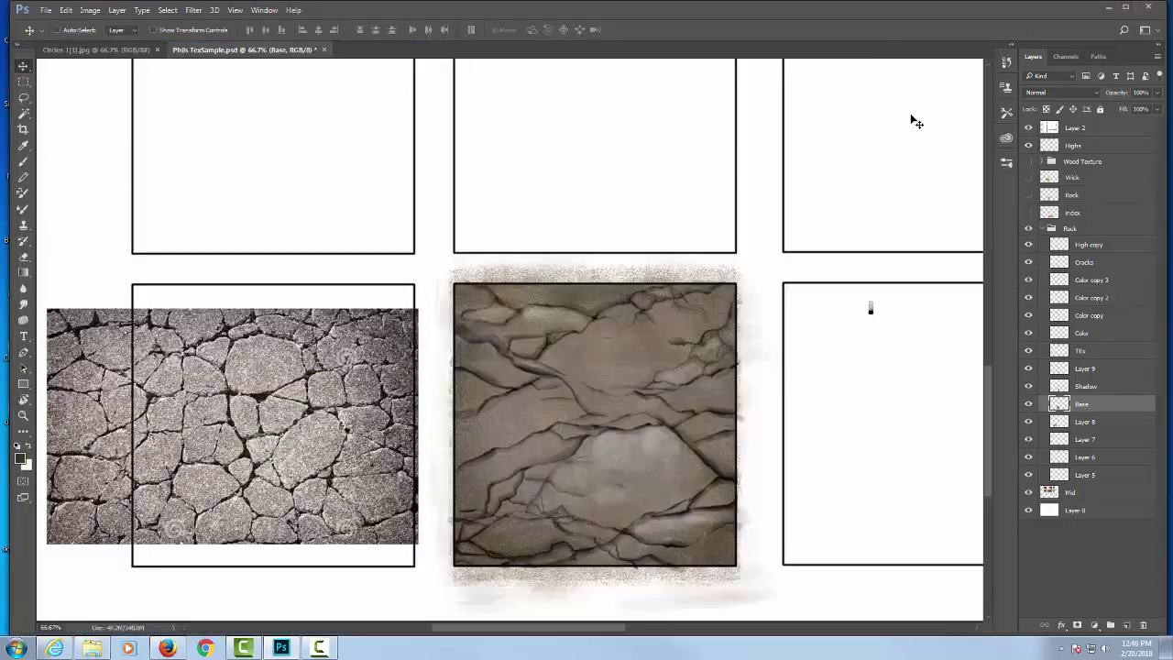
# Toggle the High copy highlights for comparison, and hide every rock layer from High copy down to Base.
pyautogui.click(1028, 245)
pyautogui.click(1030, 246)
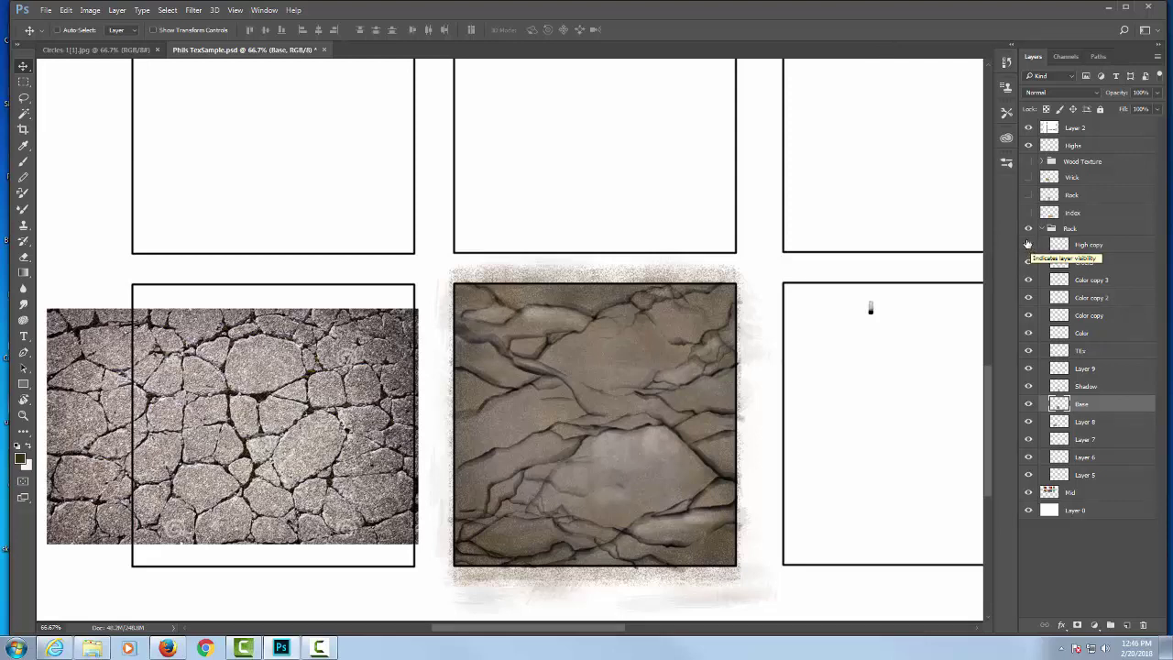
pyautogui.moveTo(1029, 245); pyautogui.dragTo(1029, 412)
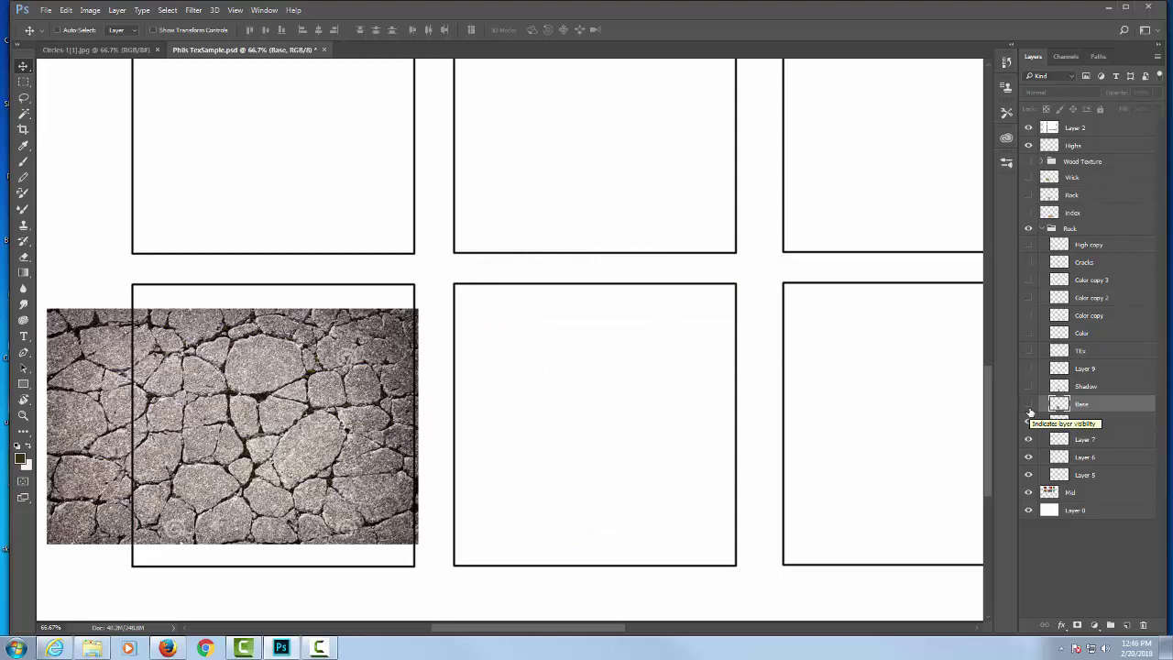
# Select the Color copy 3 layer and show all the rock layers from High copy down to Base again.
pyautogui.hotkey('alt', ']')
pyautogui.hotkey('alt', ']')
pyautogui.hotkey('alt', ']')
pyautogui.hotkey('alt', ']')
pyautogui.hotkey('alt', ']')
pyautogui.hotkey('alt', ']')
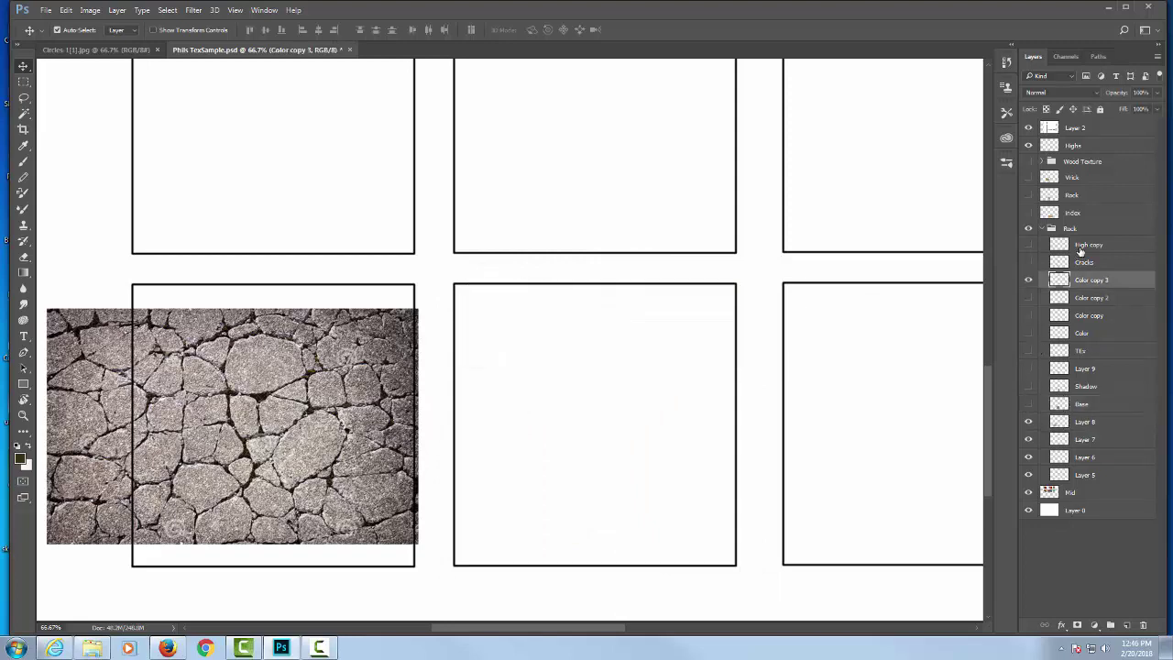
pyautogui.moveTo(1028, 244); pyautogui.dragTo(1030, 405)
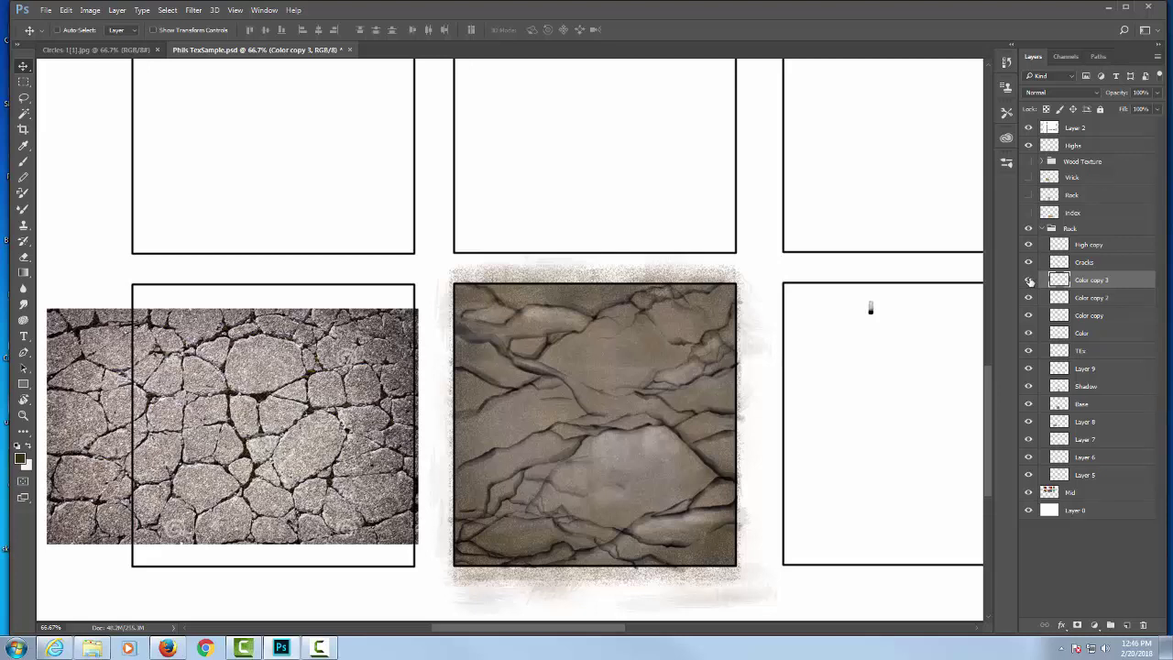
# Hide the layers from Color copy 3 down to Layer 8, along with Cracks and High copy, to empty the tile.
pyautogui.moveTo(1030, 282); pyautogui.dragTo(1028, 441)
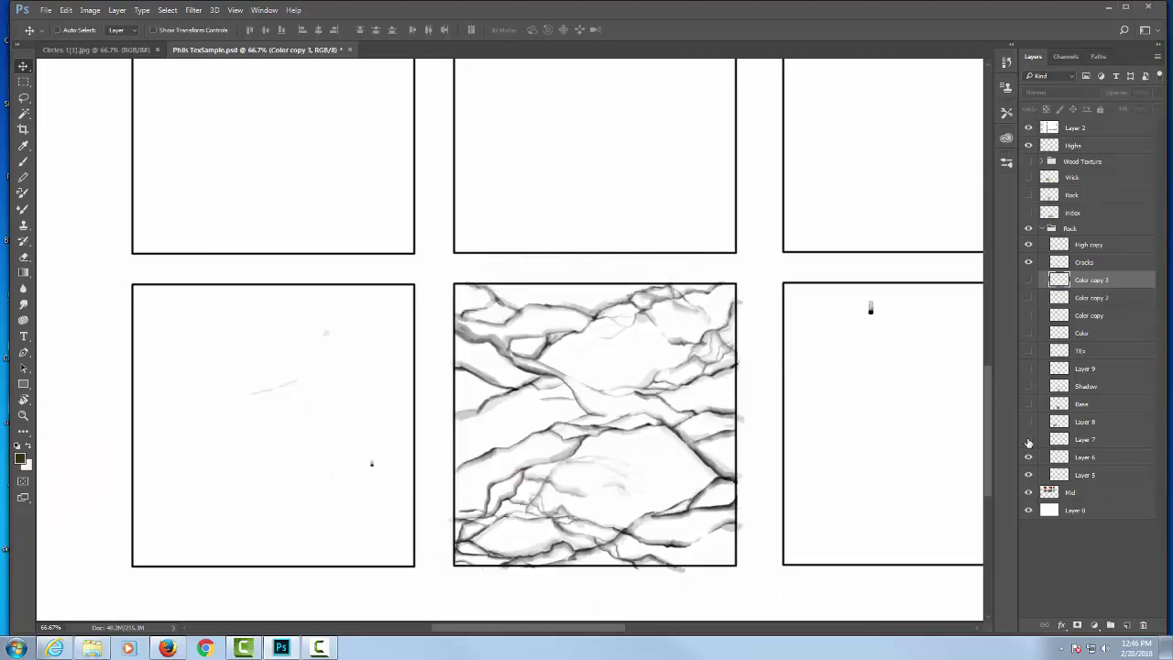
pyautogui.click(1029, 441)
pyautogui.moveTo(1029, 262); pyautogui.dragTo(1030, 241)
pyautogui.click(1030, 242)
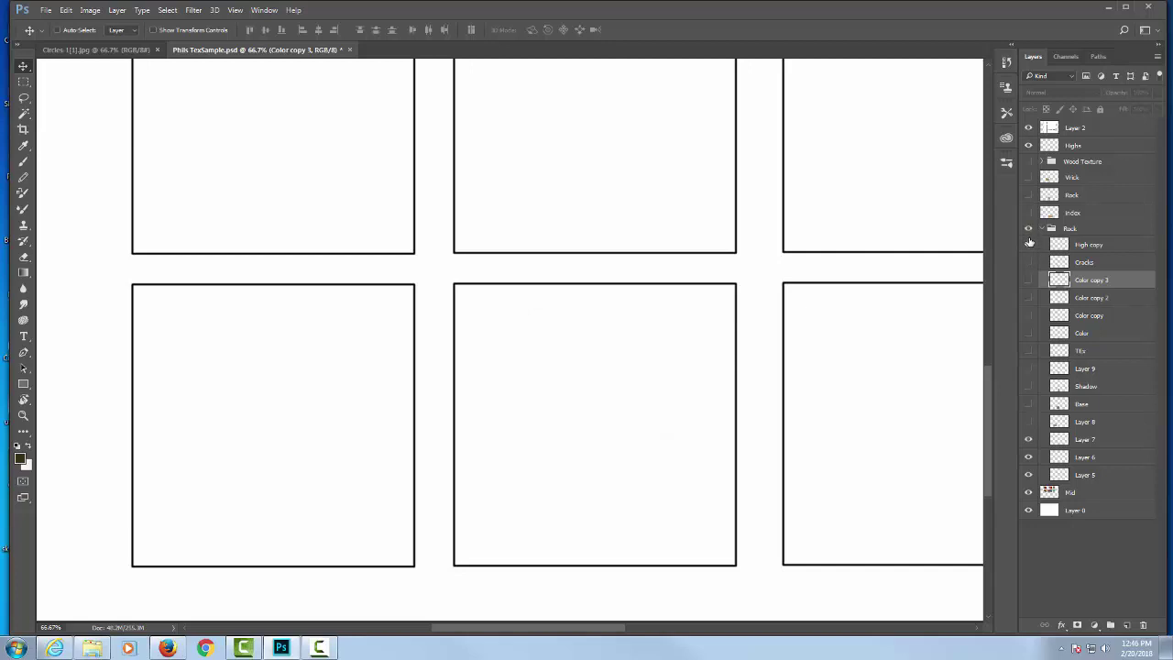
pyautogui.click(1029, 244)
# Show the rock layers one by one from Layer 8 and Base up to High copy to review how the texture builds up.
pyautogui.click(1028, 422)
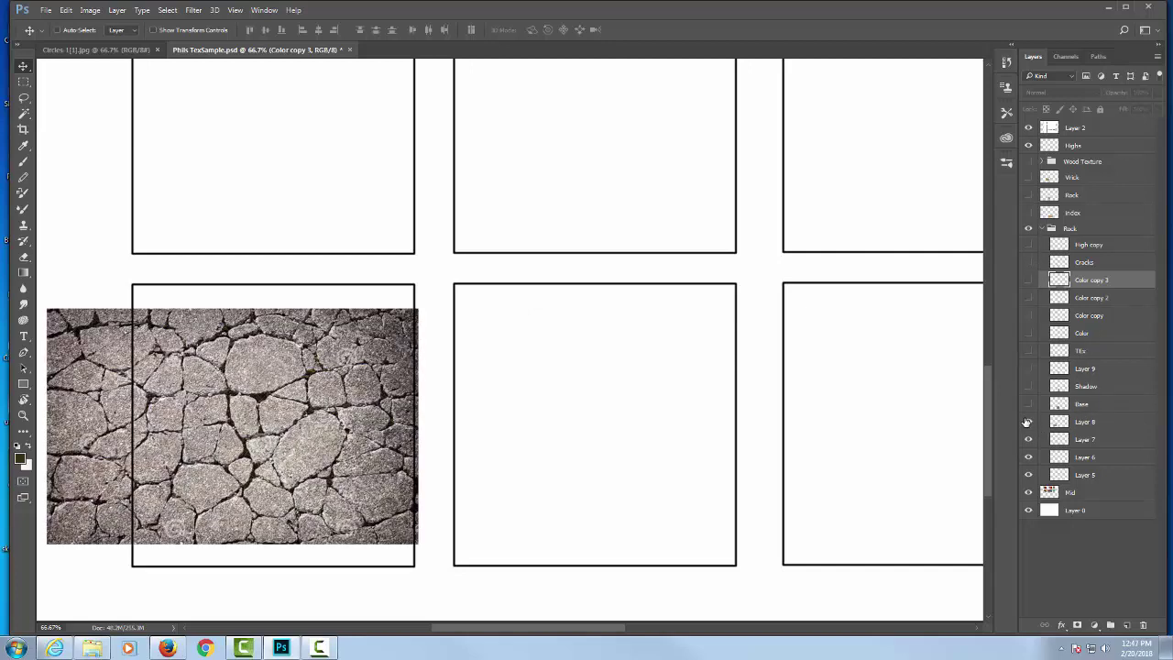
pyautogui.click(1029, 404)
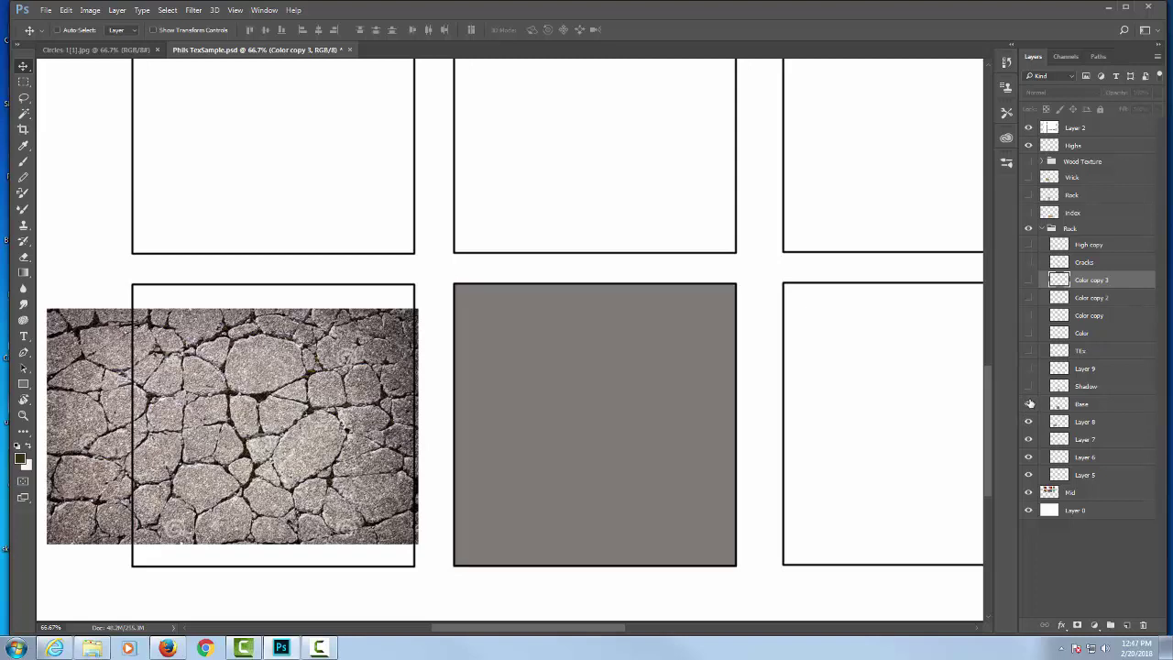
pyautogui.click(1029, 386)
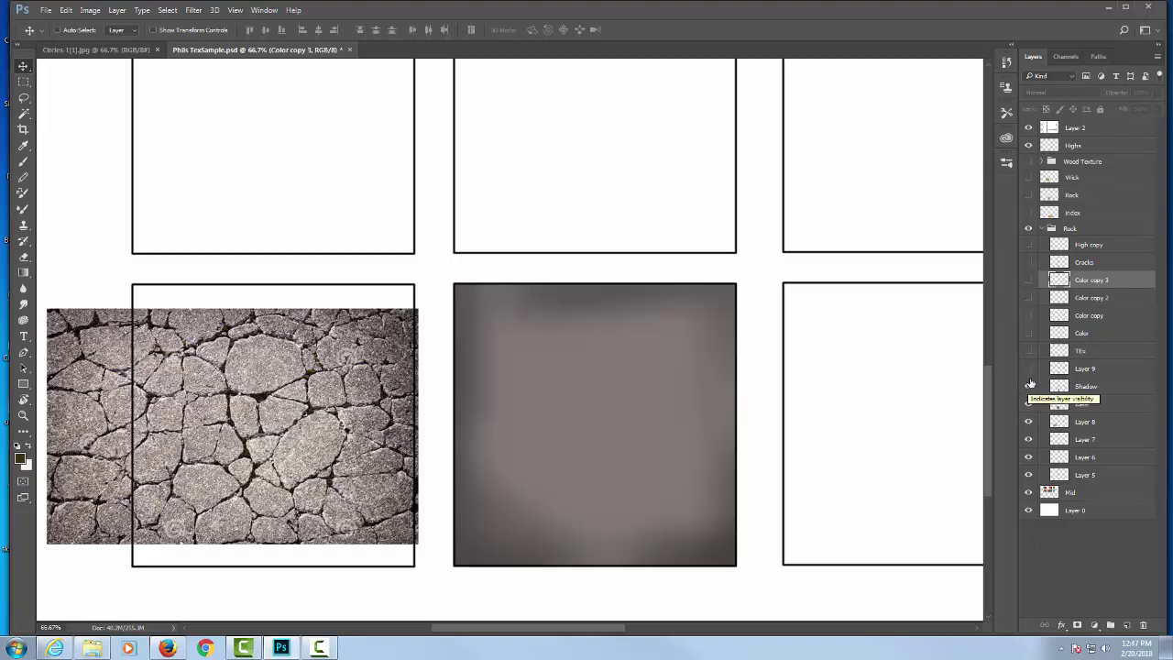
pyautogui.click(1030, 369)
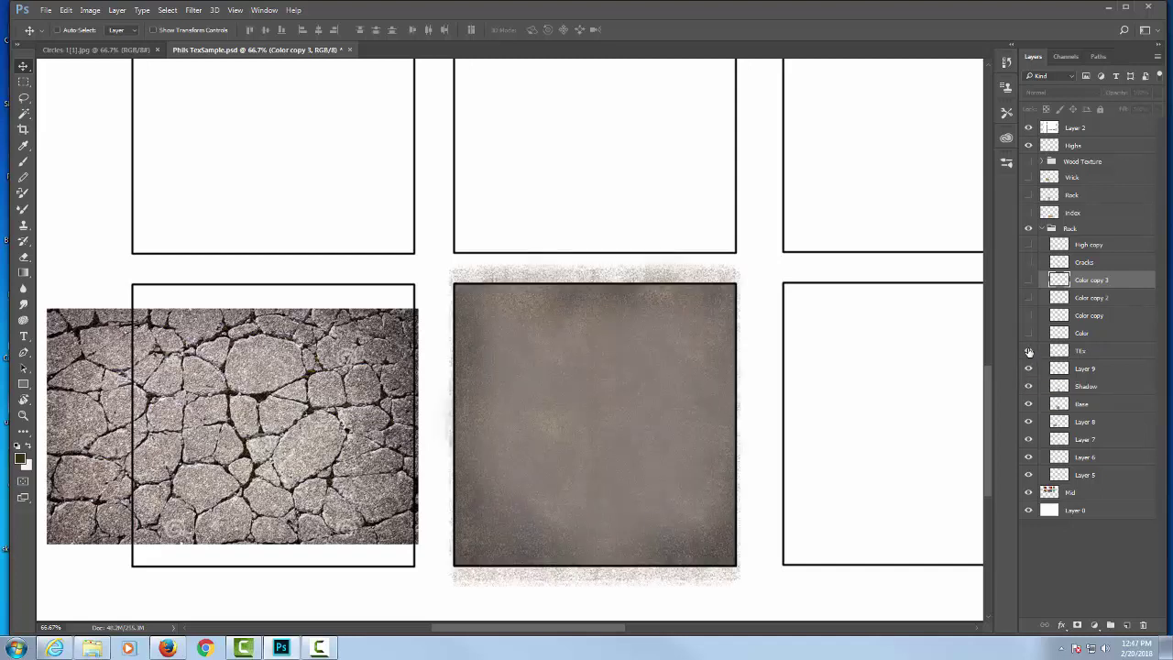
pyautogui.click(1029, 352)
pyautogui.click(1029, 334)
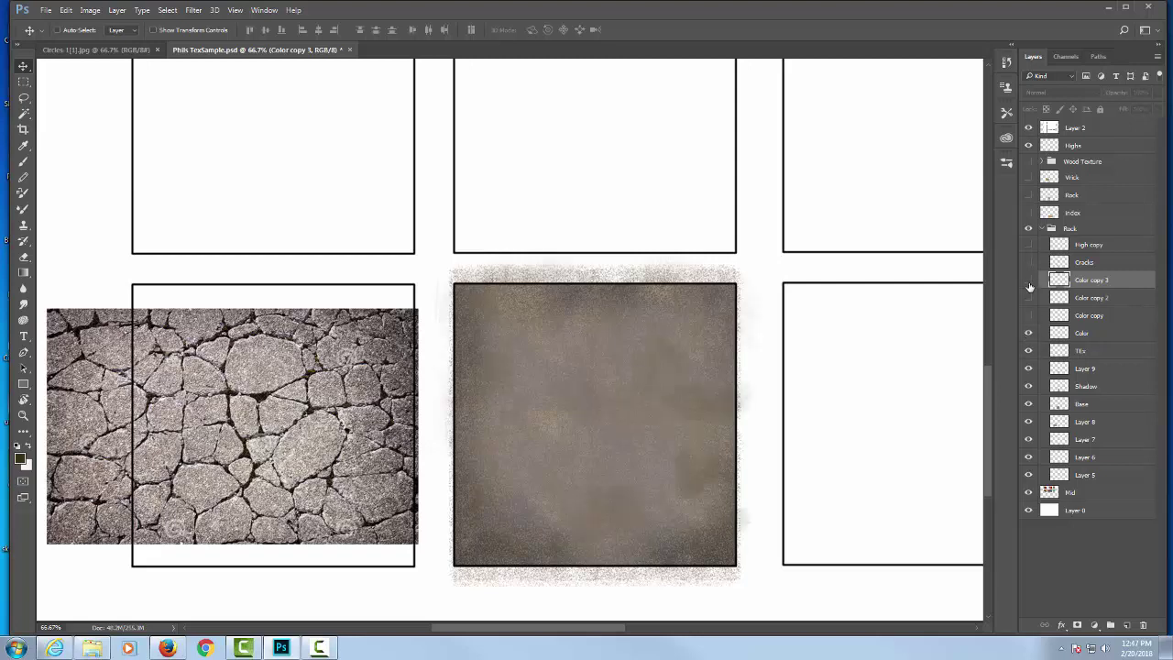
pyautogui.click(1029, 263)
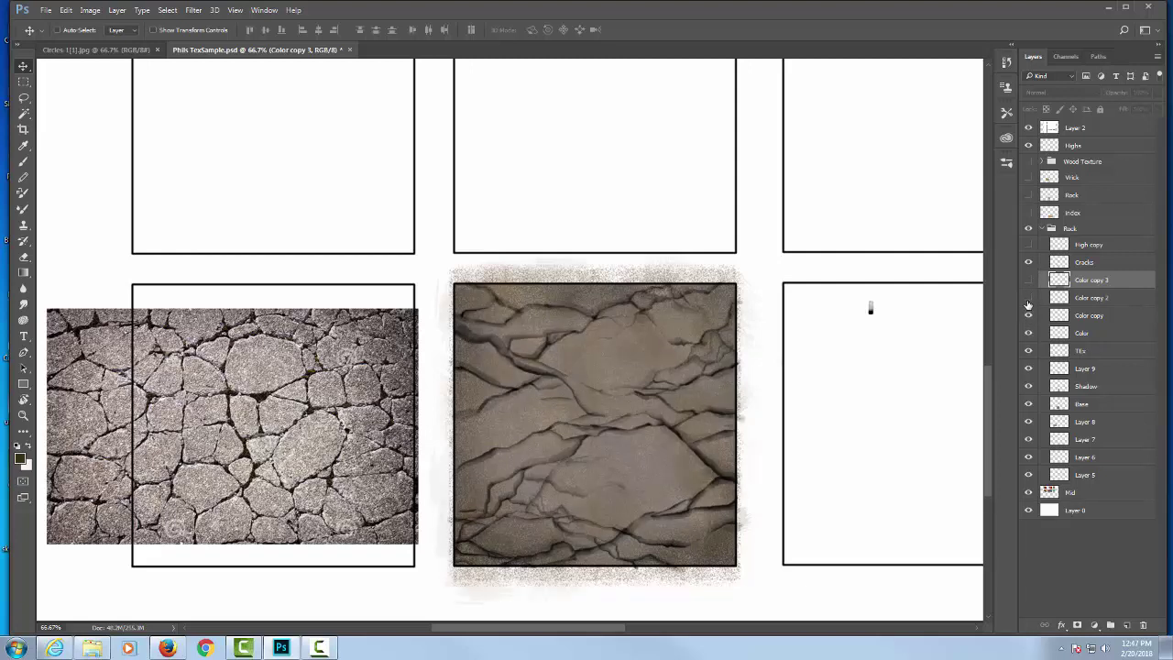
pyautogui.click(1027, 295)
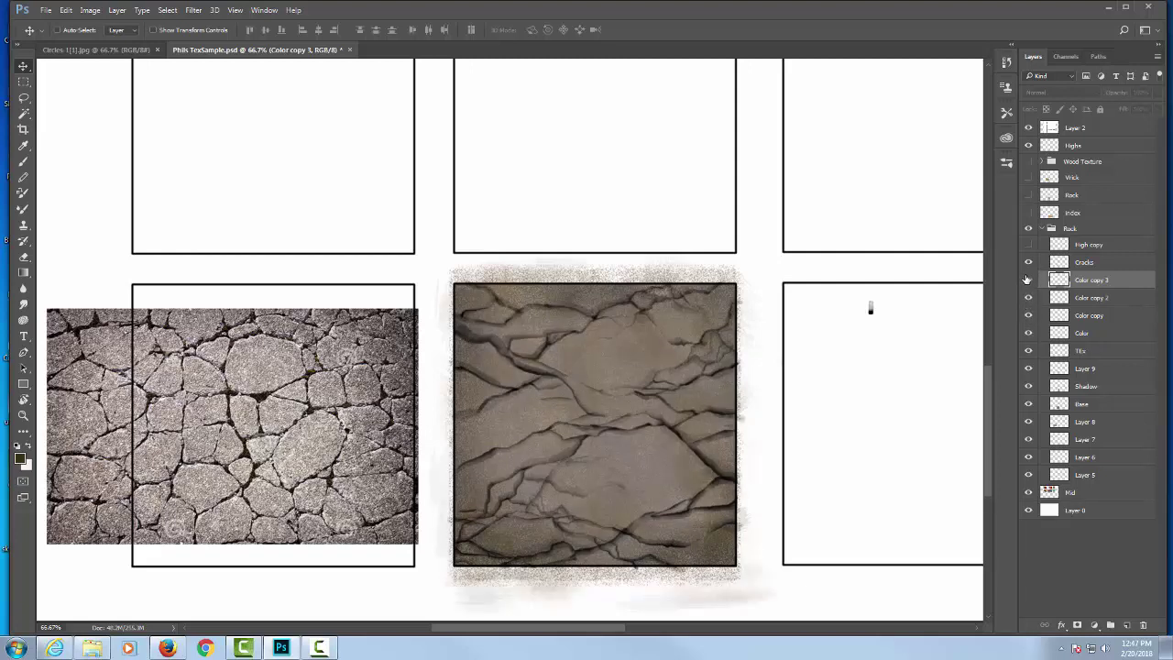
pyautogui.click(1028, 245)
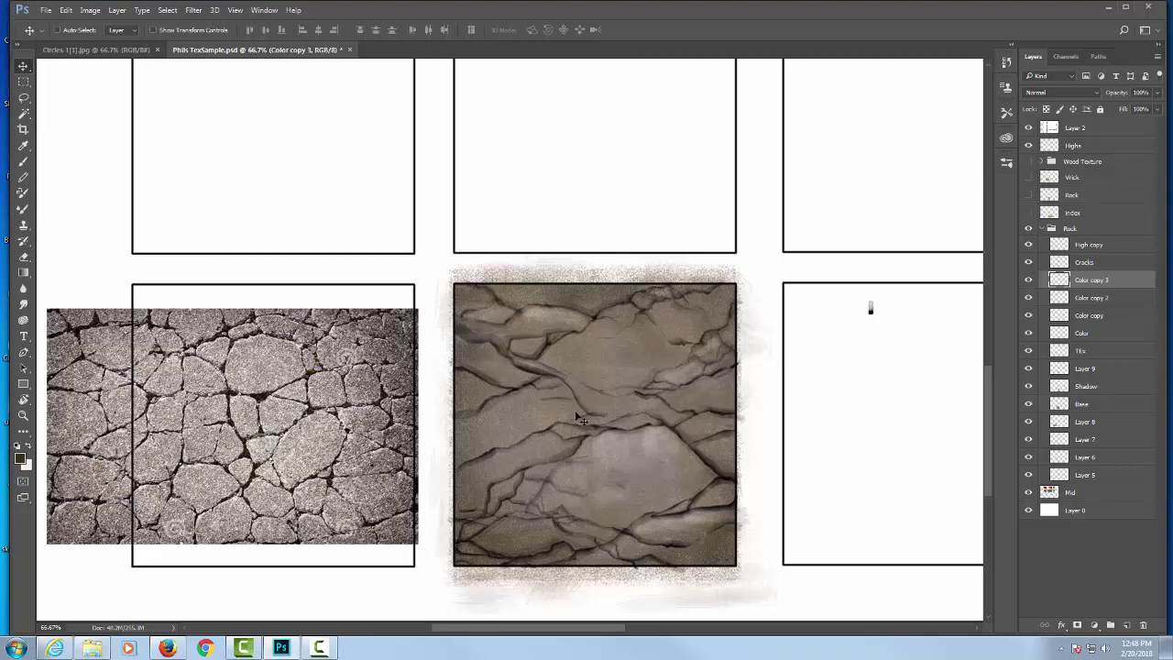
# Collapse and hide the Rock group, and show the Vrick layer with the brick photo.
pyautogui.click(1091, 248)
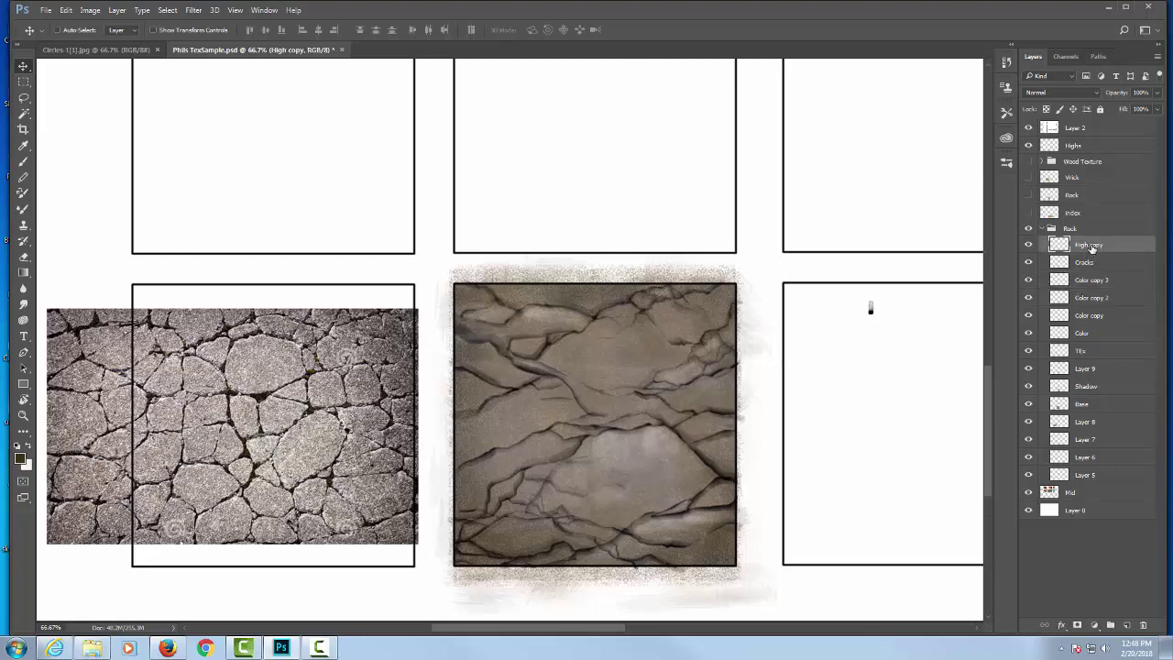
pyautogui.click(1042, 229)
pyautogui.click(1042, 228)
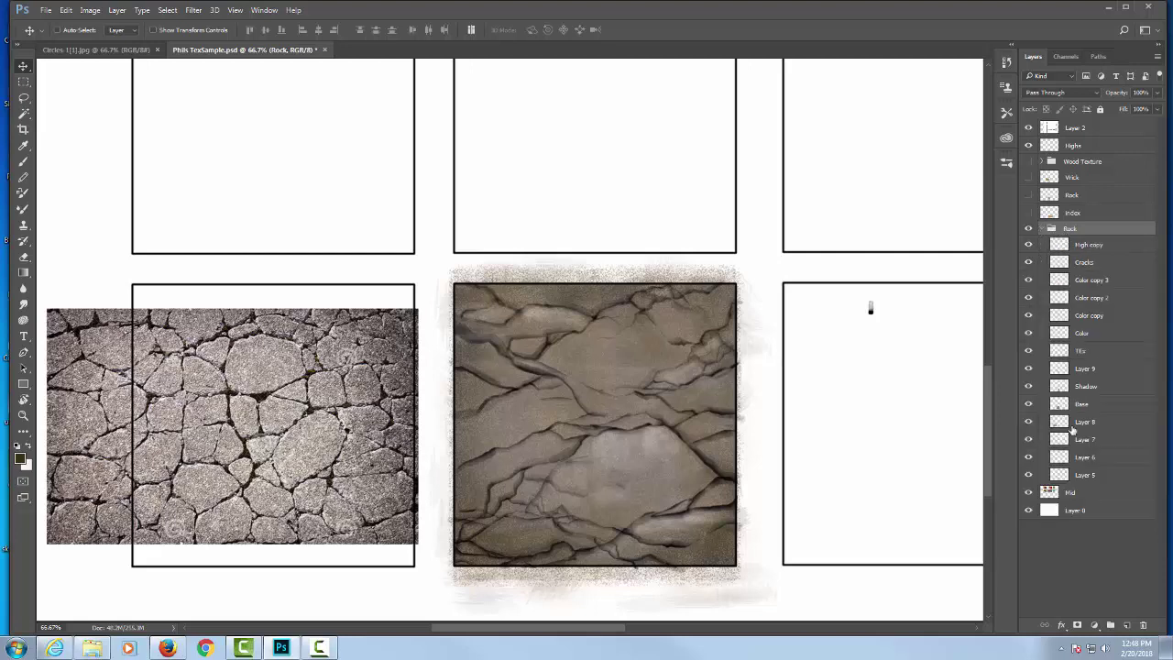
pyautogui.click(1041, 229)
pyautogui.click(1029, 228)
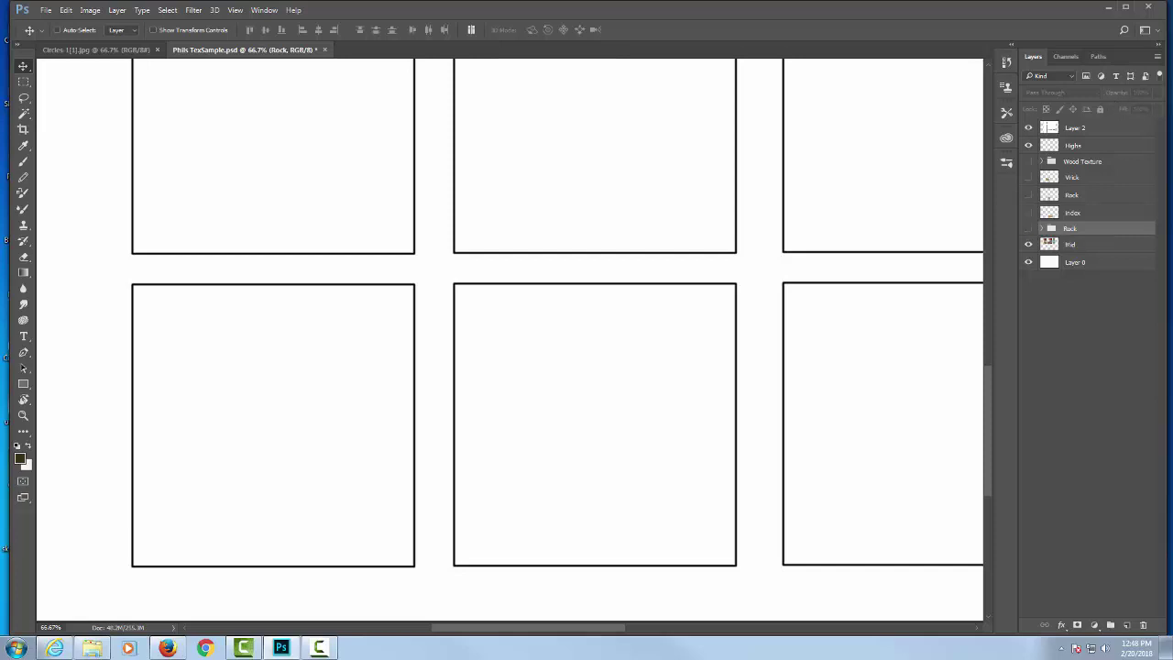
pyautogui.click(1029, 229)
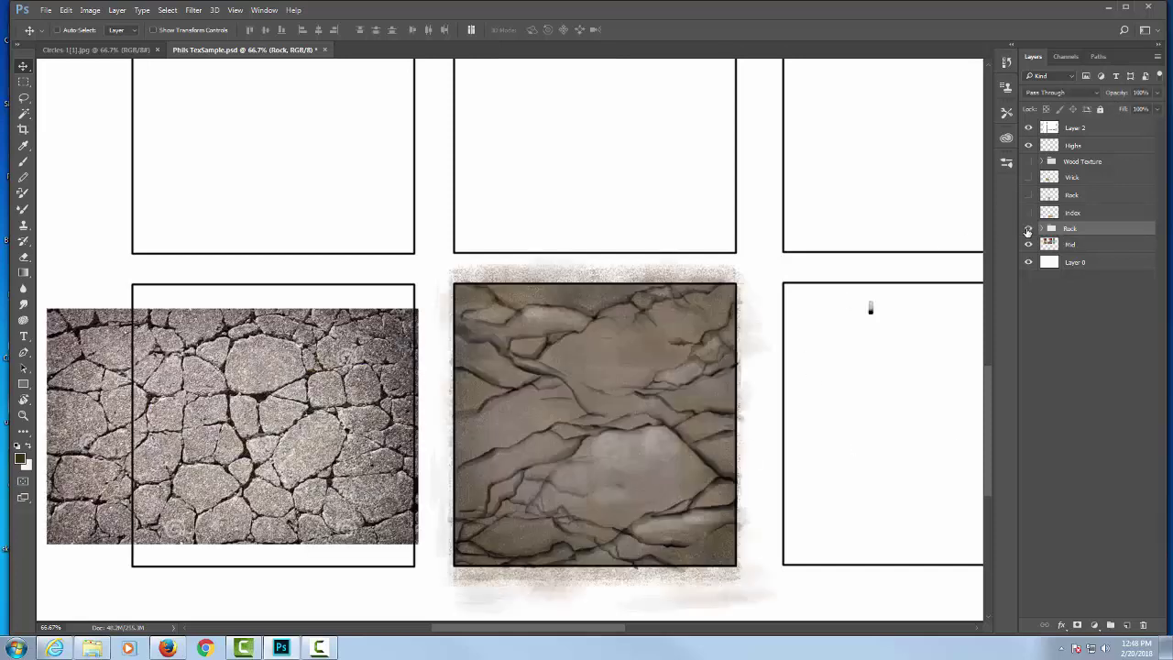
pyautogui.click(1029, 229)
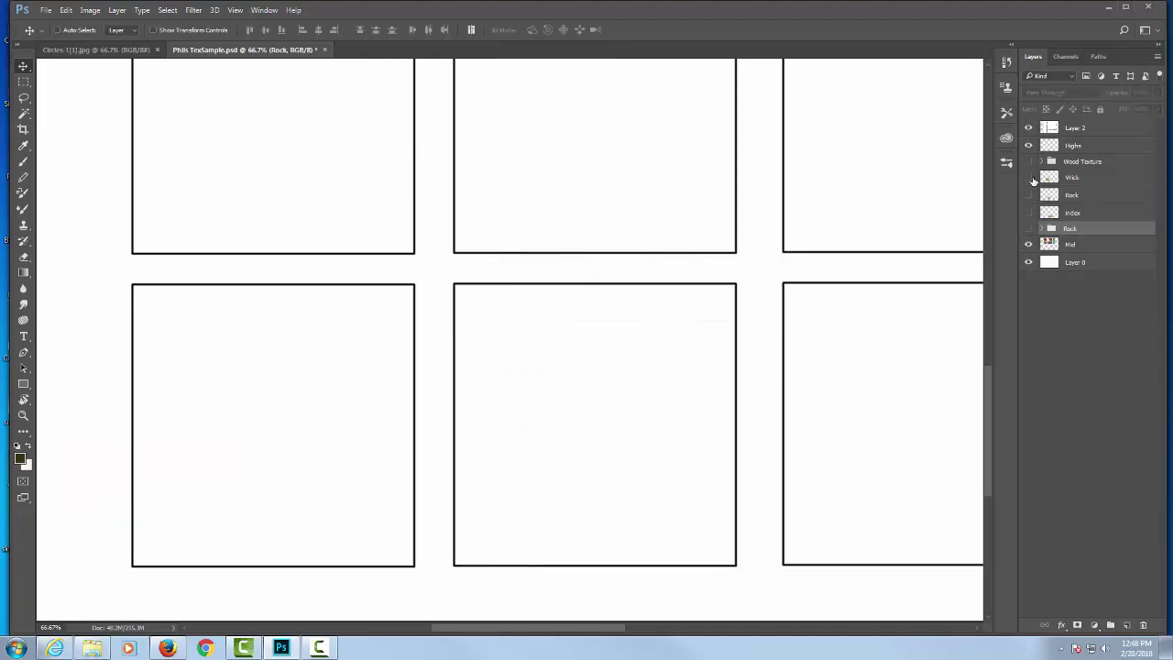
pyautogui.click(1028, 177)
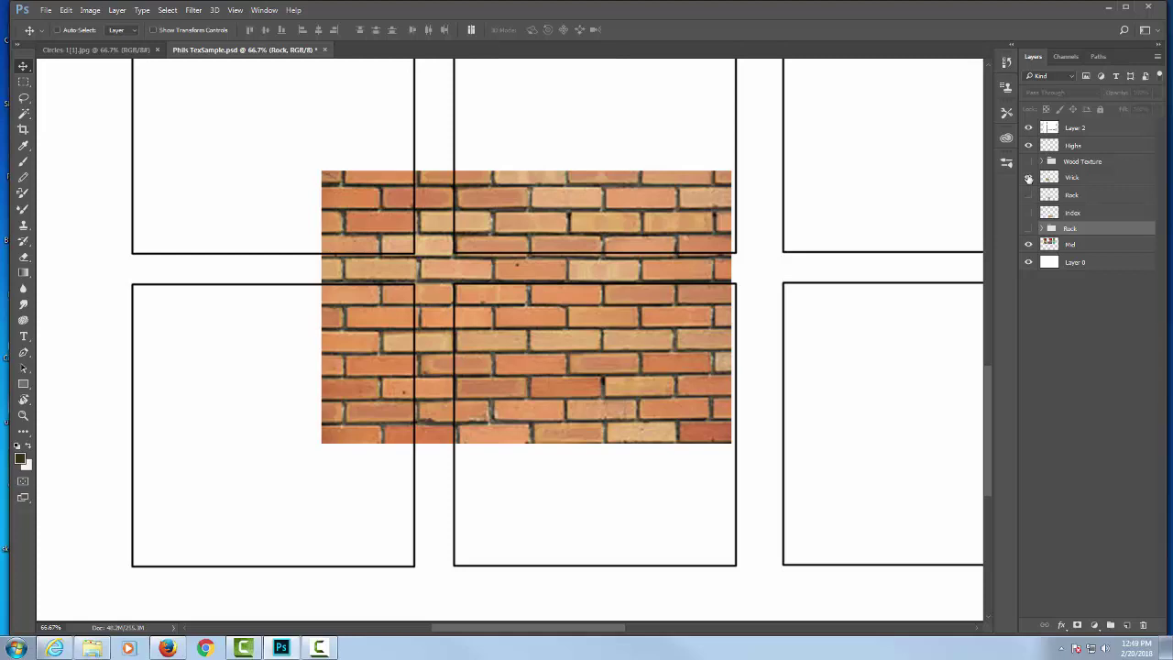
pyautogui.click(1029, 177)
# Sample various tan, red and orange brick tones from the brick photo as the foreground color, including e6bf83, cd7e55 and e18f59.
pyautogui.click(20, 460)
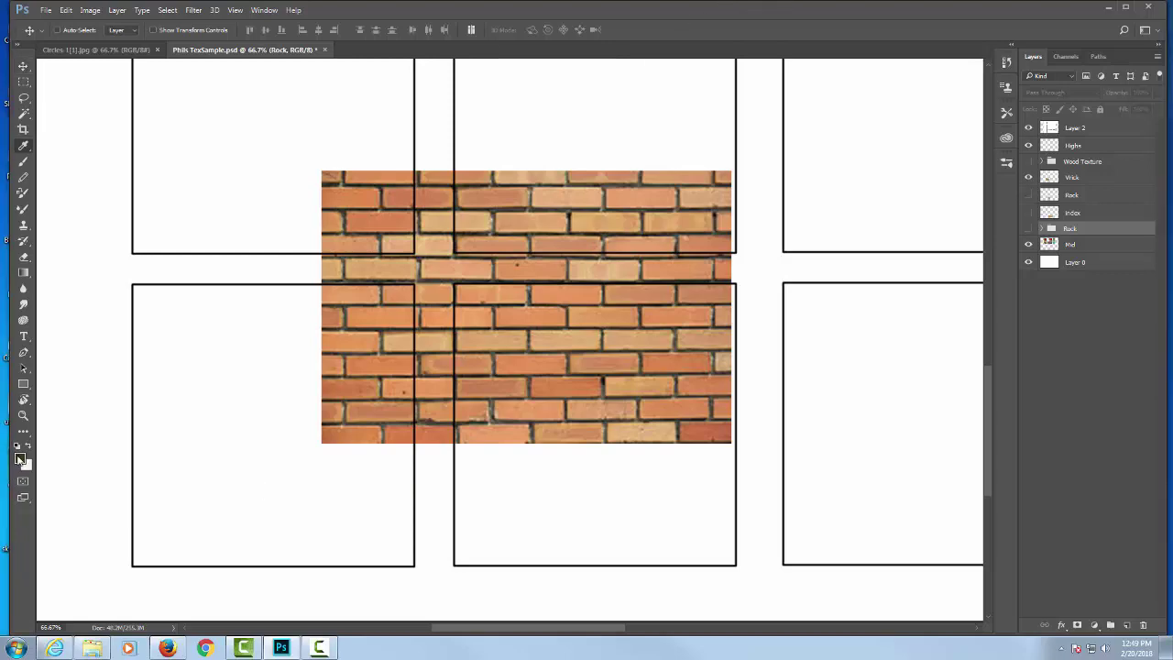
pyautogui.moveTo(598, 138); pyautogui.dragTo(895, 139)
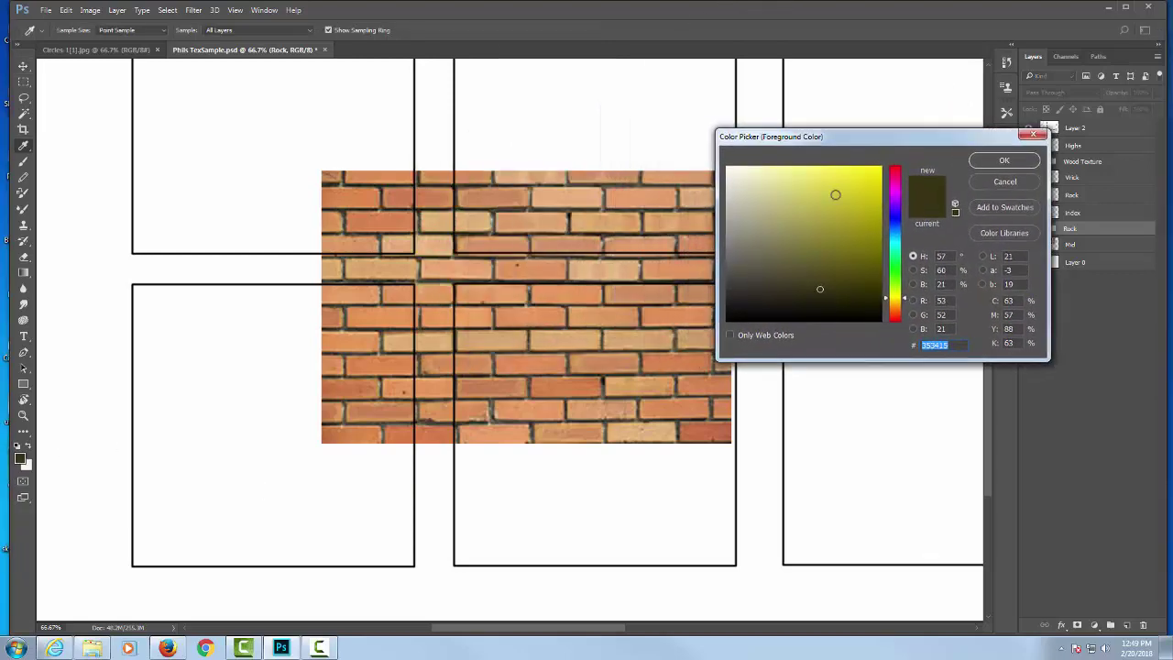
pyautogui.click(538, 269)
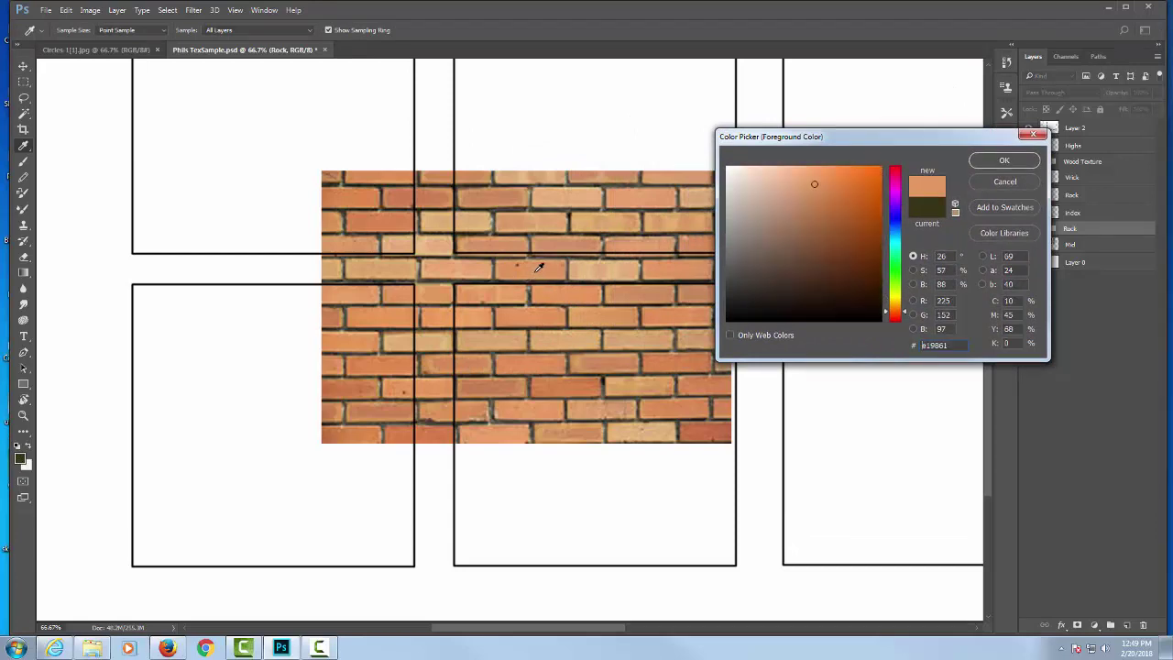
pyautogui.click(427, 242)
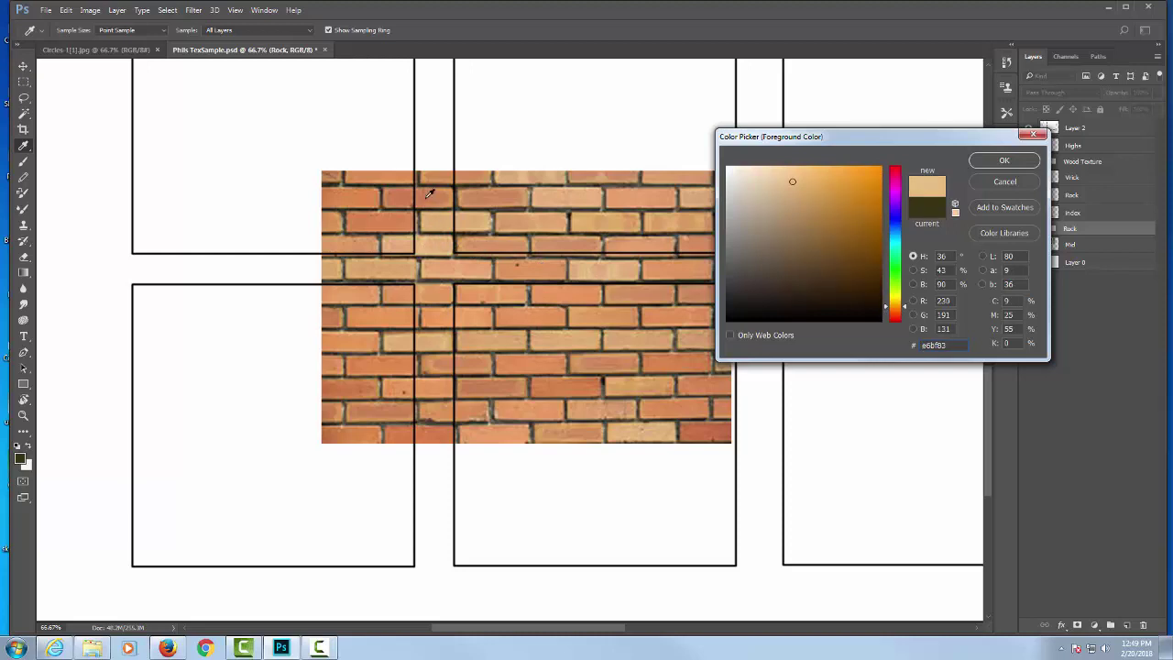
pyautogui.click(429, 194)
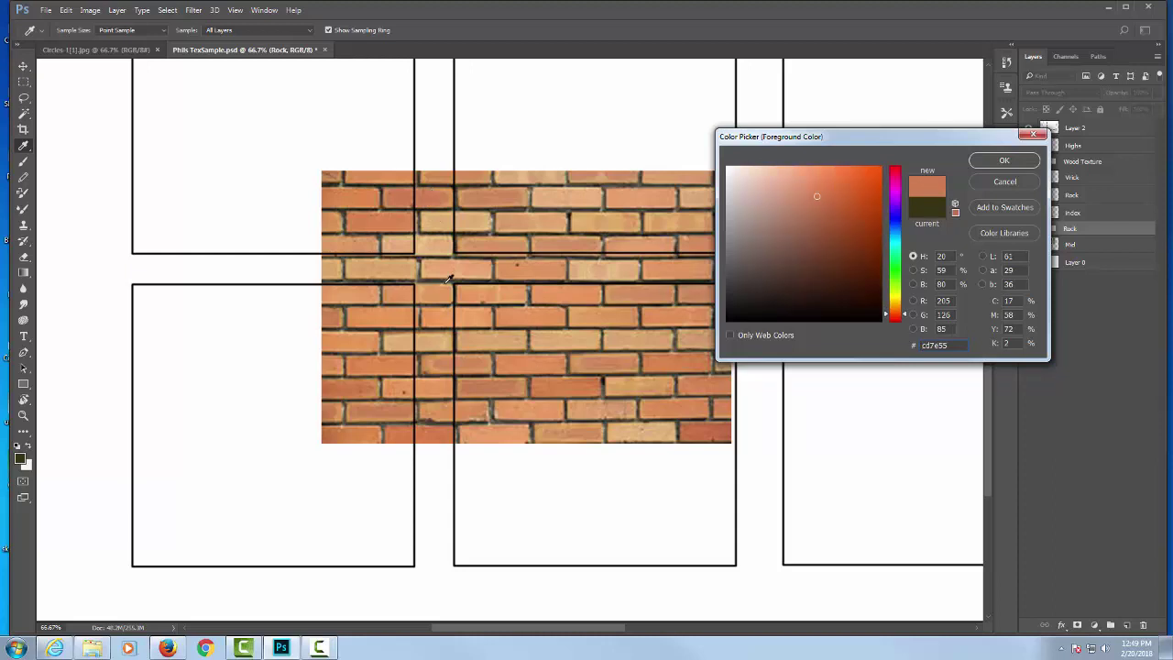
pyautogui.click(711, 424)
pyautogui.click(661, 433)
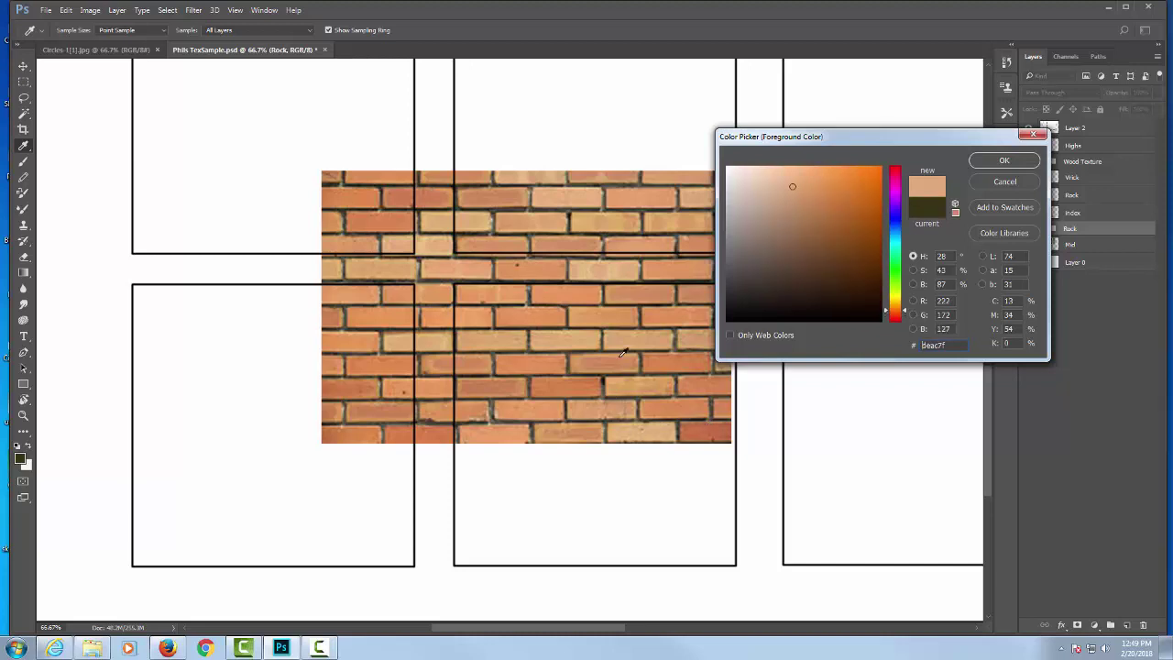
pyautogui.click(650, 311)
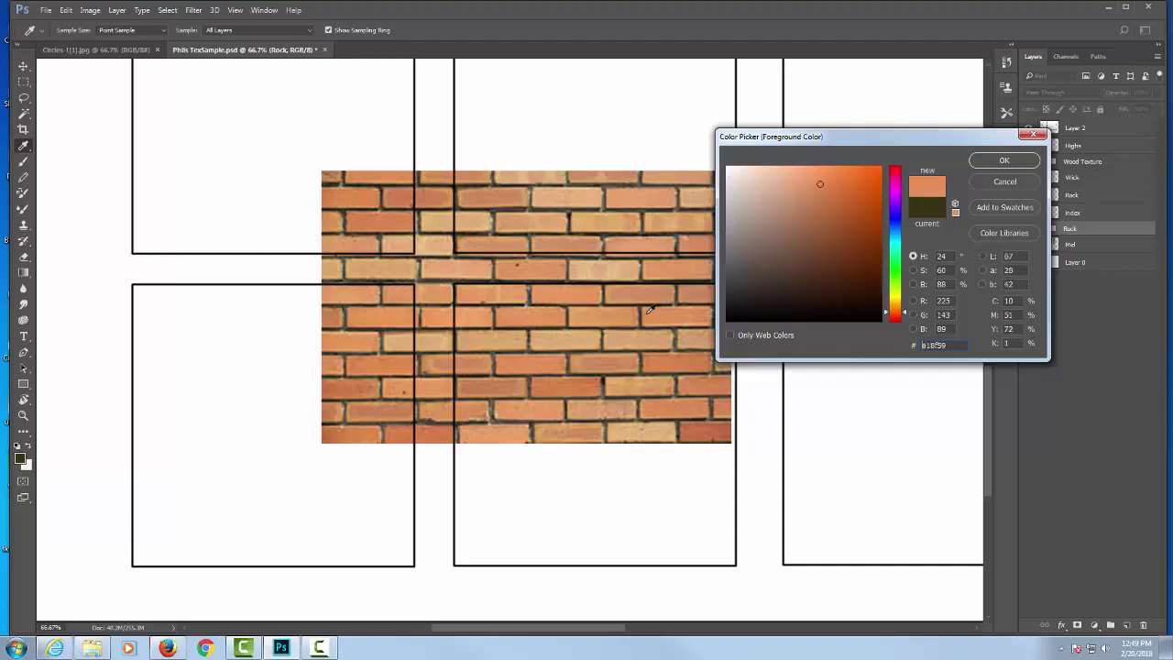